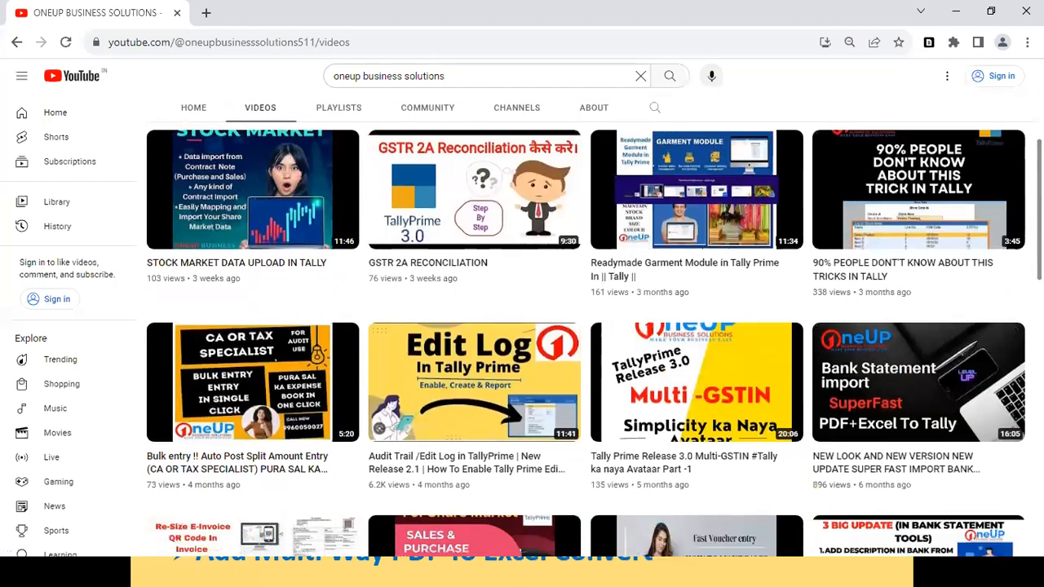
Step: Open the channel's super fast bank statement PDF and Excel import video, pause it, and switch to TallyPrime
click(891, 470)
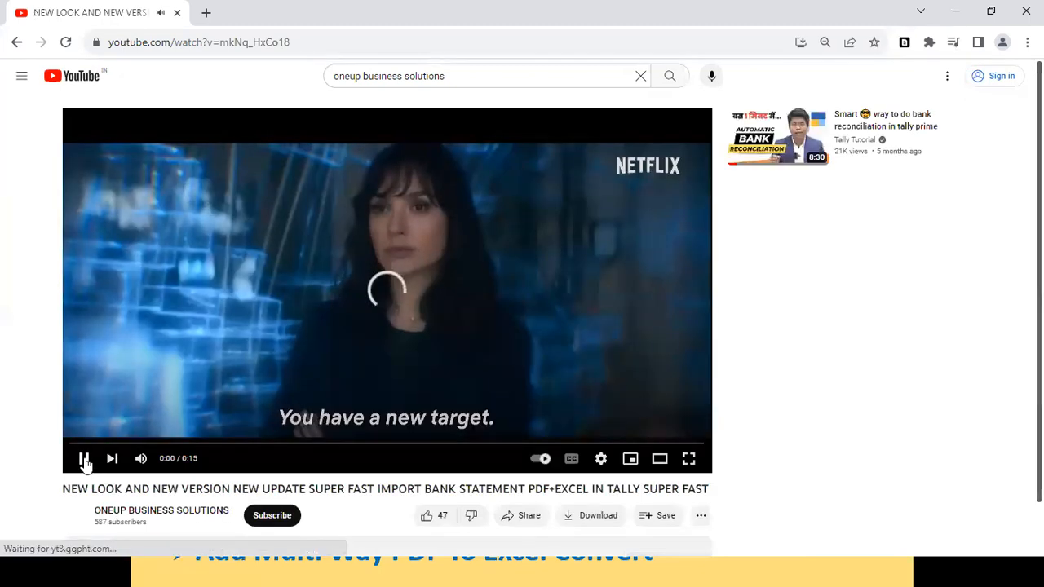
click(85, 462)
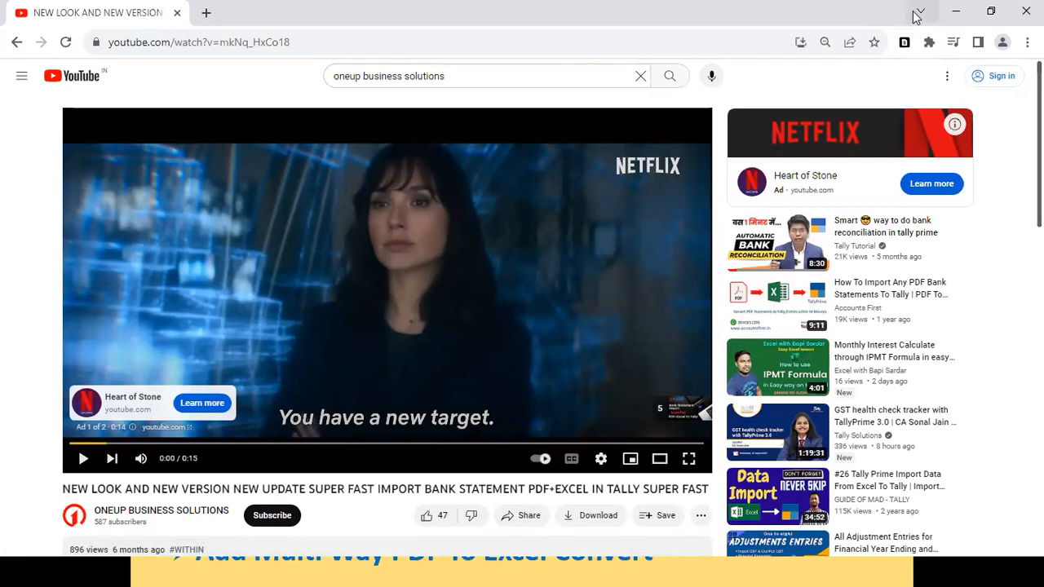
click(961, 15)
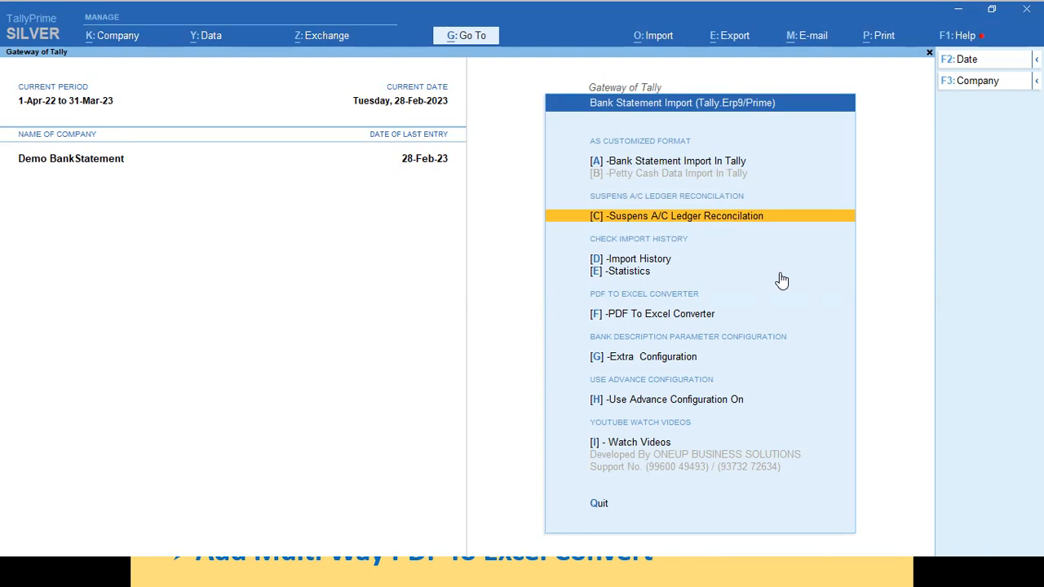
Step: Open the ShotcutWay Suspens Ledger Reconcilation for Suspense A/c
key(Return)
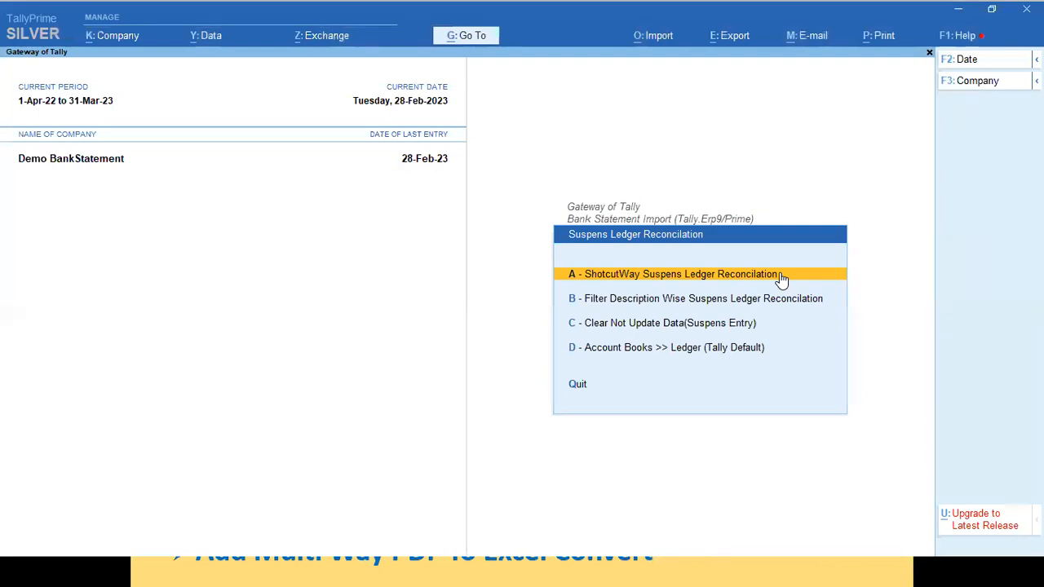
click(781, 276)
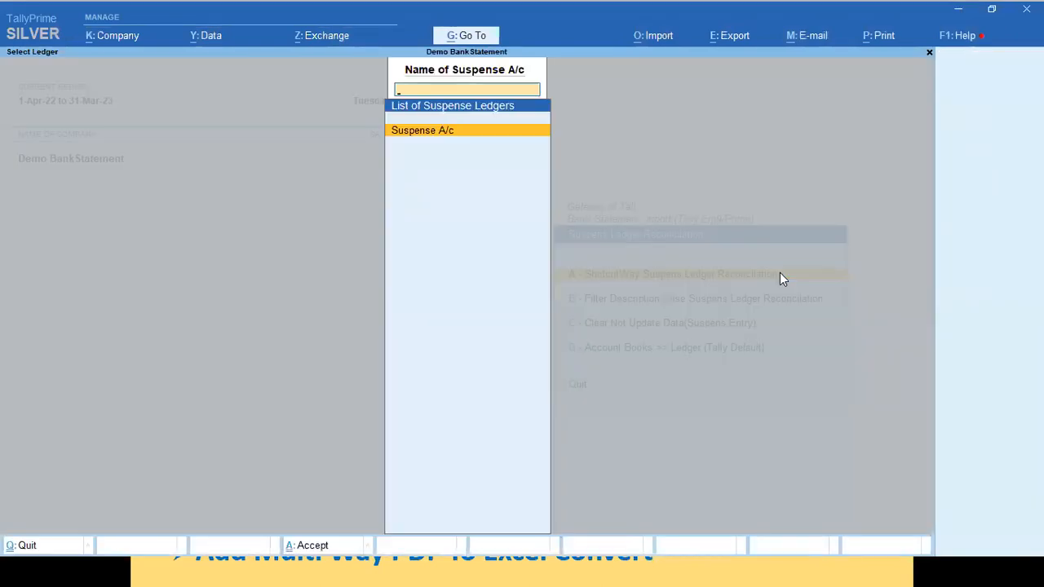
key(Return)
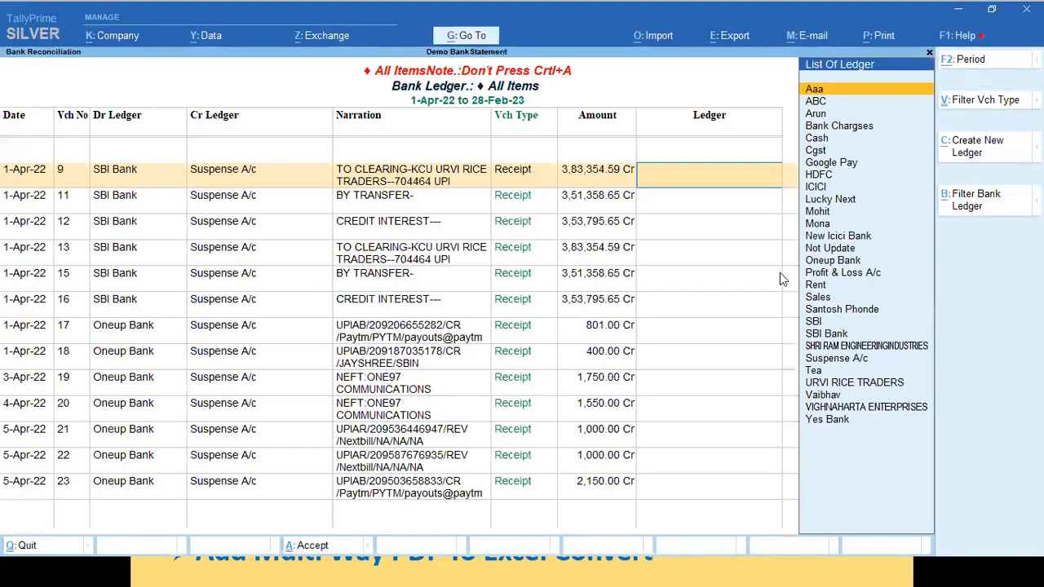
Step: Assign the Not Update ledger to SBI Bank receipt vouchers 9, 11 and 12
text(Not)
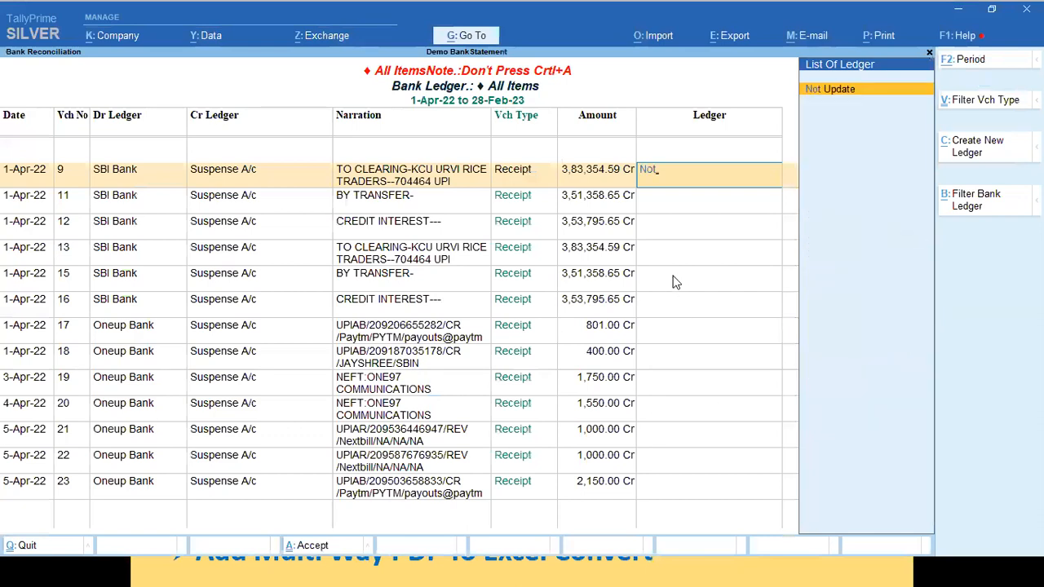
key(Return)
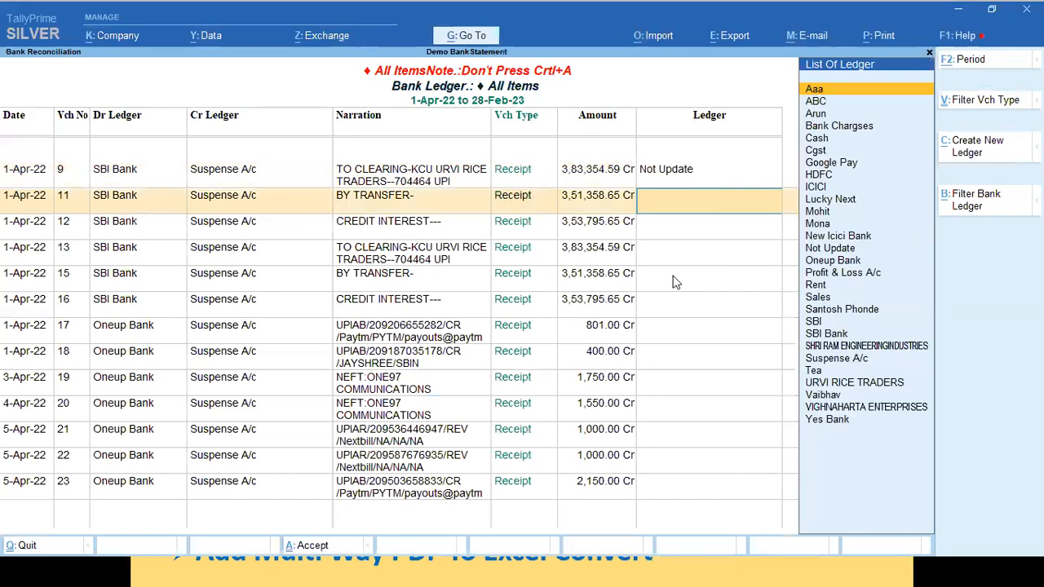
text(Not)
key(Return)
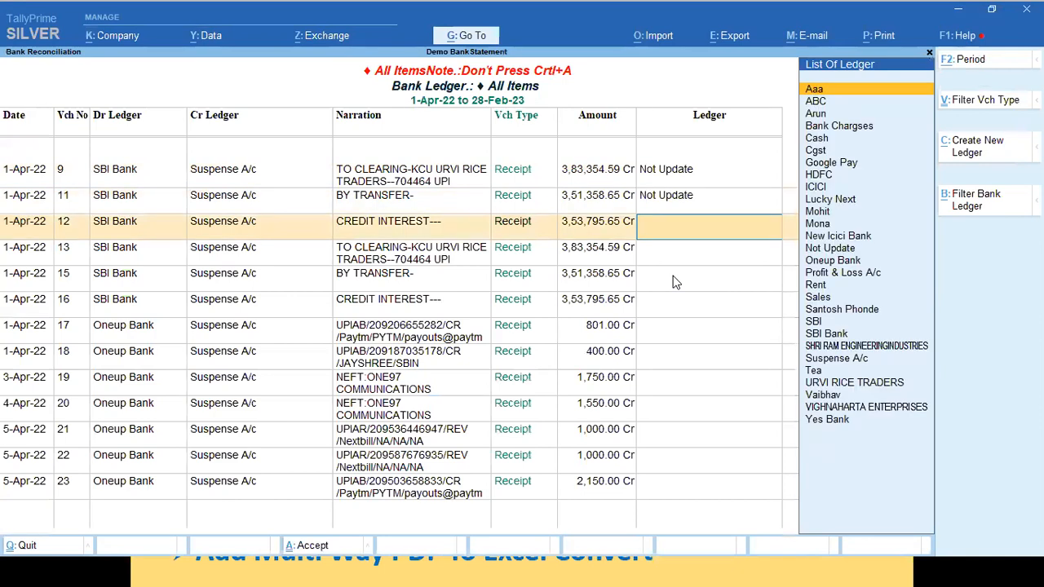
text(Not)
key(Return)
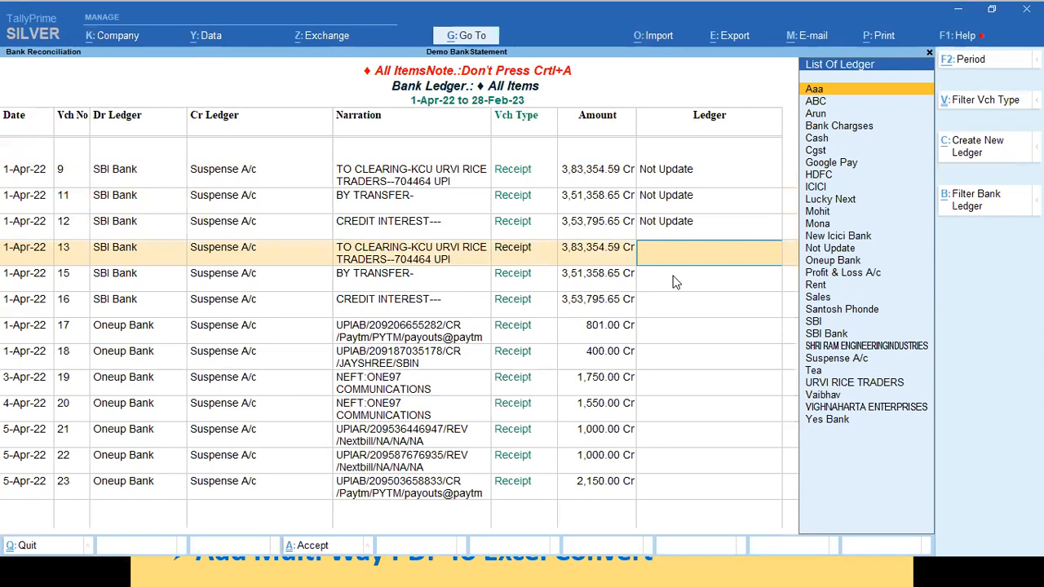
Step: Assign the URVI RICE TRADERS ledger to receipt voucher 13 and quit the shortcut reconciliation
text(ur)
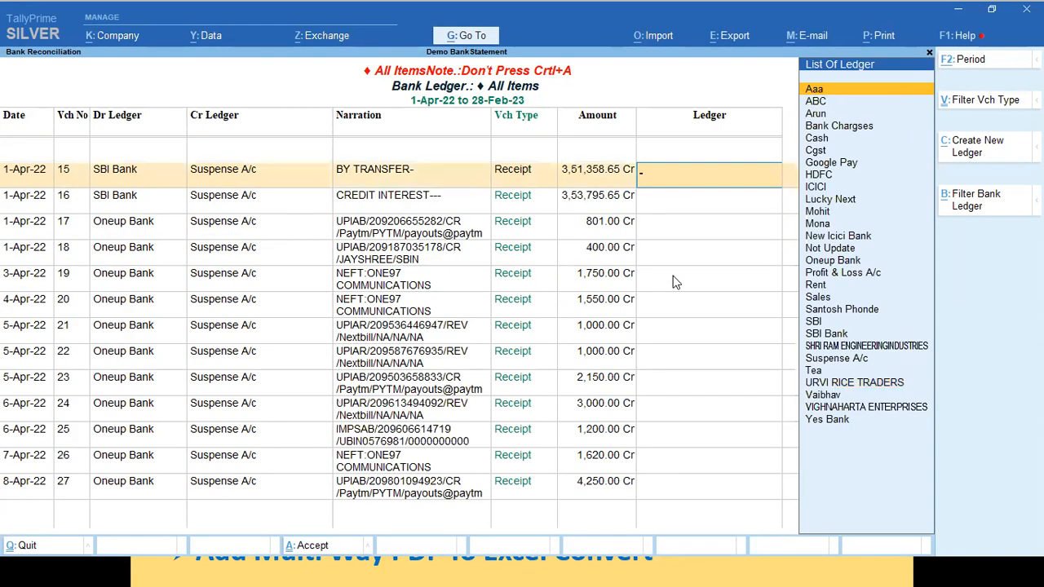
key(Escape)
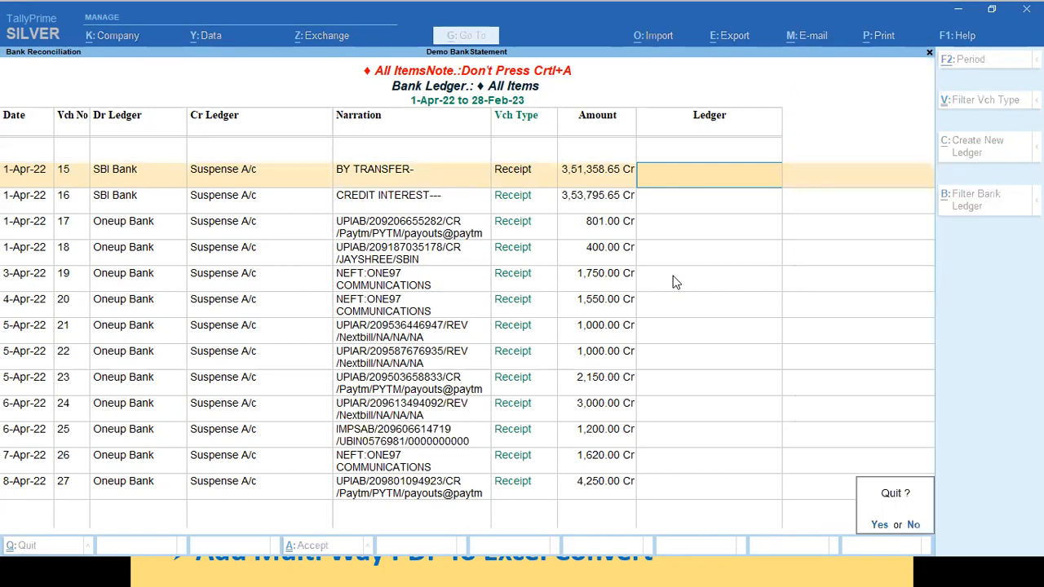
key(Return)
key(Escape)
key(Escape)
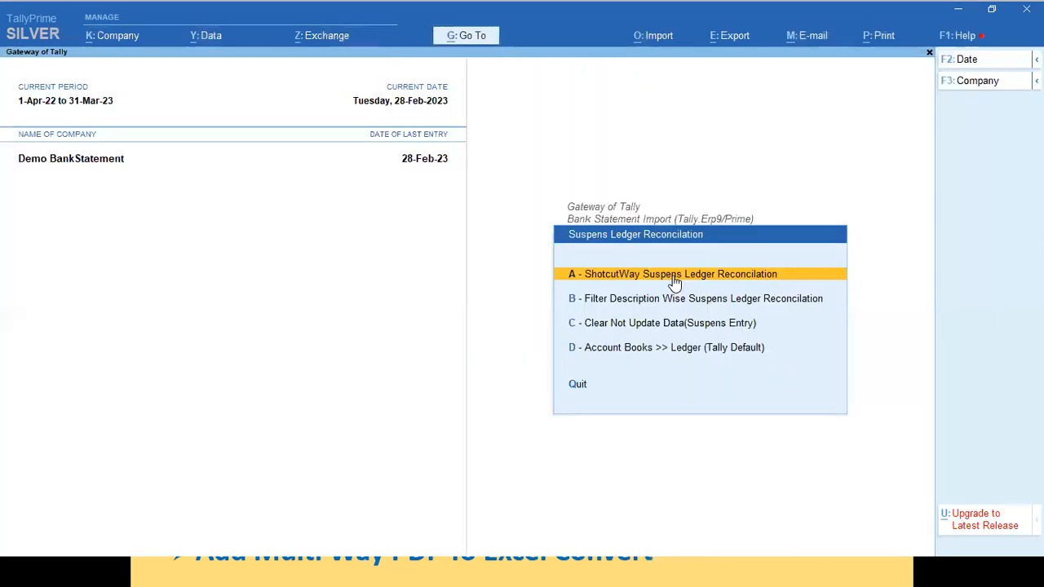
Step: Open Clear Not Update Data (Suspens Entry) for Suspense A/c
key(Down)
key(Down)
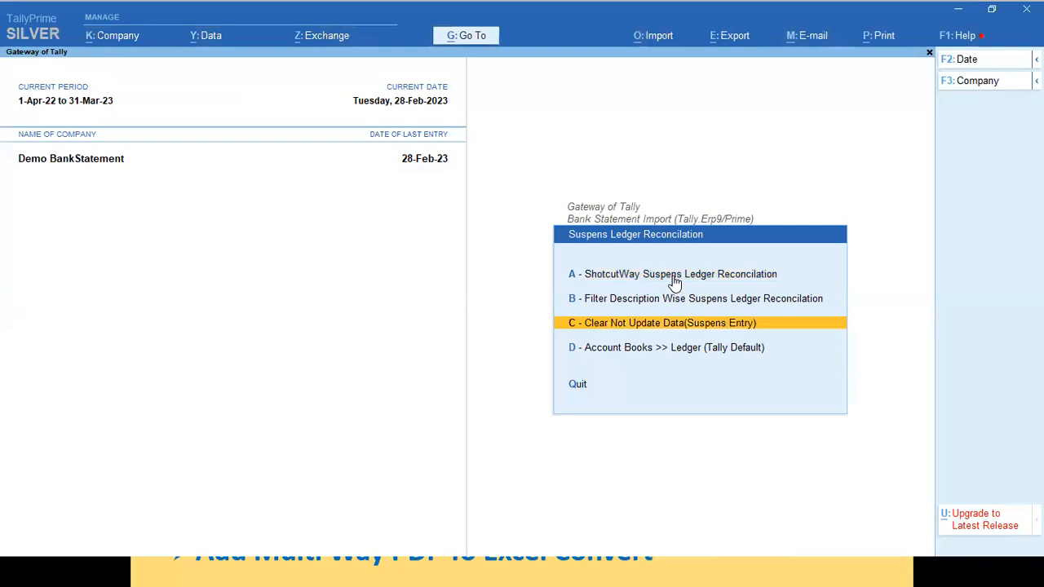
key(Return)
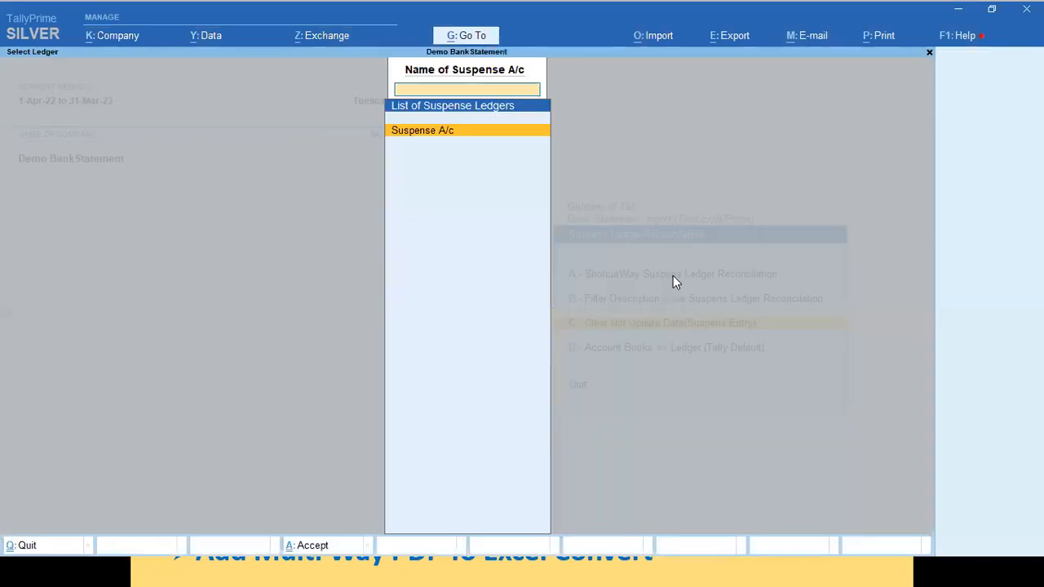
key(Return)
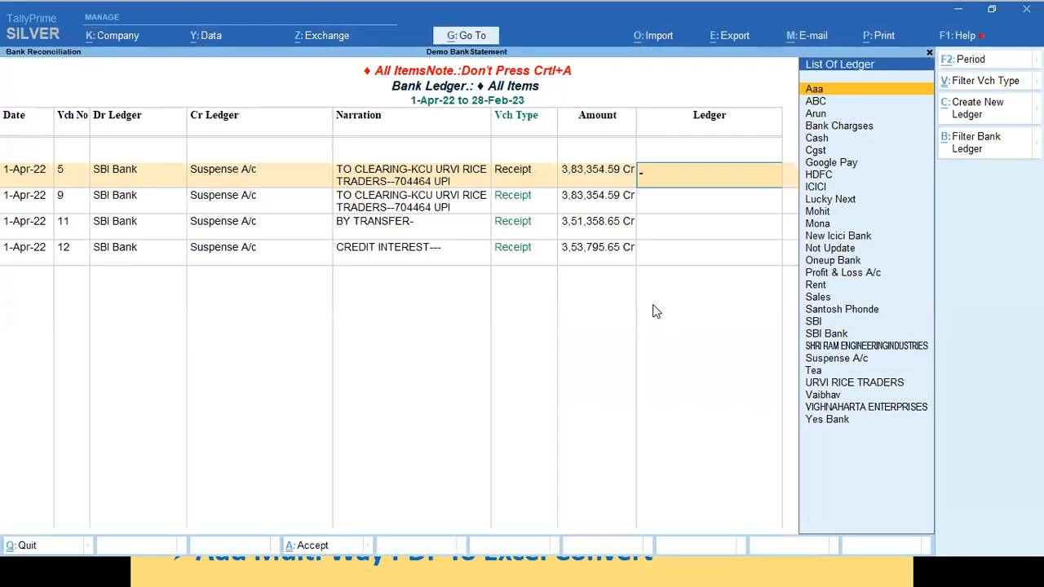
Step: Assign the URVI RICE TRADERS ledger to receipt vouchers 5 and 9 and leave the not-updated entries
key(Down)
text(Ur)
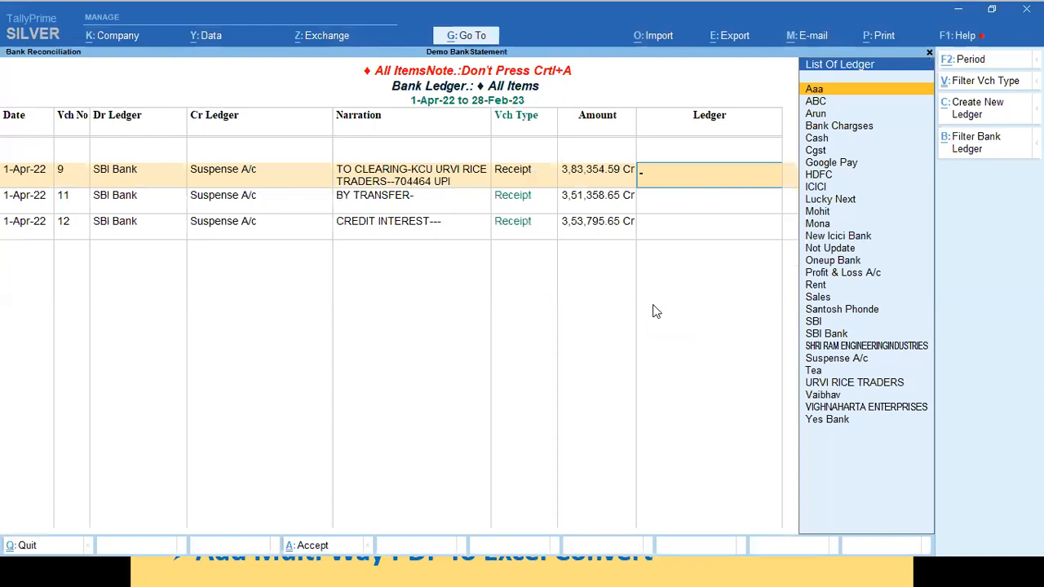
text(ur)
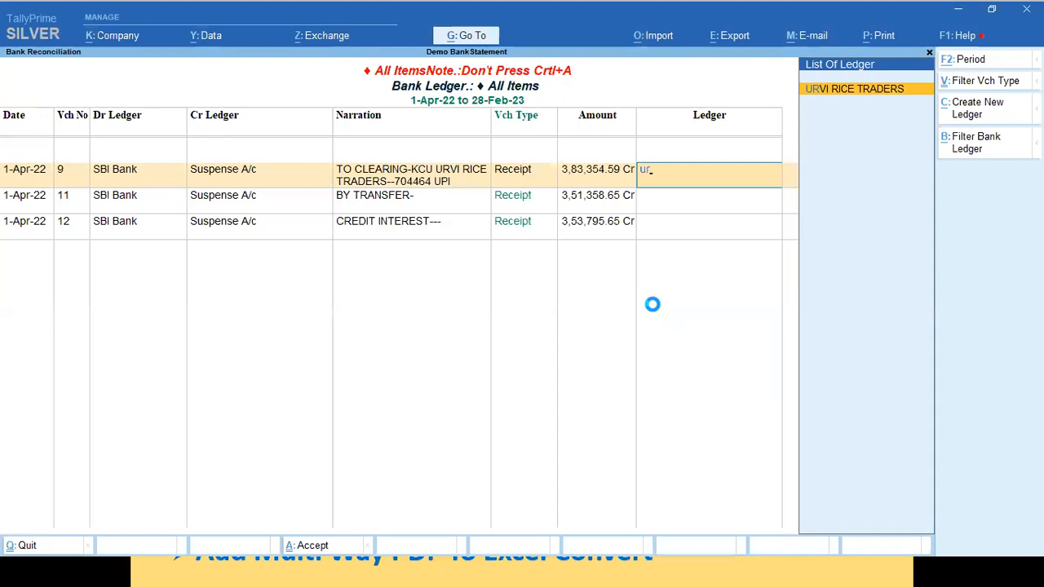
key(Escape)
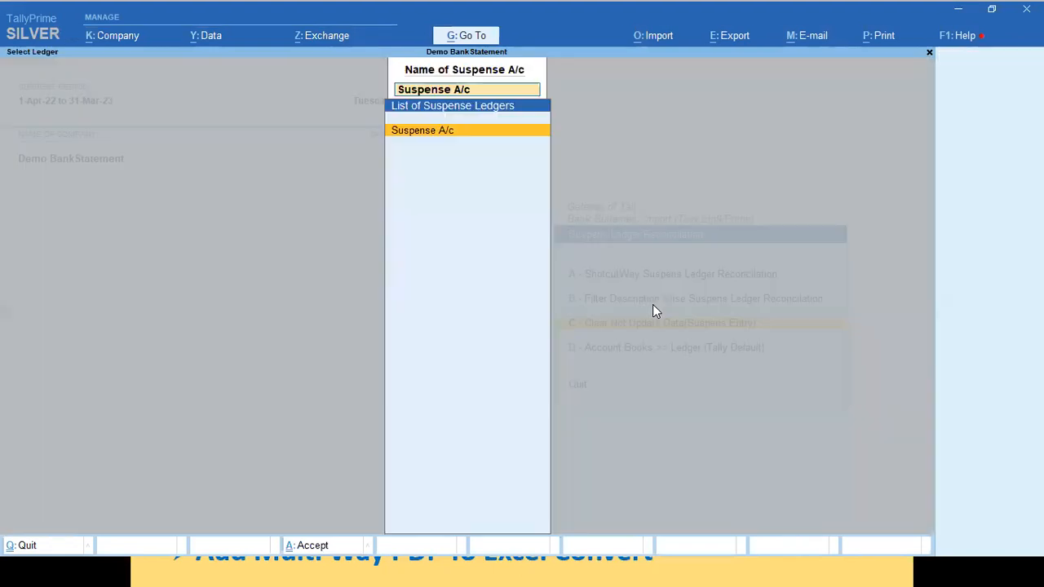
key(Escape)
key(Escape)
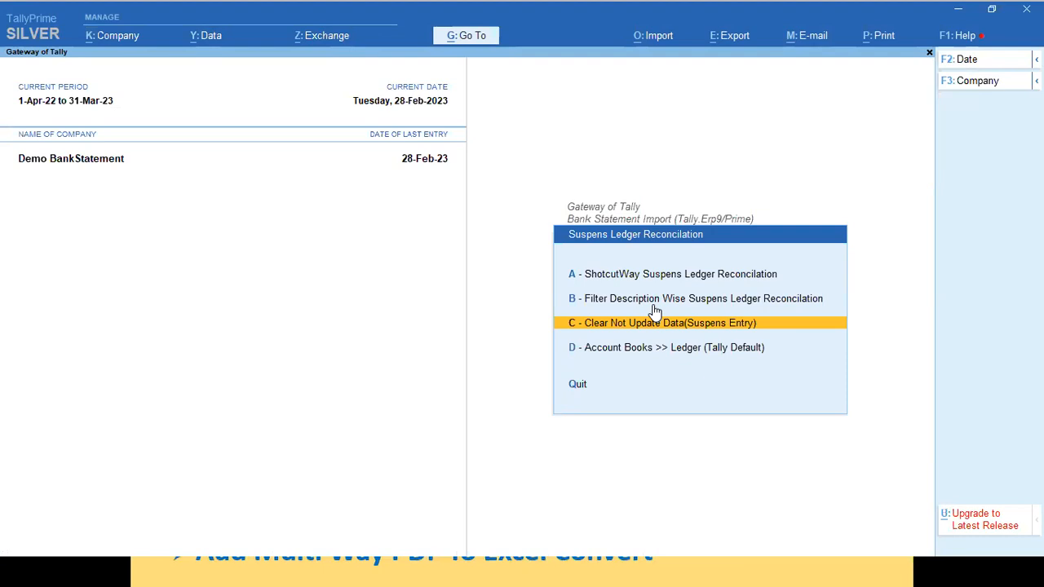
Step: Open the Filter Description Wise Suspens Ledger Reconciliation
key(Up)
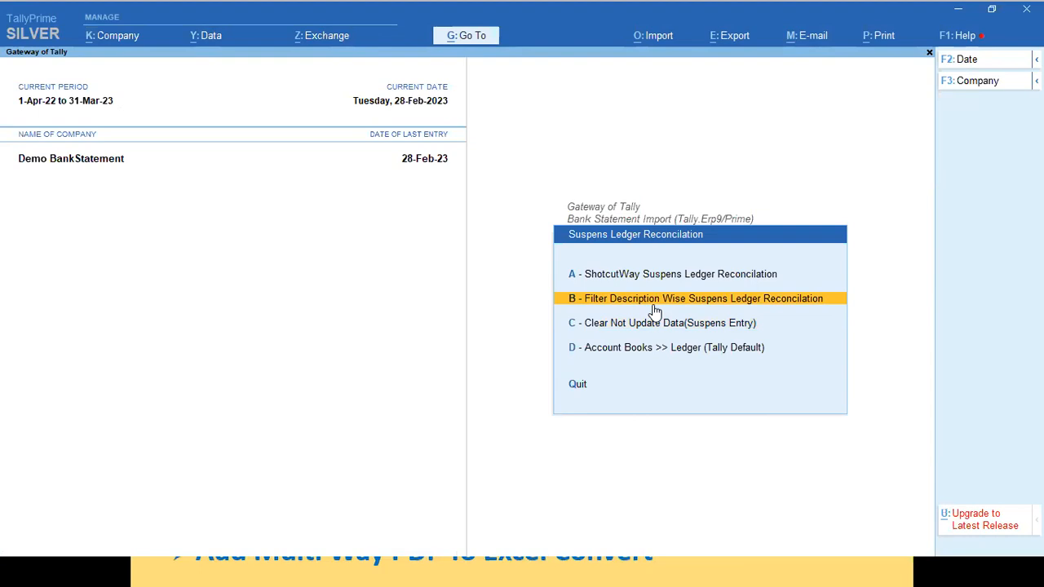
click(653, 307)
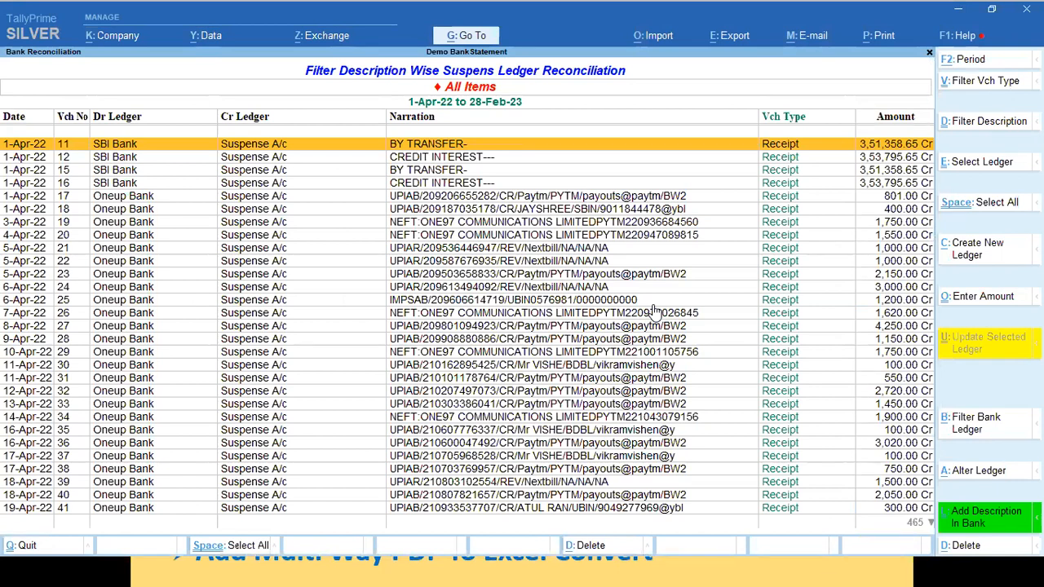
Step: Filter the suspense entries by the Payment voucher type
click(985, 83)
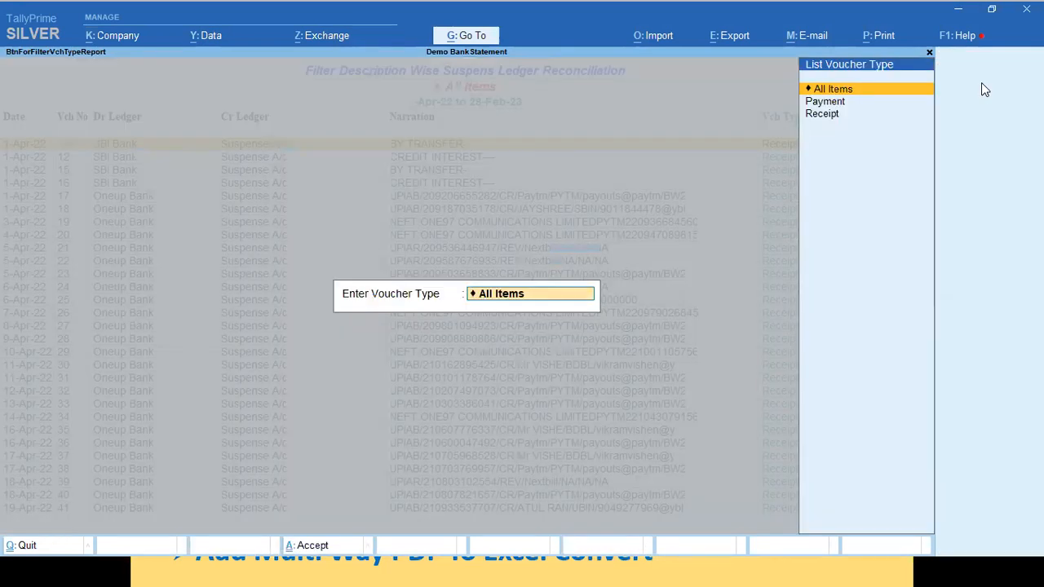
key(Down)
key(Return)
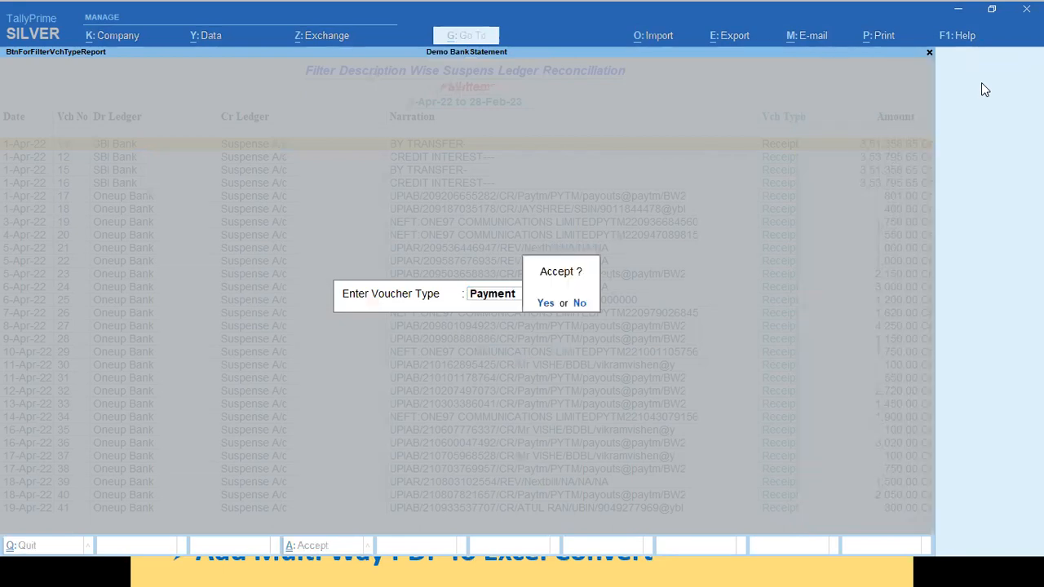
key(Return)
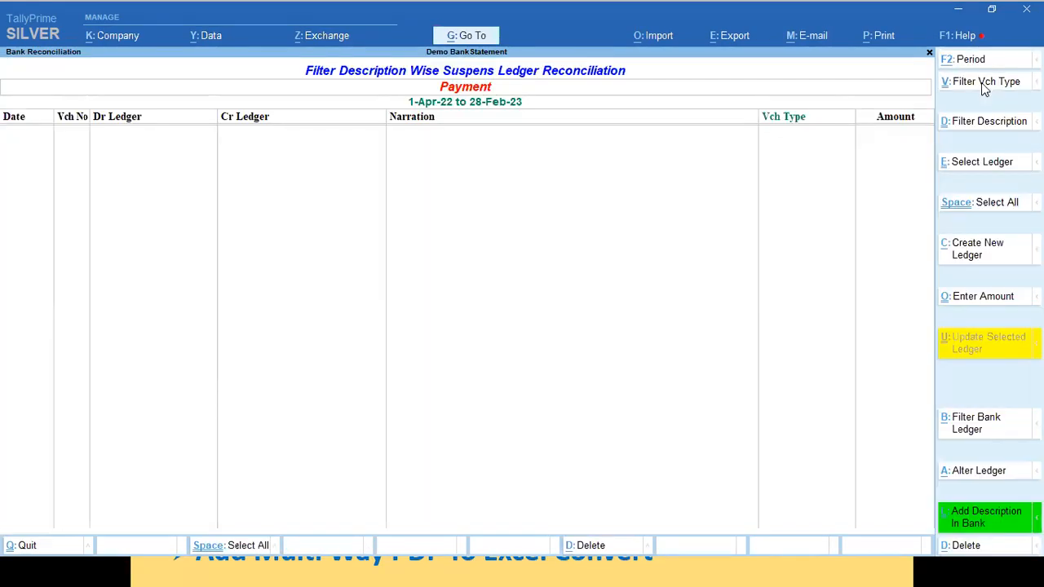
Step: Switch the voucher type filter of the suspense entries to Receipt
click(984, 82)
key(Down)
key(Return)
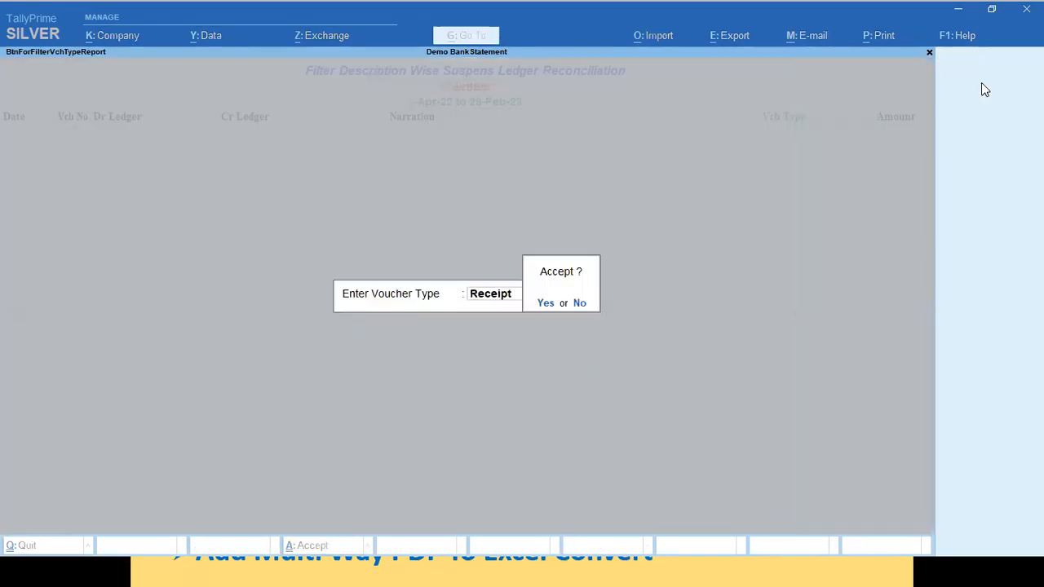
key(Return)
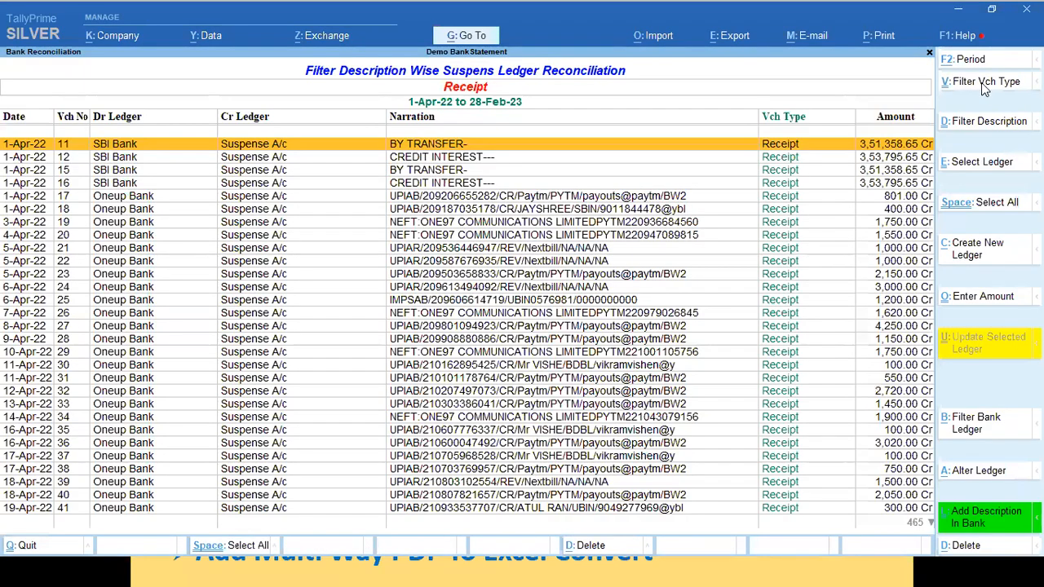
Step: Reset the voucher type filter of the suspense entries to All Items
click(982, 82)
key(Return)
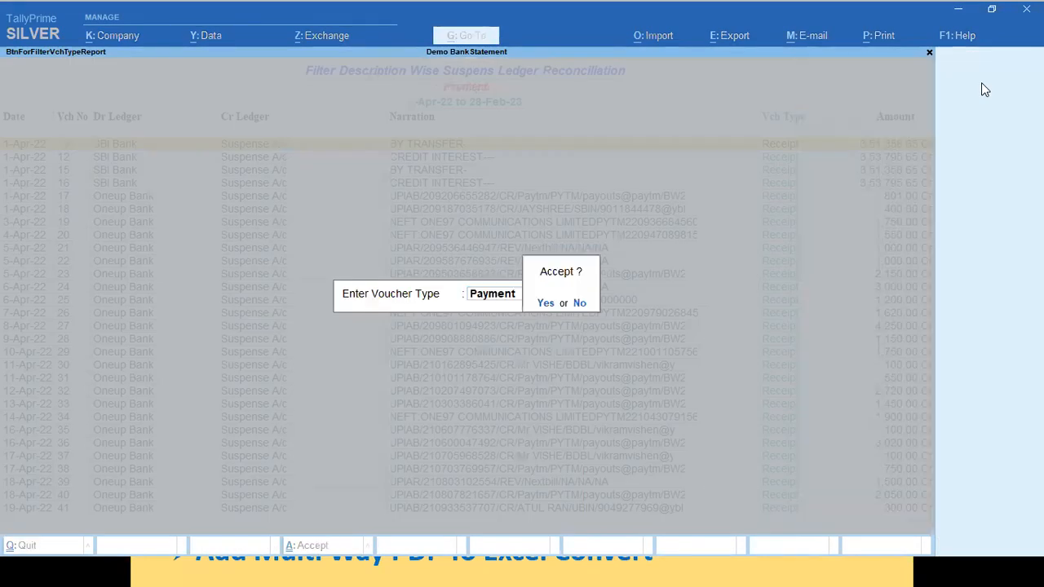
key(Escape)
key(Up)
key(Return)
key(Return)
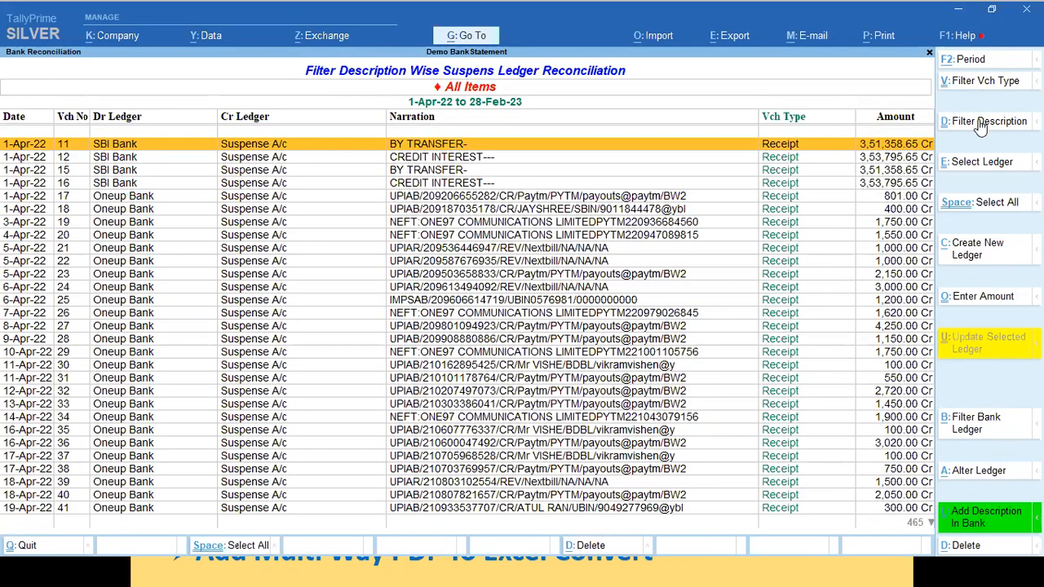
Step: Filter the suspense entries by the description Paytm
click(981, 122)
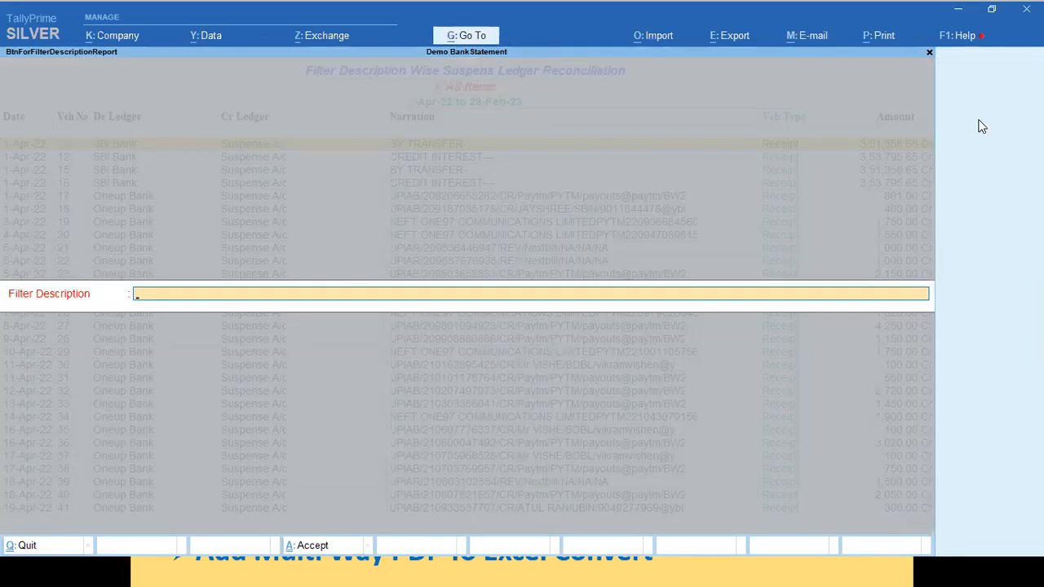
text(Paytm)
key(Return)
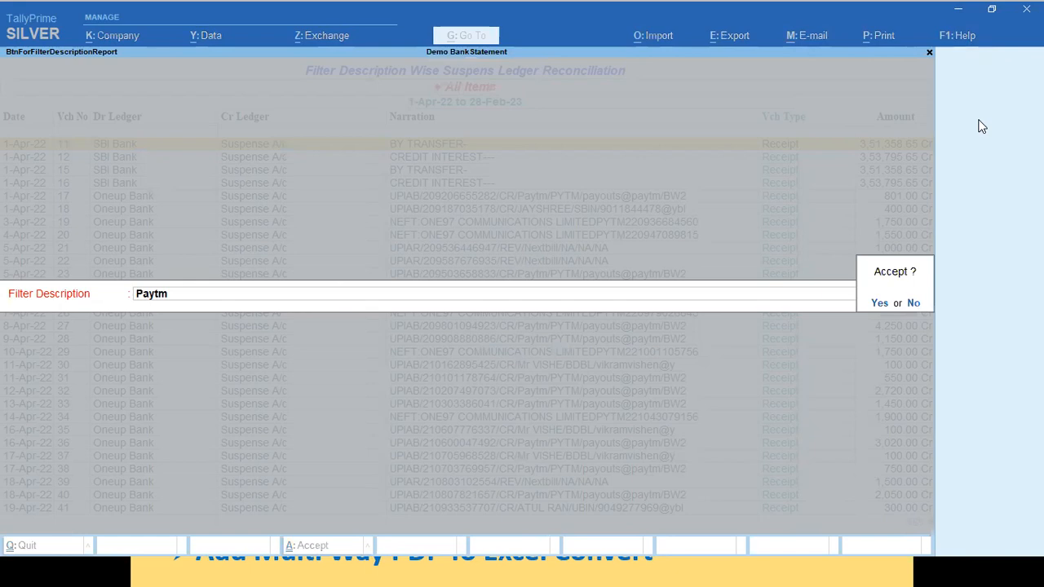
key(Return)
Step: Look through the filtered Paytm entries and return to the first one in the list
key(Down)
key(Down)
key(Down)
key(Down)
key(Down)
key(Down)
key(Down)
key(Down)
key(Down)
key(Down)
key(Down)
key(Down)
key(Down)
key(Down)
key(Down)
key(Down)
key(Down)
key(Down)
key(Down)
key(Down)
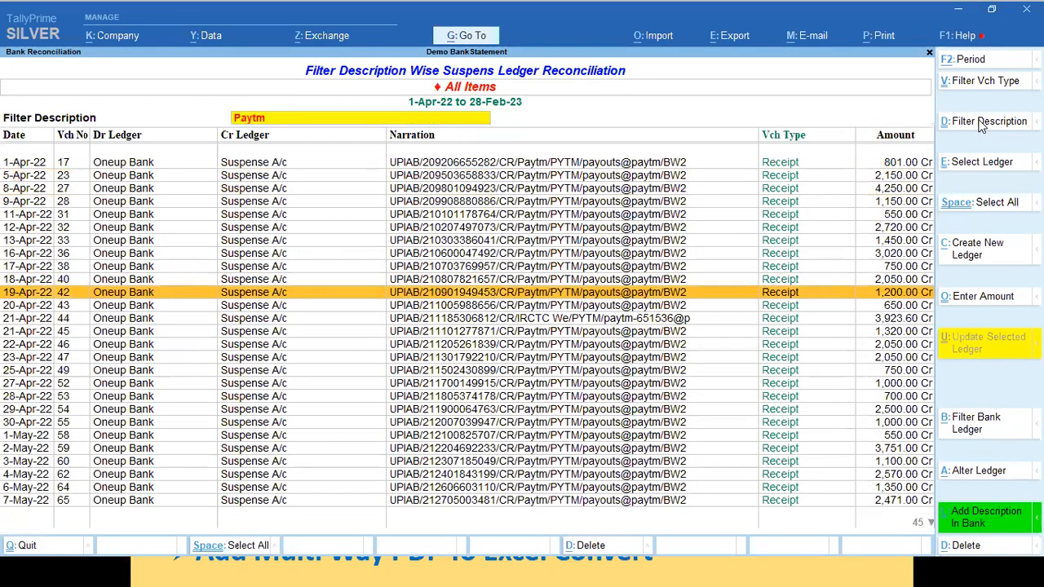
key(Down)
key(Down)
key(Down)
key(Up)
key(Up)
key(Up)
key(Up)
key(Up)
key(Up)
key(Up)
key(Up)
key(Up)
key(Up)
key(Up)
key(Up)
key(Up)
key(Up)
key(Up)
key(Up)
key(Up)
key(Up)
key(Up)
key(Up)
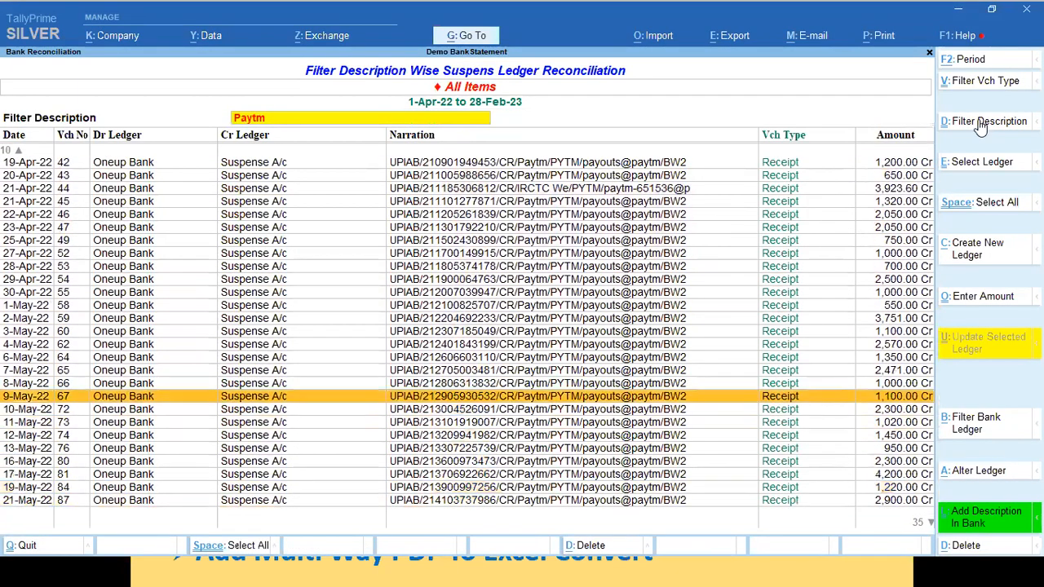
key(Up)
key(Up)
key(Up)
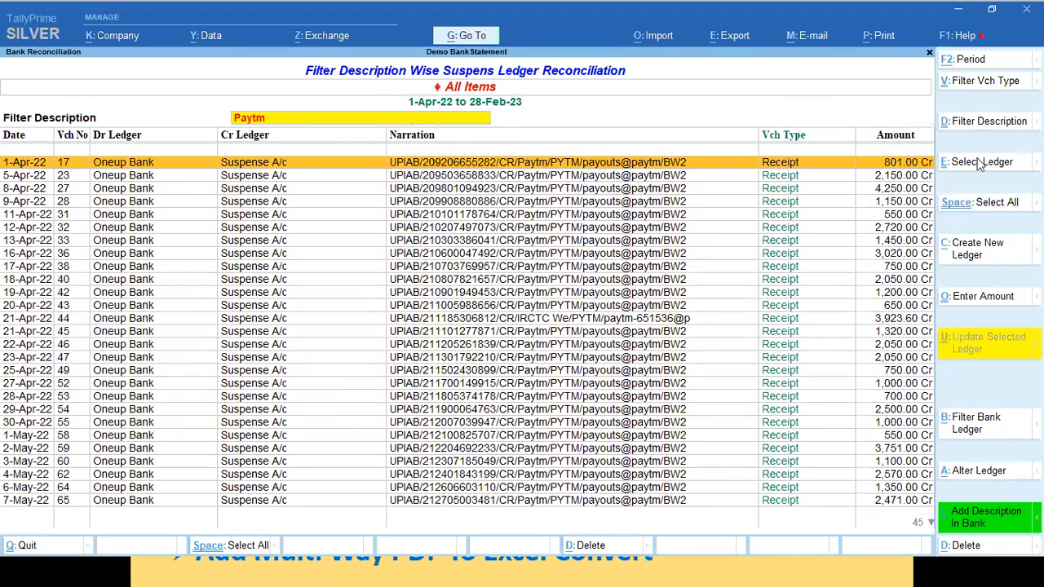
Step: Choose SHRI RAM ENGINEERINGINDUSTRIES as the ledger to apply to the filtered Paytm transactions
click(985, 170)
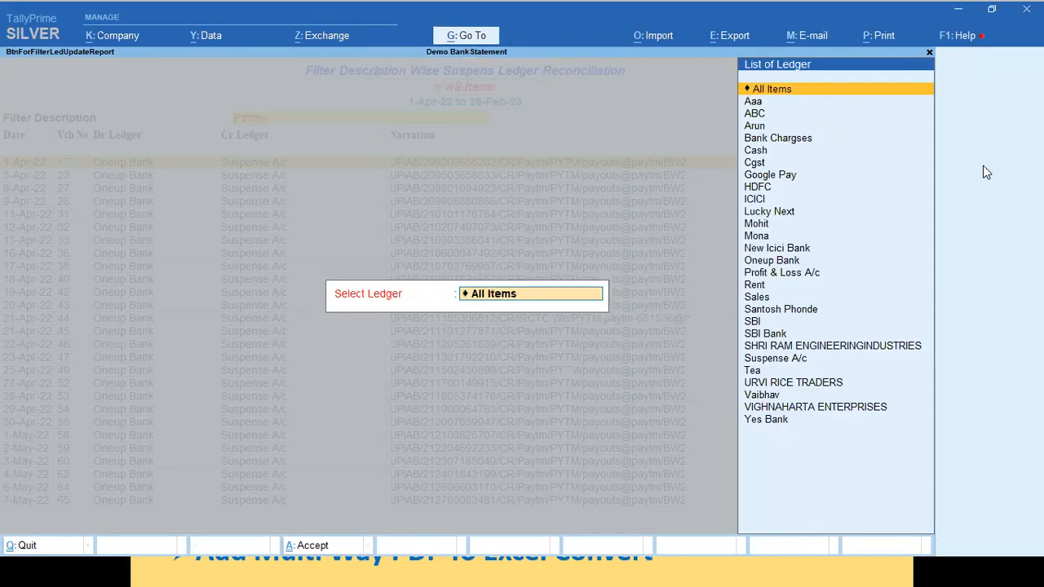
key(Down)
key(Down)
key(Down)
key(Down)
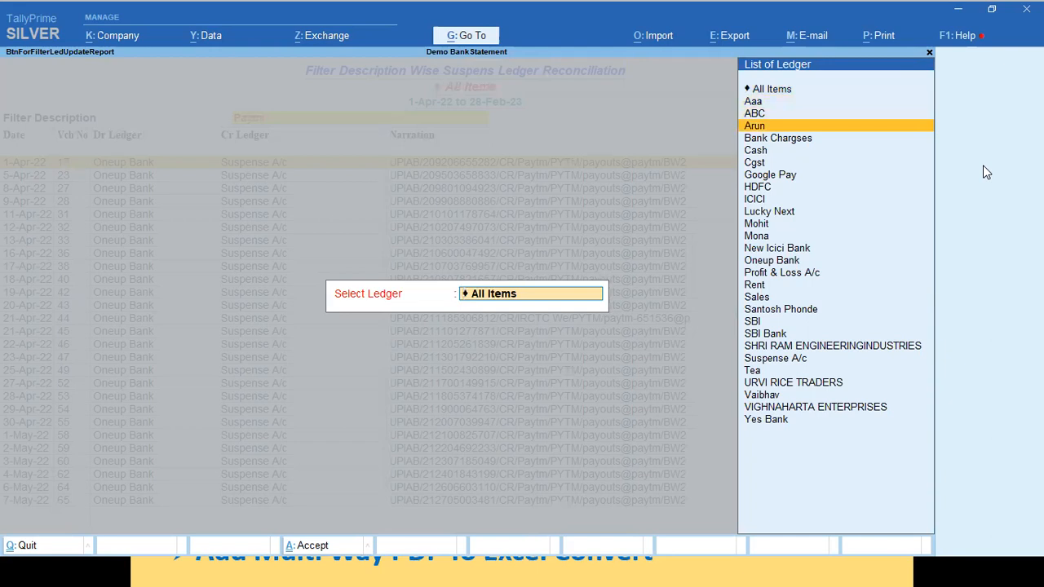
key(Down)
key(Down)
key(Down)
key(Down)
key(Down)
key(Down)
key(Down)
key(Down)
key(Down)
key(Down)
key(Down)
key(Down)
key(Down)
key(Down)
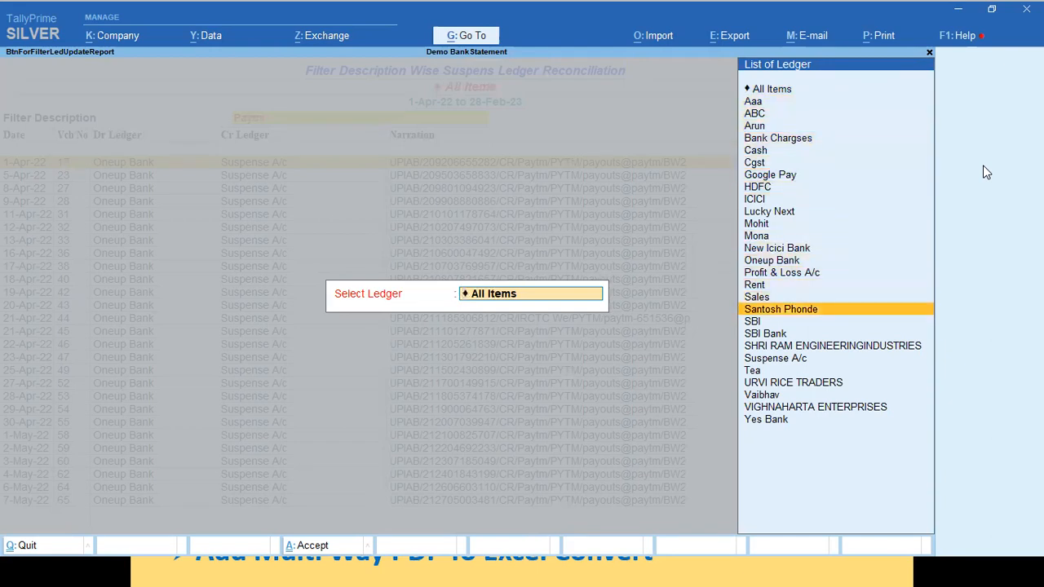
key(Down)
key(Down)
key(Down)
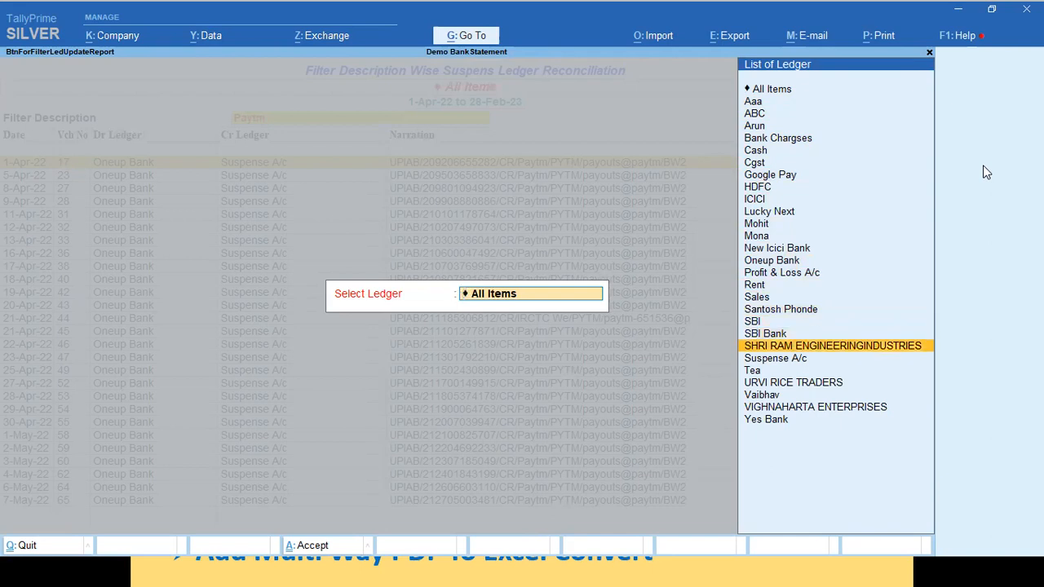
key(Return)
key(Return)
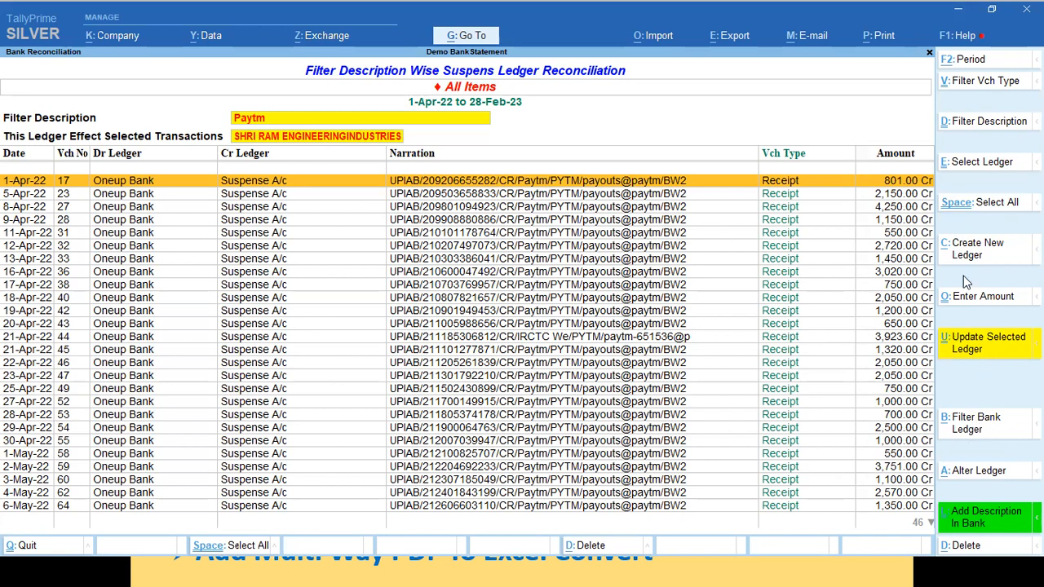
Step: Clear the Paytm description filter so the reconciliation report covers all suspense entries
click(963, 126)
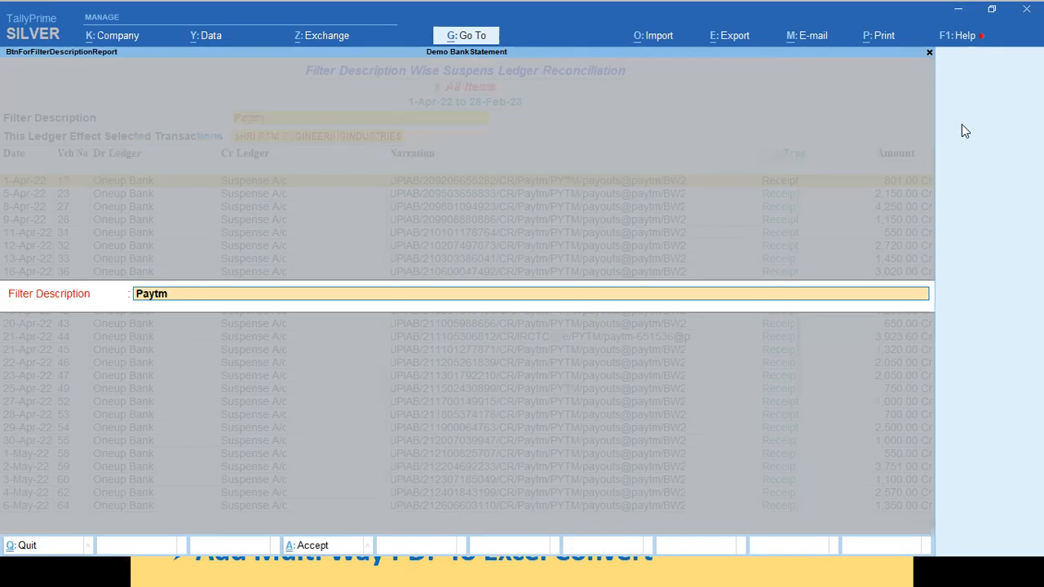
key(BackSpace)
key(Escape)
key(y)
key(Escape)
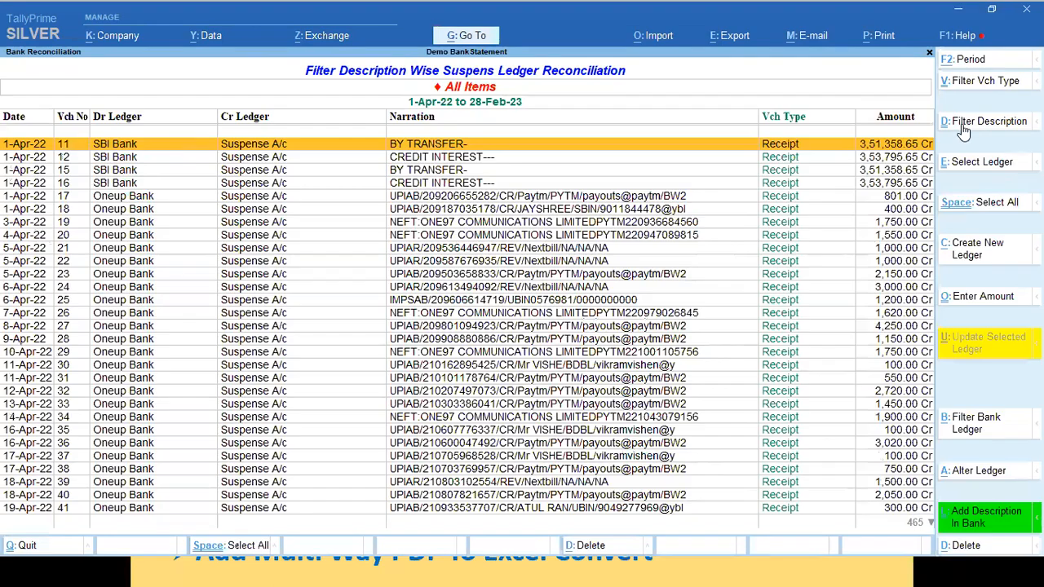
Step: Examine which banks and narrations the unfiltered suspense entries belong to and return to the start of the list
click(127, 200)
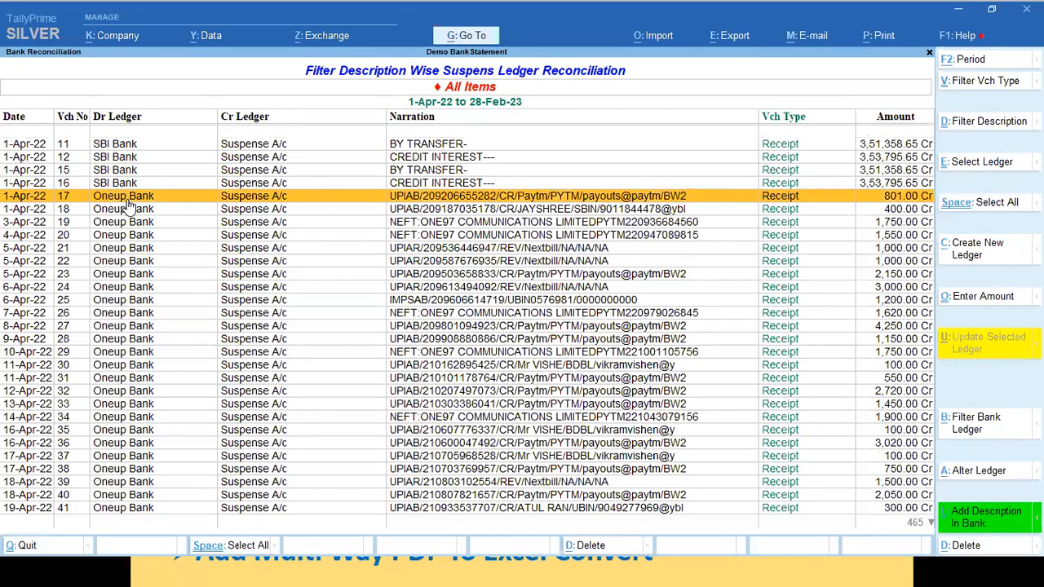
key(Down)
key(Down)
key(Down)
key(Down)
key(Down)
key(Down)
key(Down)
key(Down)
key(Down)
key(Down)
key(Down)
key(Down)
key(Down)
key(Down)
key(Down)
key(Down)
key(Down)
key(Down)
key(Down)
key(Down)
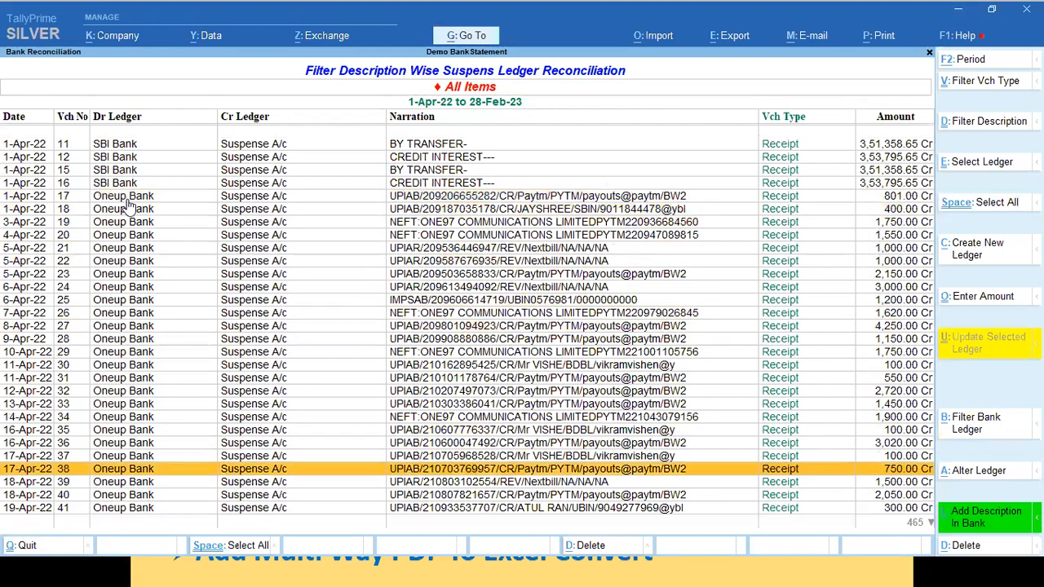
key(Down)
key(Down)
key(Down)
key(Down)
key(Down)
key(Down)
key(Down)
key(Down)
key(Down)
key(Down)
key(Down)
key(Down)
key(Down)
key(Down)
key(Down)
key(Down)
key(Down)
key(Down)
key(Down)
key(Down)
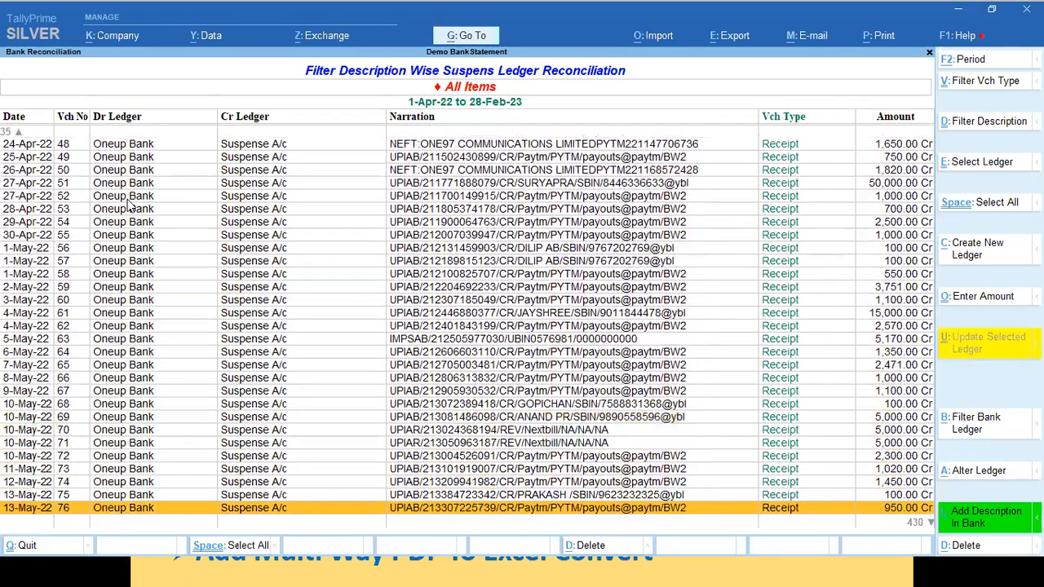
key(Up)
key(Up)
key(Up)
key(Up)
key(Up)
key(Up)
key(Up)
key(Up)
key(Up)
key(Up)
key(Up)
key(Up)
key(Up)
key(Up)
key(Up)
key(Up)
key(Up)
key(Up)
key(Up)
key(Up)
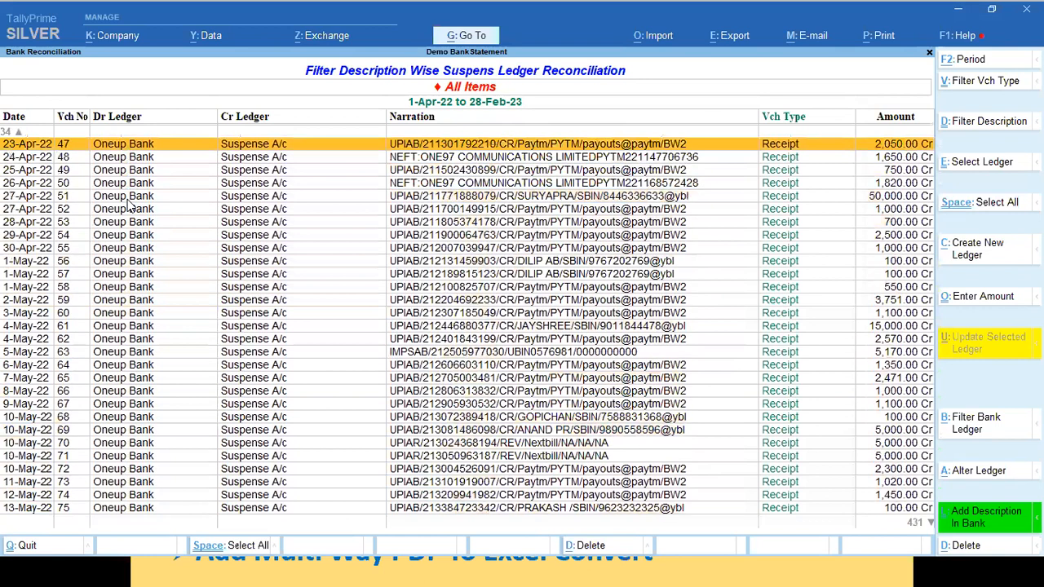
key(Up)
key(Up)
key(Up)
key(Up)
key(Up)
key(Up)
key(Up)
key(Up)
key(Up)
key(Up)
key(Up)
key(Up)
key(Up)
key(Up)
key(Up)
key(Up)
key(Up)
key(Up)
key(Up)
key(Up)
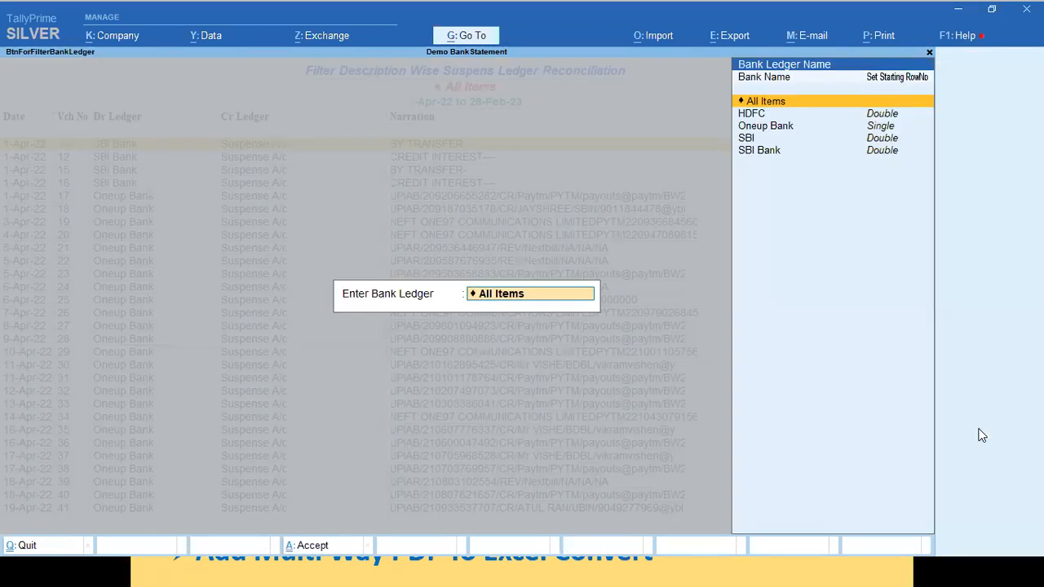
Step: Filter the suspense entries by the bank ledger SBI Bank
key(Down)
key(Down)
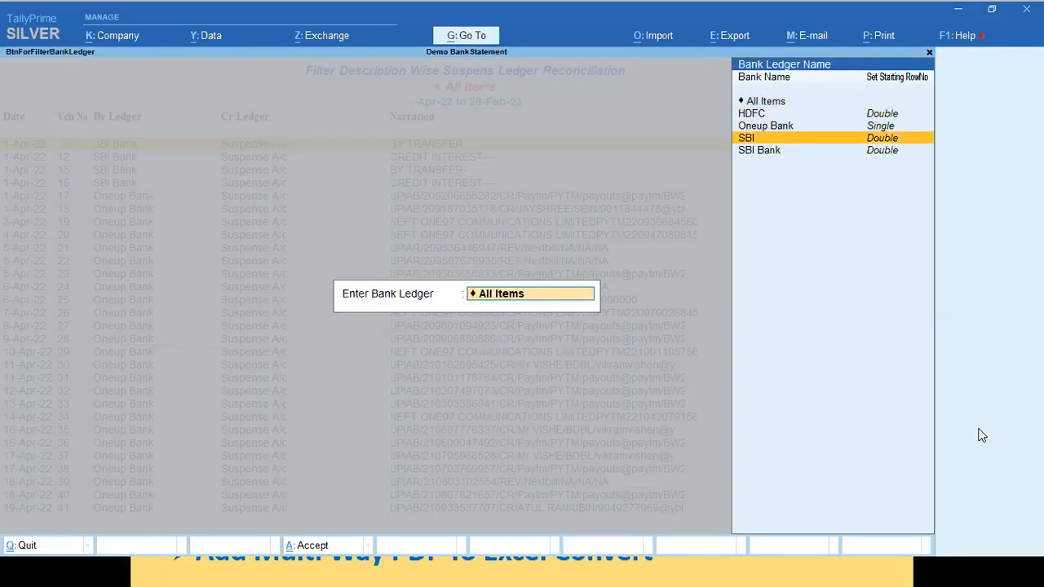
key(Down)
key(Down)
key(Return)
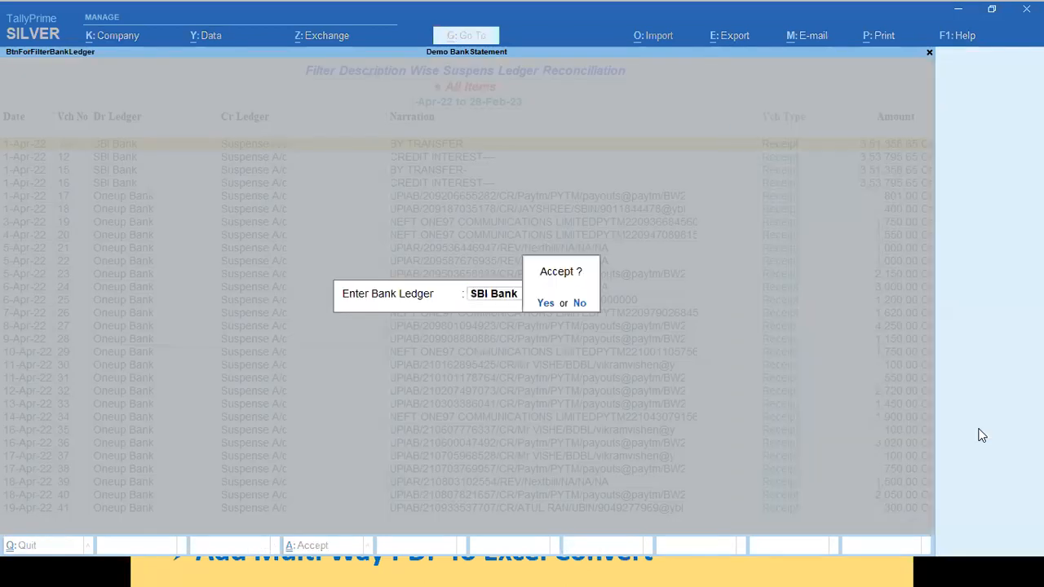
key(Return)
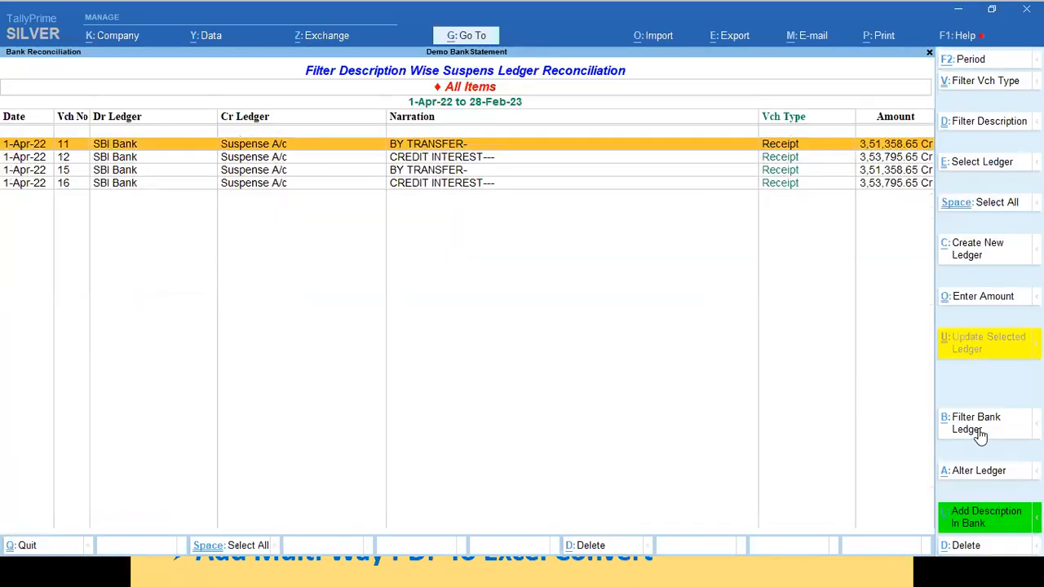
Step: Switch the bank ledger filter of the suspense entries to Oneup Bank
click(979, 432)
key(Up)
key(Up)
key(Return)
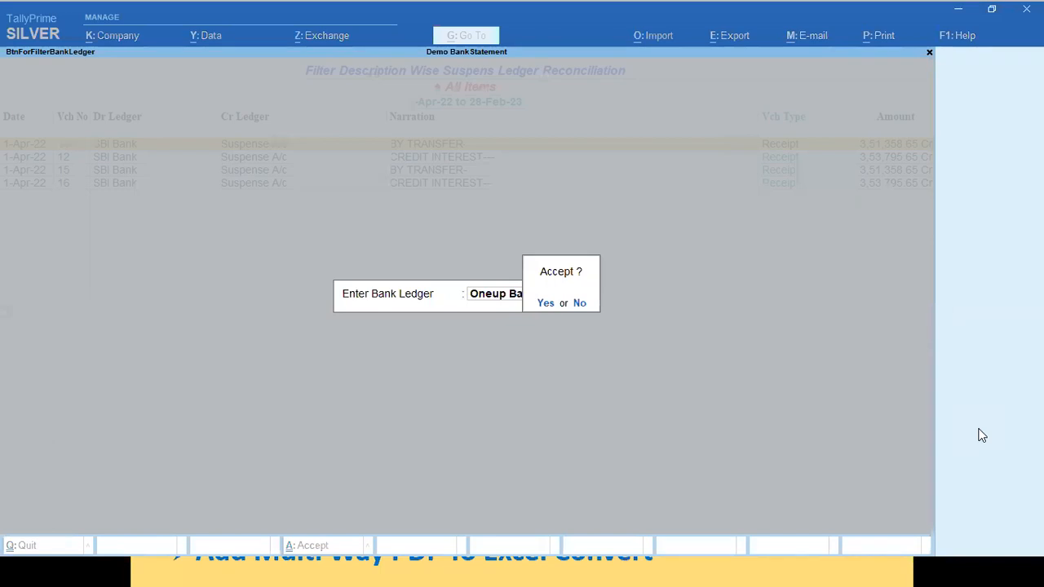
key(Return)
Step: Examine the narrations and amounts of the Oneup Bank suspense entries and return to the start of the list
key(Down)
key(Down)
key(Down)
key(Down)
key(Down)
key(Down)
key(Down)
key(Down)
key(Down)
key(Down)
key(Down)
key(Down)
key(Down)
key(Down)
key(Down)
key(Down)
key(Down)
key(Down)
key(Down)
key(Down)
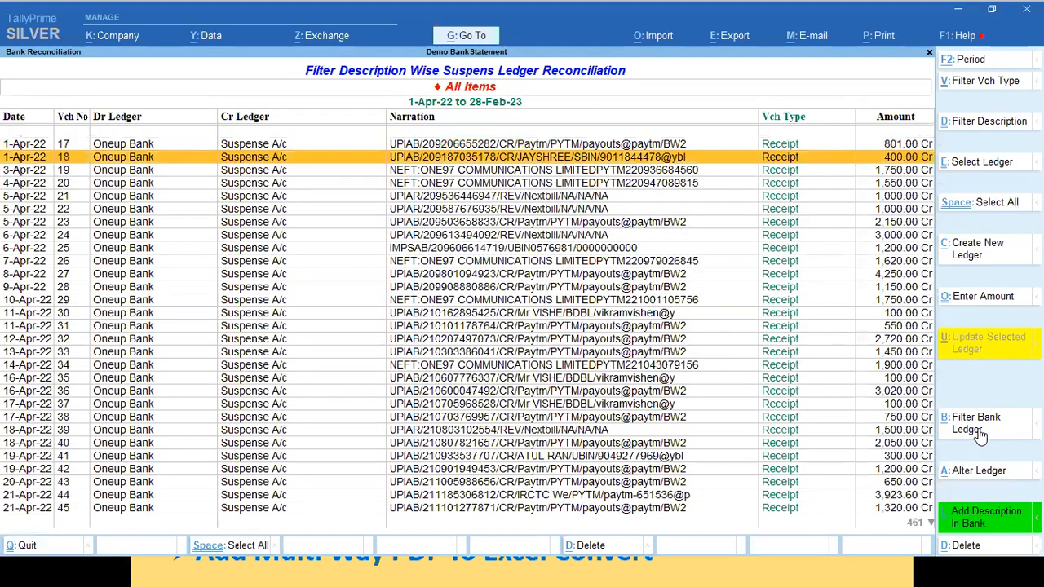
key(Down)
key(Down)
key(Down)
key(Down)
key(Up)
key(Up)
key(Up)
key(Up)
key(Up)
key(Up)
key(Up)
key(Up)
key(Up)
key(Up)
key(Up)
key(Up)
key(Up)
key(Up)
key(Up)
key(Up)
key(Up)
key(Up)
key(Up)
key(Up)
key(Up)
key(Up)
key(Up)
key(Up)
key(Up)
key(Up)
key(Up)
key(Up)
key(Up)
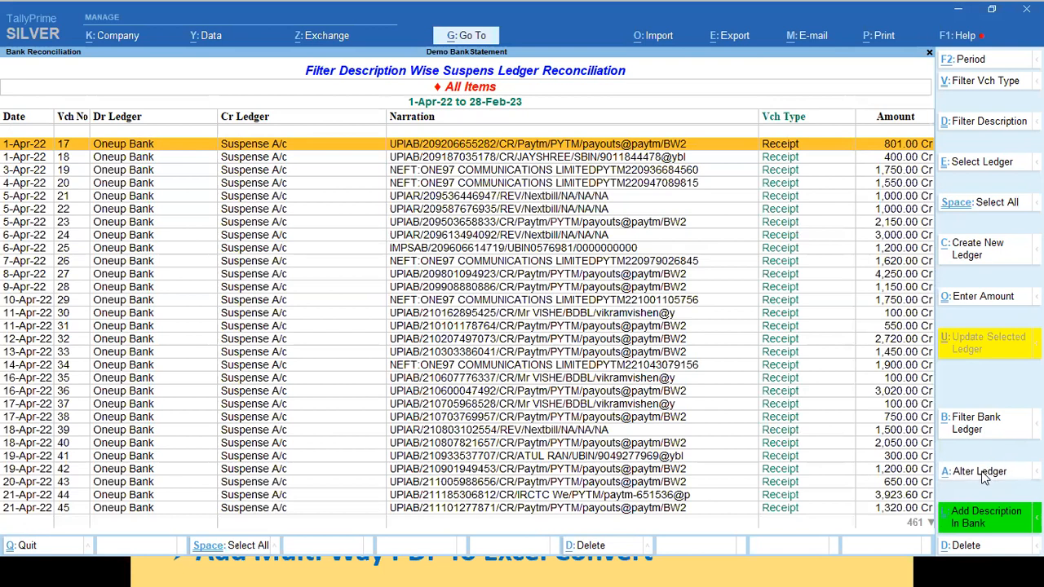
Step: Clear the bank ledger filter so the report covers the suspense entries of all banks
click(983, 477)
key(Escape)
click(989, 419)
key(Up)
key(Up)
key(Return)
key(Return)
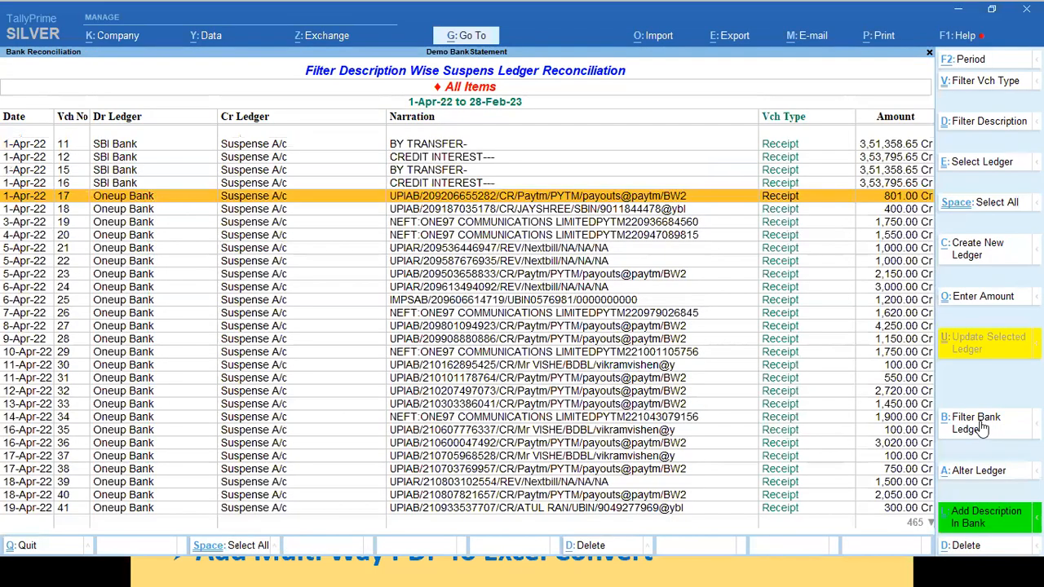
Step: Try to filter the suspense entries by the description "Paytem"
click(981, 129)
text(Paytem)
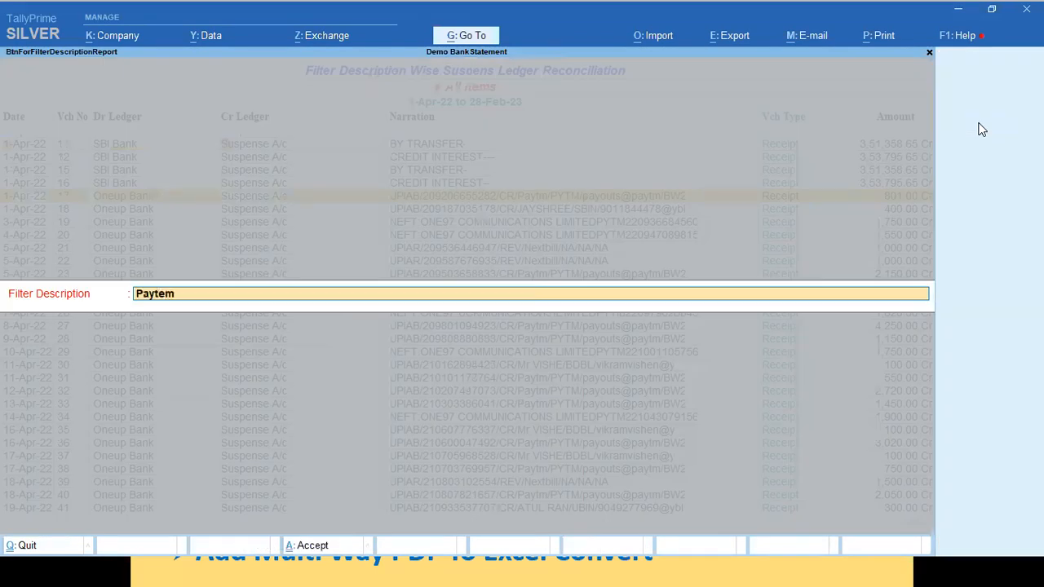
key(Return)
key(Return)
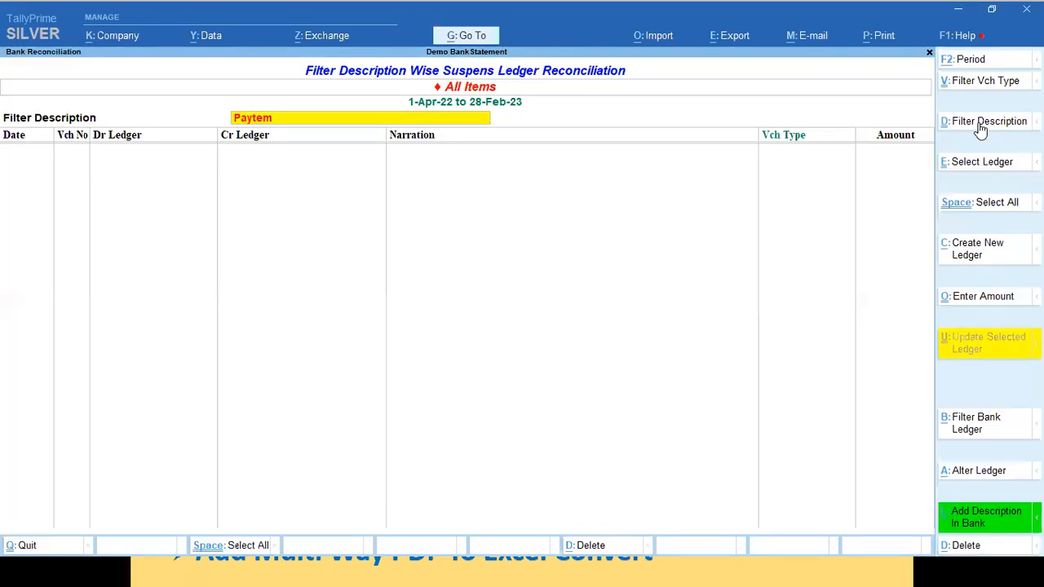
Step: Discard the misspelled description filter by reopening the Filter Description Wise Suspens Ledger Reconciliation report
click(981, 129)
key(BackSpace)
key(Escape)
key(Return)
key(Escape)
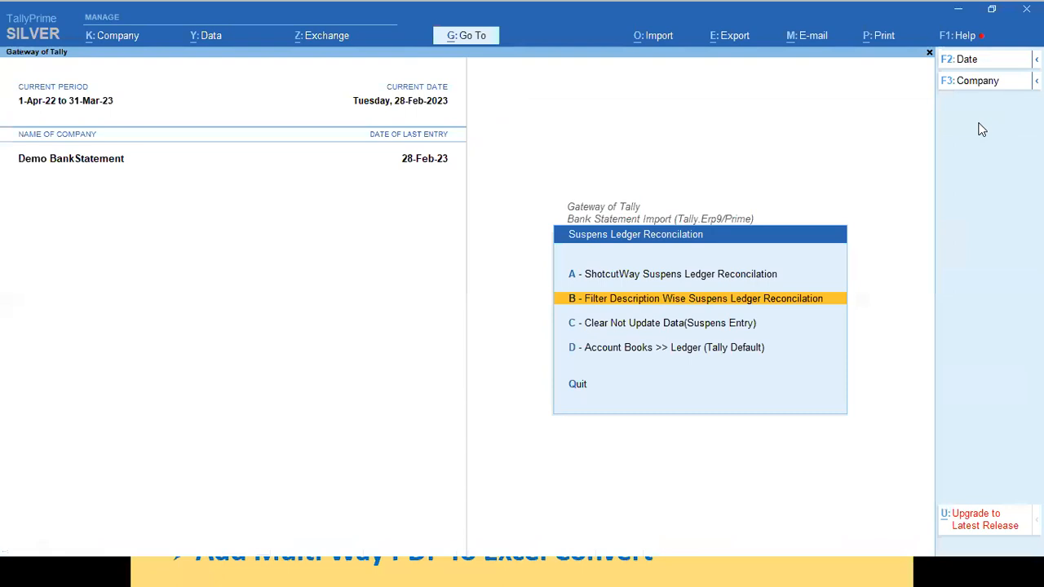
key(Return)
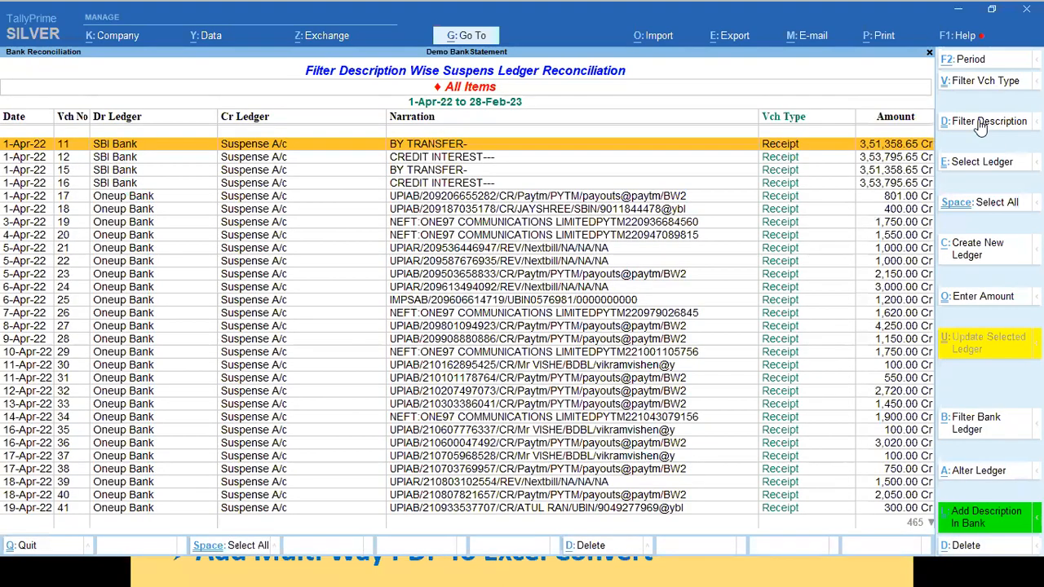
Step: Filter the suspense entries by the description "Paytm"
click(982, 125)
text(Paytm)
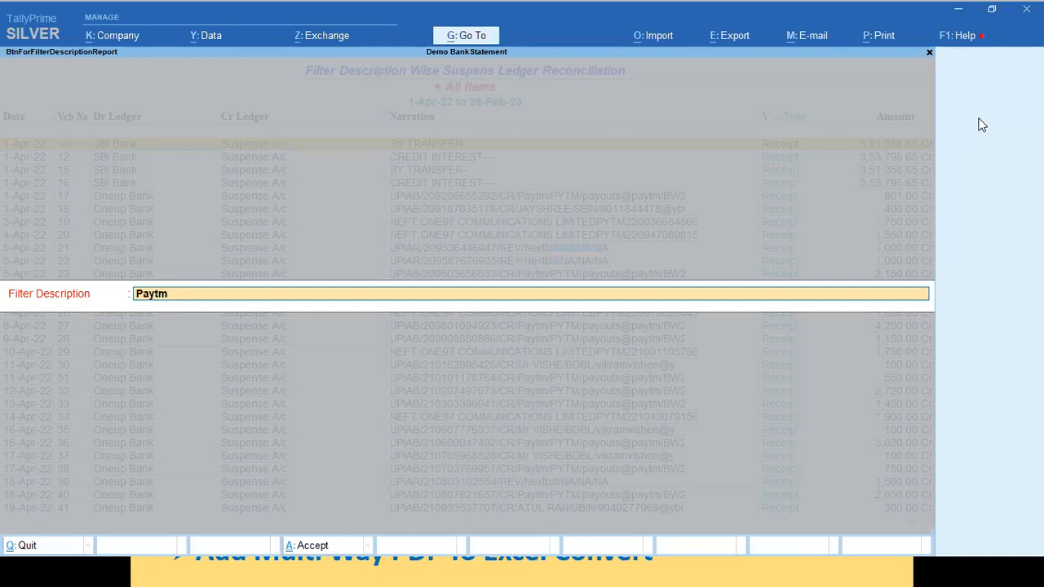
key(Return)
key(Return)
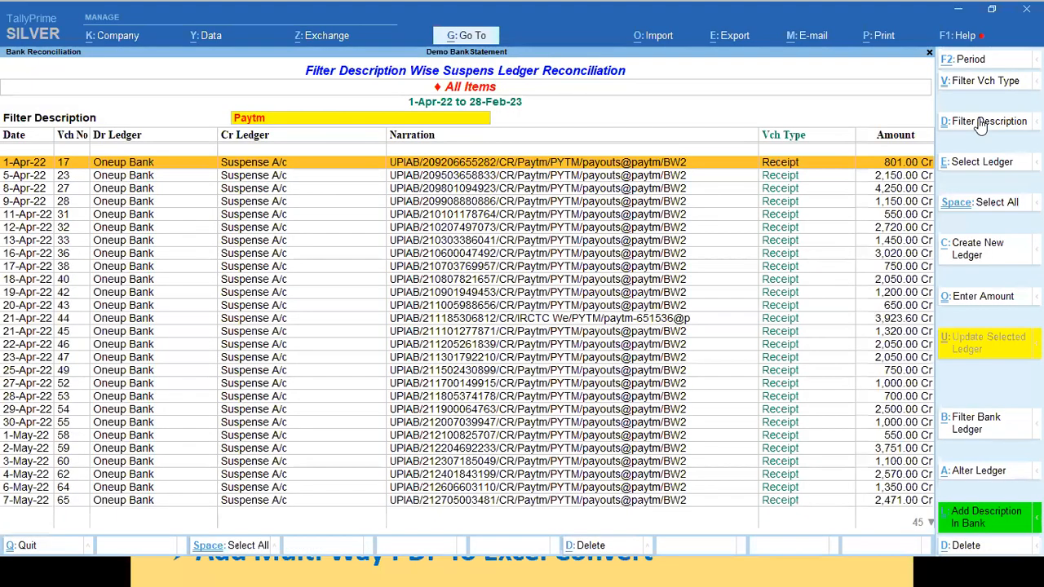
Step: Choose SHRI RAM ENGINEERINGINDUSTRIES as the ledger to apply to the selected Paytm transactions
click(977, 162)
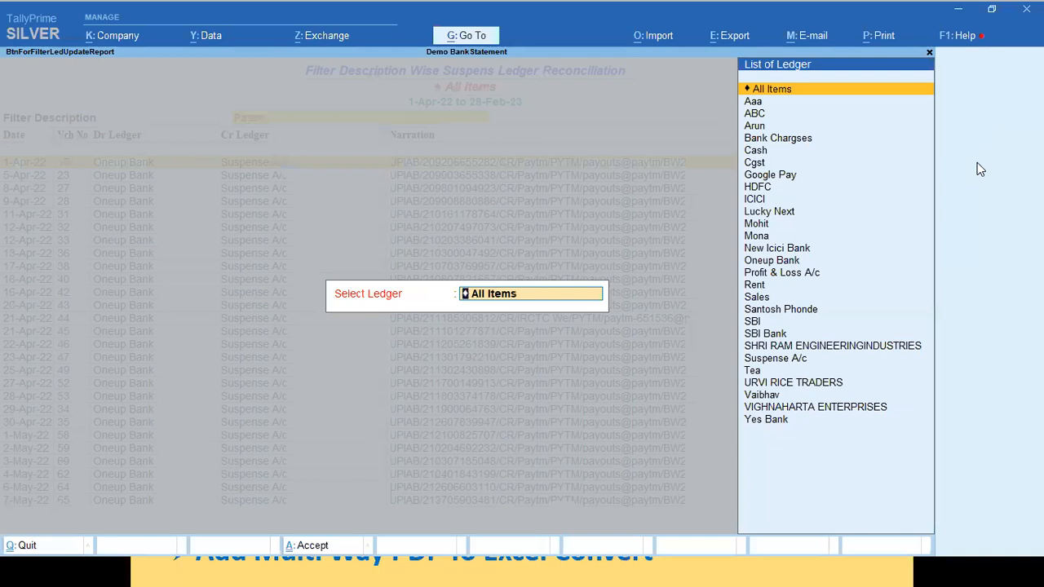
key(Down)
key(Down)
key(Down)
key(Down)
key(Down)
key(Down)
key(Down)
key(Down)
key(Down)
key(Down)
key(Down)
key(Down)
key(Down)
key(Down)
key(Down)
key(Down)
key(Down)
key(Down)
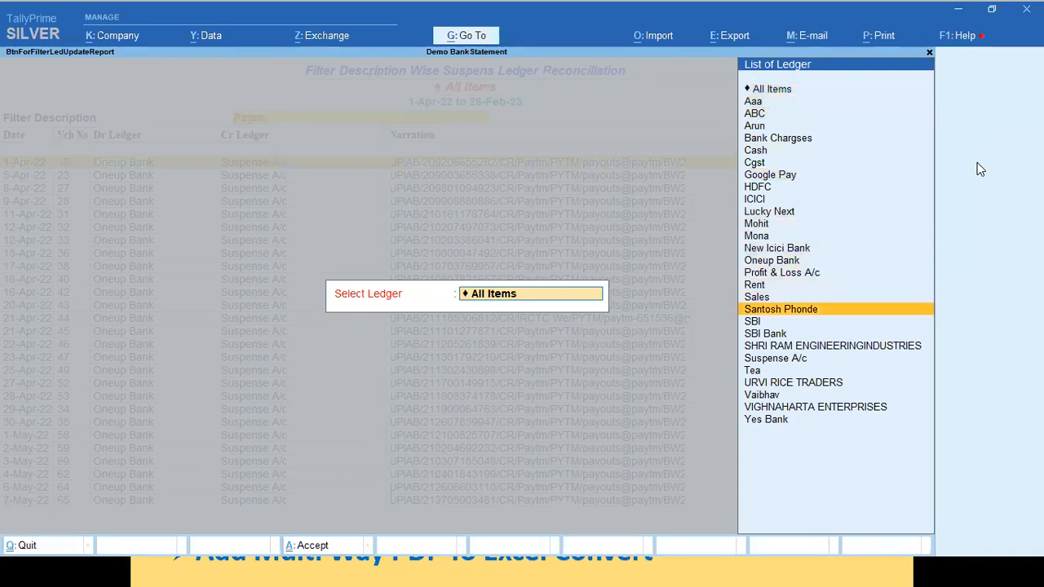
key(Down)
key(Down)
key(Down)
key(Return)
key(Return)
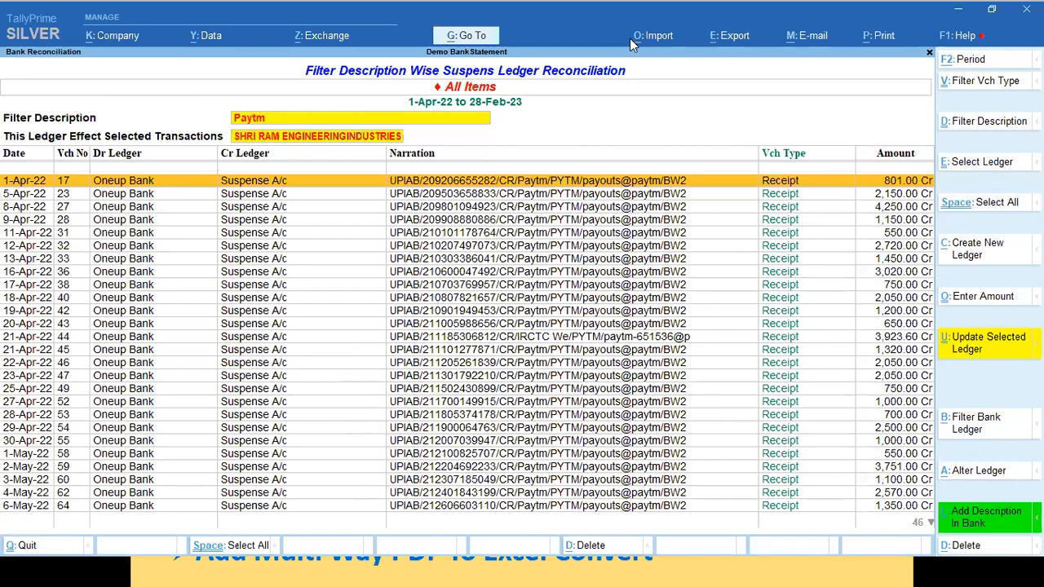
Step: Add the suggestion description Paytm for the ledger SHRI RAM ENGINEERINGINDUSTRIES to the bank ledger SBI Bank
click(988, 519)
key(Return)
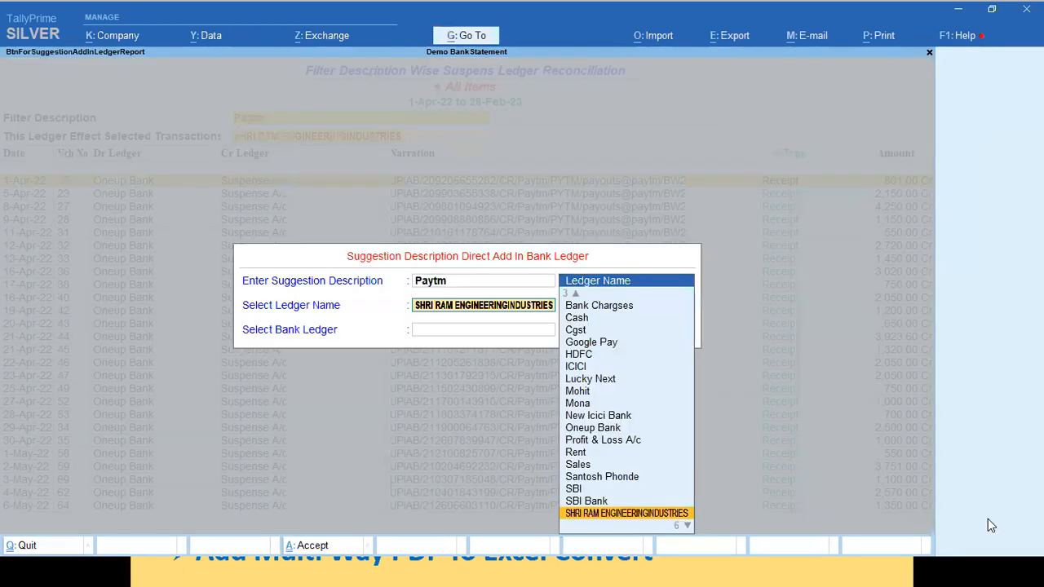
key(Return)
key(Down)
key(Down)
key(Down)
key(Down)
key(Down)
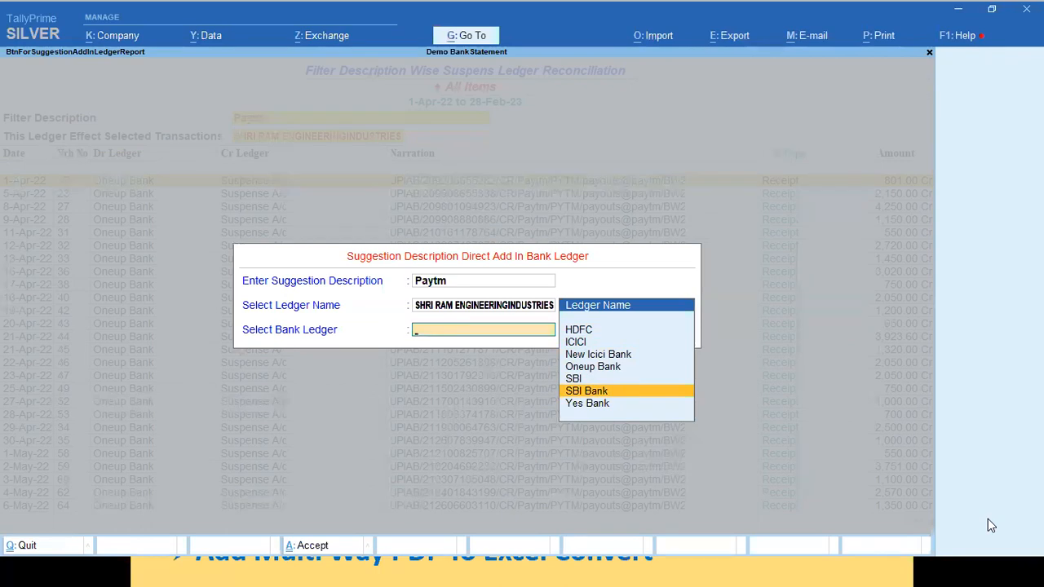
key(Return)
key(y)
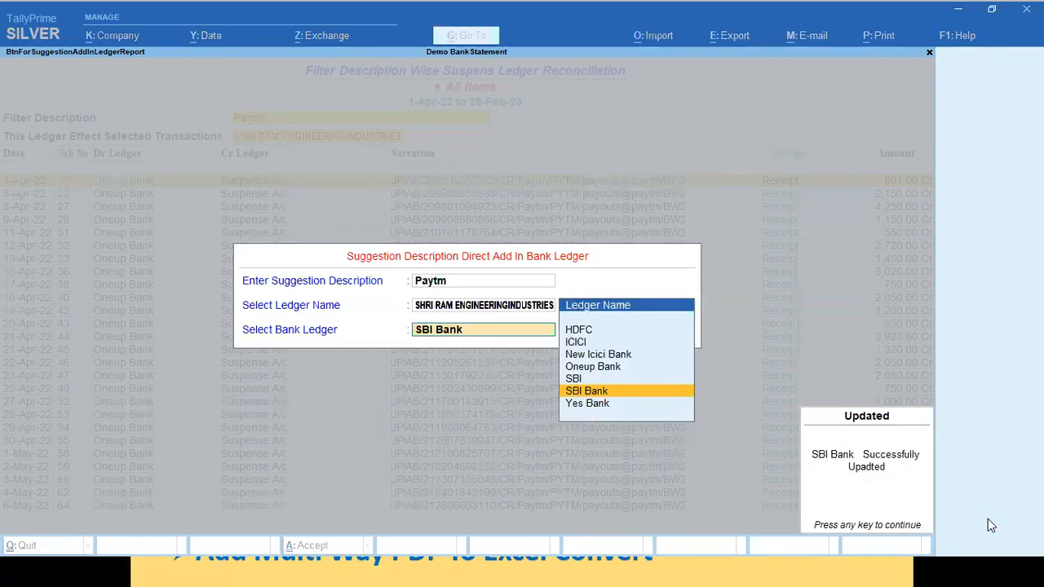
key(Return)
key(Escape)
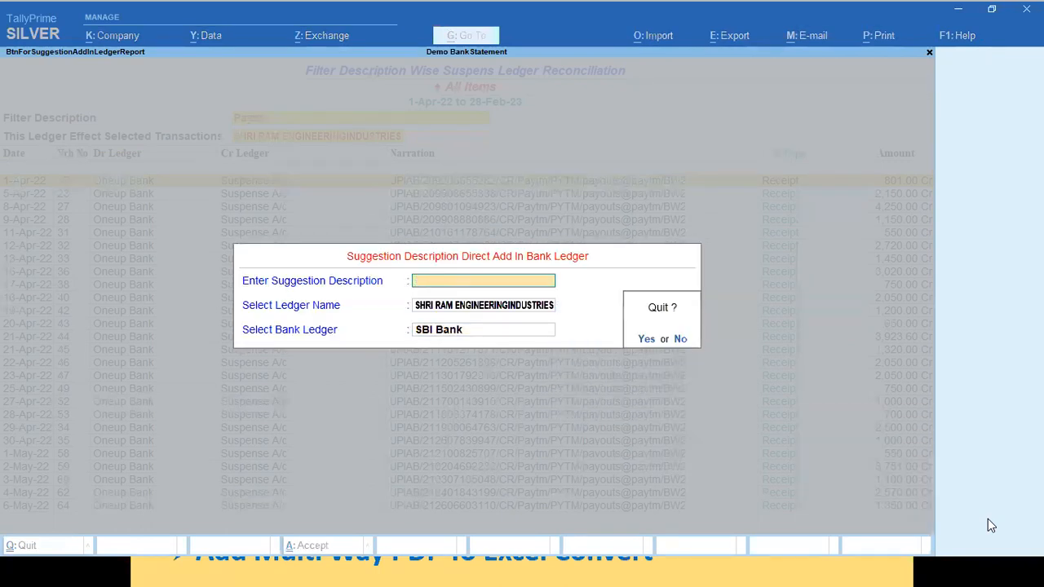
key(y)
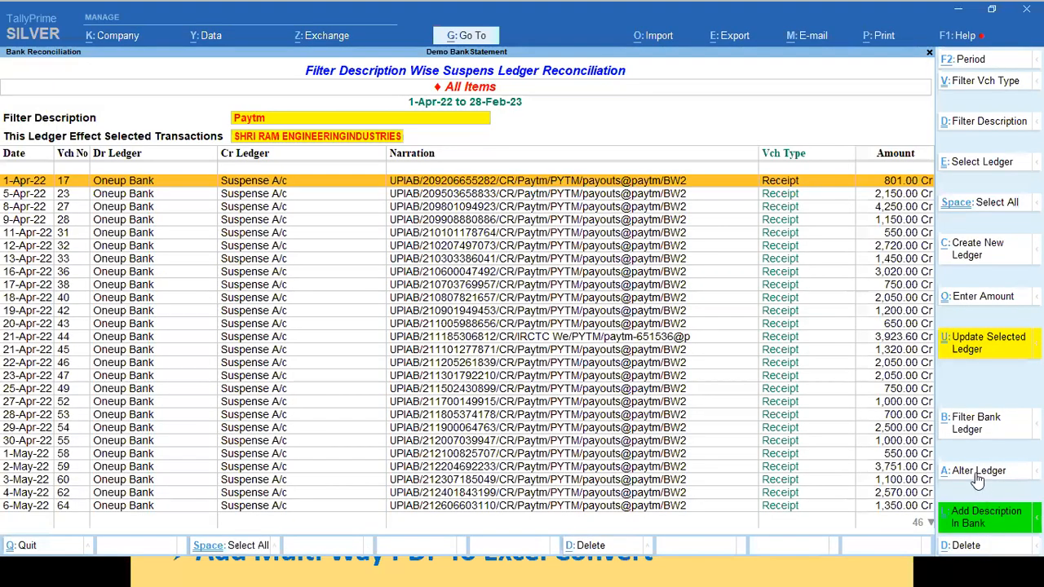
Step: Check the description parameter configuration in the SBI Bank ledger for the Paytm mapping, and return to the report without changes
click(975, 473)
key(Down)
key(Return)
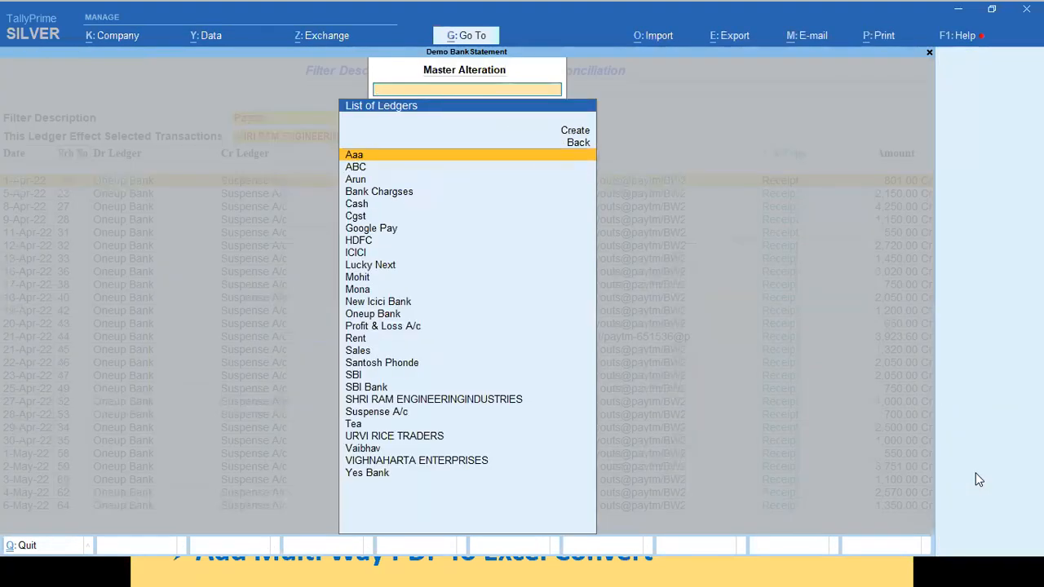
text(Sbi)
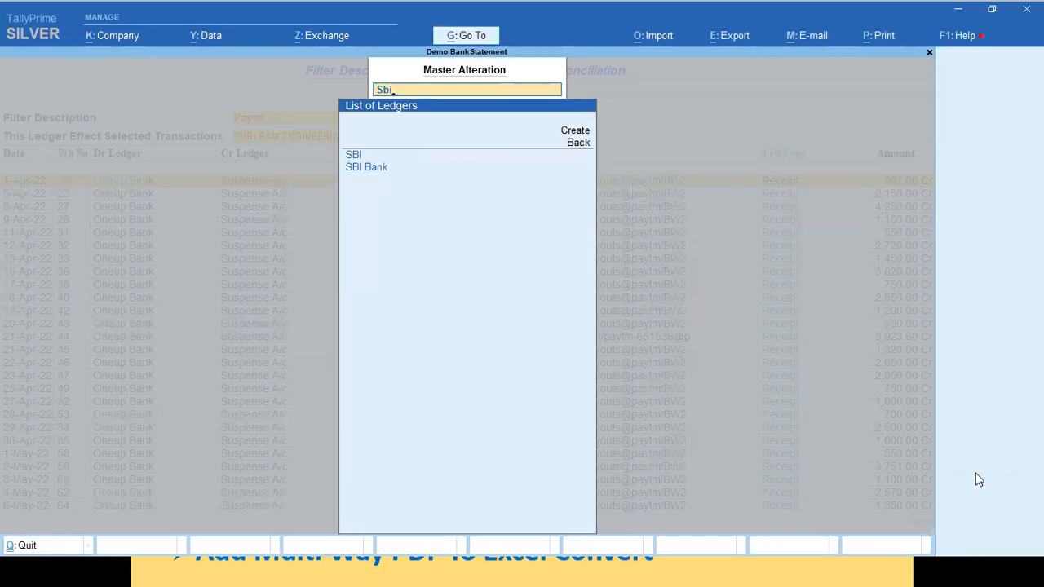
key(Down)
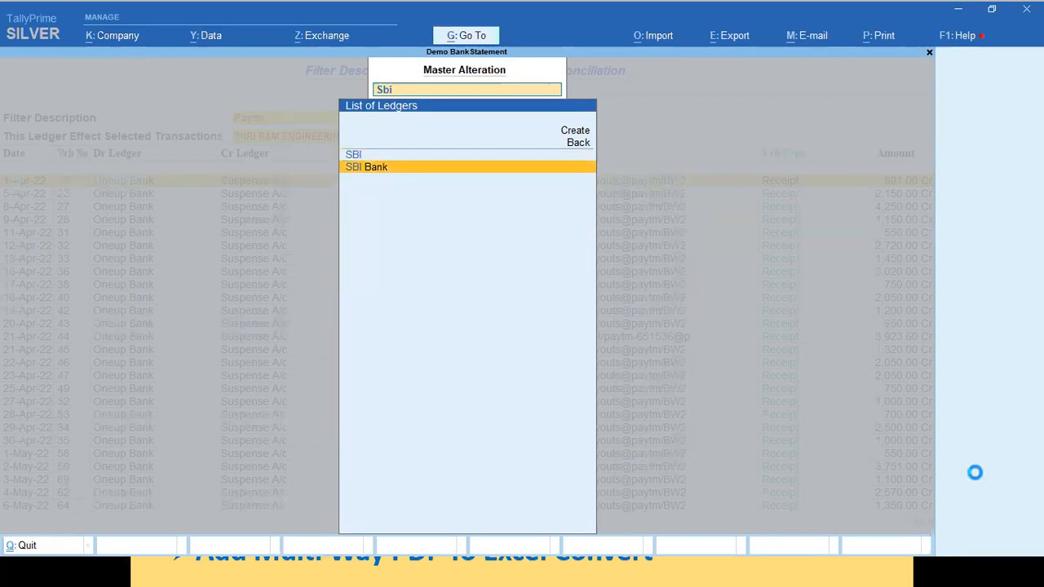
key(Return)
key(Return)
key(Return)
key(Return)
key(Return)
key(Return)
key(Return)
key(Return)
key(Return)
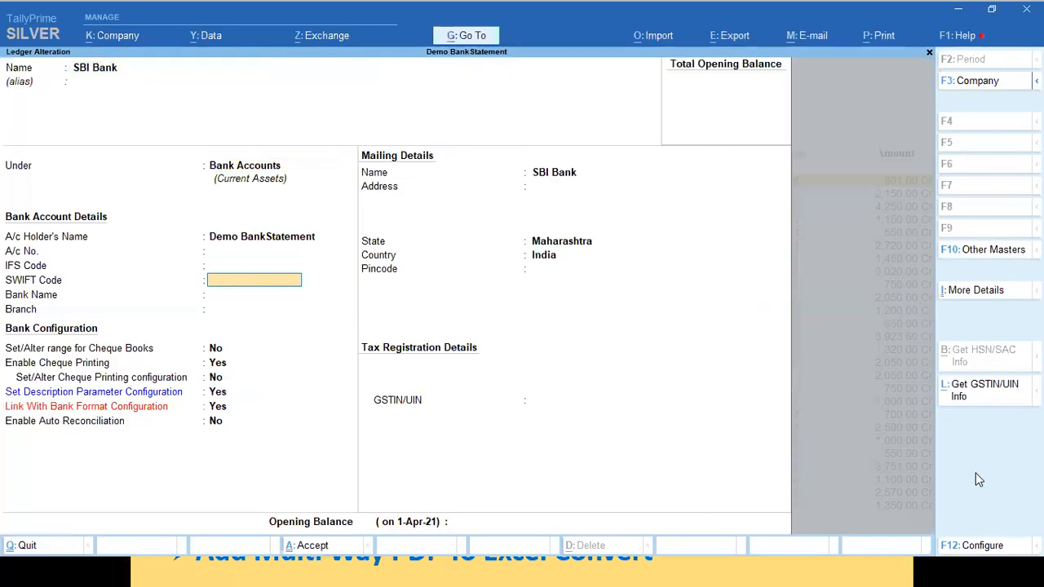
key(Return)
key(Return)
key(Return)
key(Return)
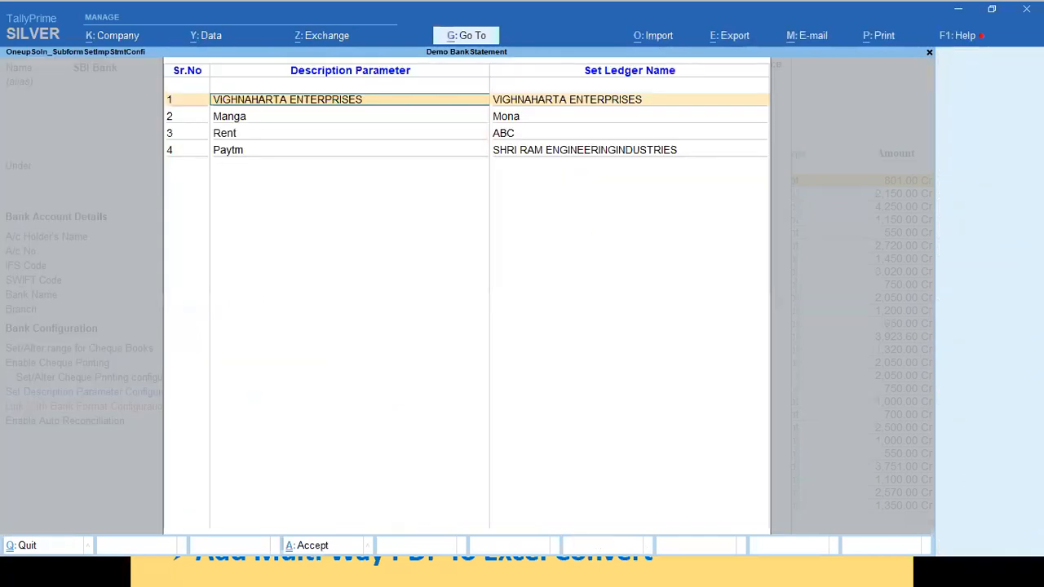
key(Escape)
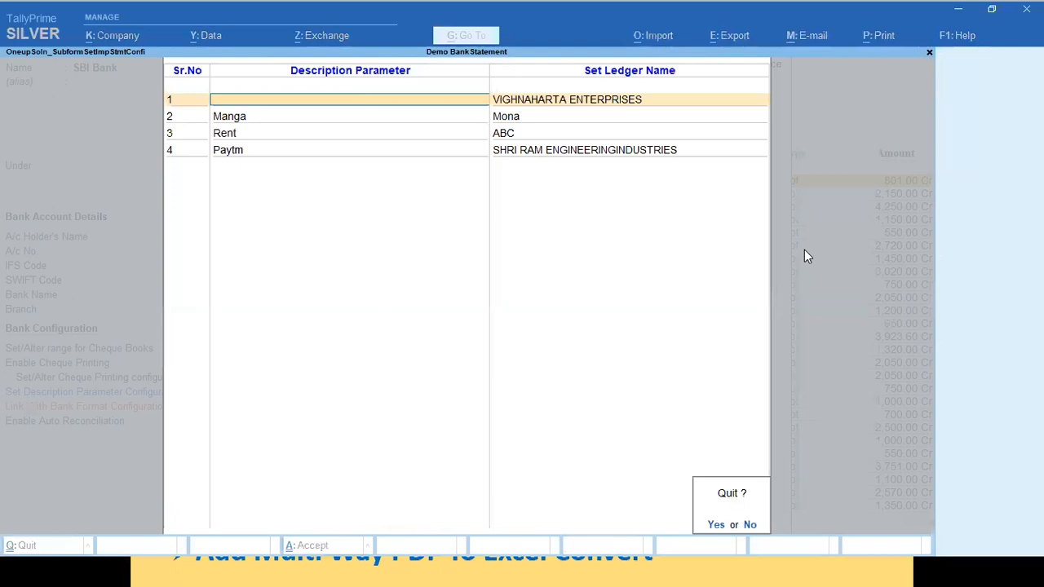
key(y)
key(Escape)
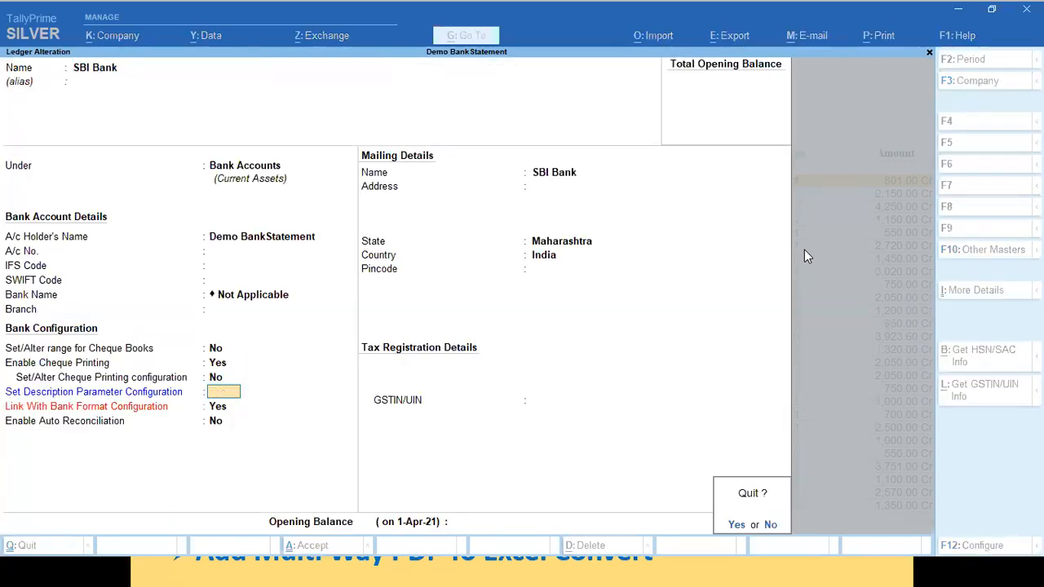
key(y)
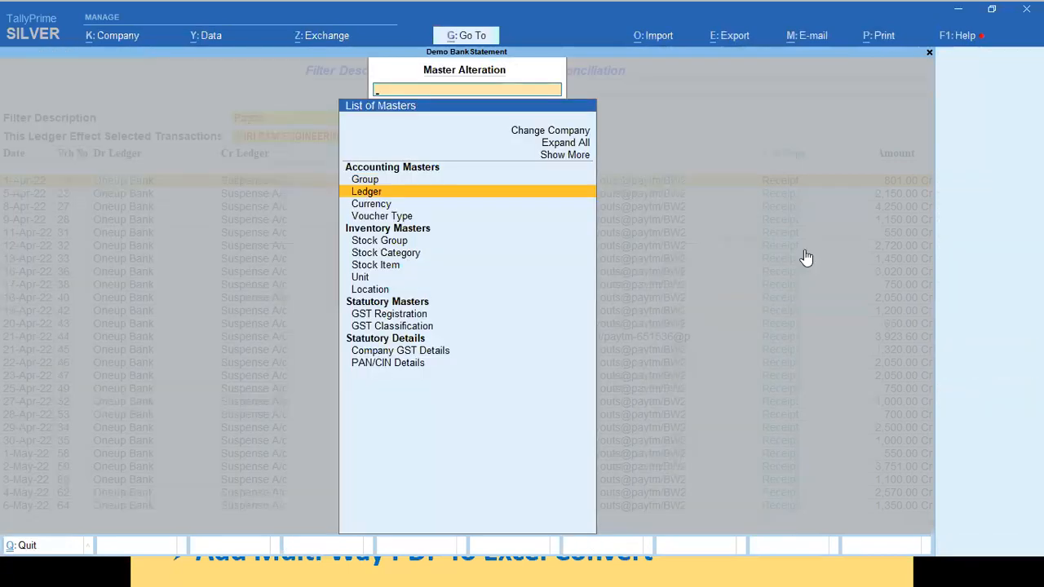
key(Escape)
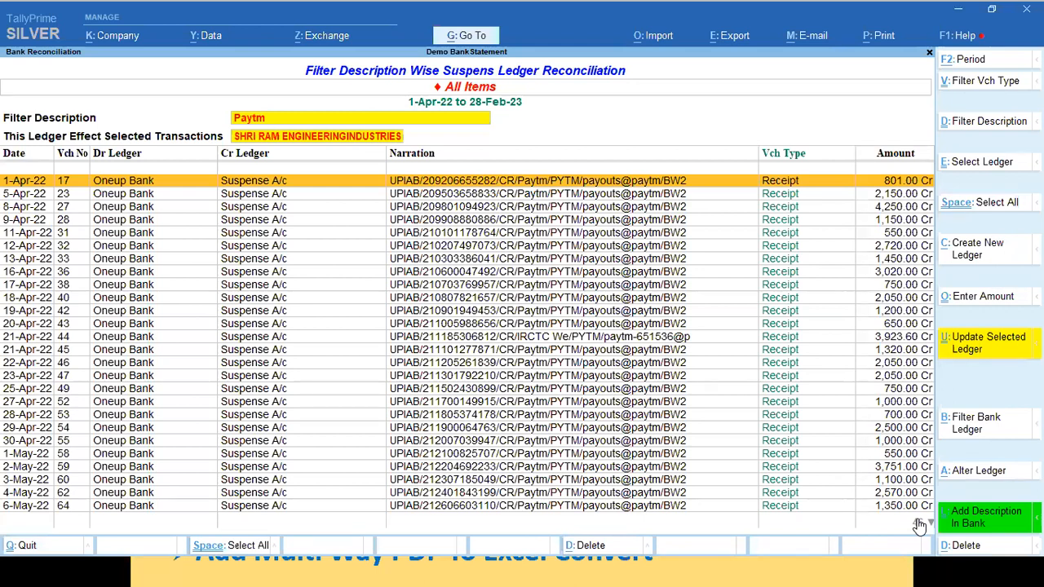
Step: Delete the Paytm suspense entries with voucher numbers 17 (1-Apr-22) and 23 (5-Apr-22) from the report
key(space)
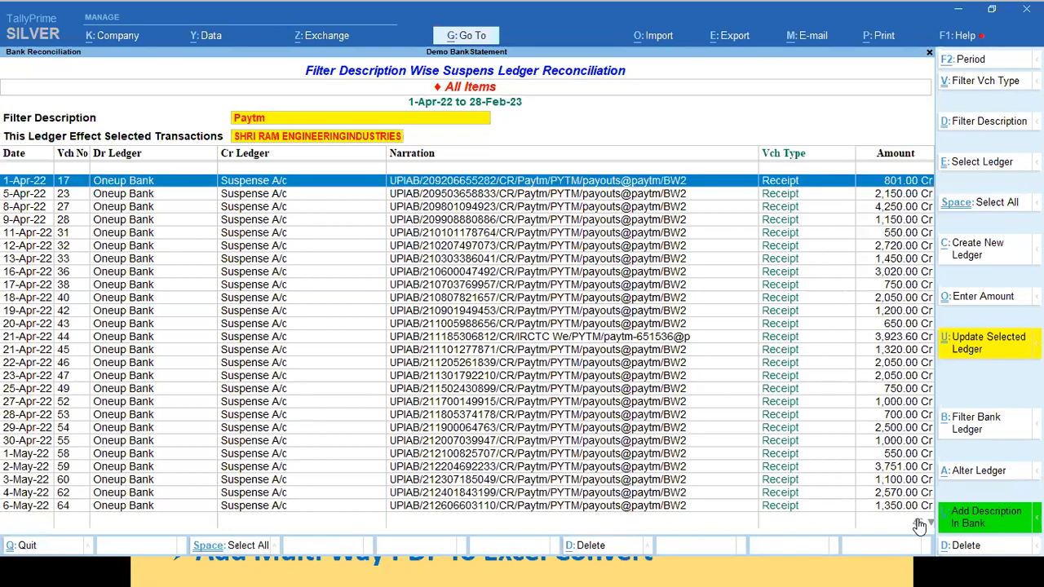
key(Down)
key(Up)
key(Down)
key(space)
key(Up)
key(Down)
key(Up)
key(Down)
key(Down)
key(Down)
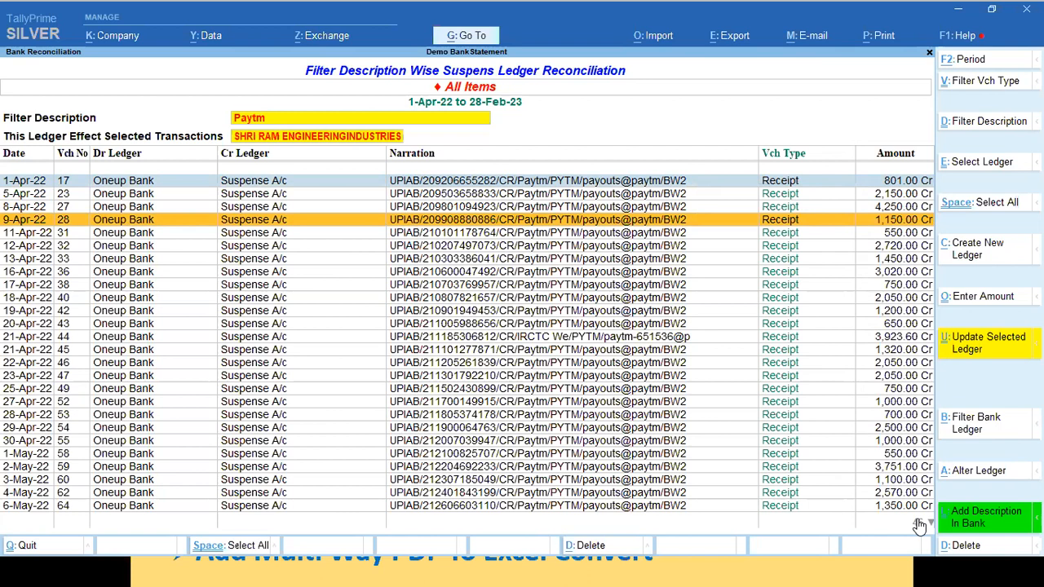
key(Up)
key(Up)
key(Up)
key(Down)
key(Up)
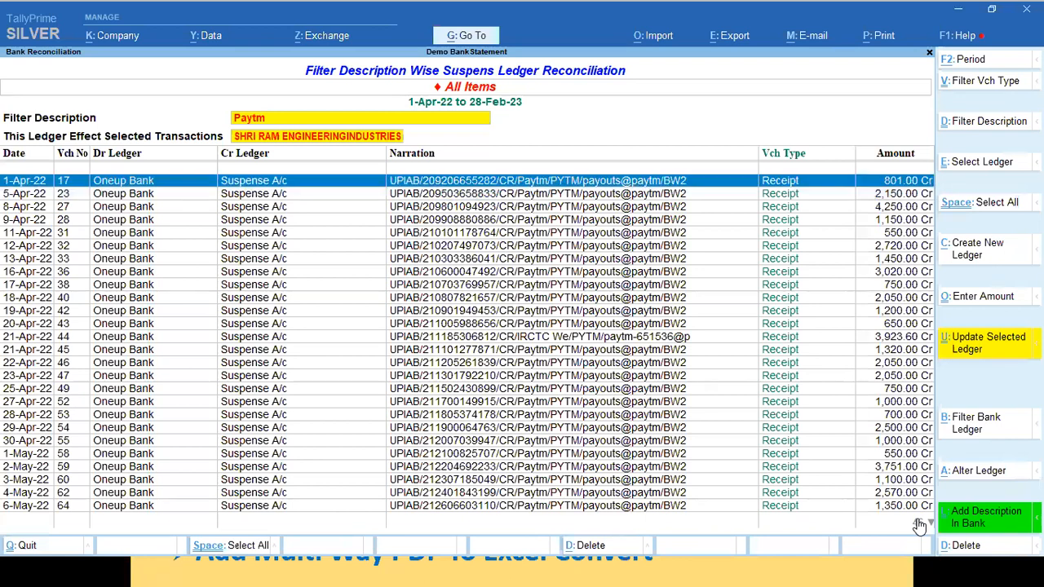
click(970, 548)
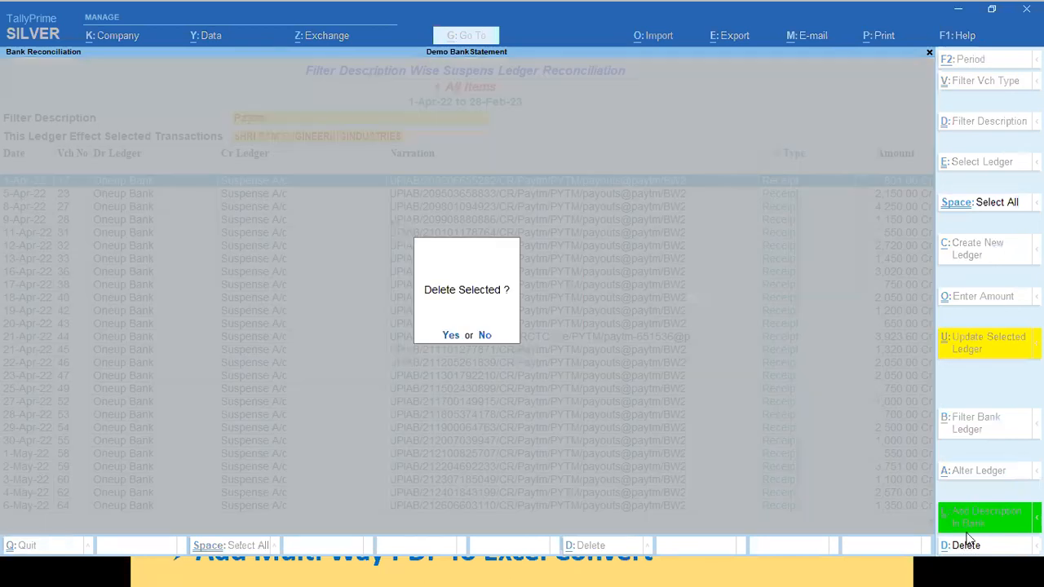
click(452, 336)
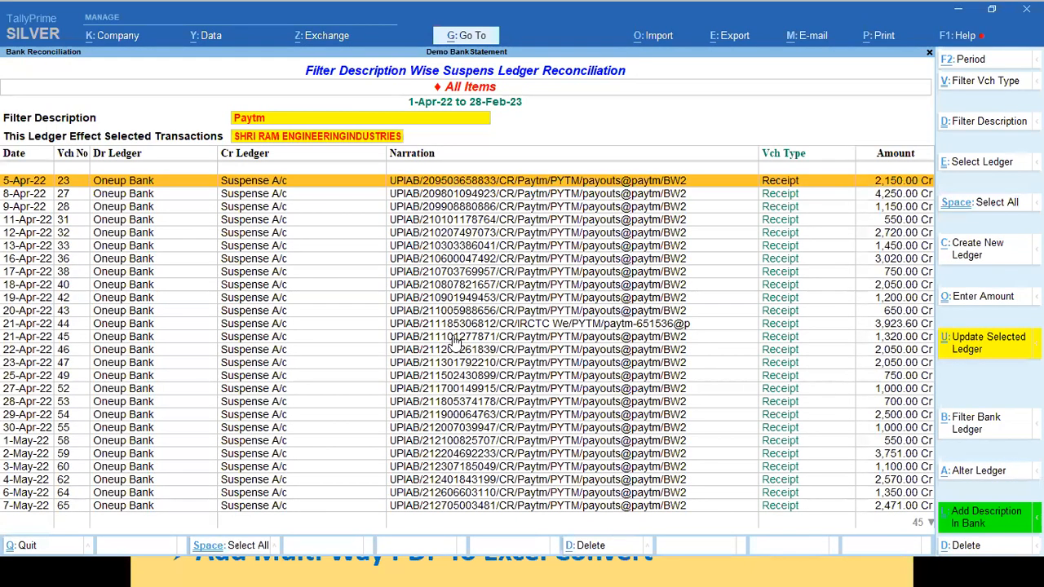
click(965, 545)
click(451, 335)
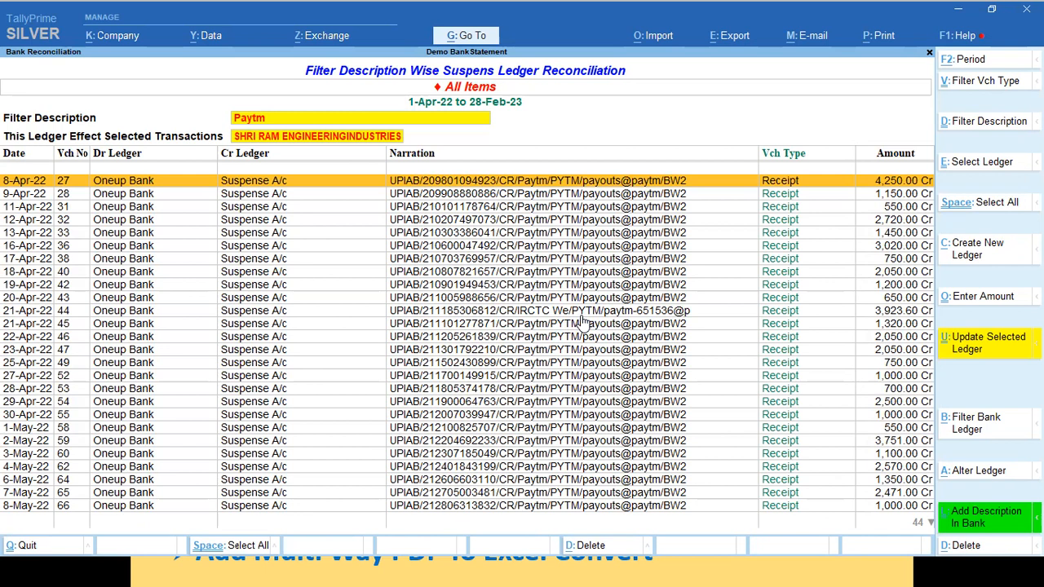
Step: Leave the filtered suspense report and return to the Bank Statement Import menu
click(992, 8)
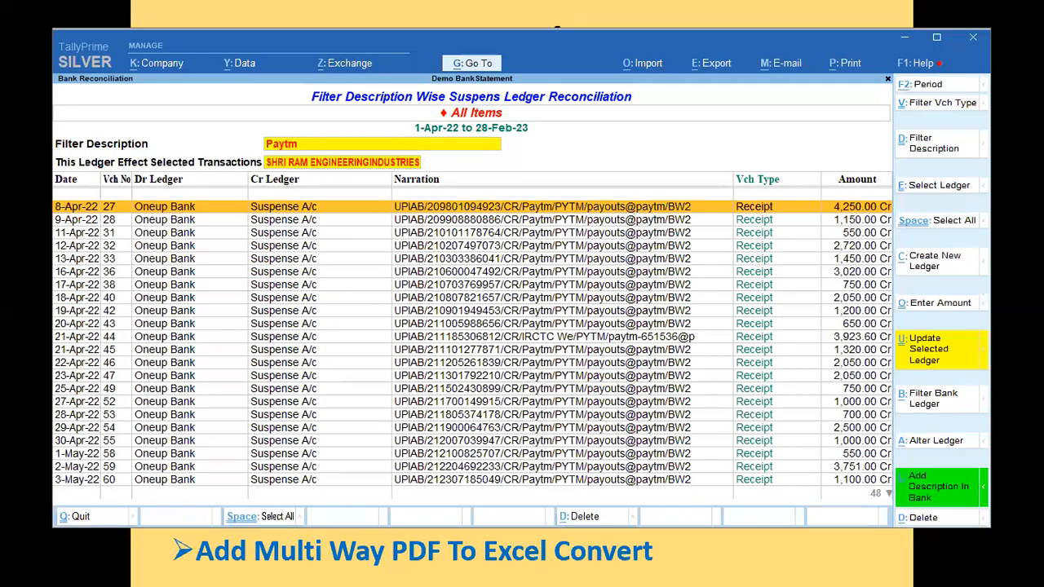
click(937, 41)
key(Escape)
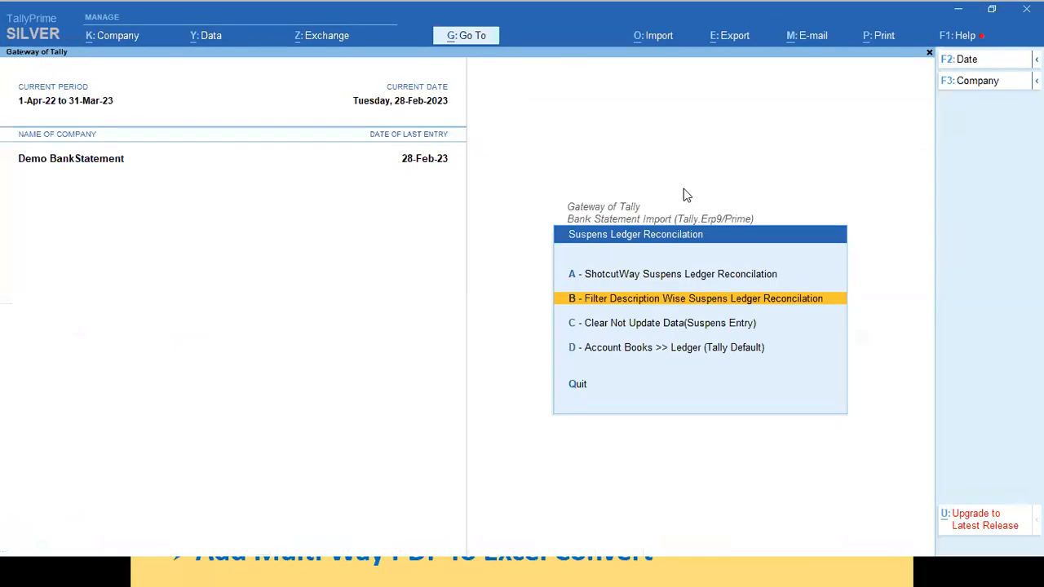
key(Down)
key(Down)
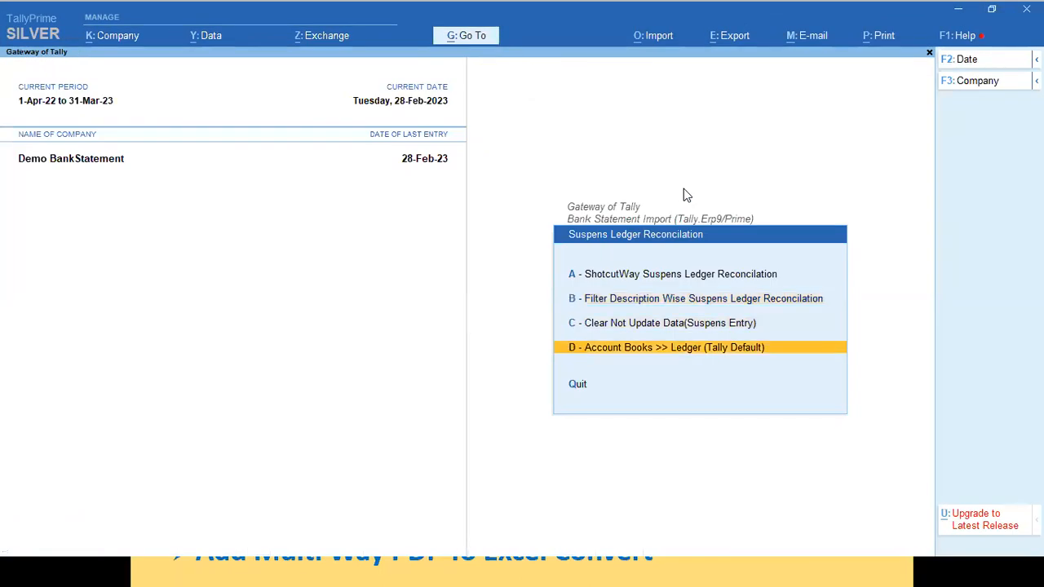
key(Escape)
key(Up)
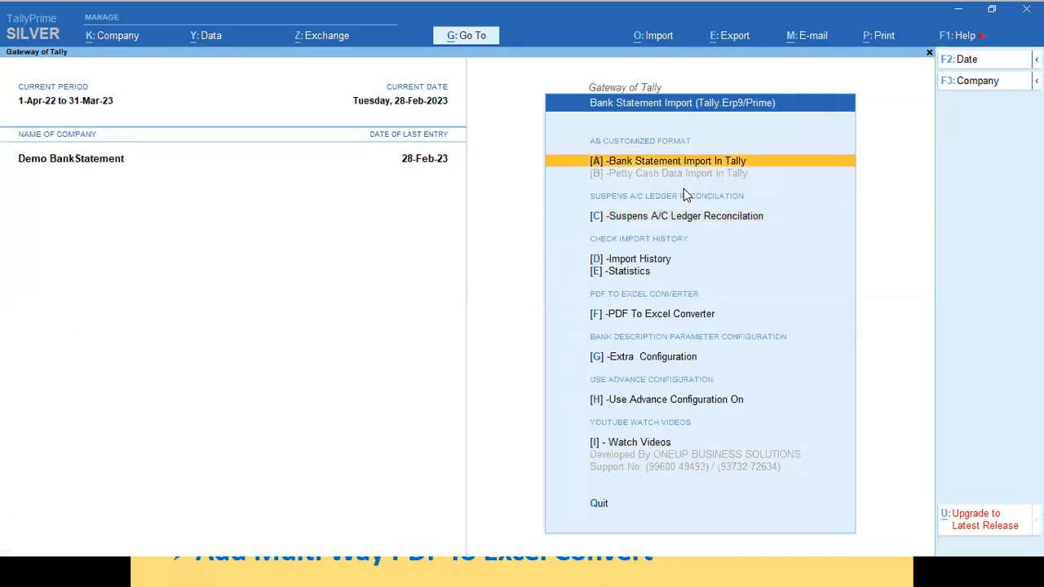
key(Return)
key(Escape)
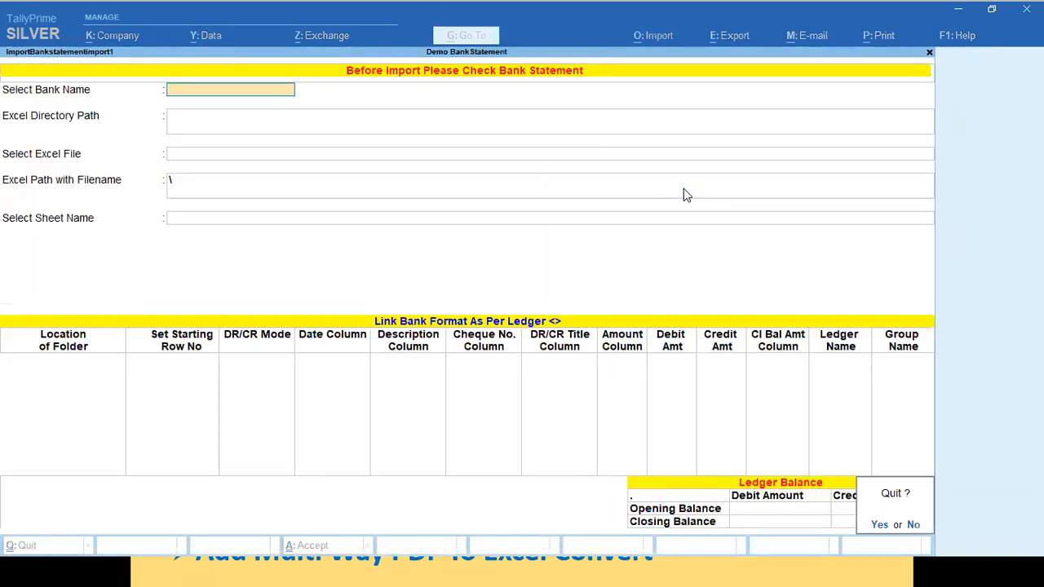
key(y)
Step: Set Use Agst Bill Ref No Option to Yes in the advance configuration's add-on features, keeping Petty Cash Data import at No
key(Down)
key(Down)
key(Down)
key(Down)
key(Down)
key(Down)
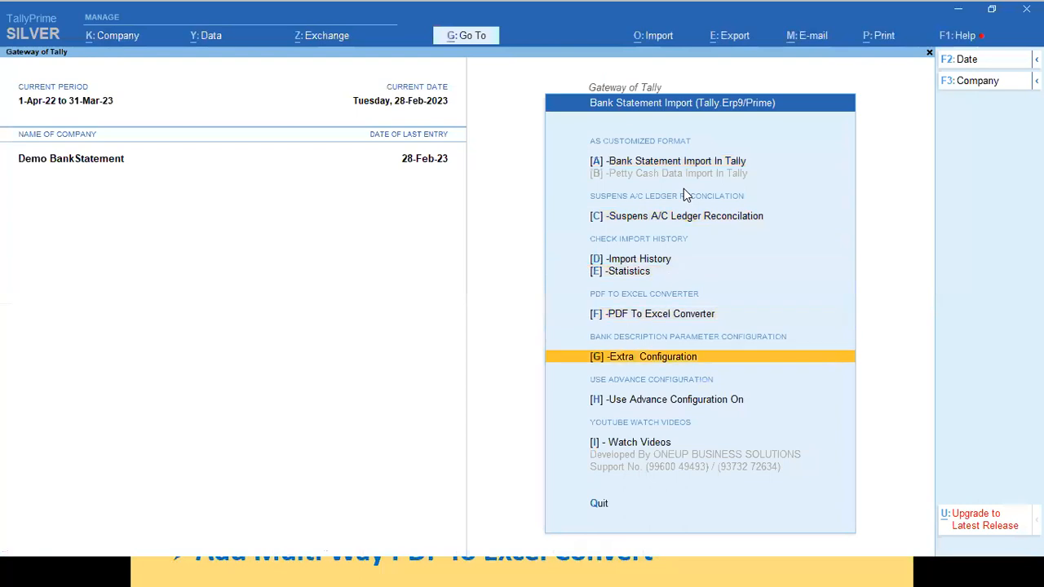
key(Up)
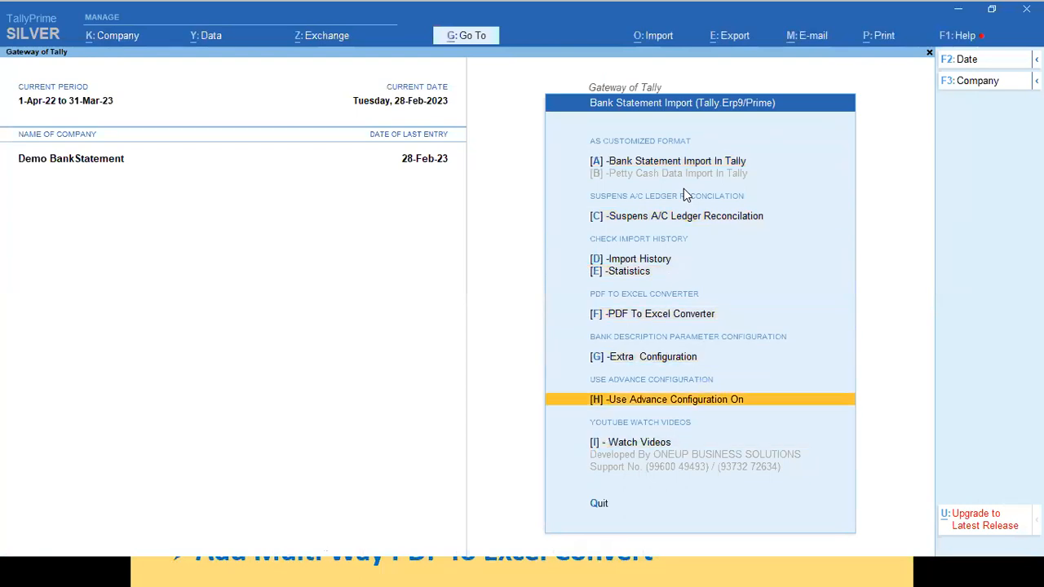
key(Return)
key(Down)
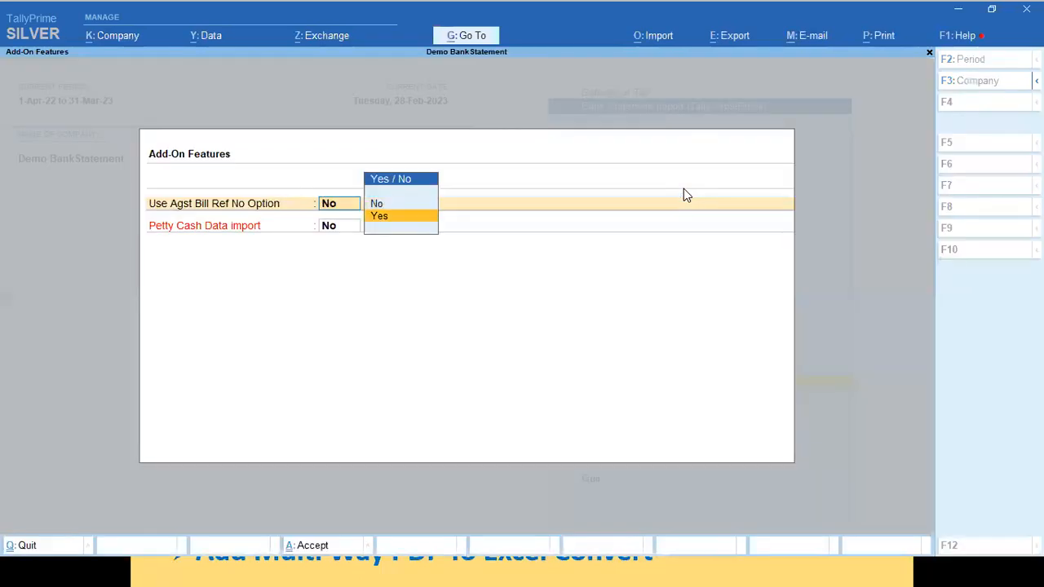
key(Return)
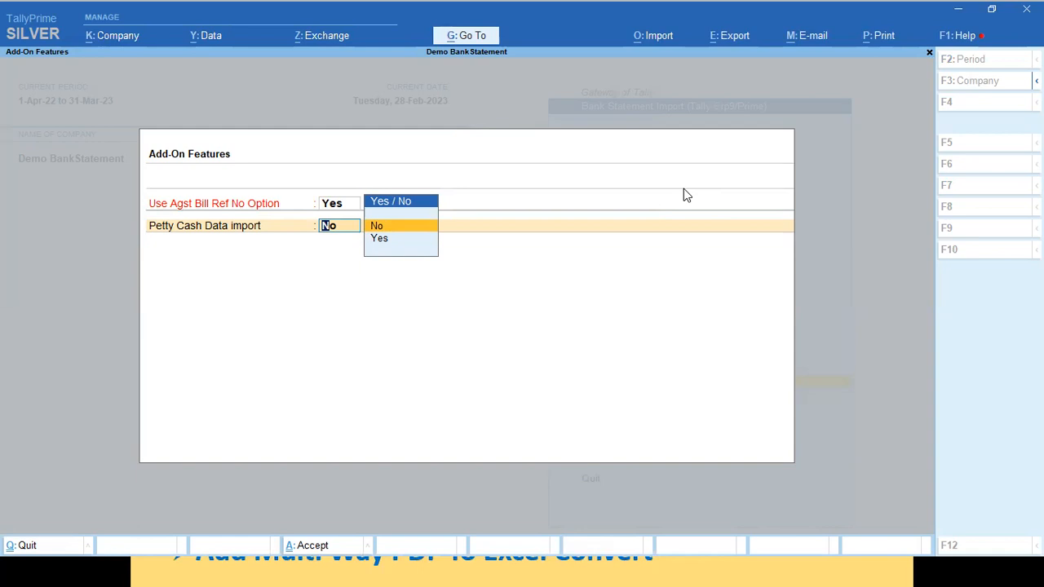
key(Return)
key(Return)
key(Escape)
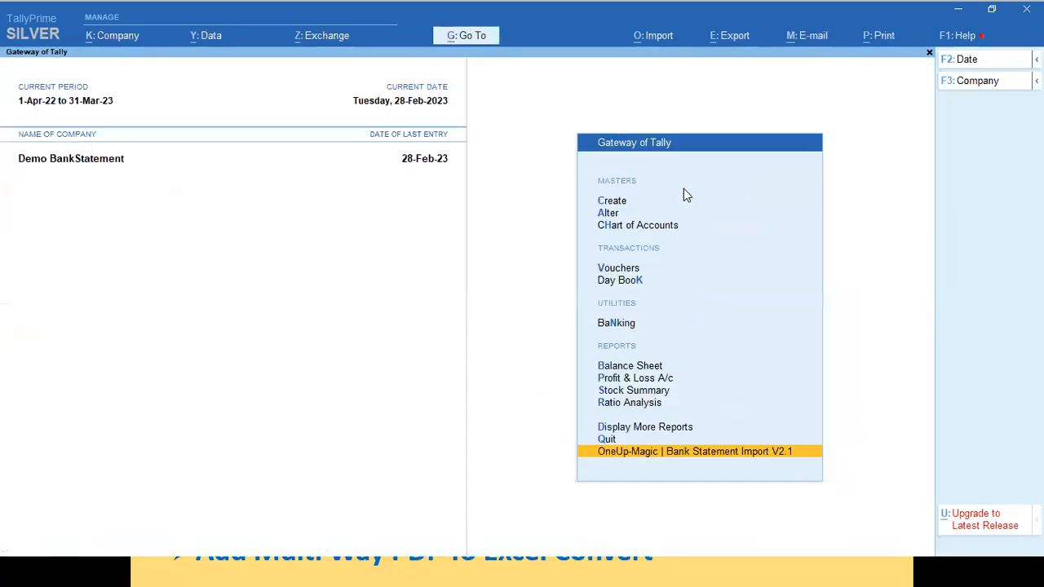
Step: Open the SBI Bank ledger for alteration
key(Down)
key(Down)
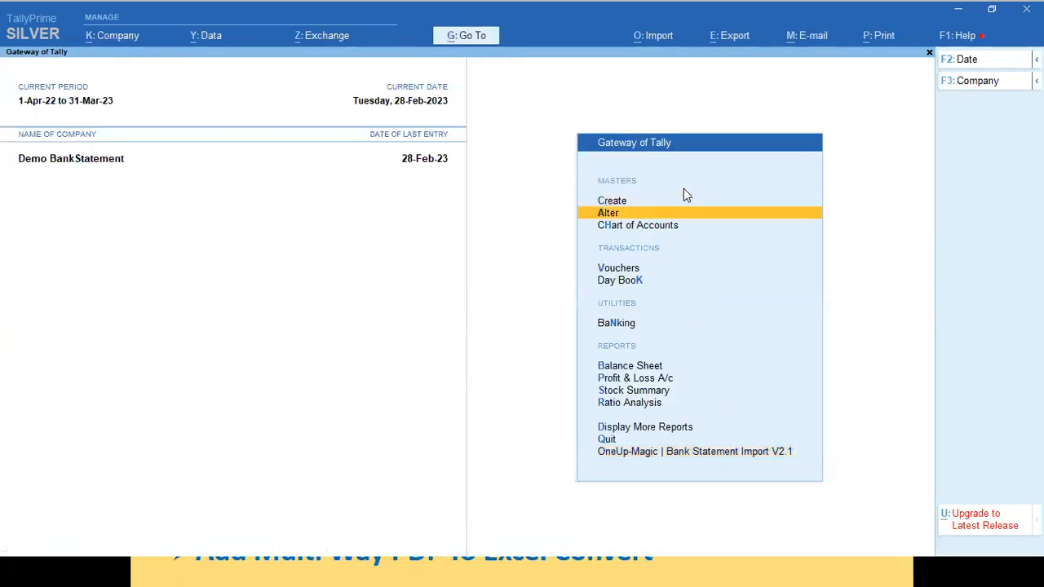
key(Return)
key(Return)
key(Down)
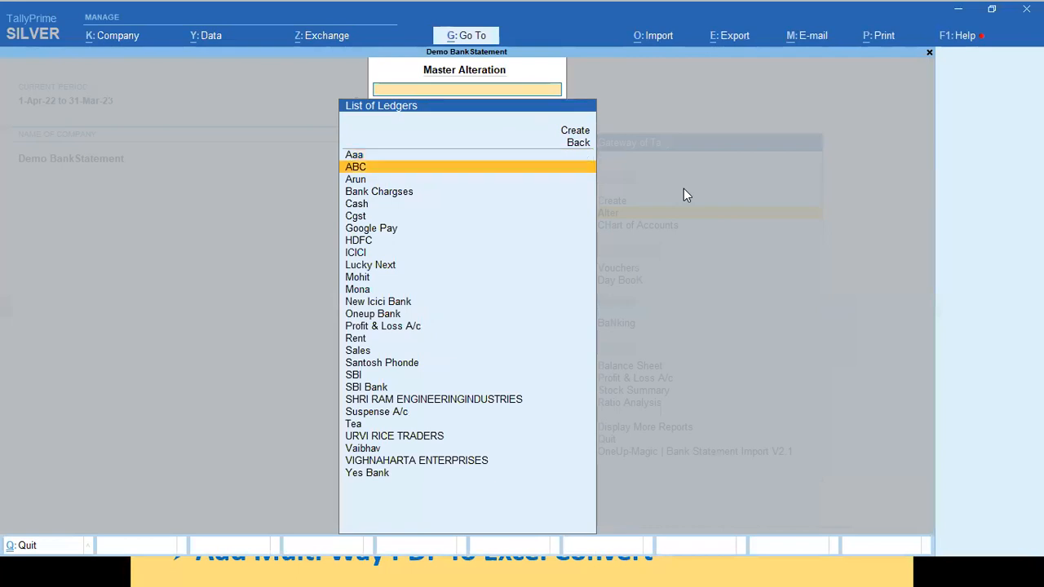
text(Sbi)
key(Down)
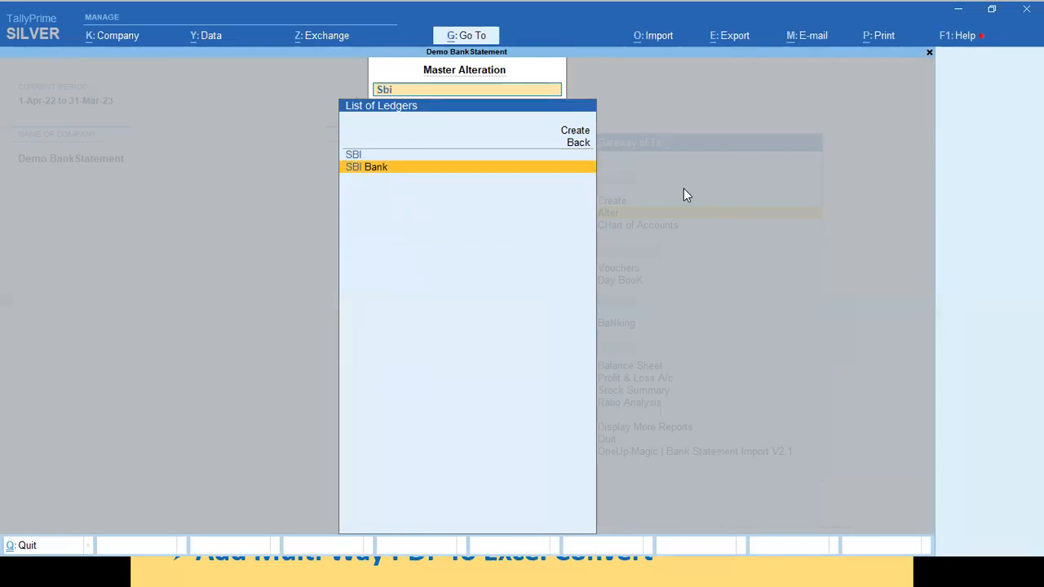
key(Return)
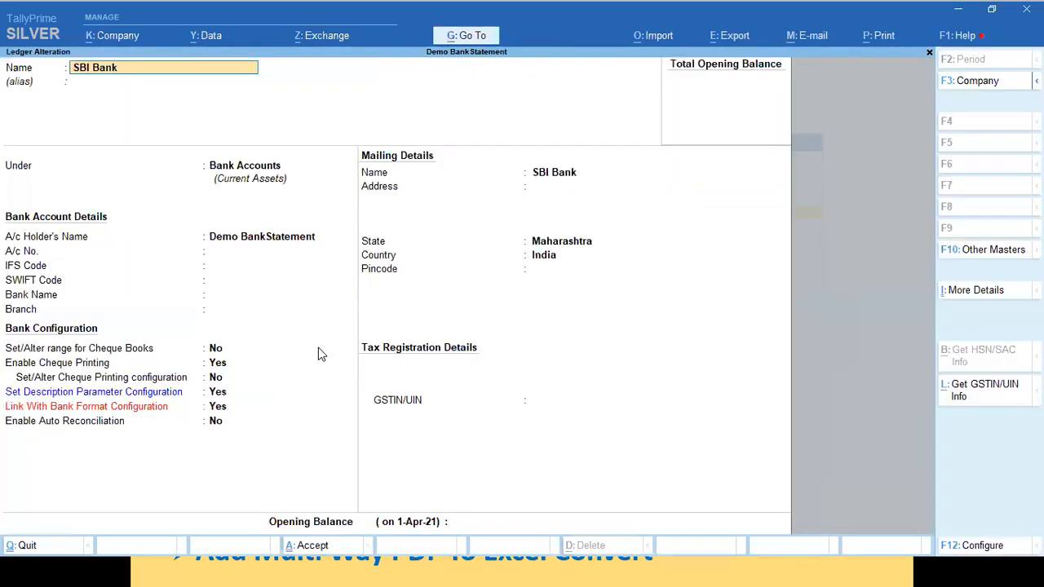
Step: Open the SBI Bank ledger's bank format configuration and go to its optional Agst Bill Ref No setting
click(216, 406)
key(Return)
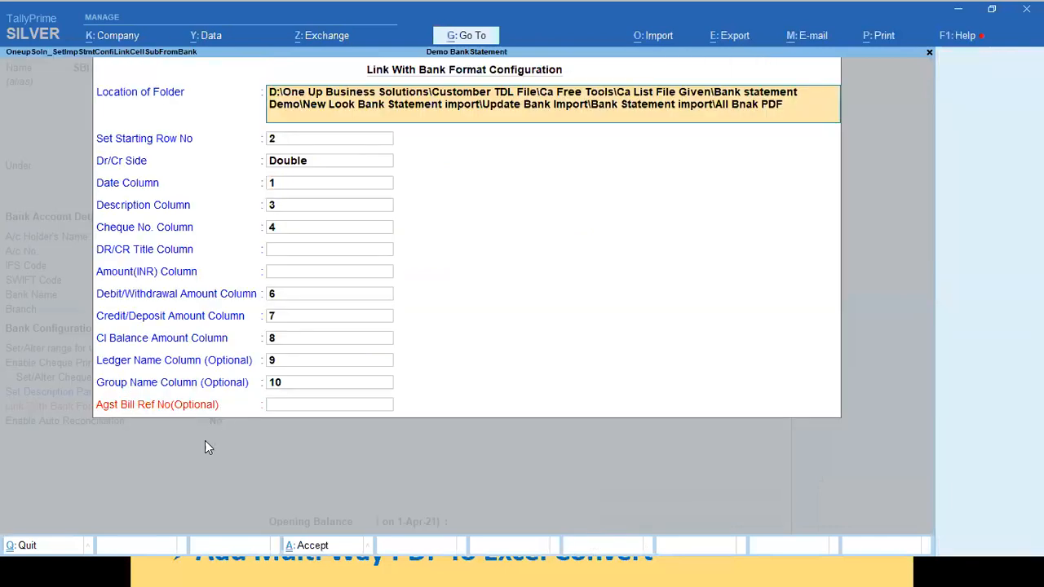
click(310, 408)
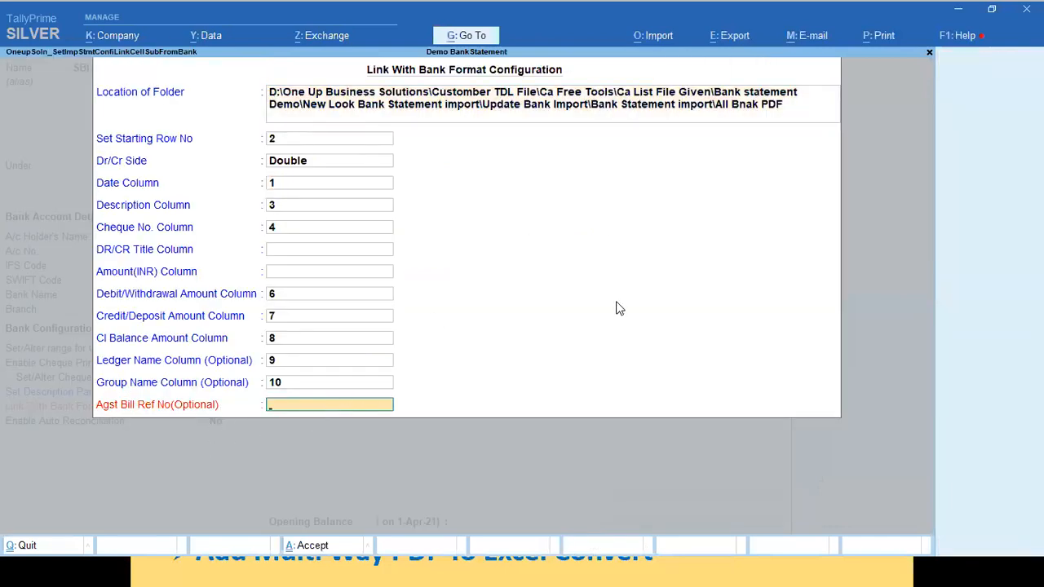
Step: Switch to the Bank Demo v.2 folder in File Explorer and open the sbinew workbook in Excel
key(alt+Tab)
key(alt+Tab)
key(alt+Tab)
key(alt+Tab)
key(alt+Tab)
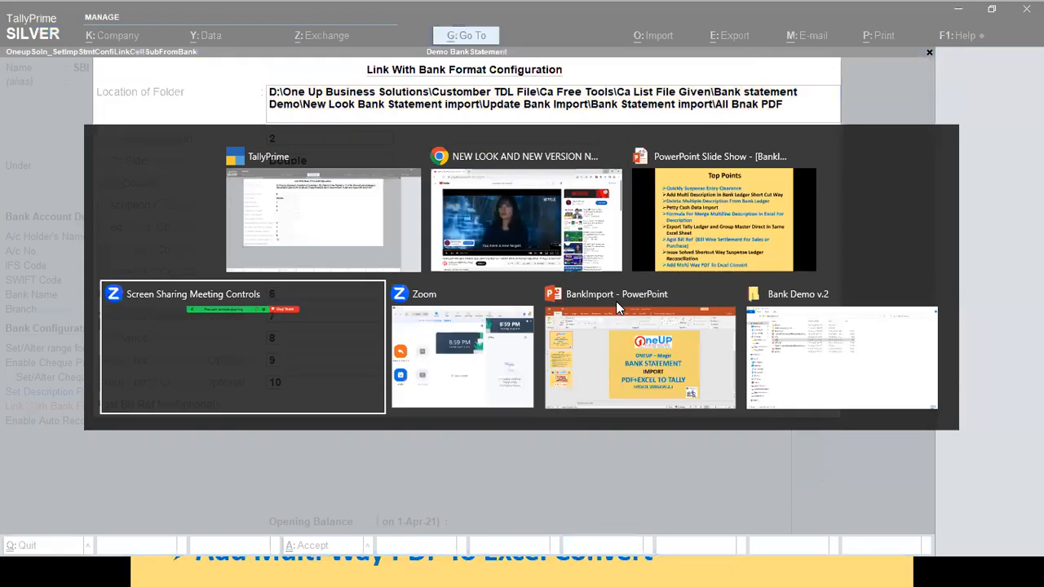
key(alt+Tab)
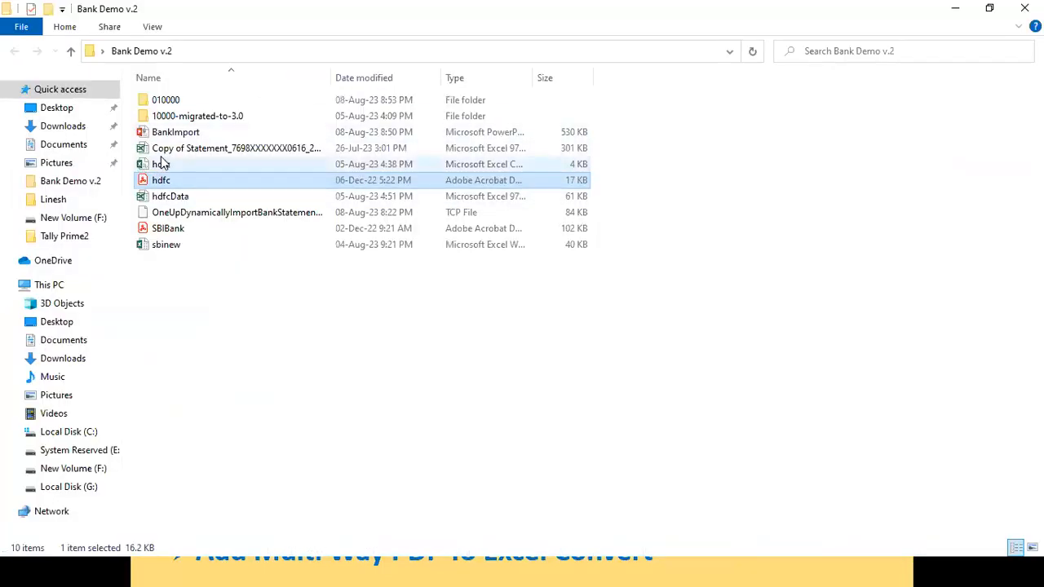
double_click(170, 247)
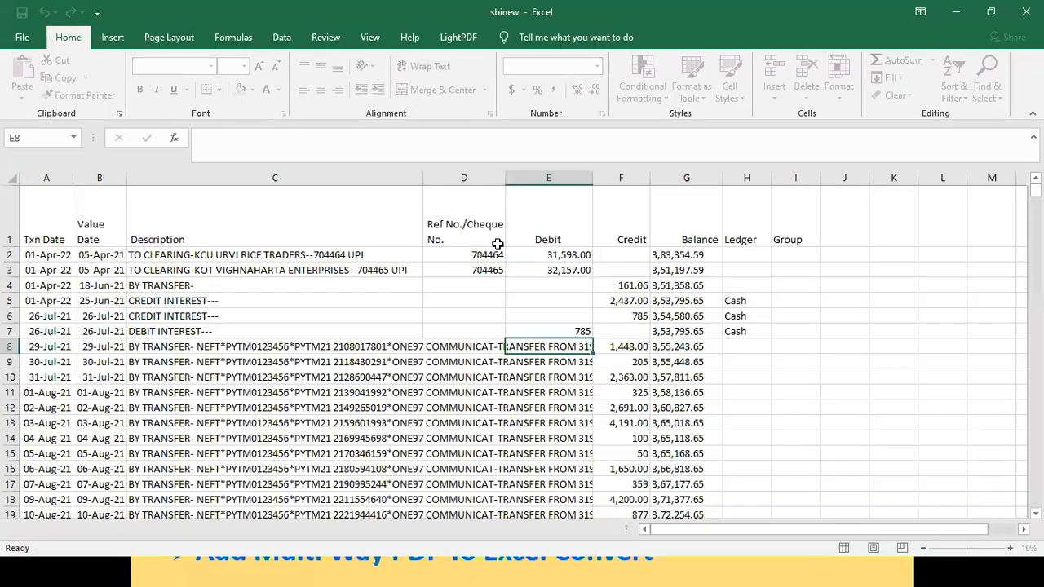
Step: Add the column heading Agst Ref in cell J1, beside the Group column
click(844, 233)
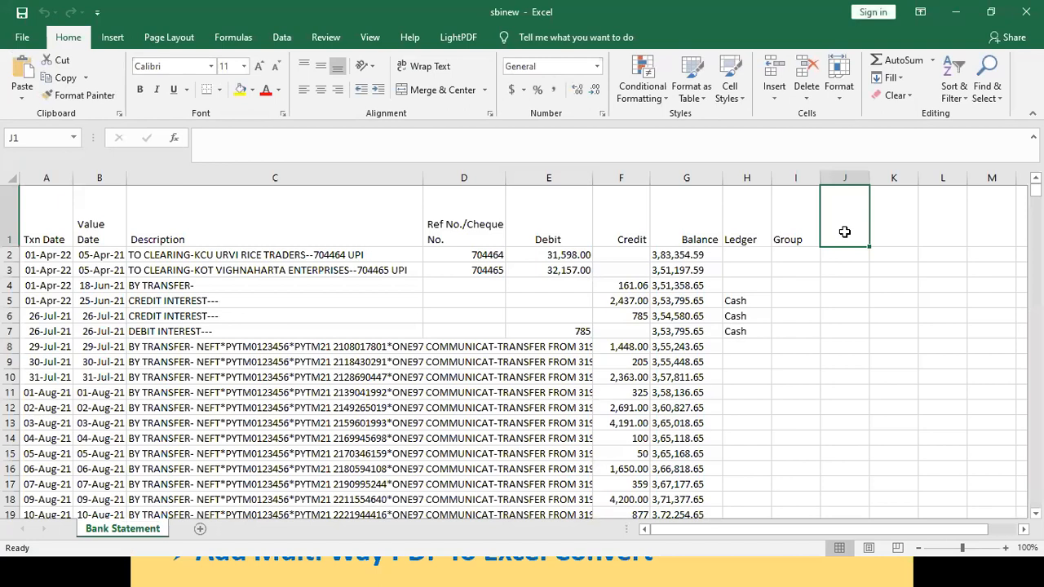
text(Agst Ref)
key(Return)
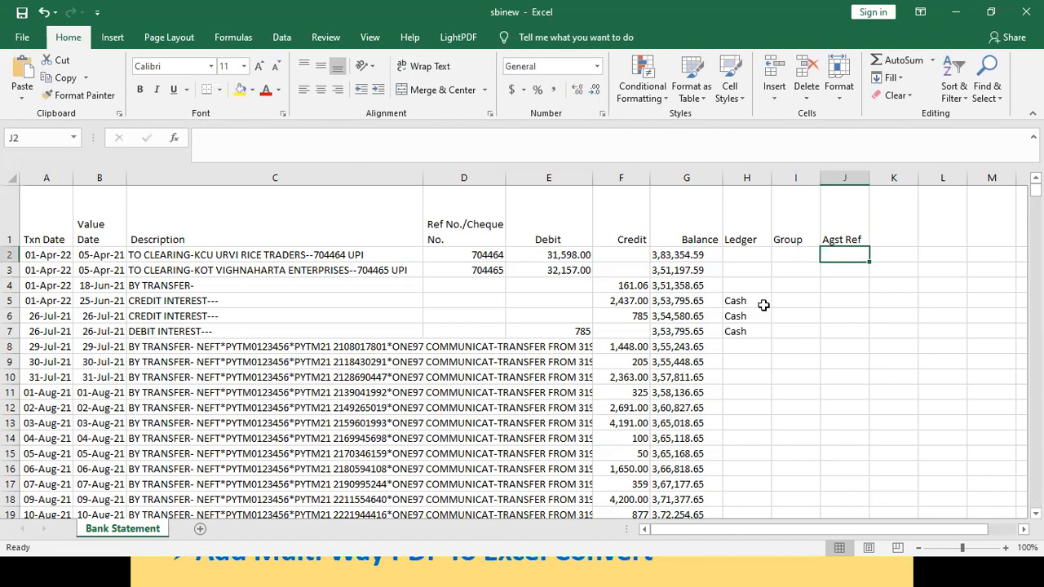
Step: Enter 123 as the Agst Ref in cell J3 for the VIGHNAHARTA ENTERPRISES transaction
click(382, 270)
key(Right)
key(Right)
key(Right)
key(Right)
key(Right)
key(Right)
key(Right)
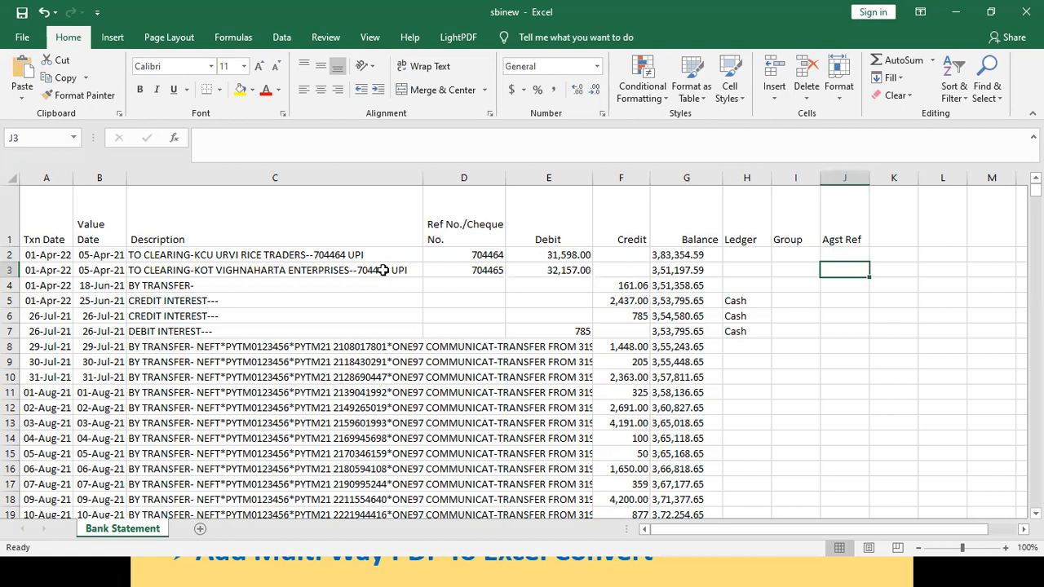
text(123)
key(Return)
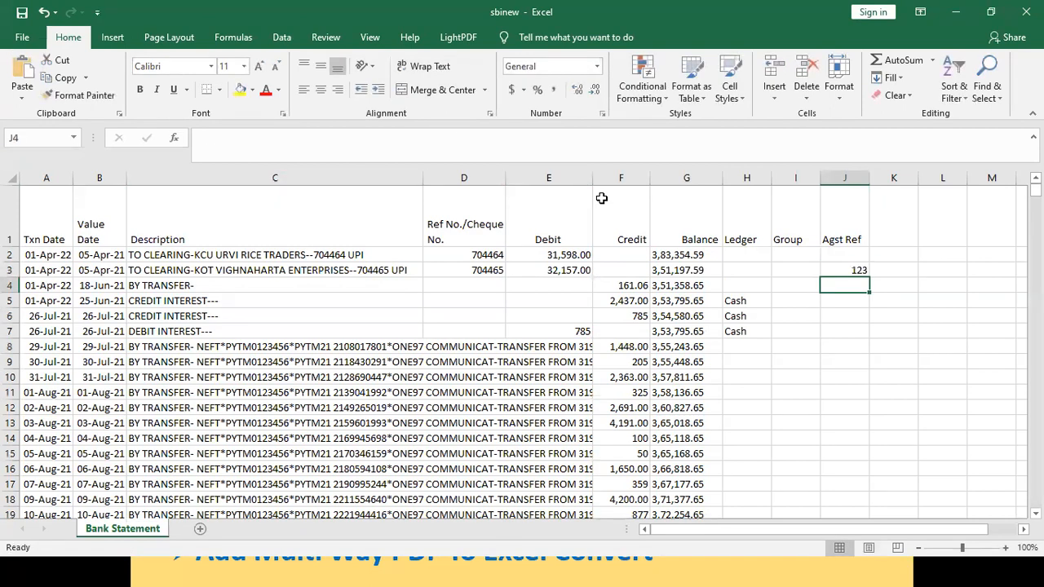
Step: Compare the description, debit, credit and Agst Ref cells of the VIGHNAHARTA ENTERPRISES transaction in row 3
click(851, 270)
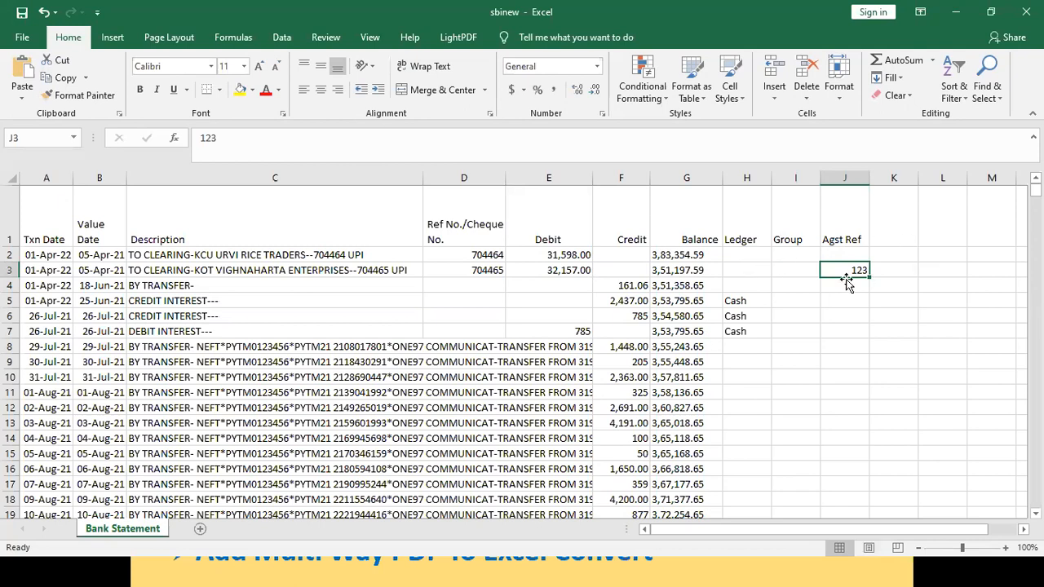
click(387, 272)
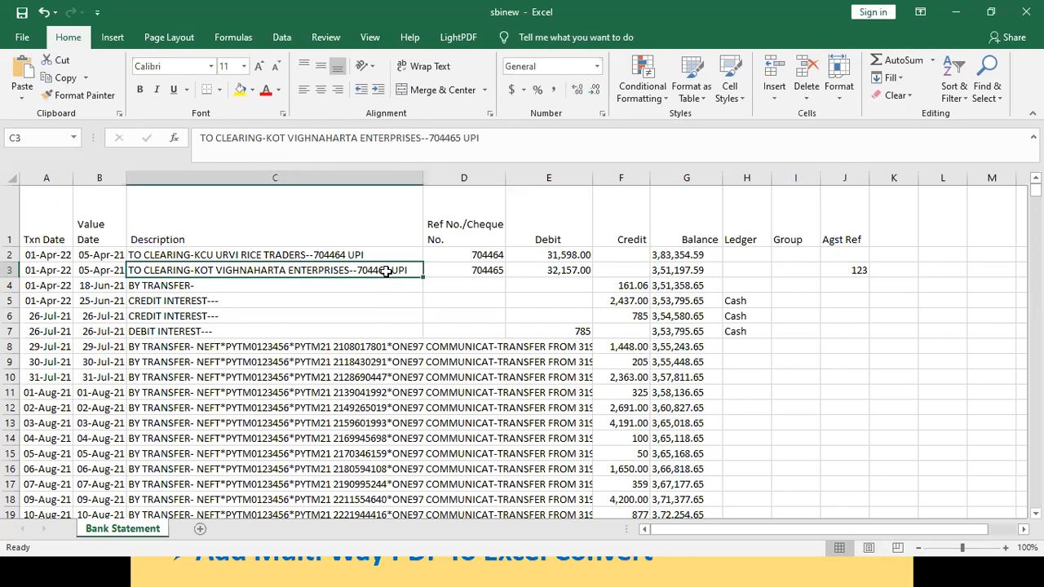
click(582, 271)
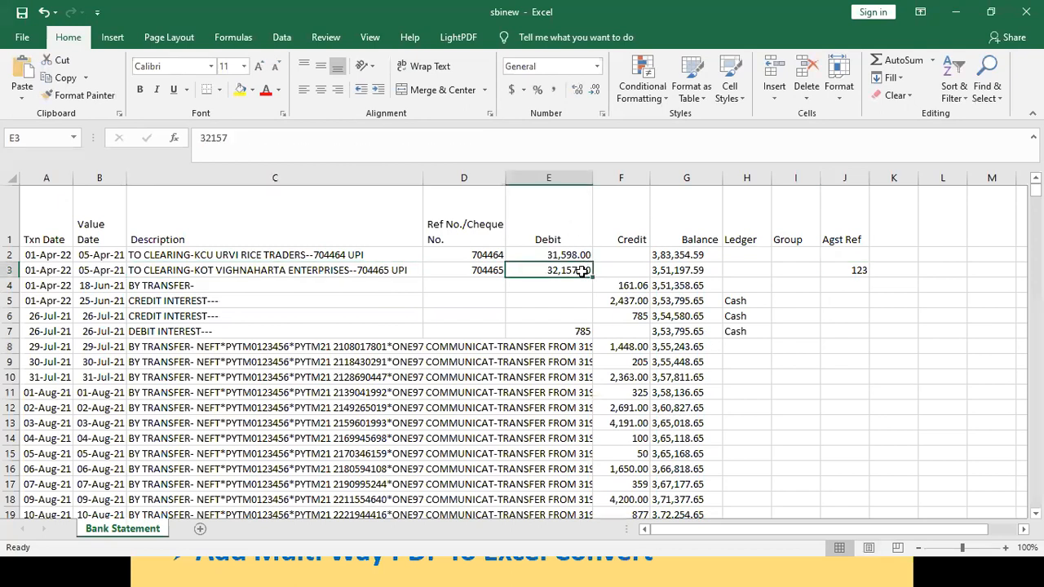
click(632, 272)
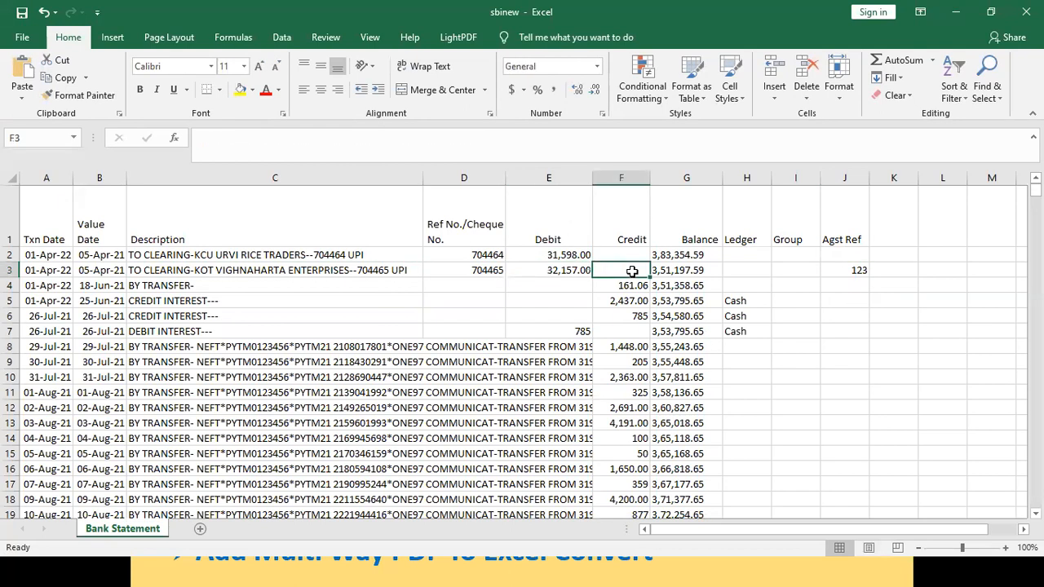
click(563, 273)
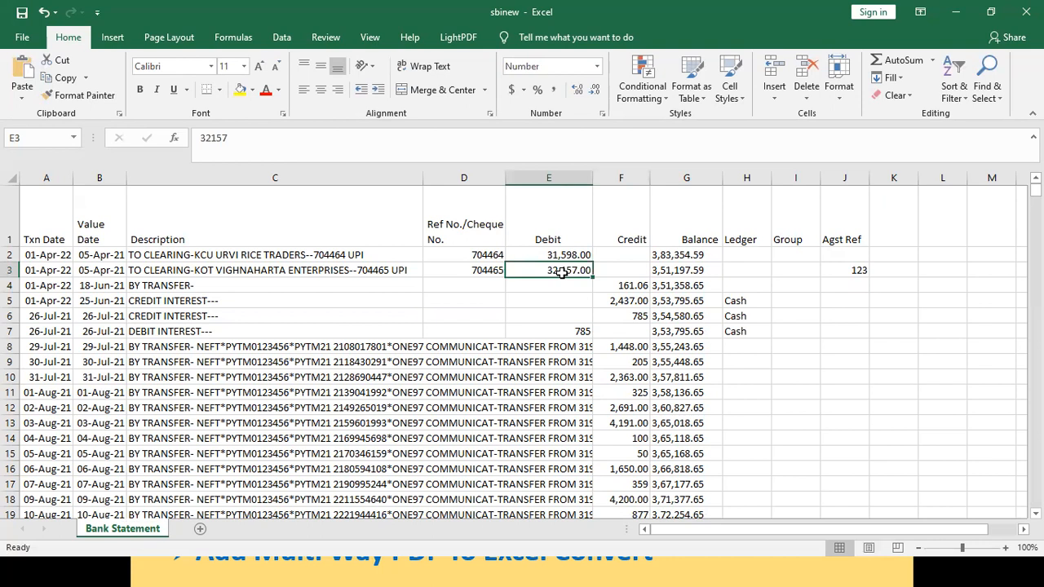
click(843, 270)
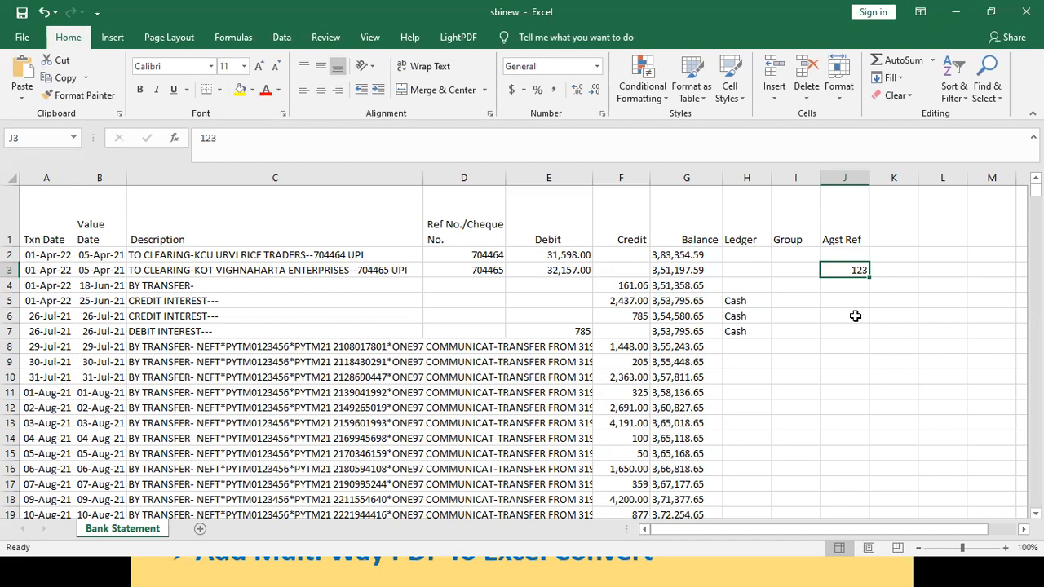
key(alt+Tab)
key(alt+Tab)
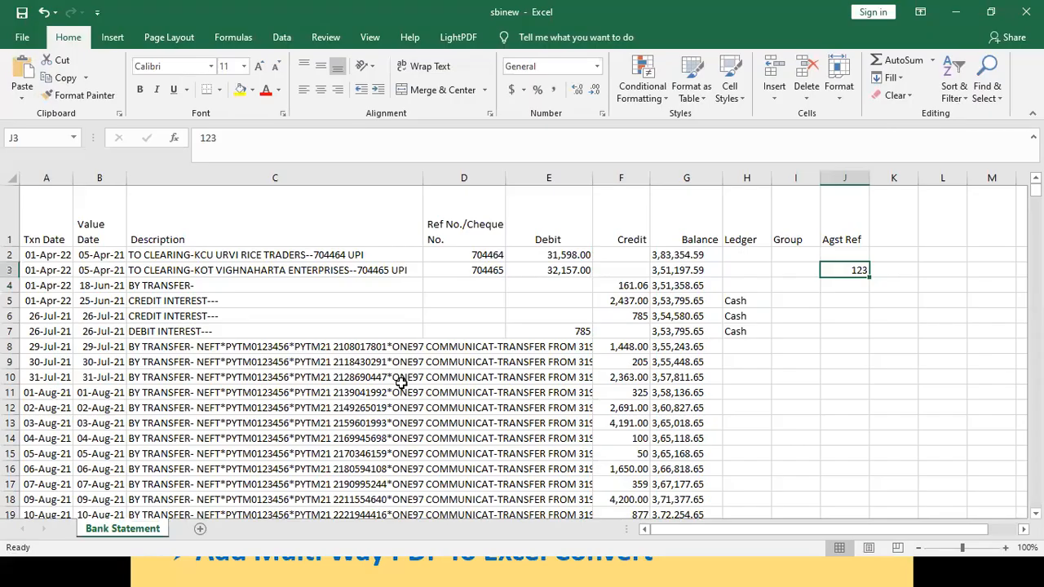
key(alt+Tab)
click(841, 314)
click(783, 290)
click(864, 330)
click(839, 294)
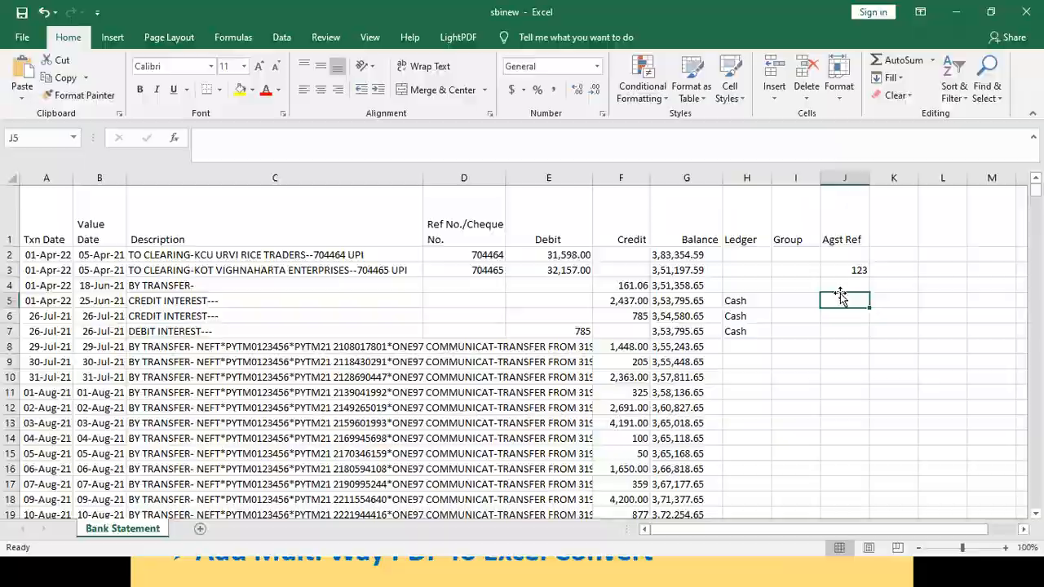
Step: Switch back to TallyPrime, set Agst Bill Ref No to column 11 in the bank format configuration and save the SBI Bank ledger
key(alt+Tab)
text(11)
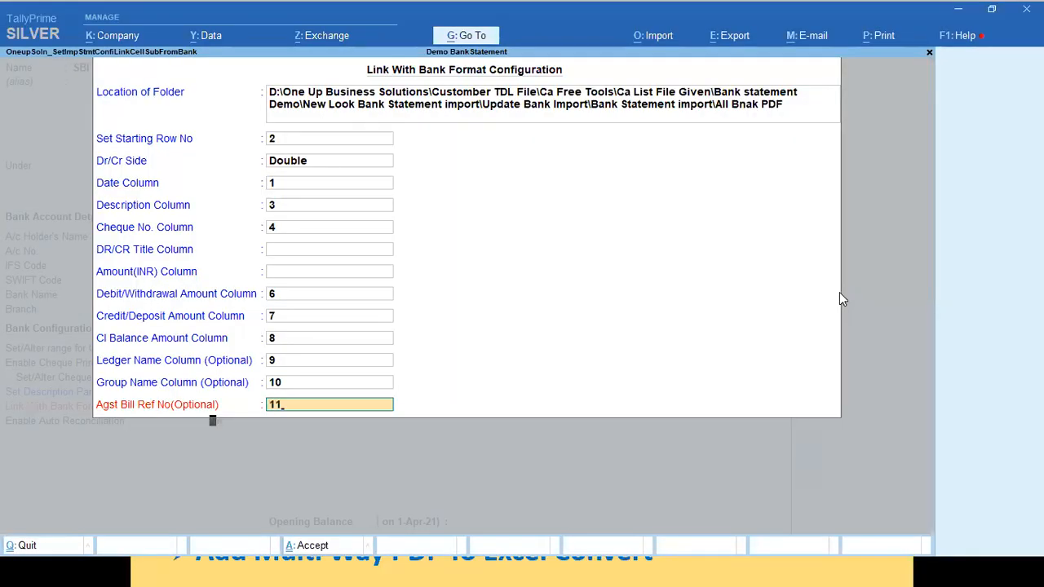
key(Return)
key(Return)
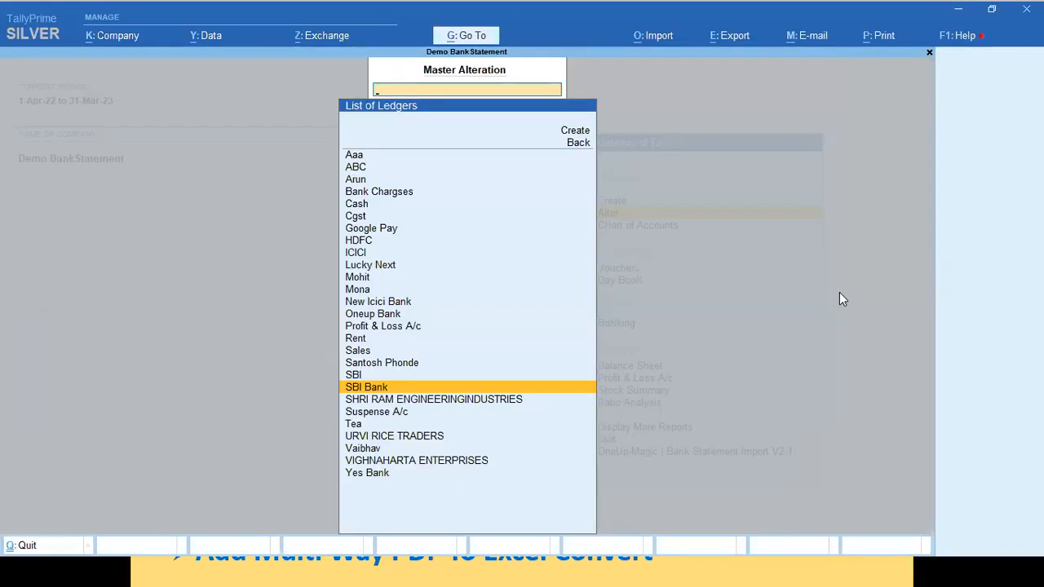
Step: Leave the ledger alteration list and set Use Agst Bill Ref No Option to No in the bank statement import's Add-On Features
key(Escape)
key(Escape)
key(Up)
key(Up)
key(Return)
key(Down)
key(Down)
key(Down)
key(Down)
key(Down)
key(Down)
key(Return)
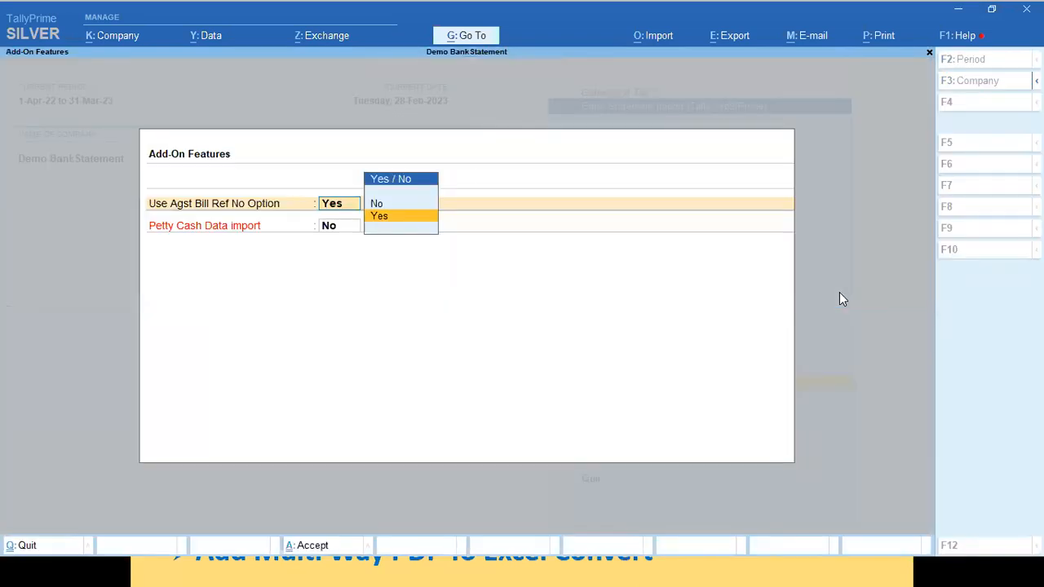
key(Up)
key(Return)
Step: Set Petty Cash Data import to Yes in the Add-On Features and accept the settings
key(Down)
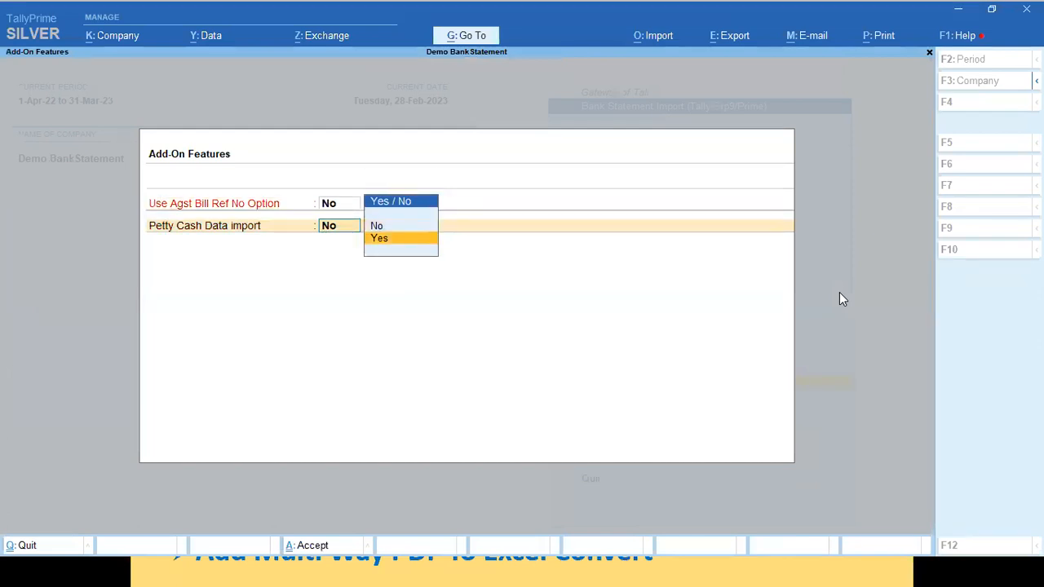
key(Return)
key(Return)
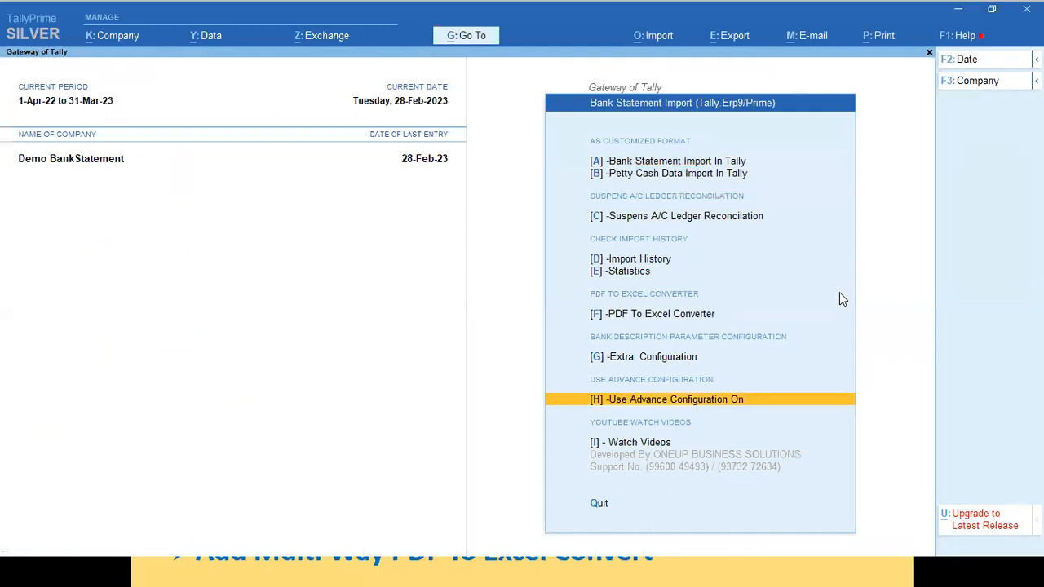
Step: View the Petty Cash Data Import form with its list of cash ledgers and leave without importing
key(Up)
key(Up)
key(Up)
key(Up)
key(Up)
key(Up)
key(Return)
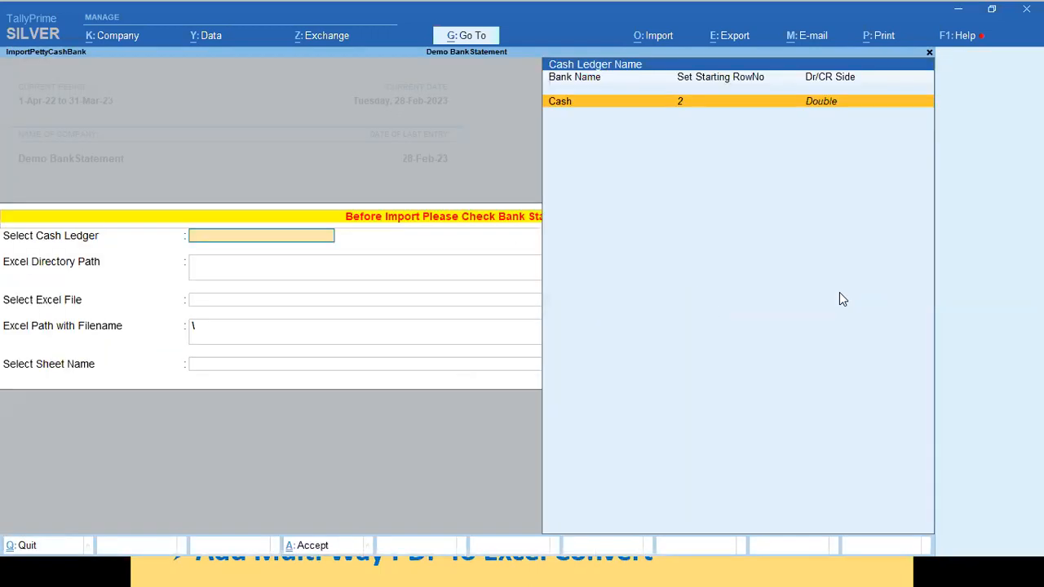
key(Escape)
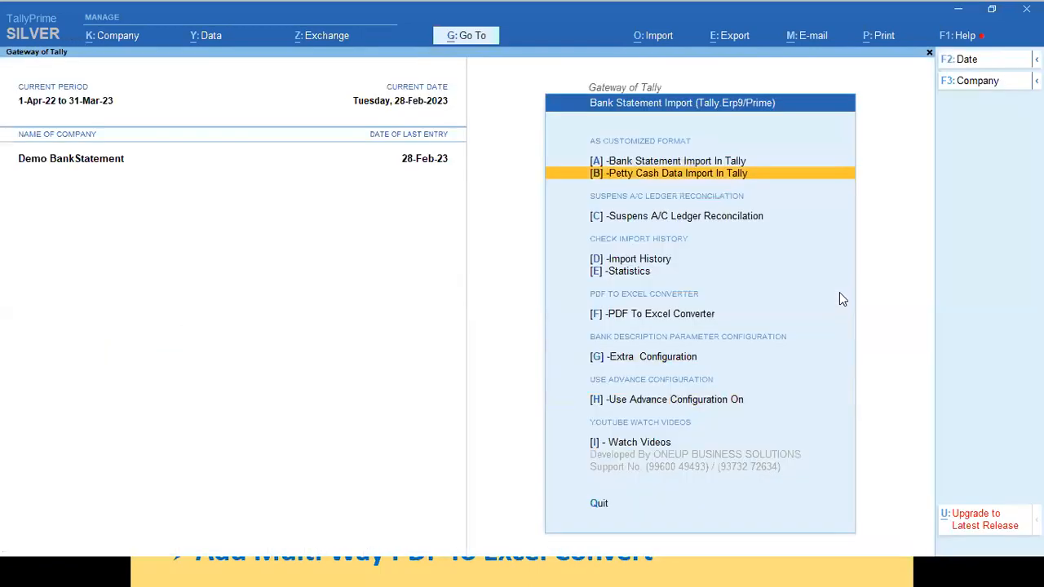
Step: Open the Cash ledger for alteration and examine its Link With Bank Format Configuration
key(Escape)
key(Down)
key(Down)
key(Return)
key(Down)
key(Down)
key(Up)
key(Return)
key(Down)
key(Down)
key(Down)
key(Down)
key(Return)
key(Return)
key(Return)
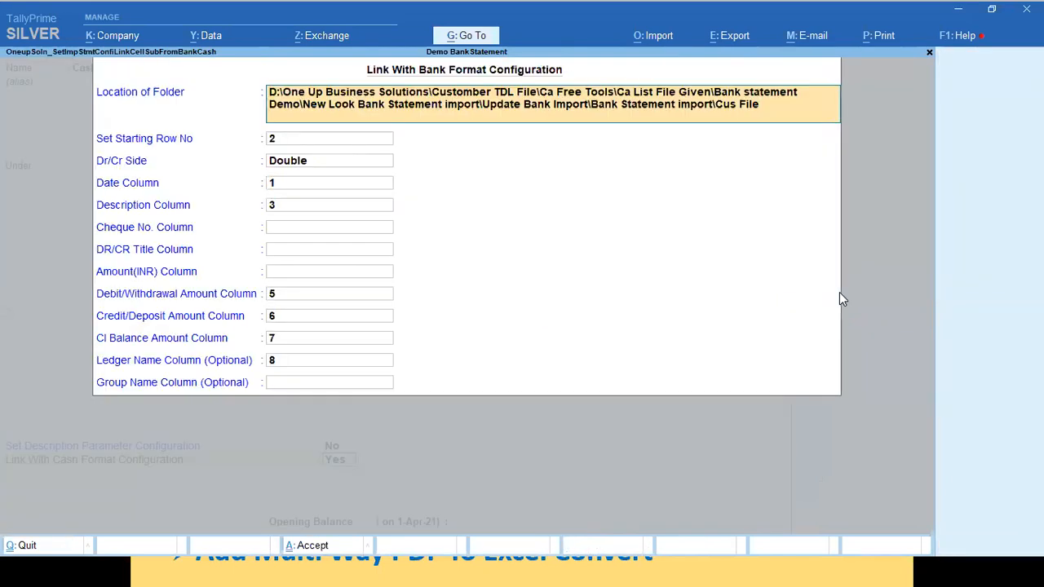
Step: Clear the Location of Folder in the Cash format configuration and quit the ledger without saving
key(space)
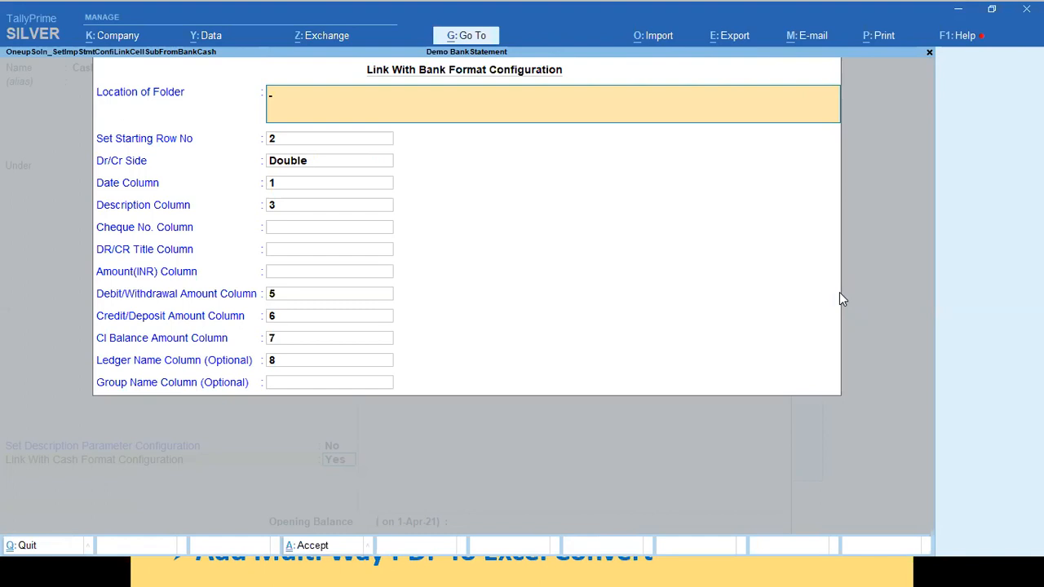
key(Escape)
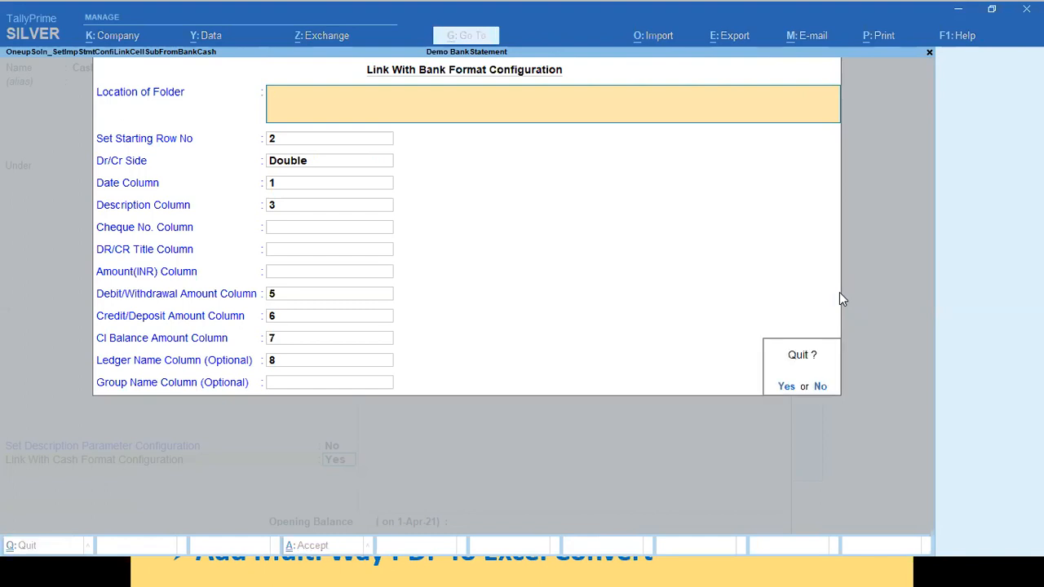
key(y)
key(Escape)
key(Escape)
key(Escape)
Step: Return to the Bank Statement Import options and view the Import History report
key(Up)
key(Up)
key(Return)
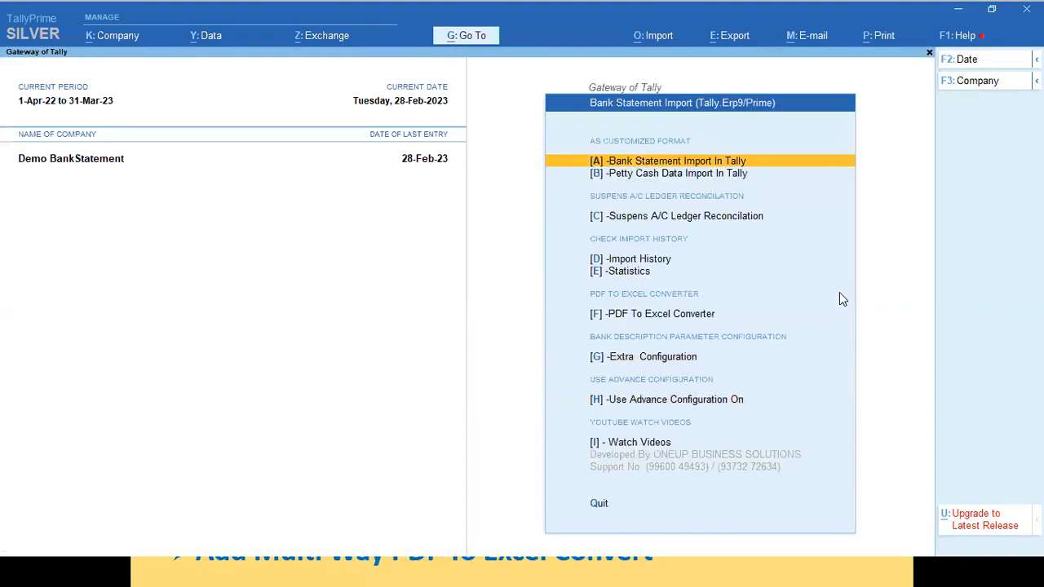
key(Down)
key(Down)
key(Down)
key(Down)
key(Down)
key(Down)
key(Down)
key(Up)
key(Up)
key(Up)
key(Up)
key(Up)
key(Up)
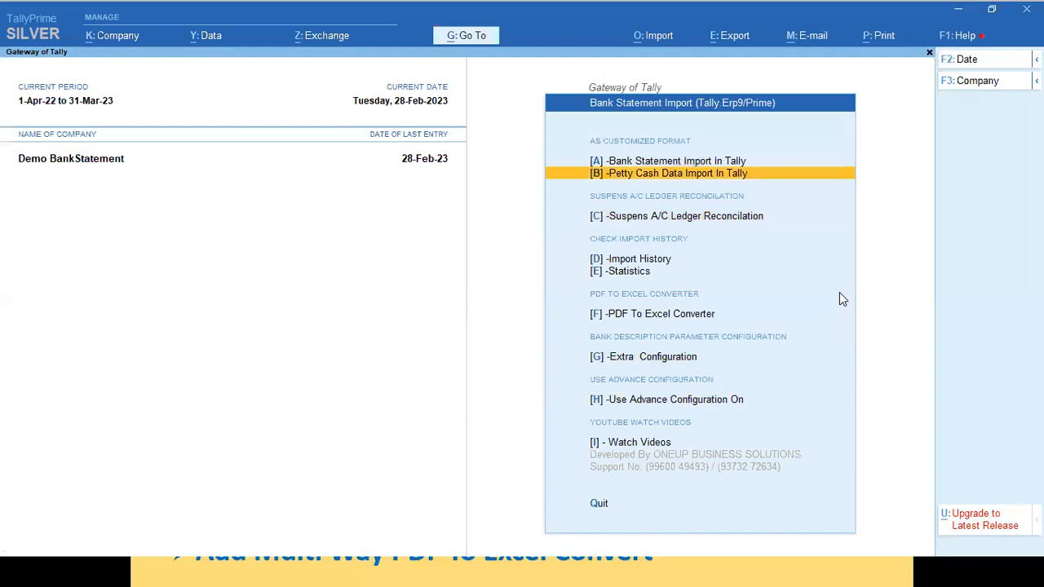
key(Down)
key(Down)
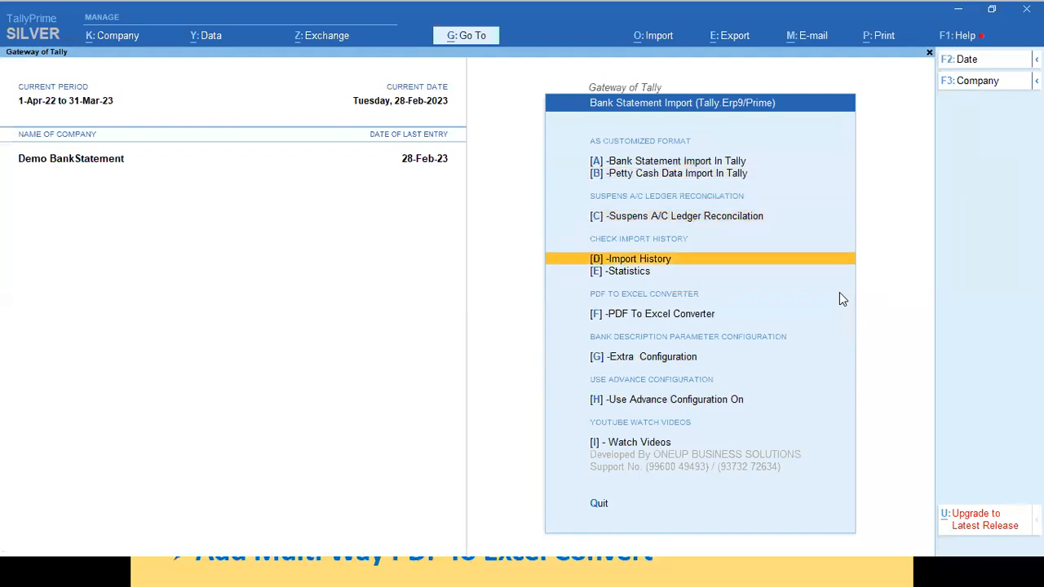
key(Return)
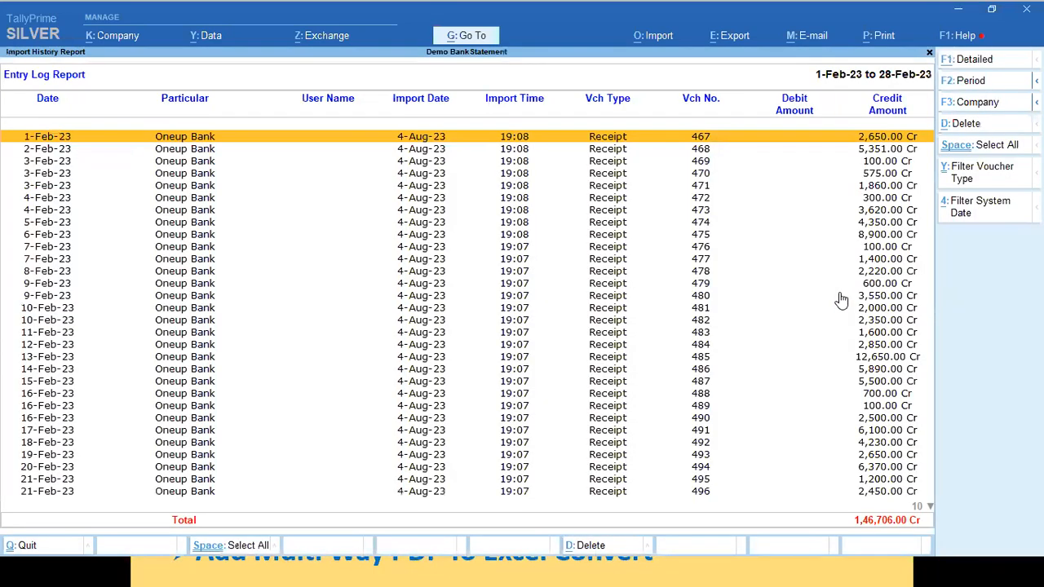
Step: Close the import history and view the import Statistics
key(Escape)
key(Down)
key(Return)
key(Escape)
Step: Launch PDF To Excel Converter 1 (Only Box Bank Format) and minimize its window after viewing it
key(Down)
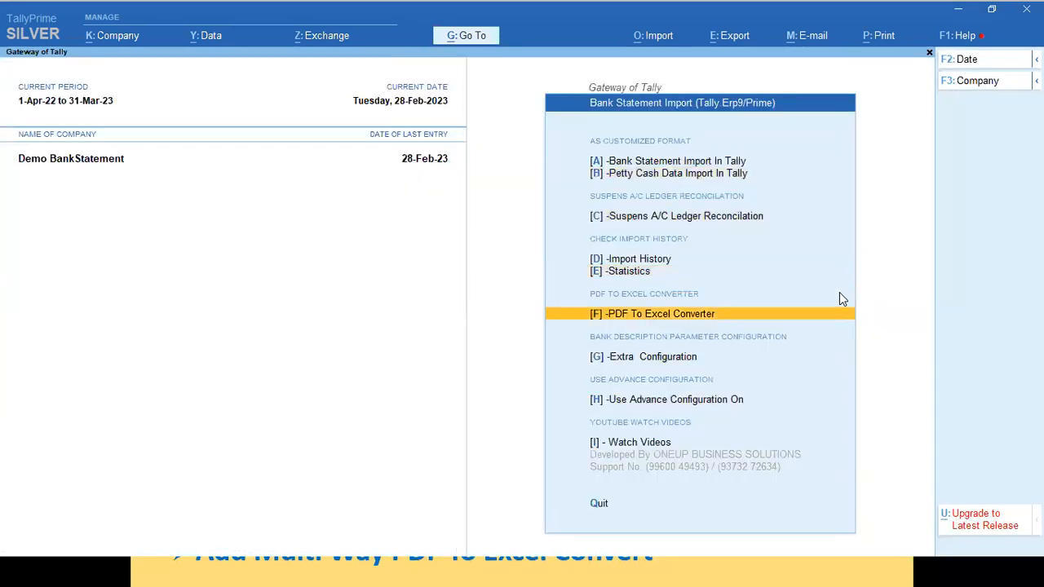
key(Return)
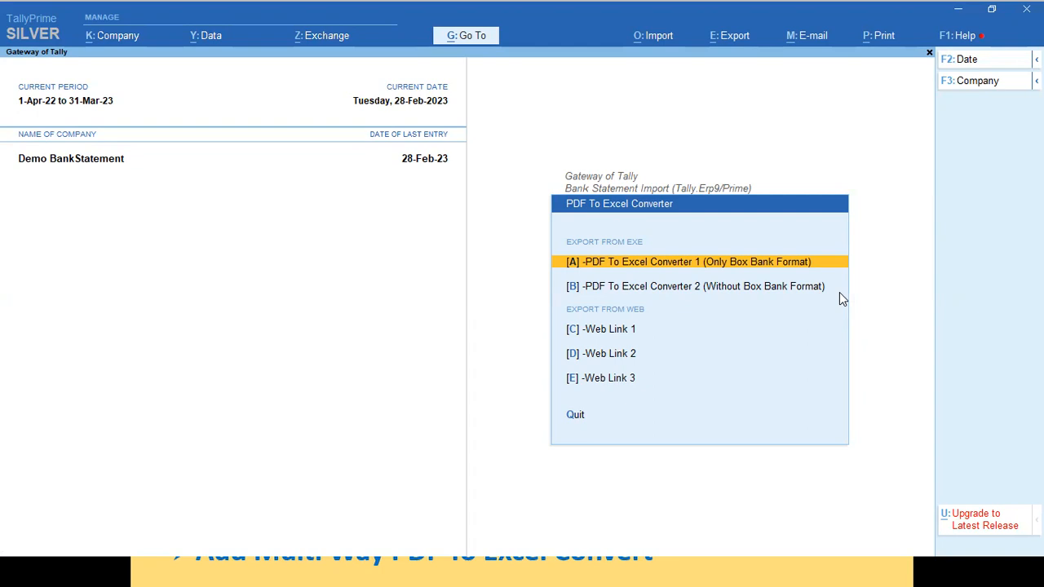
click(840, 293)
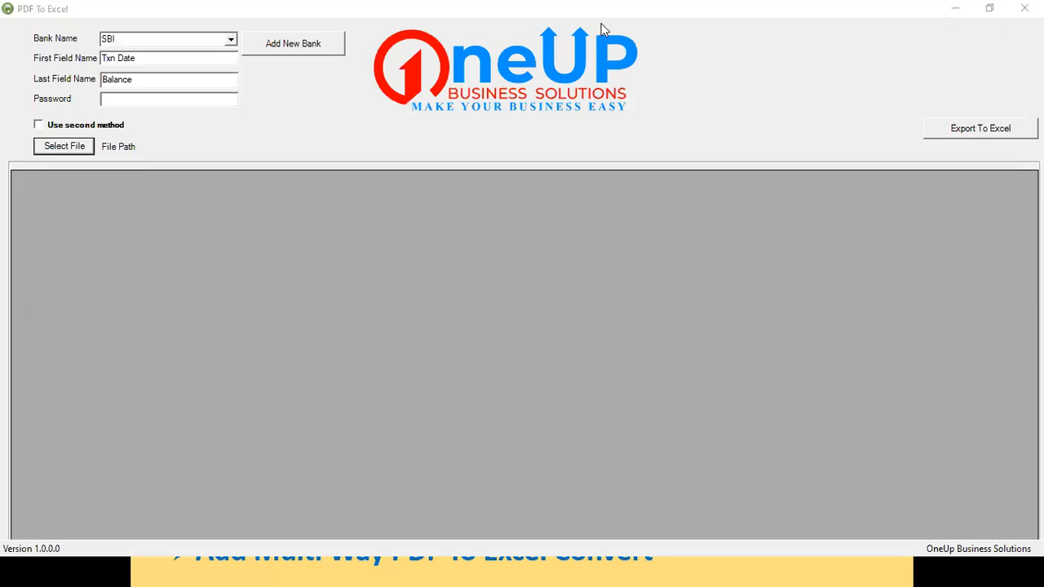
click(957, 10)
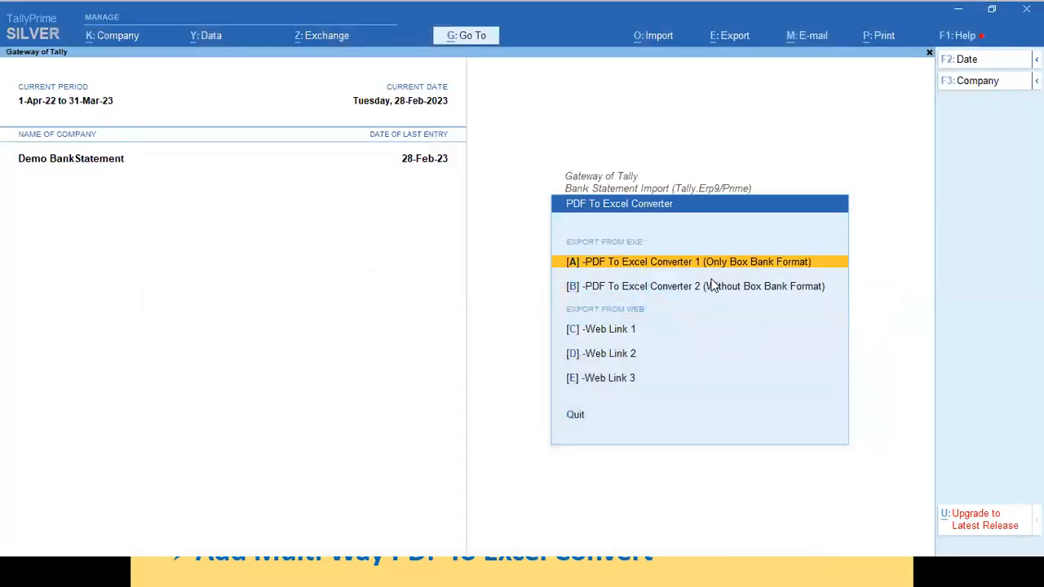
Step: Switch to File Explorer, open SBIBank.pdf from the Bank Demo v.2 folder, examine its boxed transaction table and close it
key(alt+Tab)
key(alt+Tab)
key(alt+Tab)
click(767, 263)
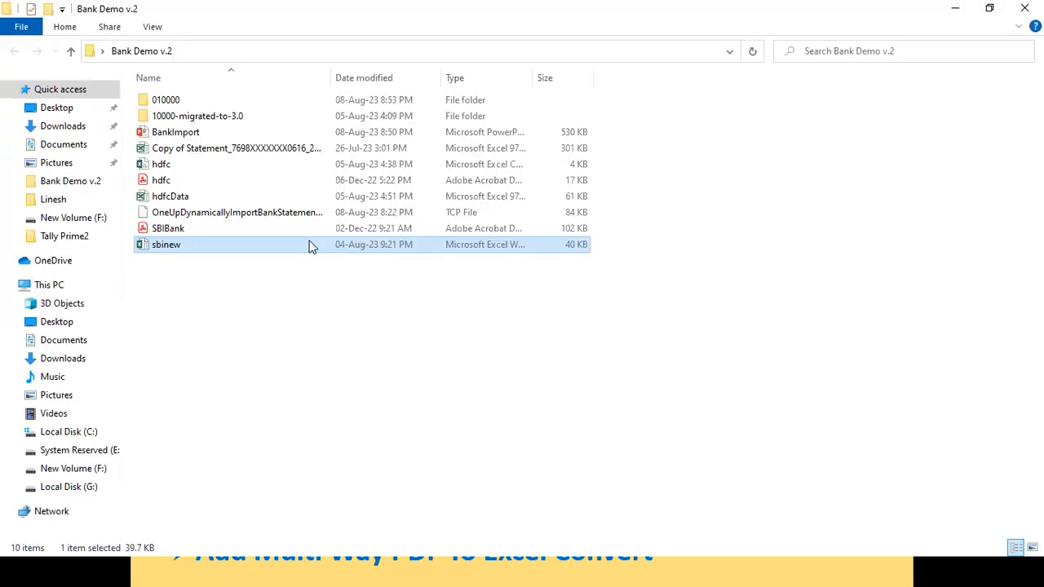
click(189, 230)
double_click(189, 230)
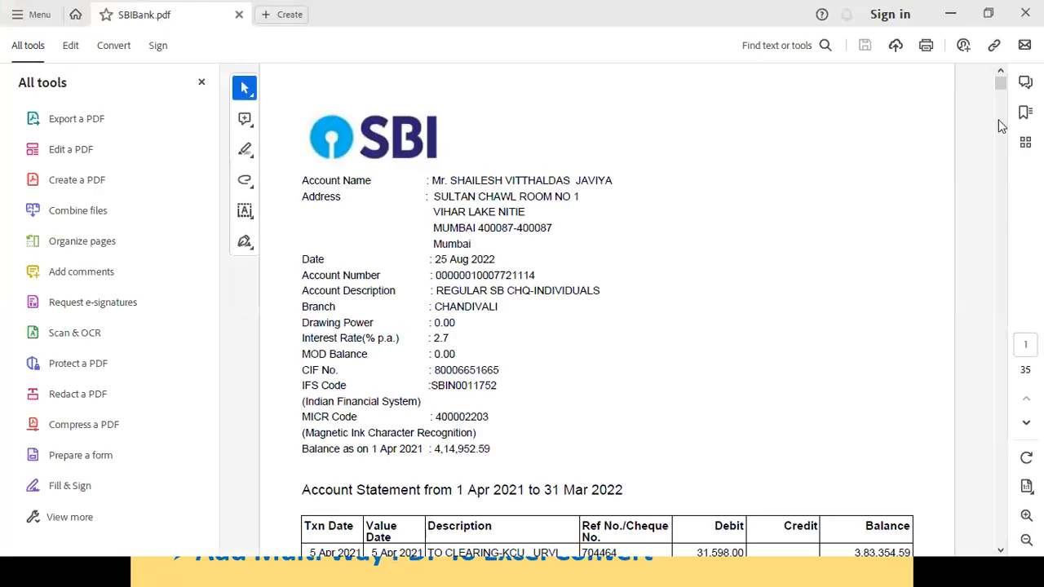
mouse_move(1002, 81)
mouse_down()
mouse_move(1004, 114)
mouse_move(1001, 99)
mouse_up()
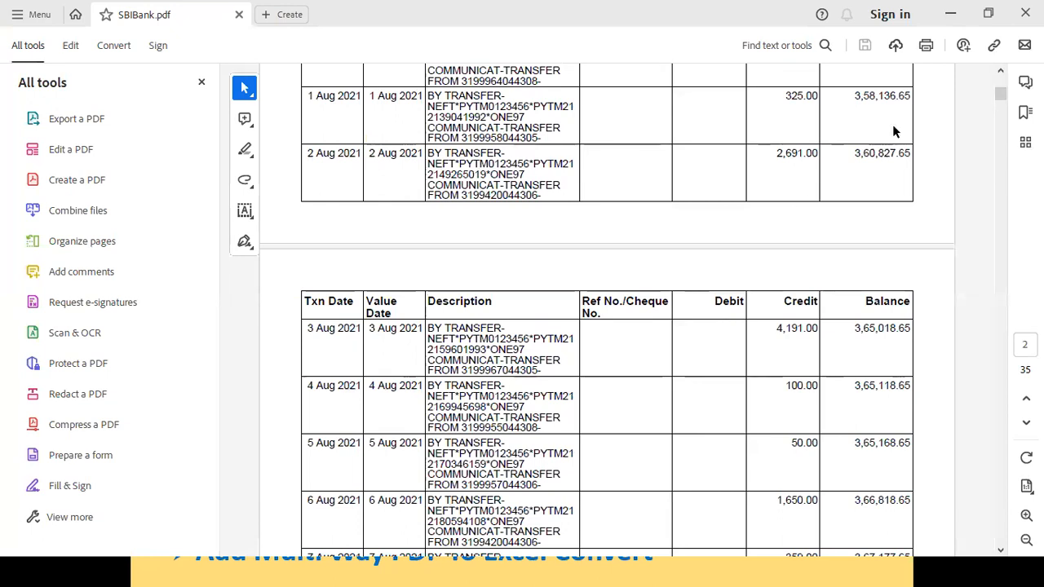
drag(1002, 95, 1000, 84)
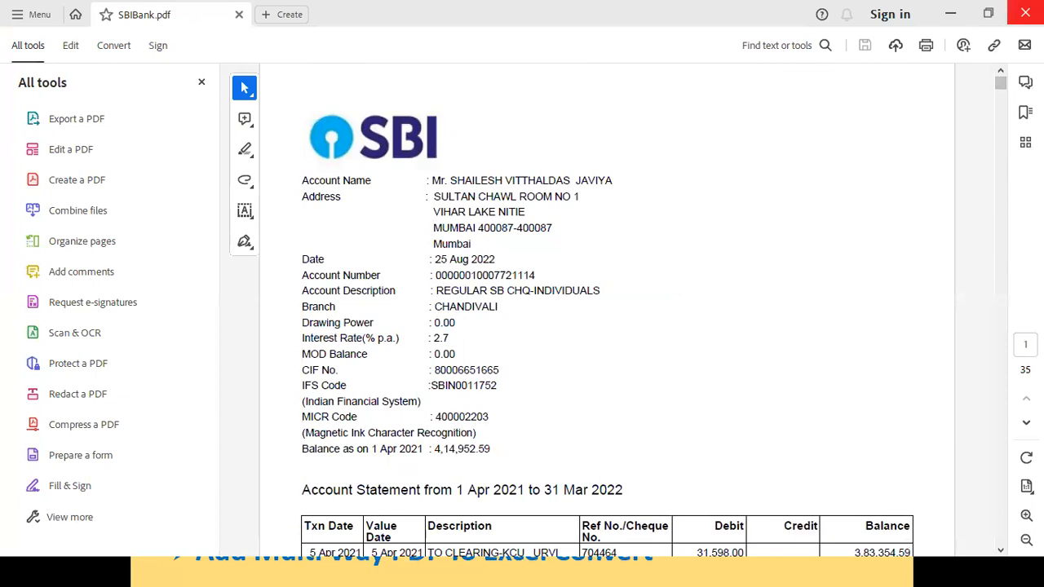
click(1025, 14)
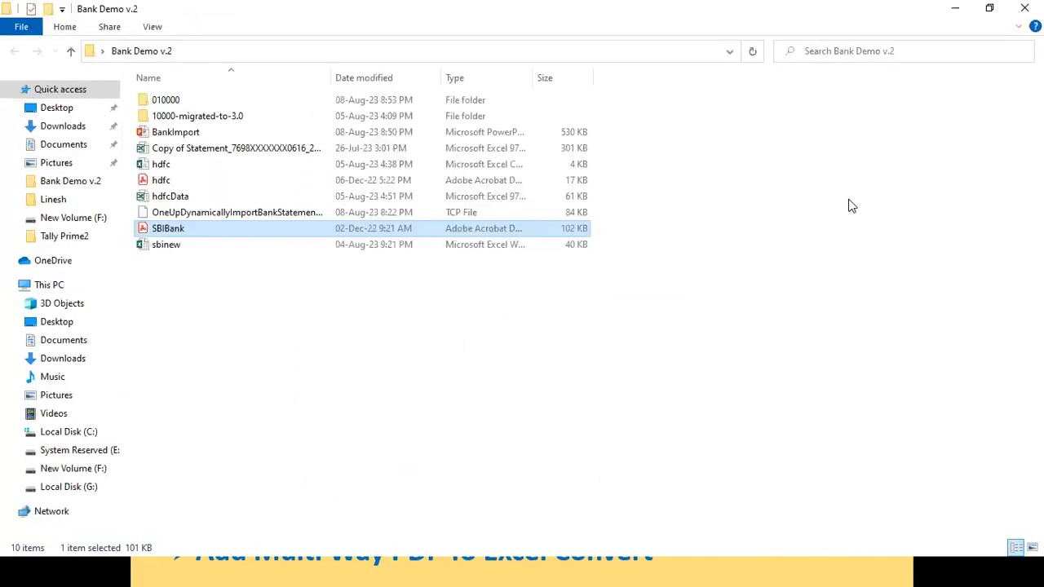
Step: Switch back to the PDF To Excel converter, view the fields for adding a new bank, and close the converter
key(alt+Tab)
key(alt+Tab)
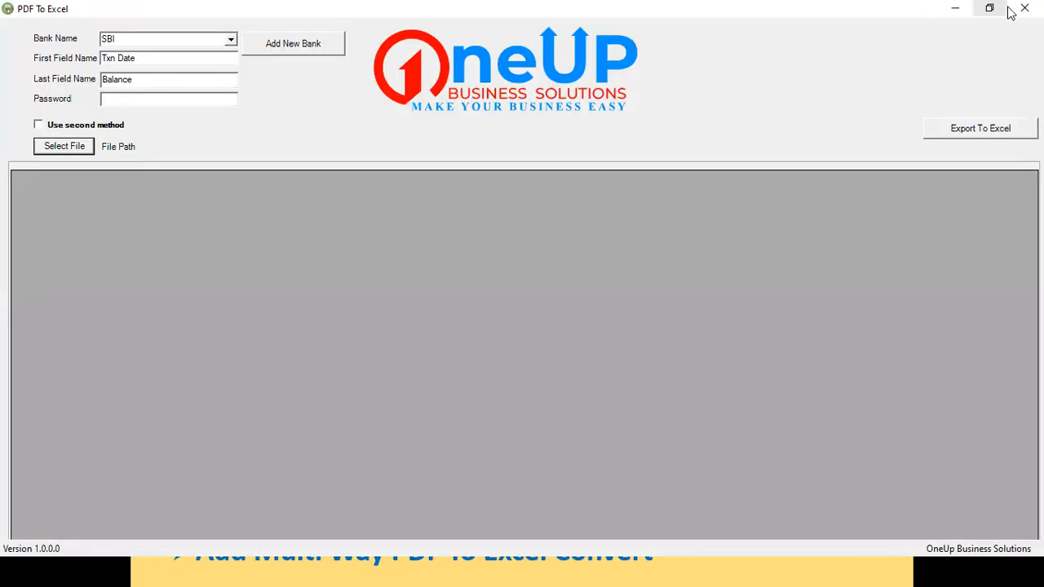
click(1024, 8)
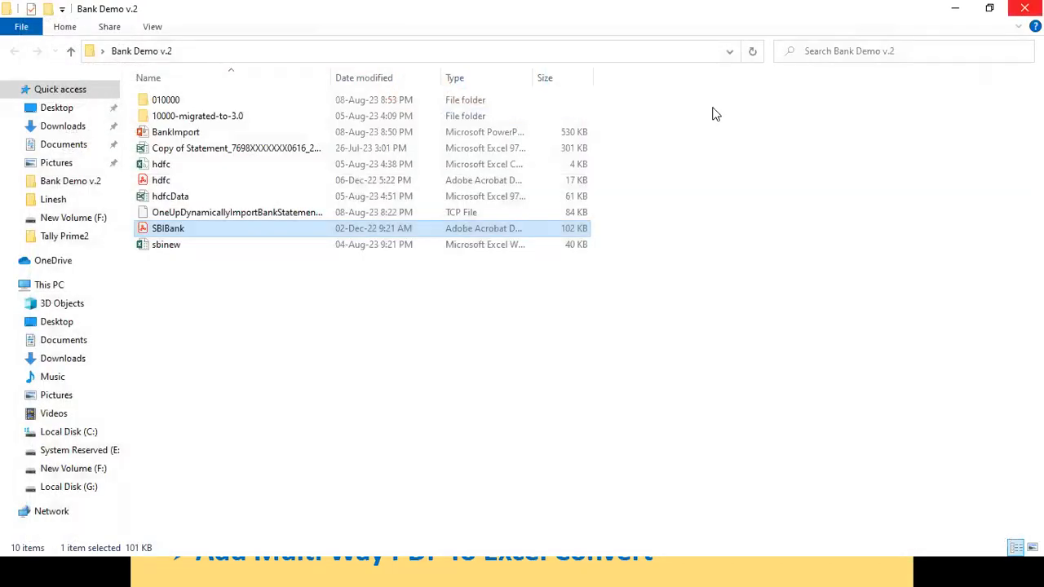
key(alt+Tab)
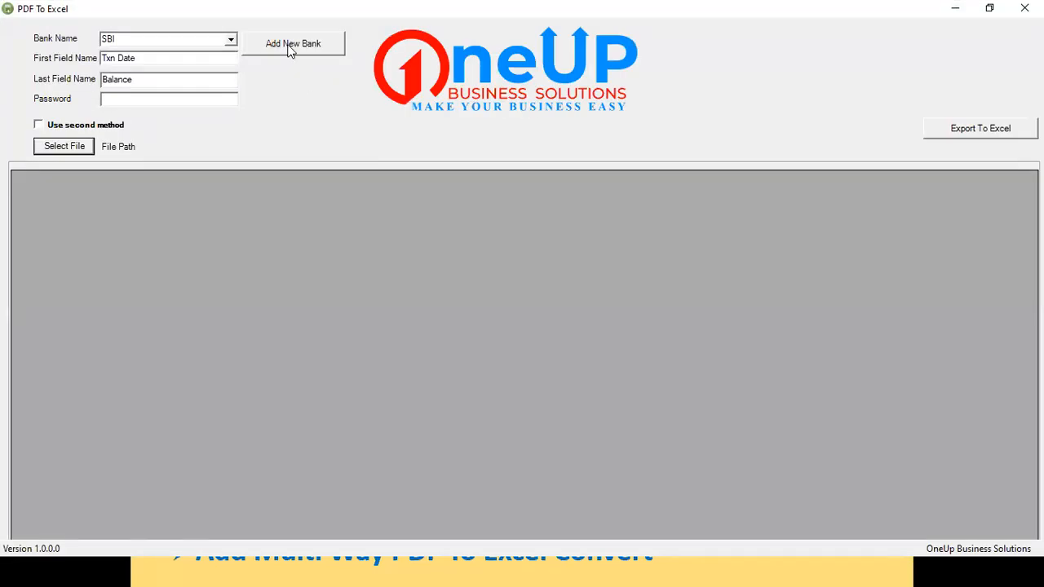
click(290, 51)
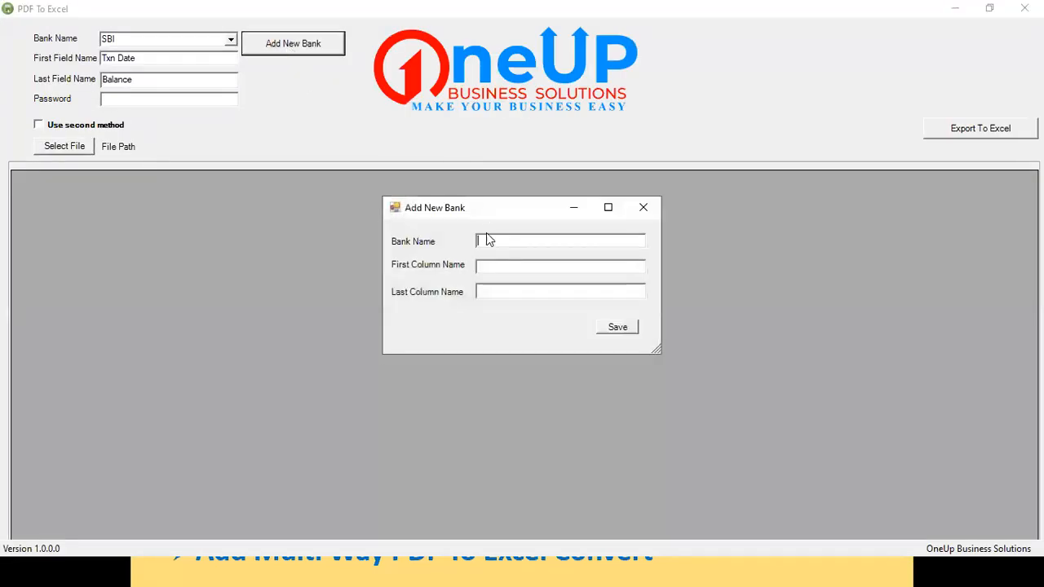
click(643, 208)
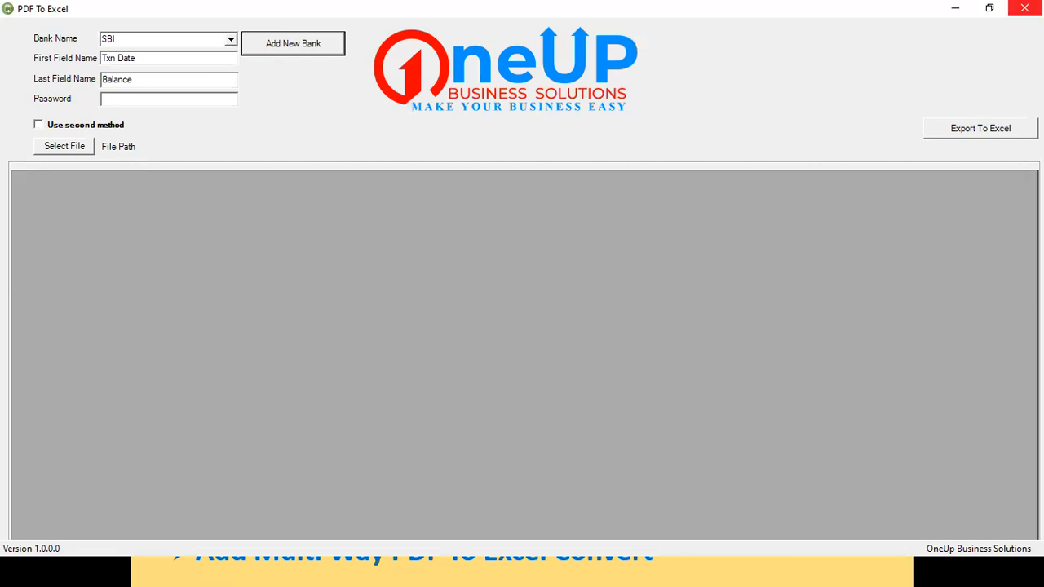
click(1025, 9)
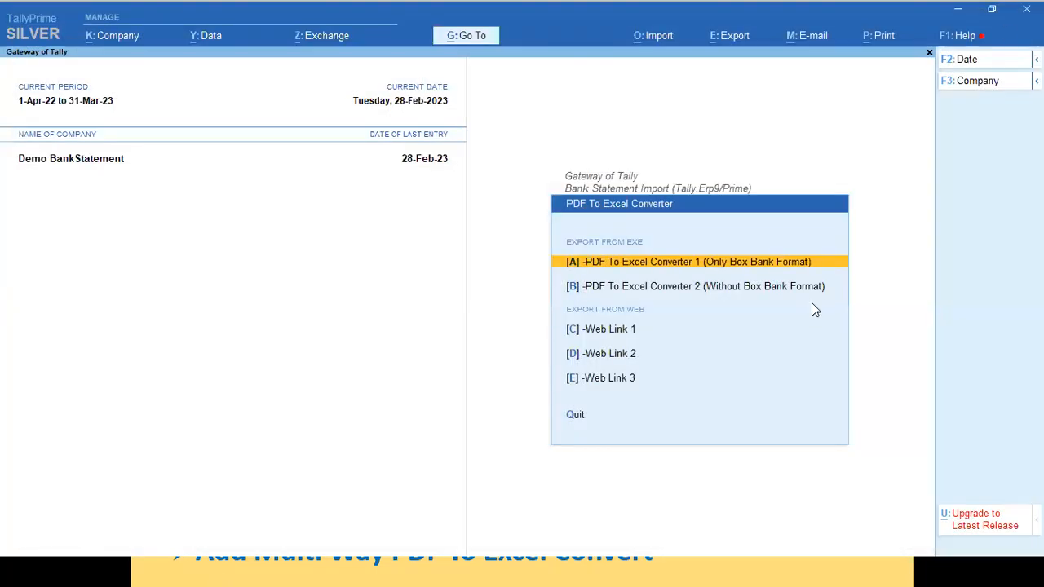
Step: Launch PDF To Excel Converter 2 (Without Box Bank Format) and open the hdfc PDF from the Bank Demo v.2 folder
key(Down)
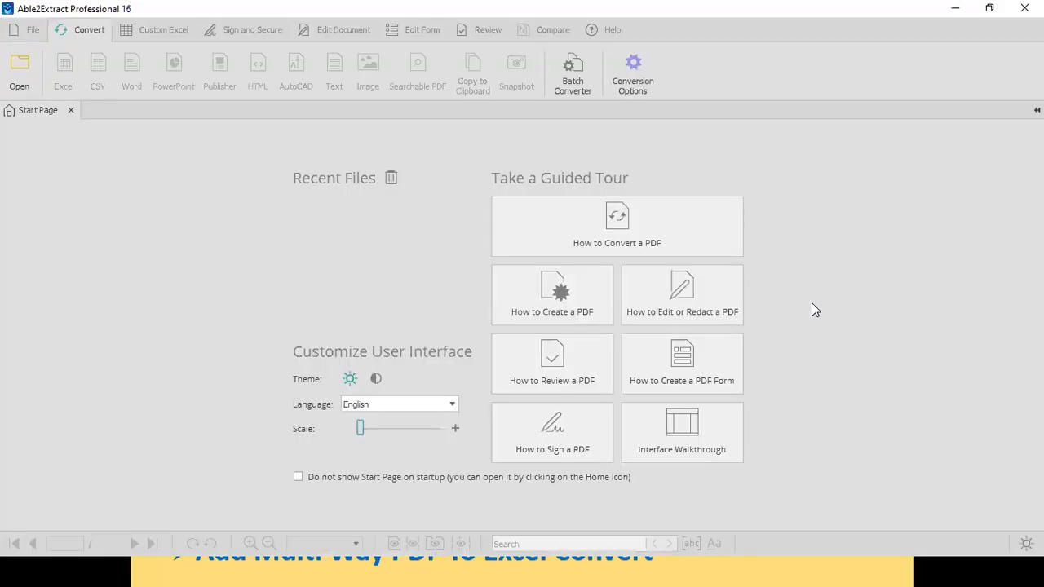
click(20, 78)
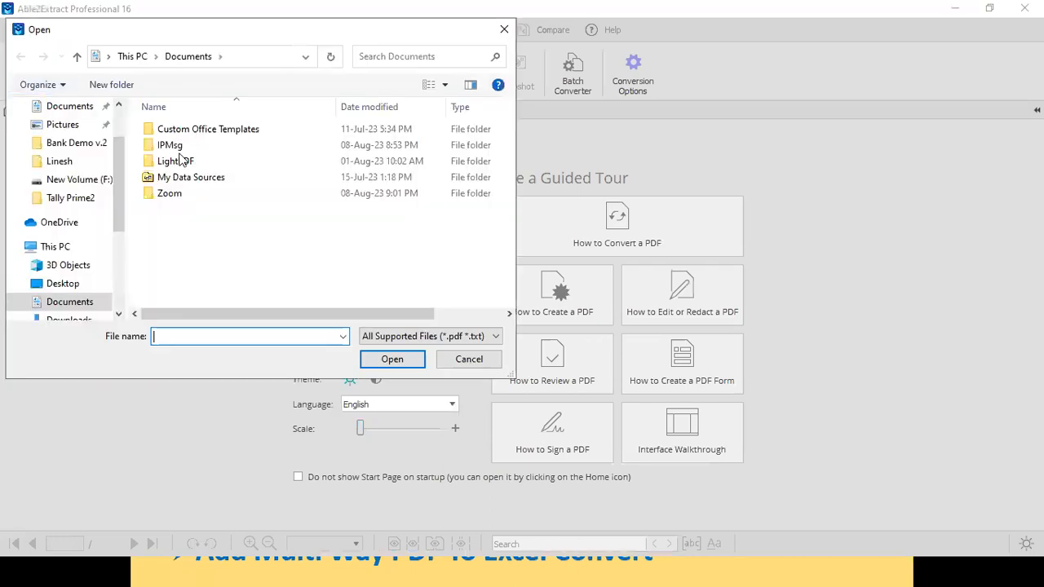
key(alt+Tab)
key(alt+Tab)
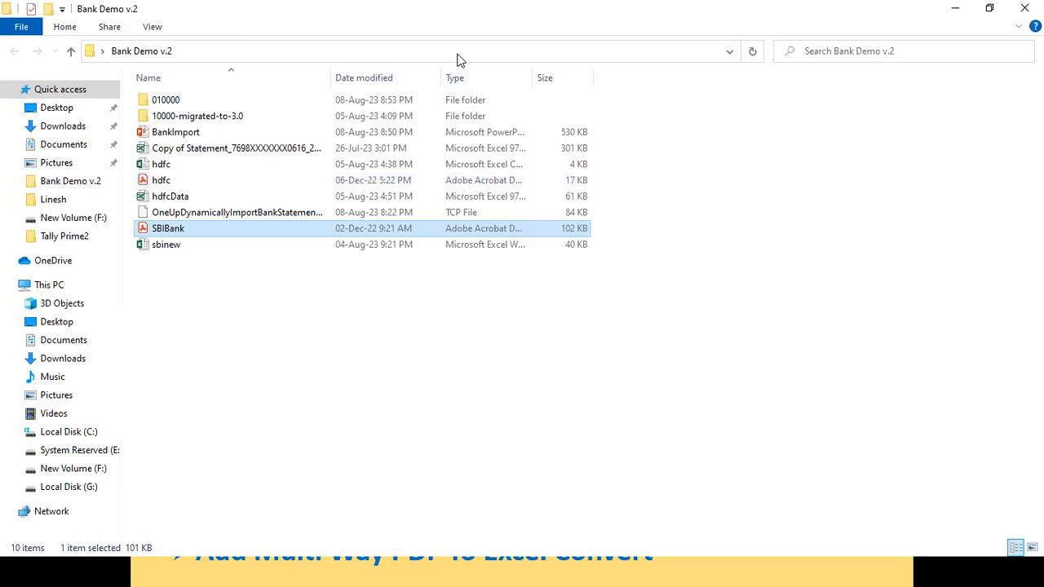
click(459, 53)
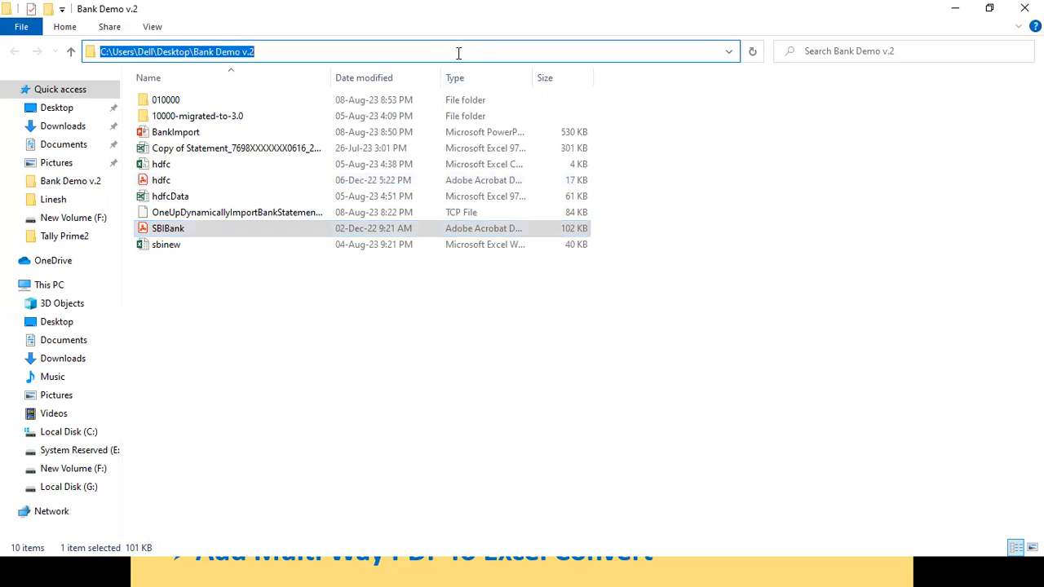
click(958, 8)
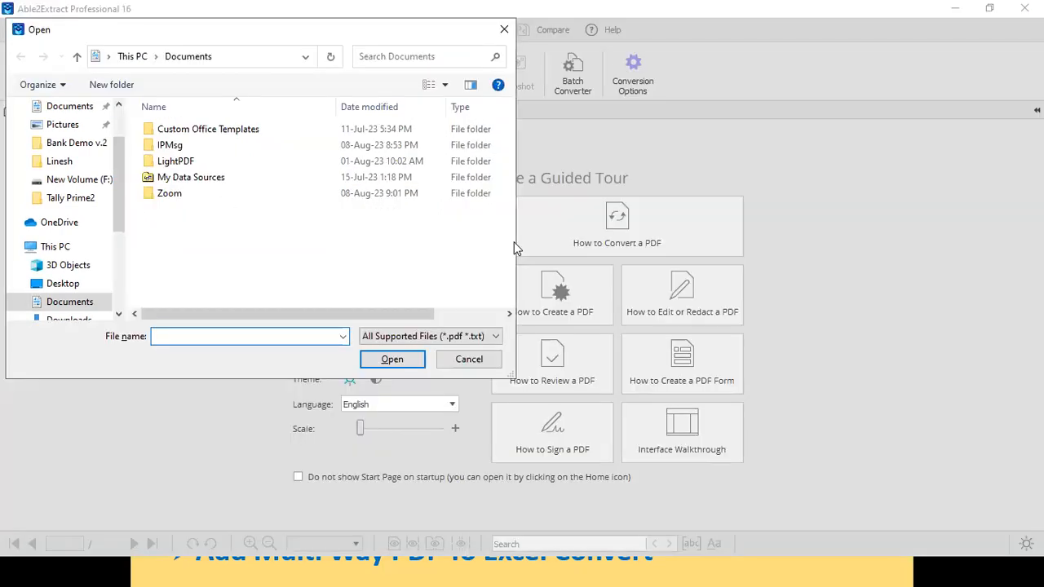
click(76, 143)
double_click(199, 161)
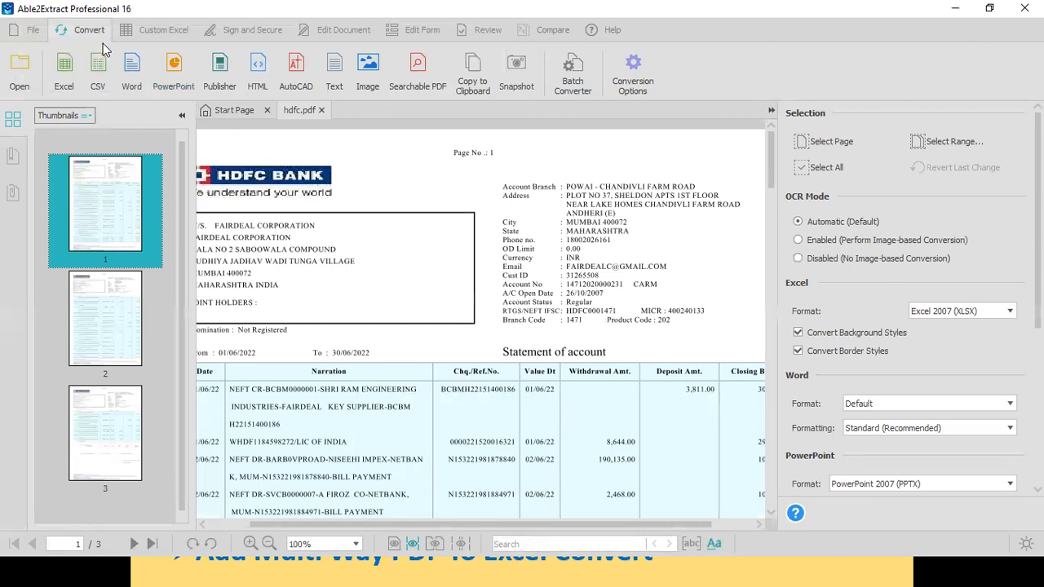
Step: Start a custom CSV conversion of hdfc.pdf and define its table structure with Extract Tables Only enabled
click(97, 75)
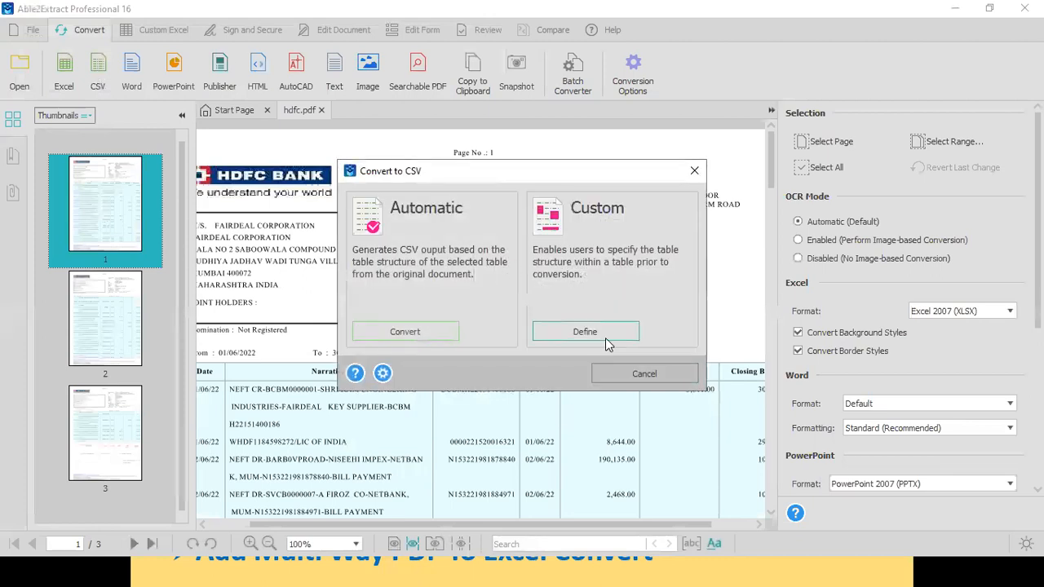
click(605, 336)
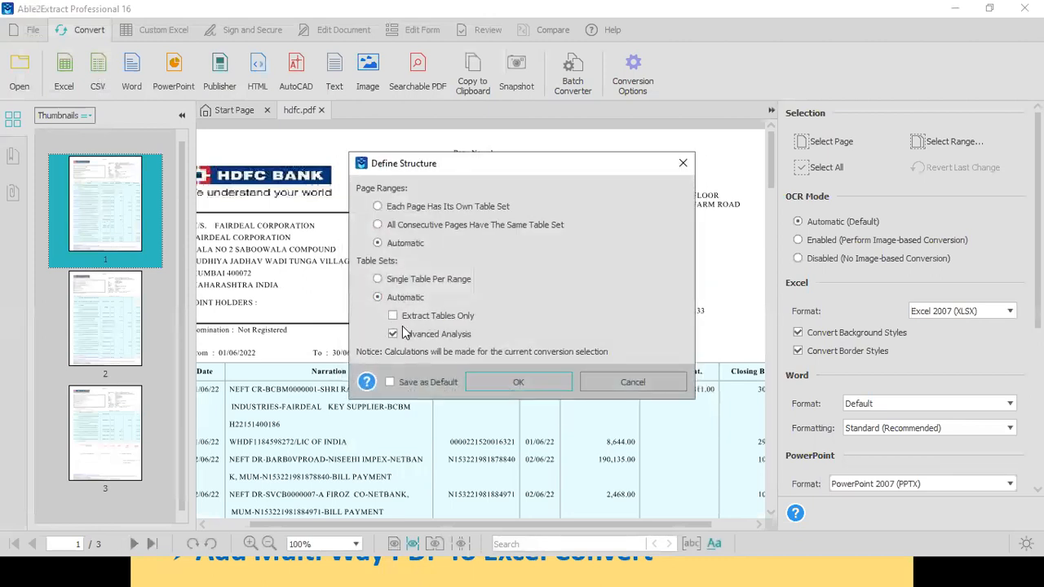
click(404, 321)
click(519, 382)
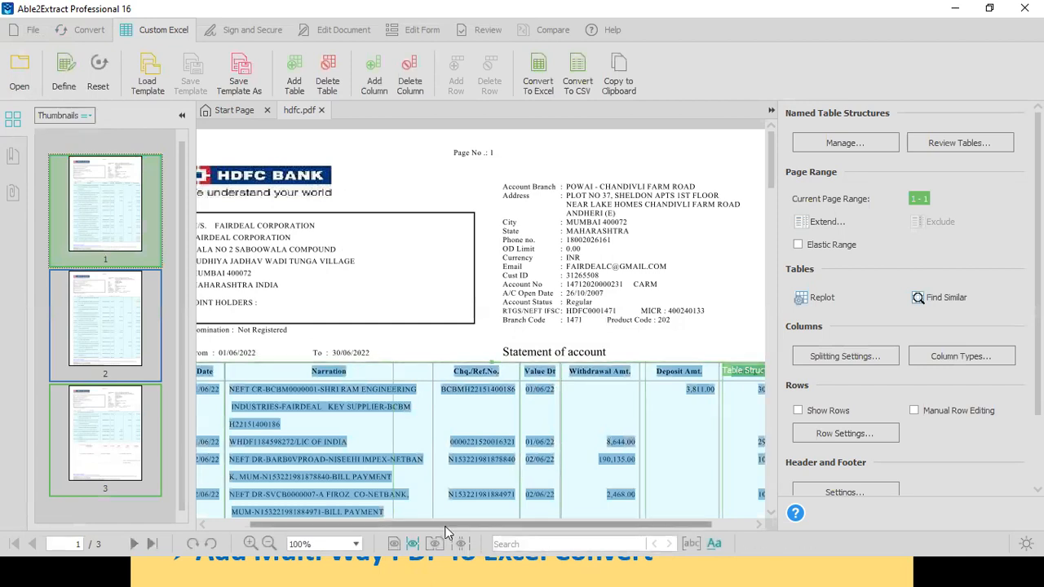
Step: Align the first page's table edge and column dividers from Date through Withdrawal Amt., merging the extra Narration divider into the Chq./Ref.No. boundary
drag(769, 170, 771, 183)
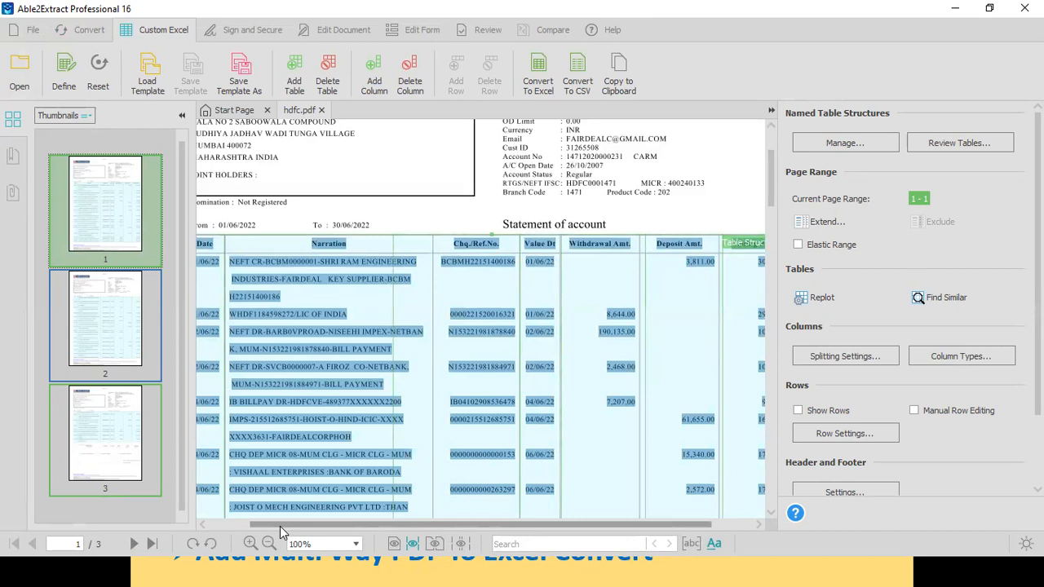
drag(280, 526, 232, 525)
drag(238, 409, 235, 408)
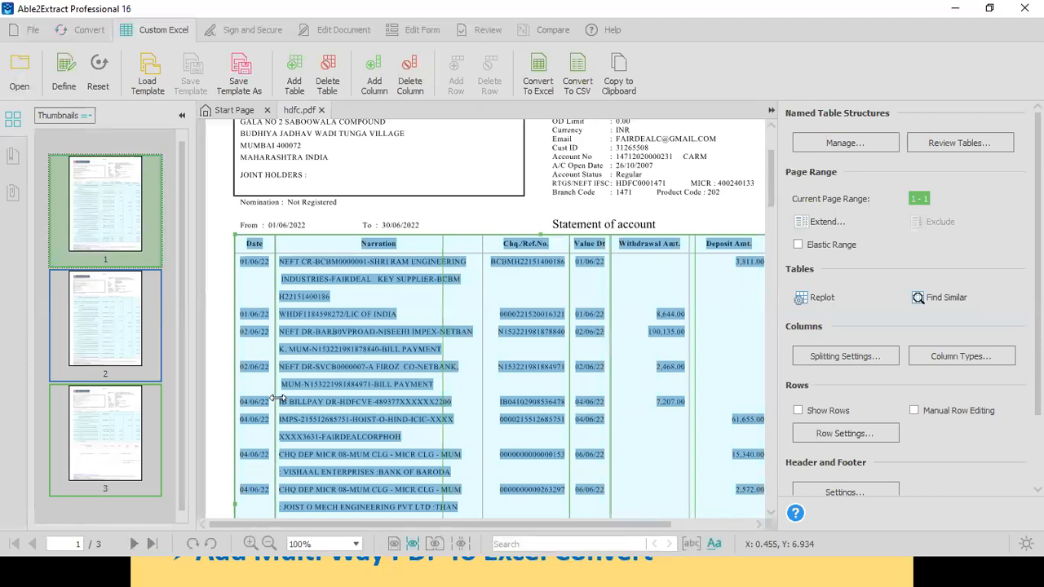
drag(454, 330, 483, 335)
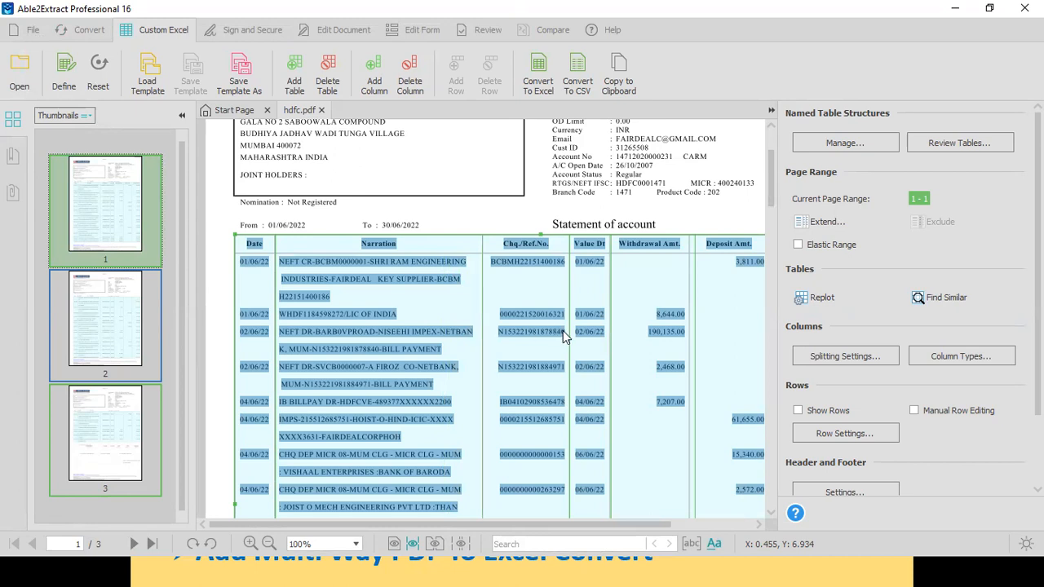
drag(567, 333, 569, 332)
drag(692, 326, 688, 326)
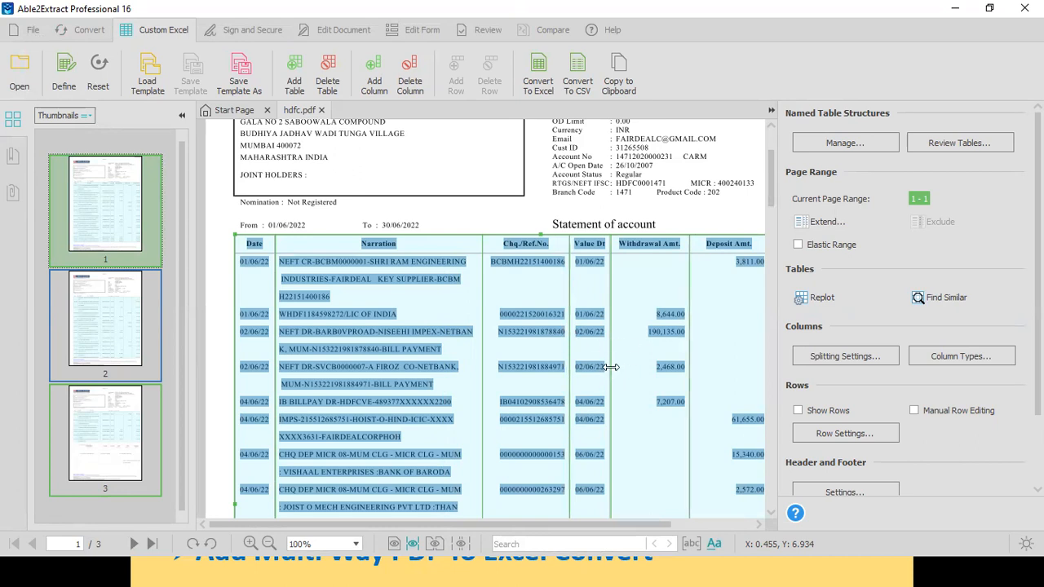
drag(610, 367, 611, 367)
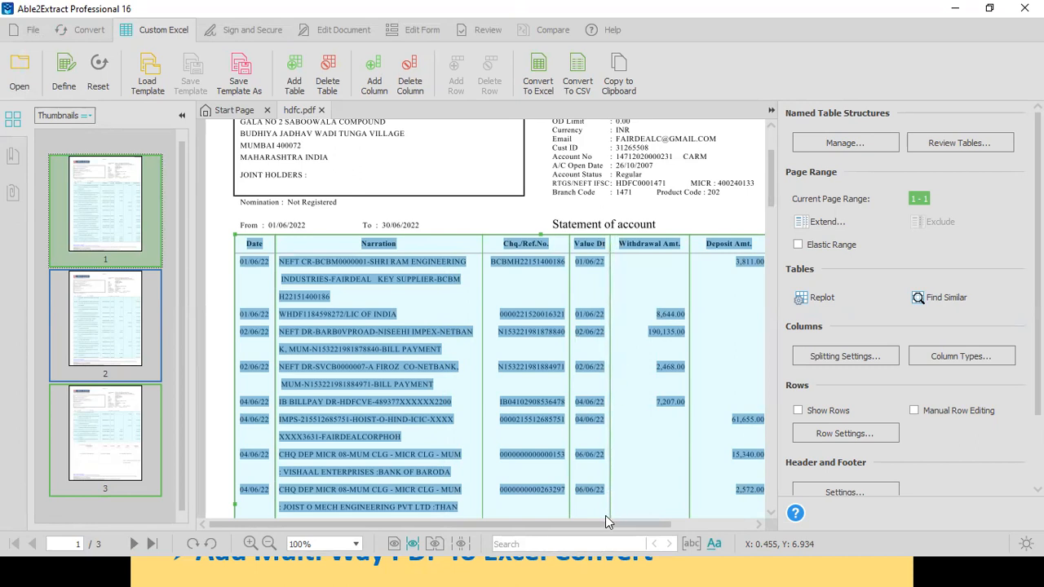
Step: Merge the double divider between Deposit Amt. and Closing Balance and widen the table's outer edge past the balance figures
drag(606, 521, 695, 520)
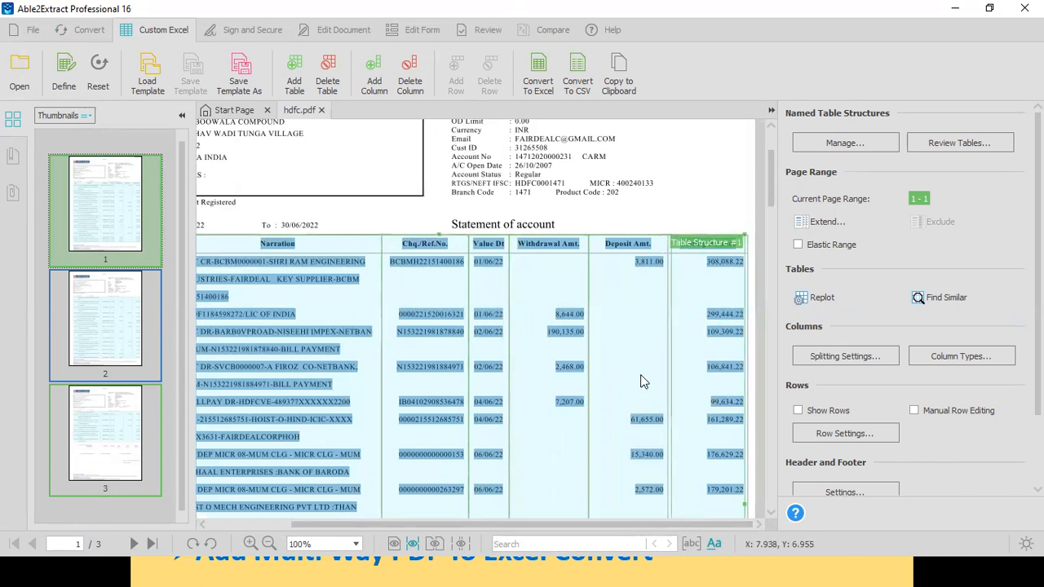
drag(671, 374, 668, 374)
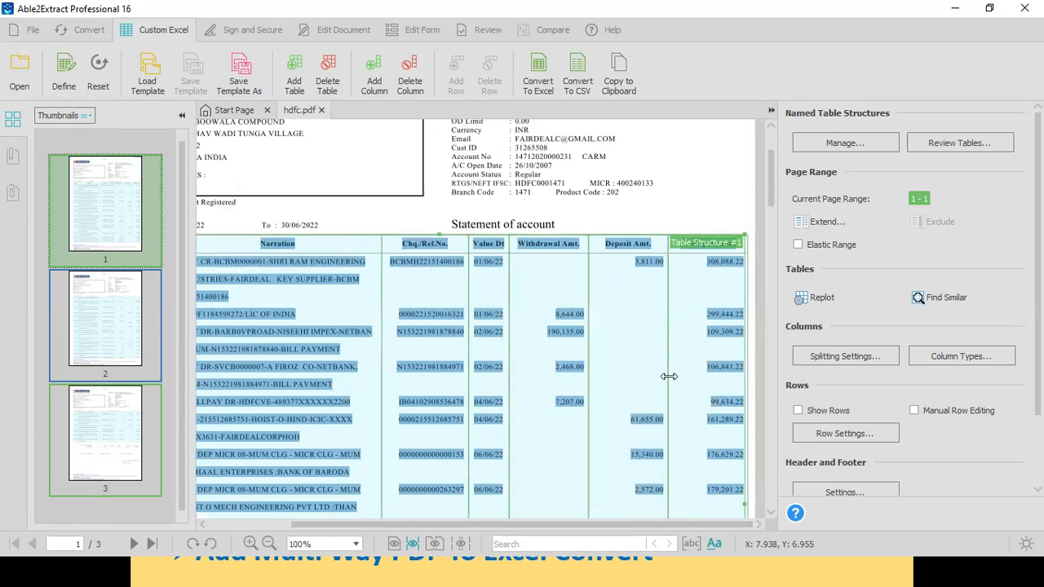
drag(746, 348, 750, 349)
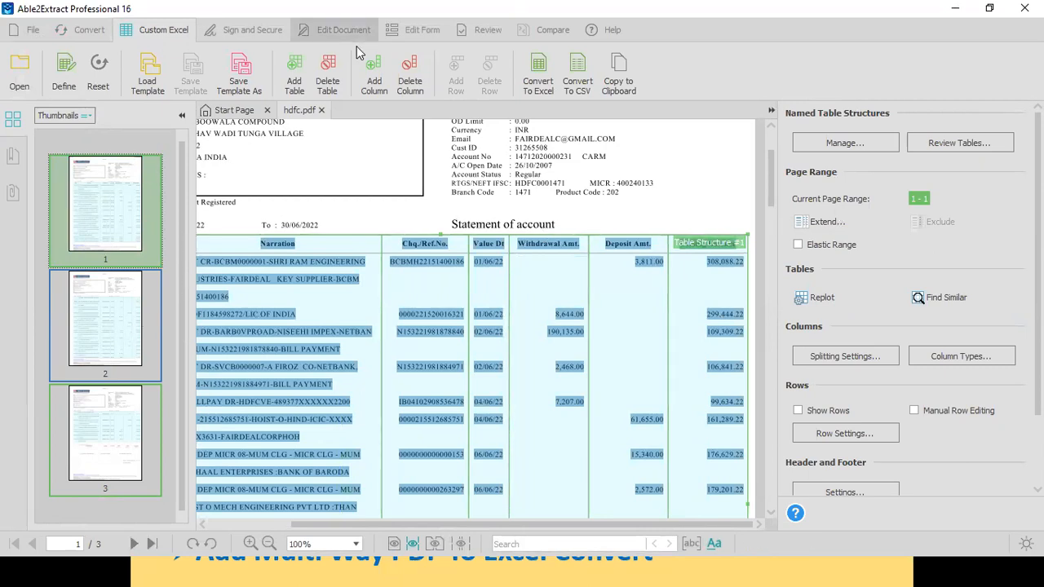
Step: Convert the defined tables to comma-delimited CSV and save the file as hdfcnew in the Bank Demo v.2 folder
click(578, 82)
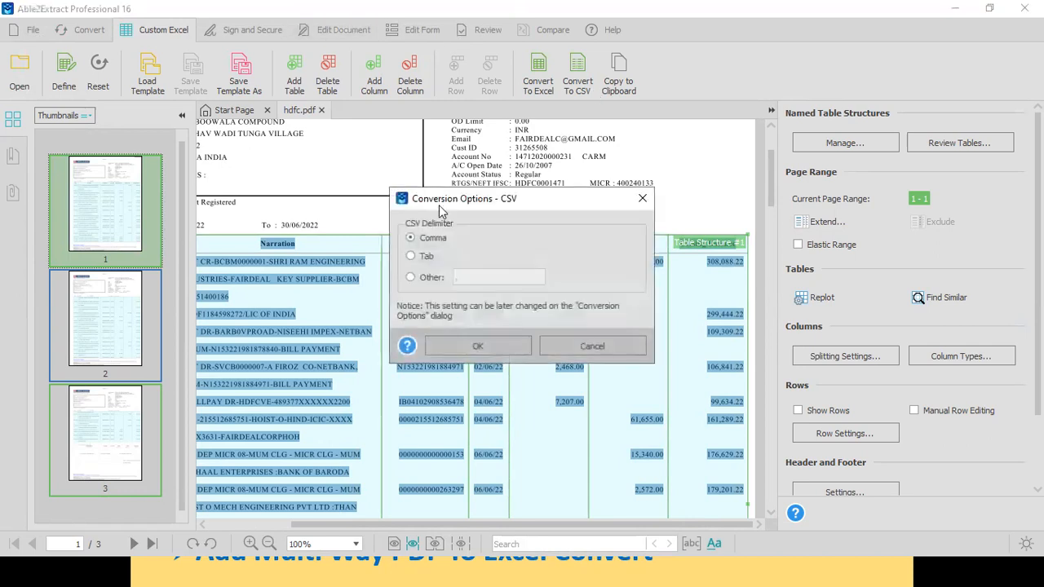
click(492, 346)
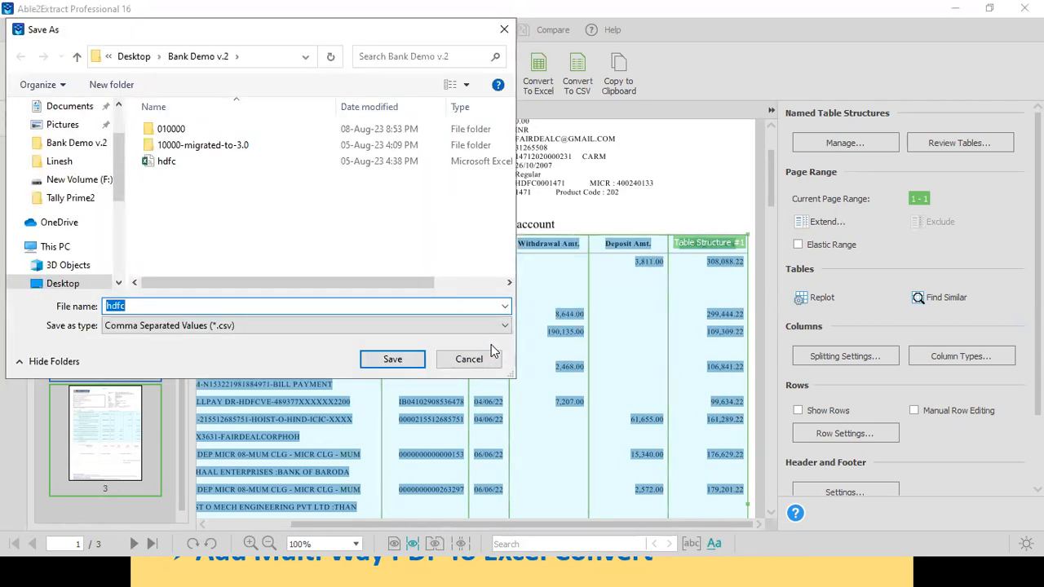
click(170, 306)
text(new)
click(383, 362)
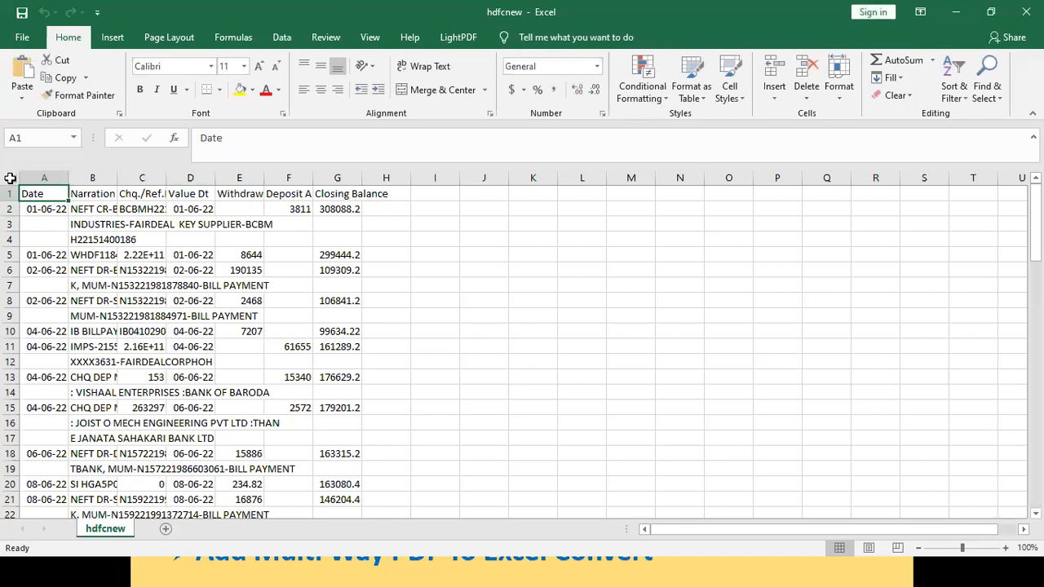
Step: Fit all columns of the hdfcnew sheet to their contents and narrow the Date column
click(9, 178)
double_click(68, 178)
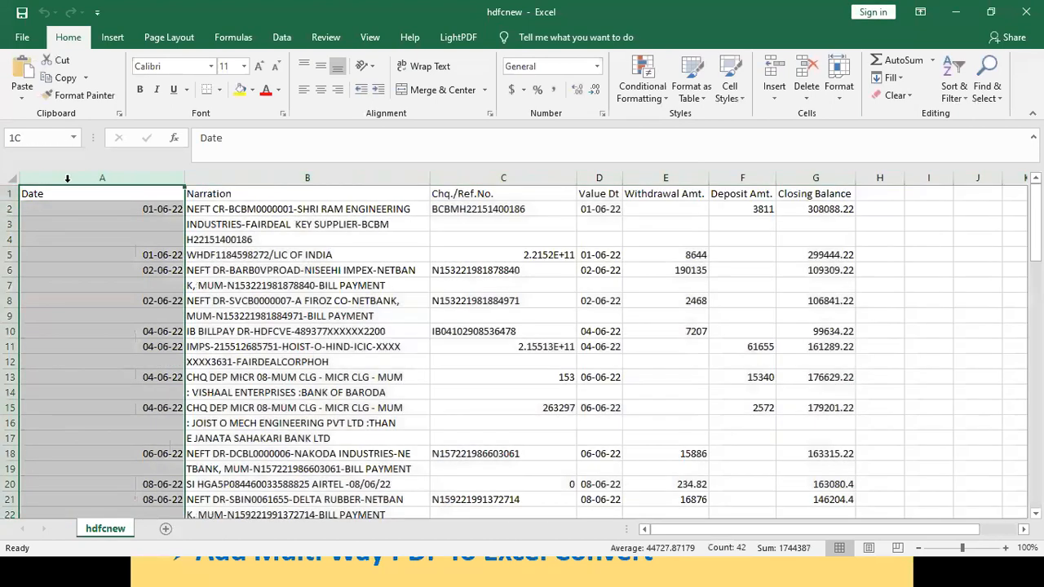
drag(184, 178, 86, 194)
click(220, 256)
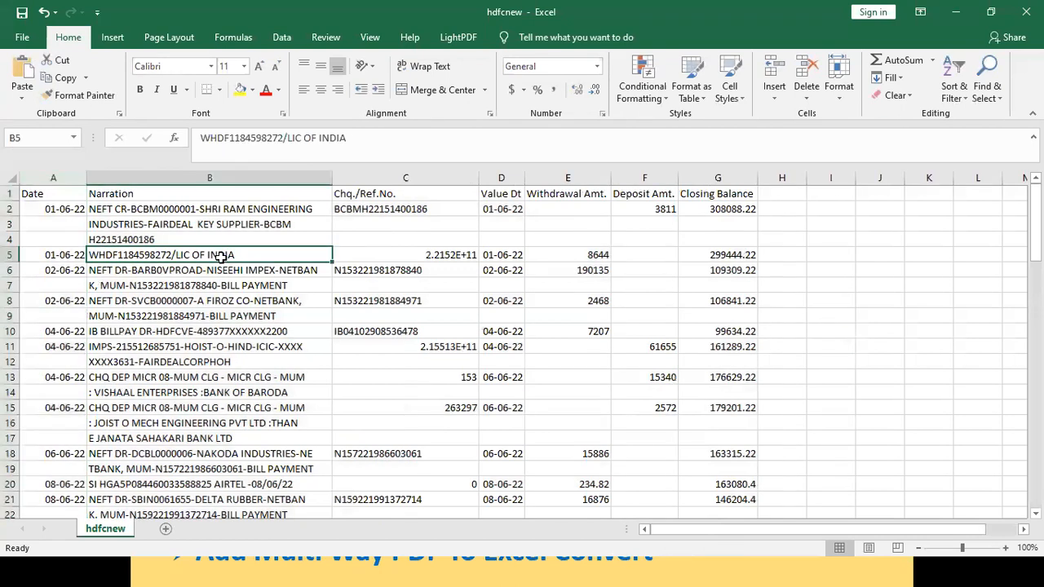
Step: Look through the converted transaction rows for blank rows left by the PDF page breaks
click(345, 330)
key(Down)
key(Down)
key(Down)
key(Down)
key(Down)
key(Down)
key(Down)
key(Down)
key(Down)
key(Down)
key(Down)
key(Down)
key(Down)
key(Down)
key(Down)
key(Down)
key(Down)
key(Down)
key(Down)
key(Down)
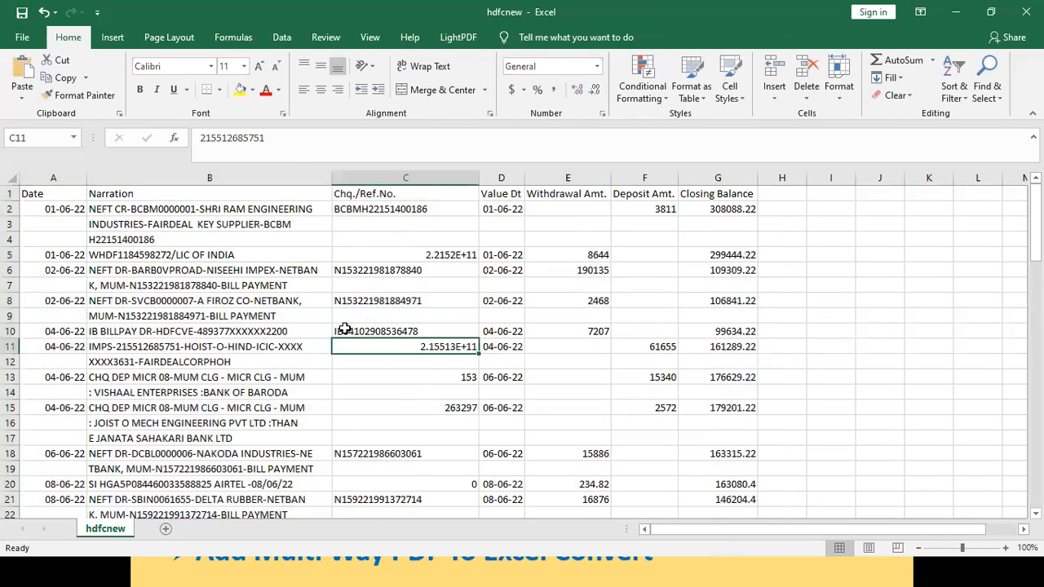
key(Down)
key(Down)
key(Down)
key(Down)
key(Down)
key(Down)
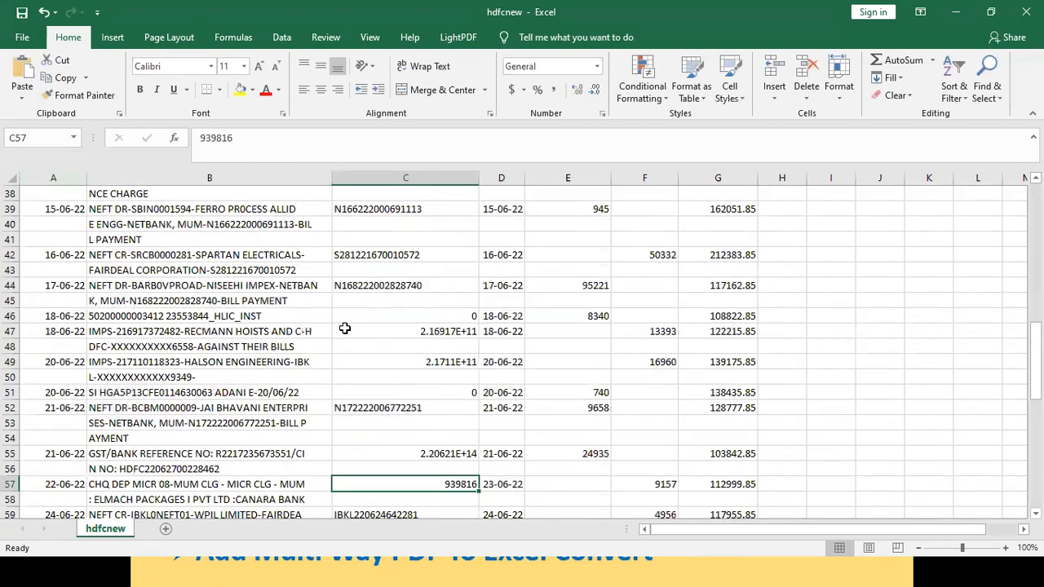
key(Up)
key(Up)
key(Up)
key(Up)
key(Up)
key(Up)
key(Up)
key(Up)
key(Up)
key(Up)
key(Up)
key(Up)
key(Up)
key(Up)
key(Up)
key(Up)
key(Up)
key(Up)
key(Up)
key(Up)
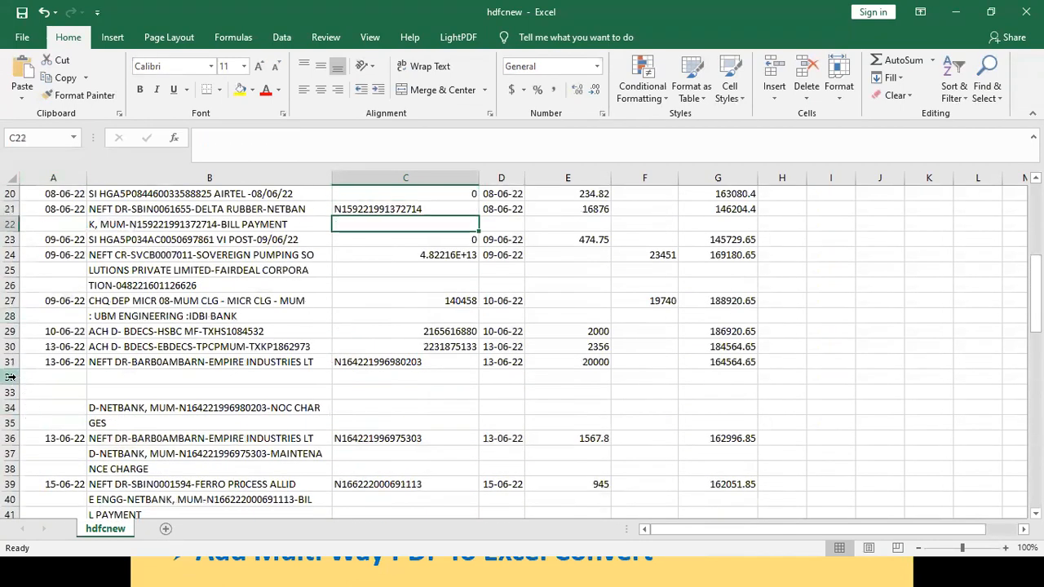
Step: Delete the blank rows 32 and 33 that split the 13-06-22 transaction narration
drag(13, 376, 14, 393)
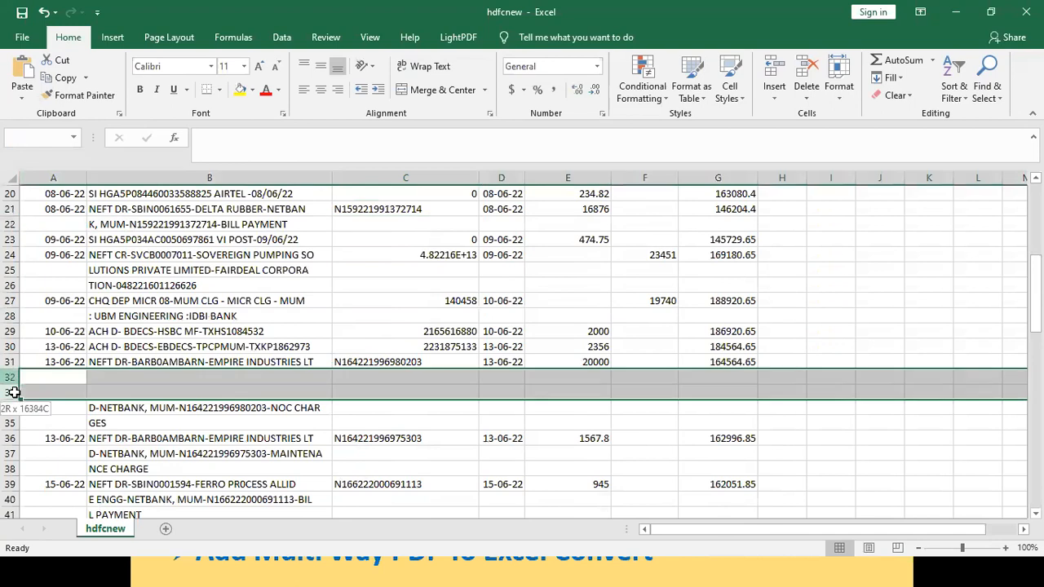
right_click(135, 392)
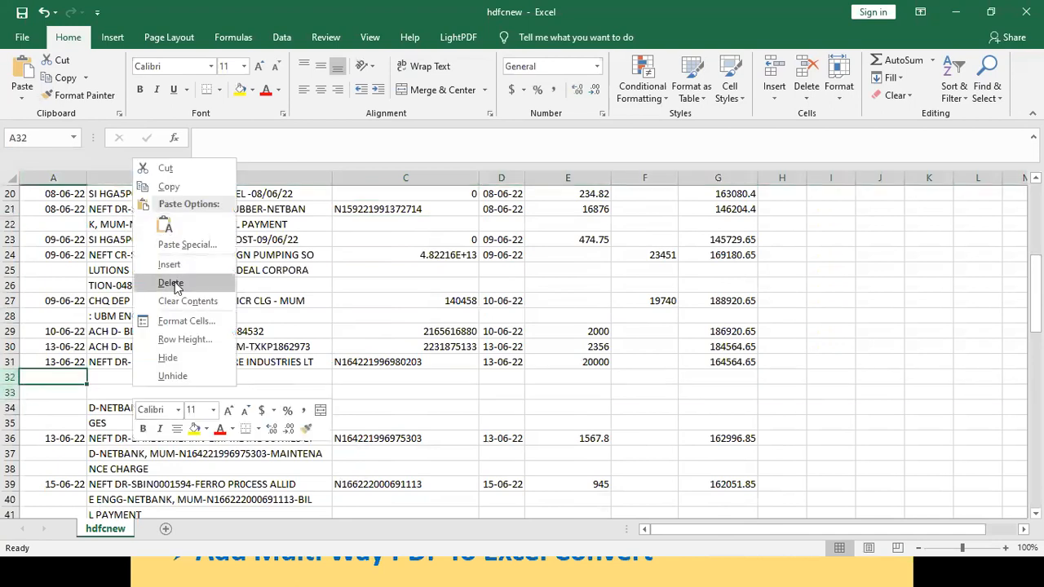
click(173, 281)
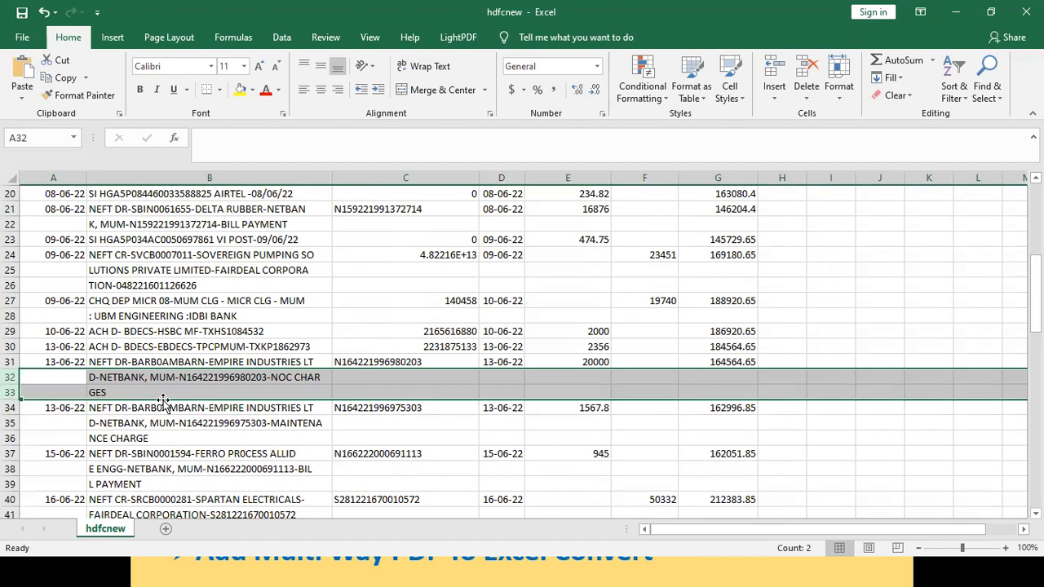
Step: Check the remaining transactions down to the statement summary for further blank rows inside narrations
key(Down)
key(Down)
key(Down)
key(Down)
key(Down)
key(Down)
key(Down)
key(Down)
key(Down)
key(Down)
key(Down)
key(Down)
key(Down)
key(Down)
key(Down)
key(Down)
key(Down)
key(Down)
key(Down)
key(Down)
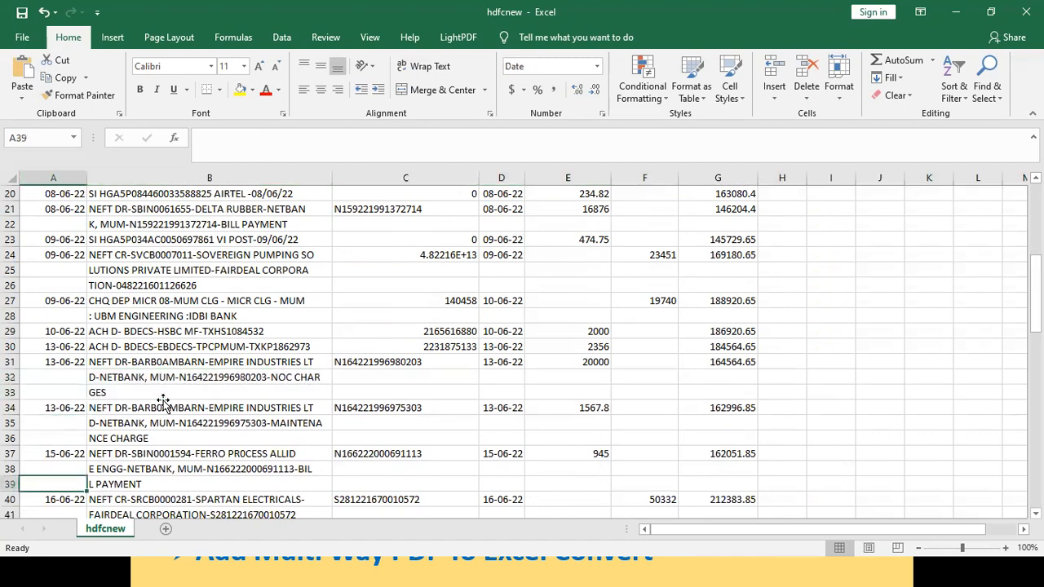
key(Down)
key(Down)
key(Down)
key(Down)
key(Down)
key(Down)
key(Down)
key(Down)
key(Down)
key(Down)
key(Down)
key(Down)
key(Down)
key(Down)
key(Down)
key(Down)
key(Down)
key(Down)
key(Up)
key(Up)
key(Up)
key(Up)
key(Up)
key(Up)
key(Up)
key(Up)
key(Up)
key(Up)
key(Up)
key(Up)
key(Up)
key(Up)
key(Up)
key(Up)
key(Up)
key(Up)
key(Up)
key(Up)
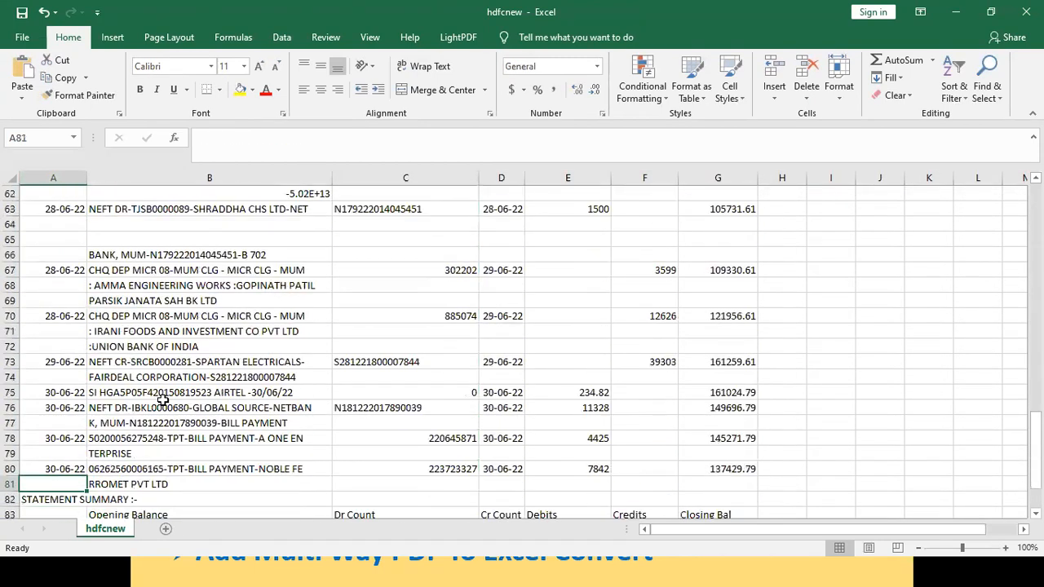
key(Up)
key(Up)
key(Up)
key(Up)
key(Up)
key(Up)
key(Up)
key(Up)
key(Up)
key(Down)
key(Down)
key(Down)
key(Down)
key(Down)
key(Down)
key(Down)
key(Down)
key(Down)
key(Down)
key(Down)
key(Down)
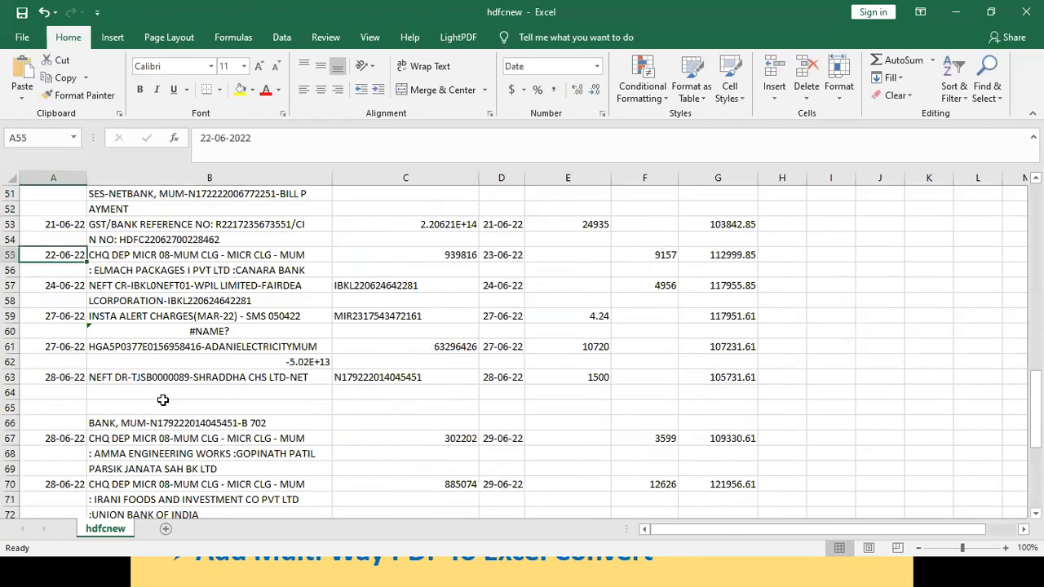
Step: Delete the blank rows 64 and 65 that split the 28-06-22 transaction narration
key(shift+space)
key(shift+Down)
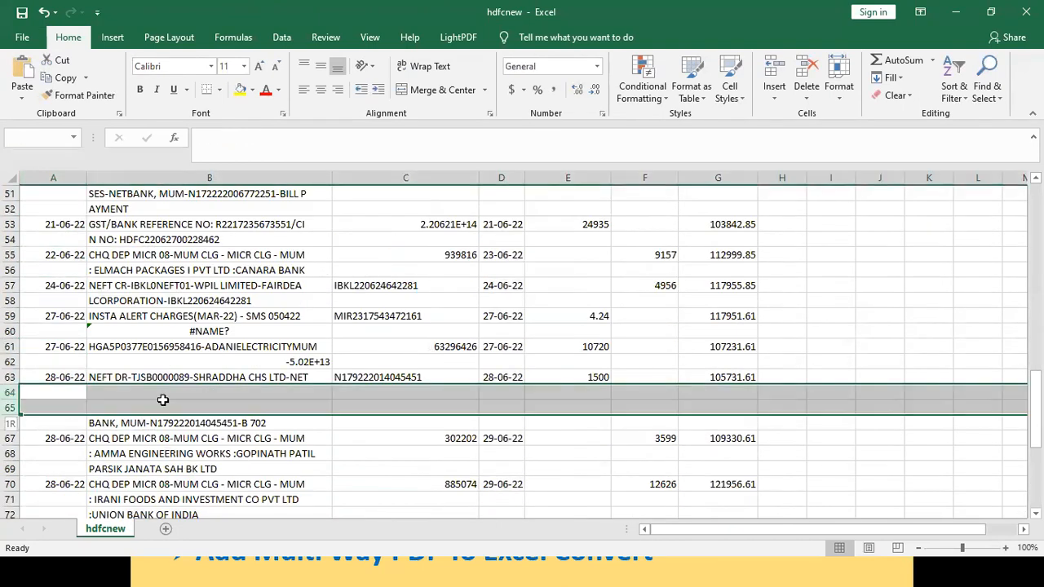
right_click(163, 400)
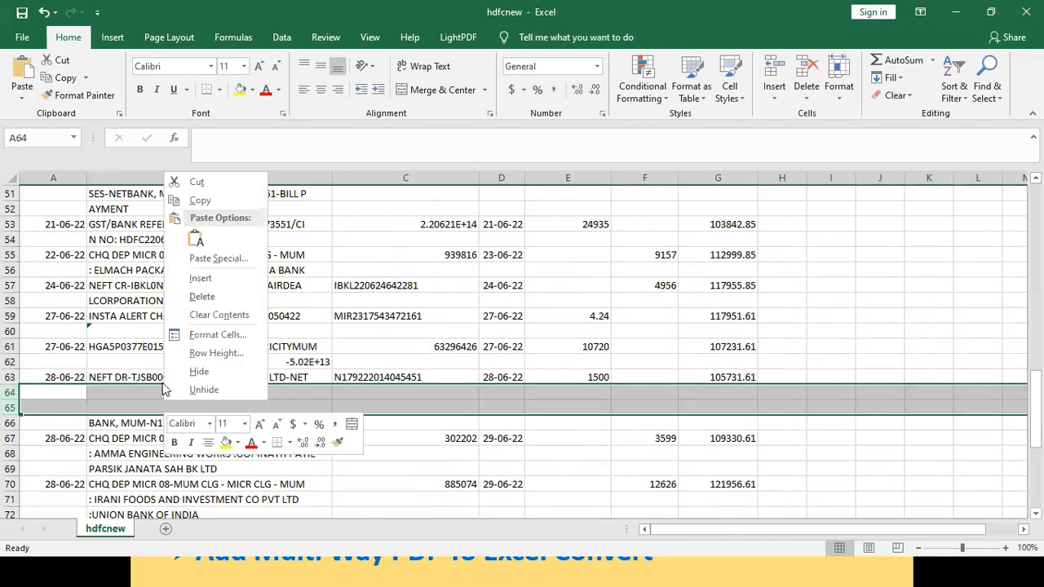
click(210, 298)
click(285, 438)
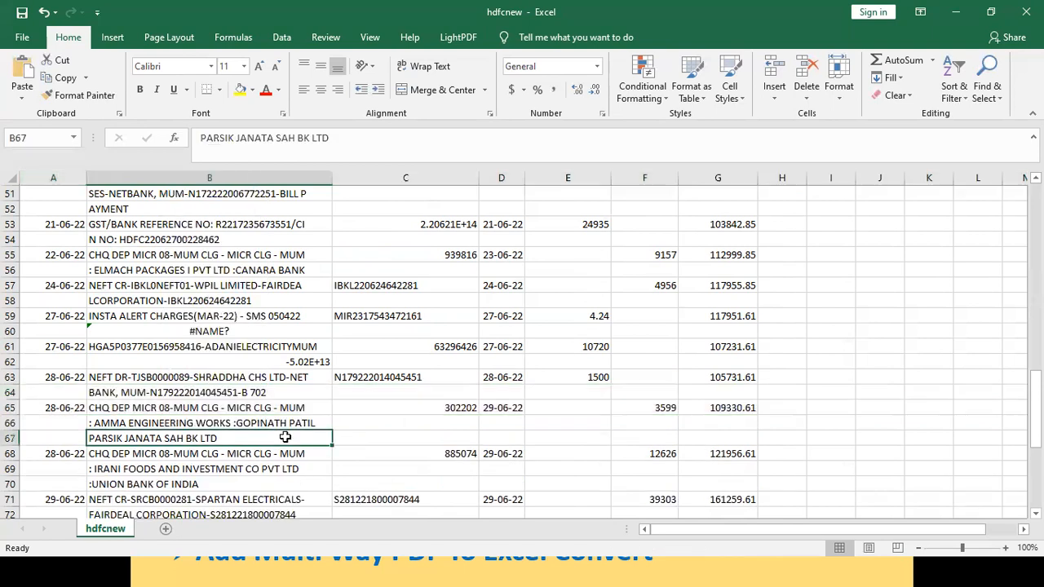
Step: Check the remaining transaction rows below the 28-06-22 entries to the end of the sheet for blank rows
key(Down)
key(Down)
key(Down)
key(Down)
key(Down)
key(Down)
key(Down)
key(Down)
key(Down)
key(Down)
key(Down)
key(Down)
key(Down)
key(Down)
key(Down)
key(Down)
key(Down)
key(Down)
key(Down)
key(Down)
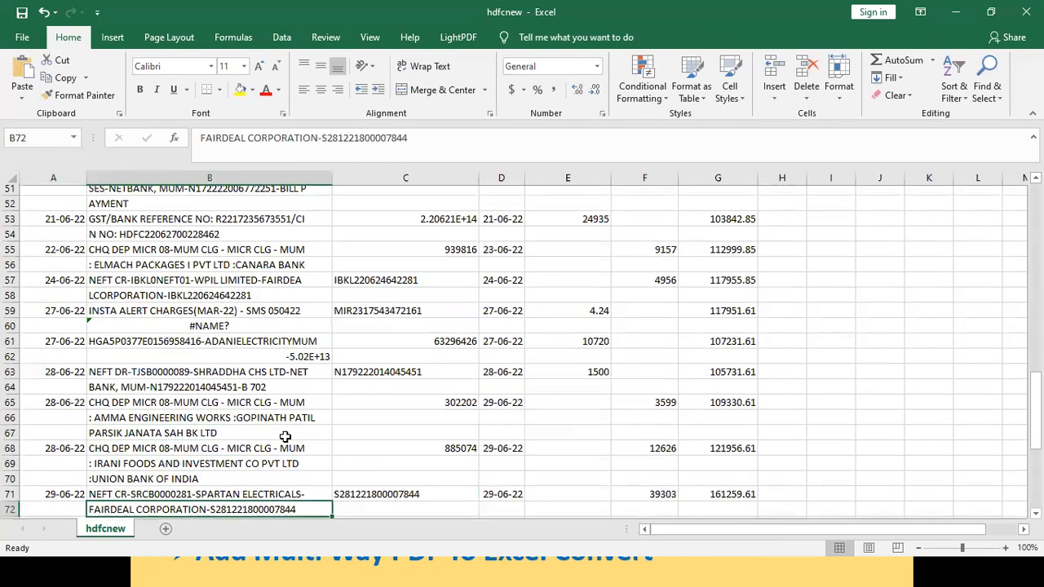
key(Down)
key(Down)
key(Down)
key(Down)
key(Down)
key(Down)
key(Down)
key(Down)
Step: Delete rows 80 to 84 containing the statement summary and generation details below the last transaction
key(Up)
key(Up)
key(Up)
key(Up)
key(Up)
key(Up)
key(Up)
key(Up)
key(Up)
key(Up)
key(Up)
key(Up)
key(Up)
key(Up)
key(Up)
key(Up)
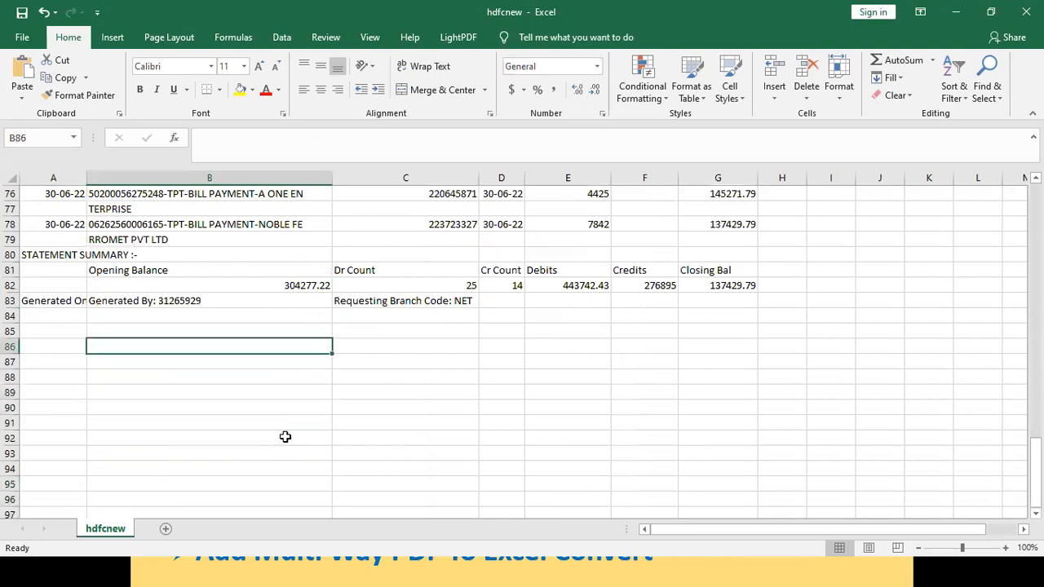
key(Left)
key(shift+space)
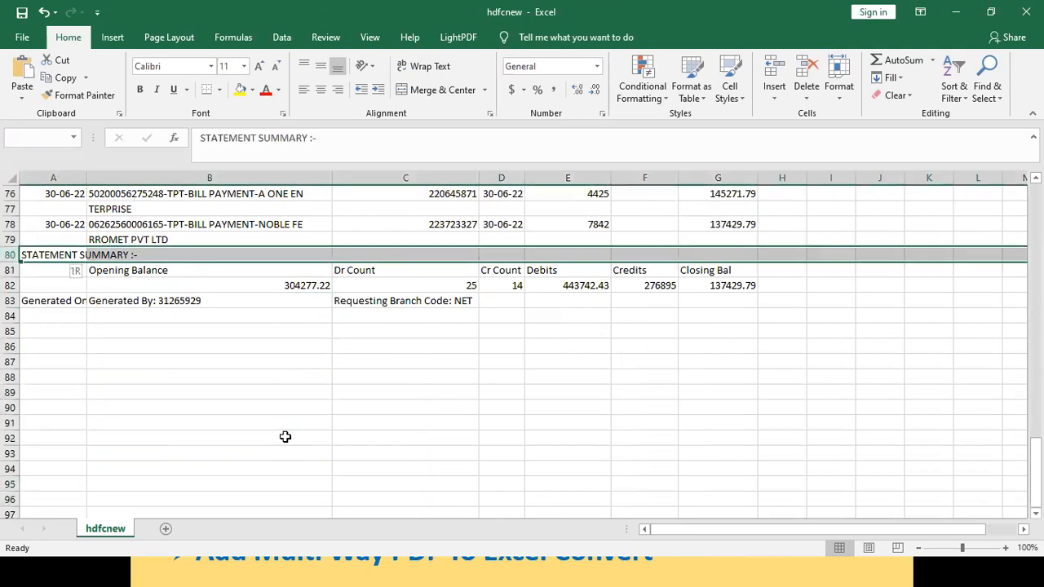
key(shift+Down)
key(shift+Down)
key(shift+Down)
key(shift+Down)
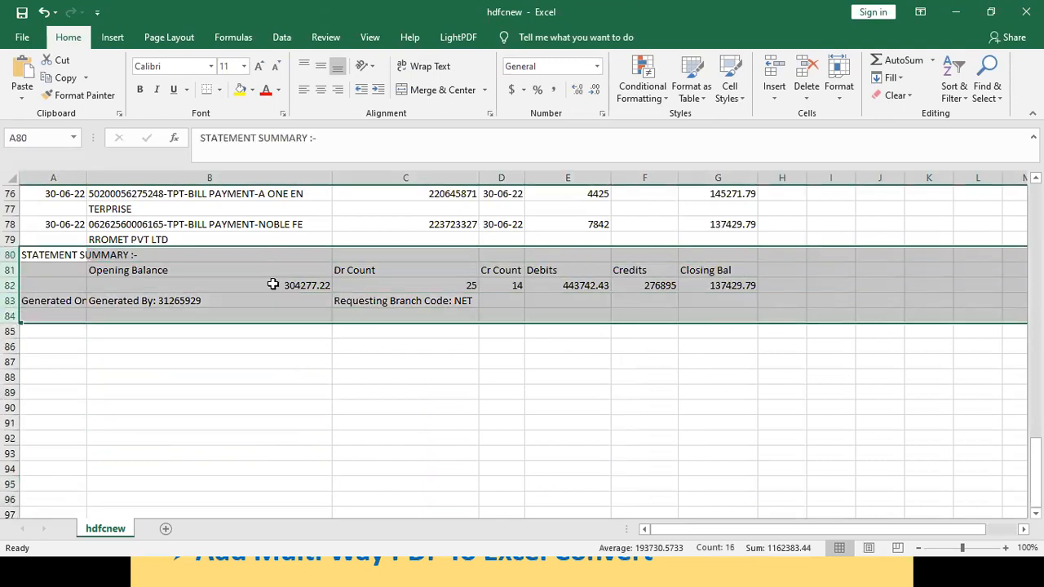
right_click(273, 283)
click(303, 408)
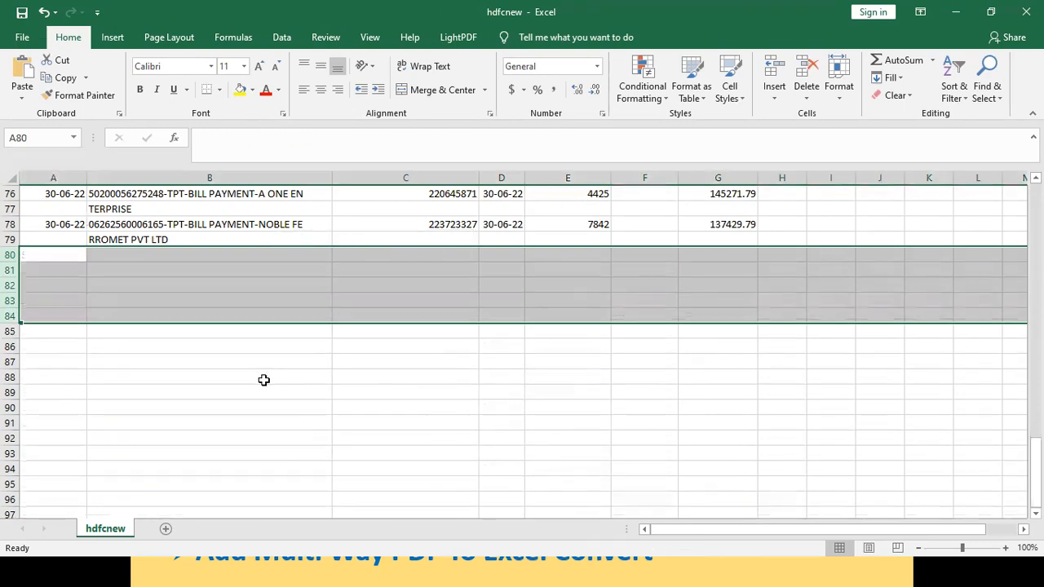
Step: Review the cleaned transactions from the last entry back up to the header row
click(263, 378)
key(Up)
key(Up)
key(Up)
key(Up)
key(Up)
key(Up)
key(Up)
key(Up)
key(Up)
key(Up)
key(Up)
key(Up)
key(Up)
key(Up)
key(Up)
key(Up)
key(Up)
key(Up)
key(Up)
key(Up)
key(Up)
key(Up)
key(Up)
key(Up)
key(Up)
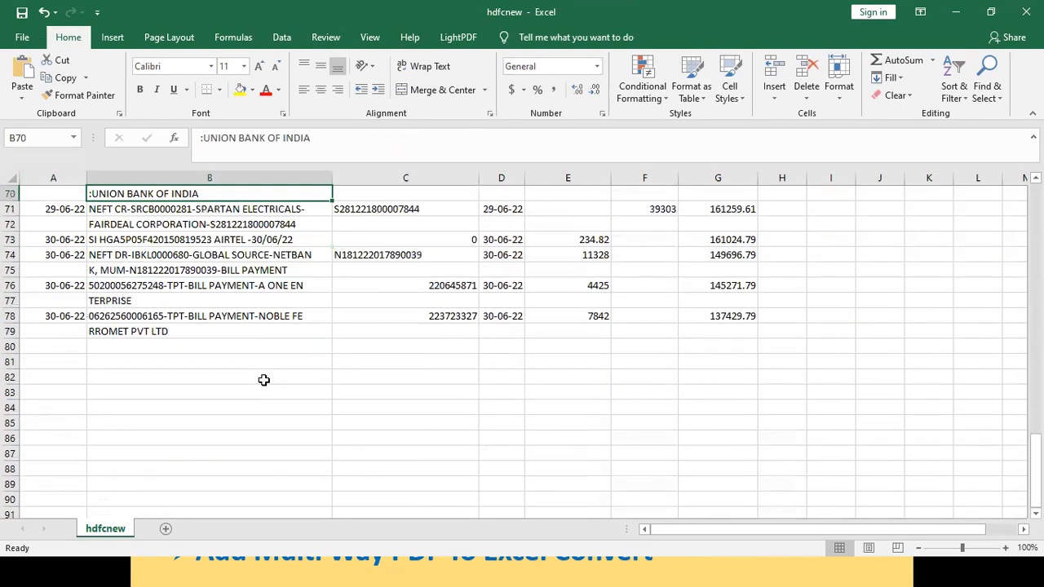
key(Up)
key(Up)
key(Up)
key(Up)
key(Up)
key(Up)
key(Up)
key(Up)
key(Up)
key(Up)
key(Up)
key(Up)
key(Up)
key(Up)
key(Up)
key(Up)
key(Up)
key(Up)
key(Up)
key(Up)
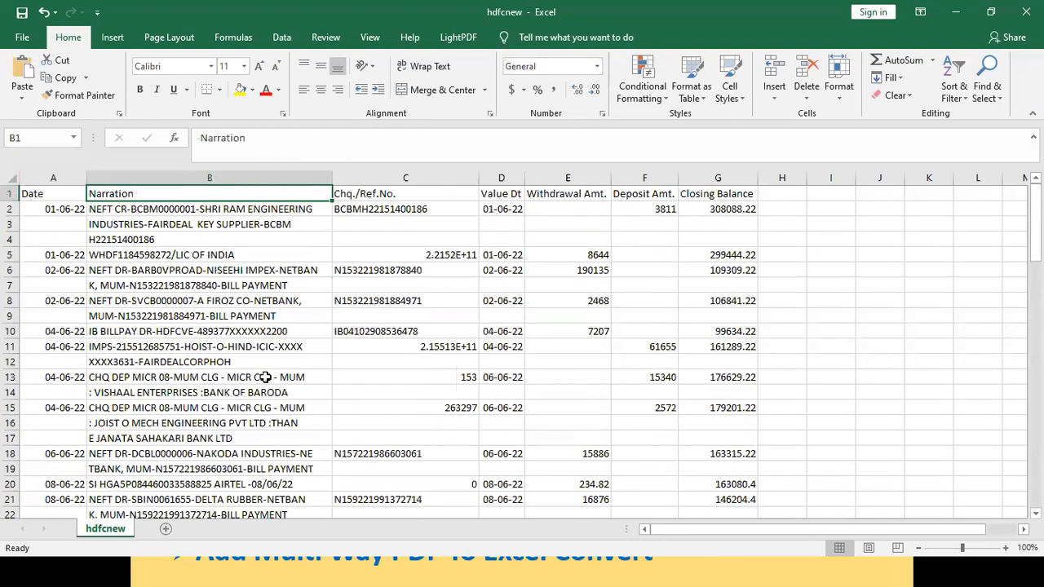
Step: Minimise the hdfcnew sheet, close Able2Extract and return to the Bank Statement Import menu in TallyPrime
key(alt+Tab)
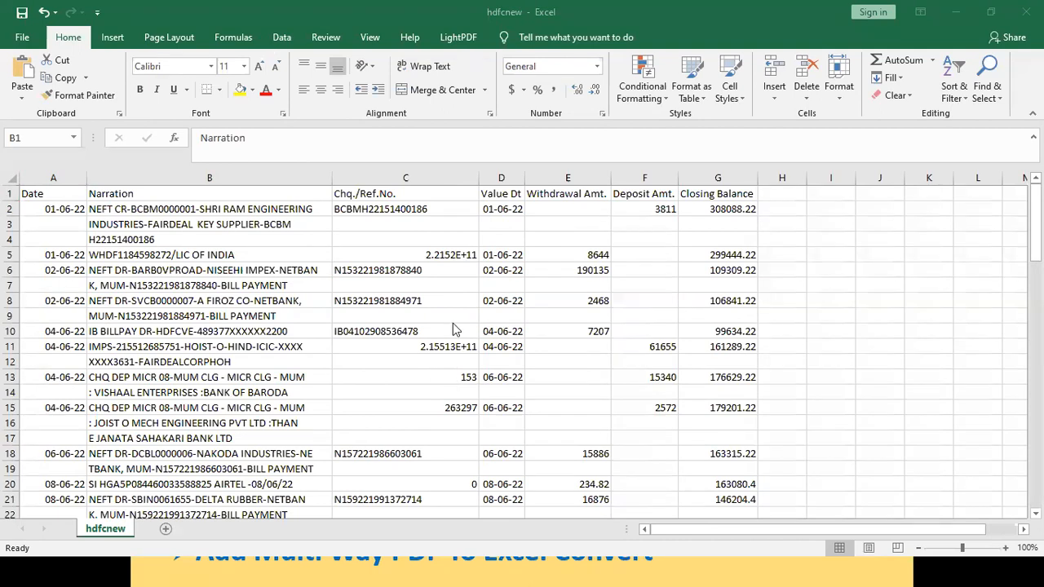
key(alt+Tab)
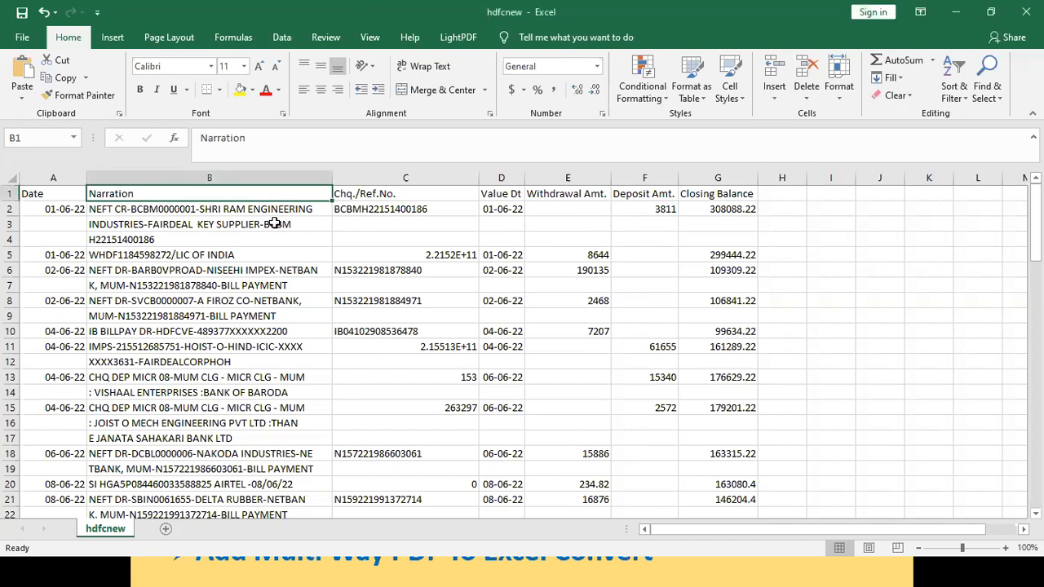
click(277, 242)
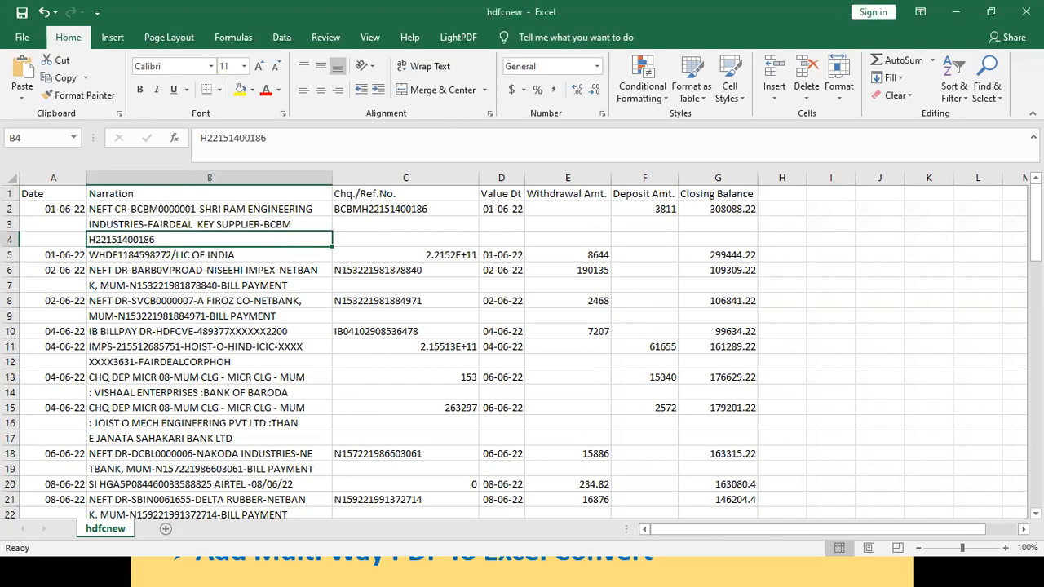
click(960, 12)
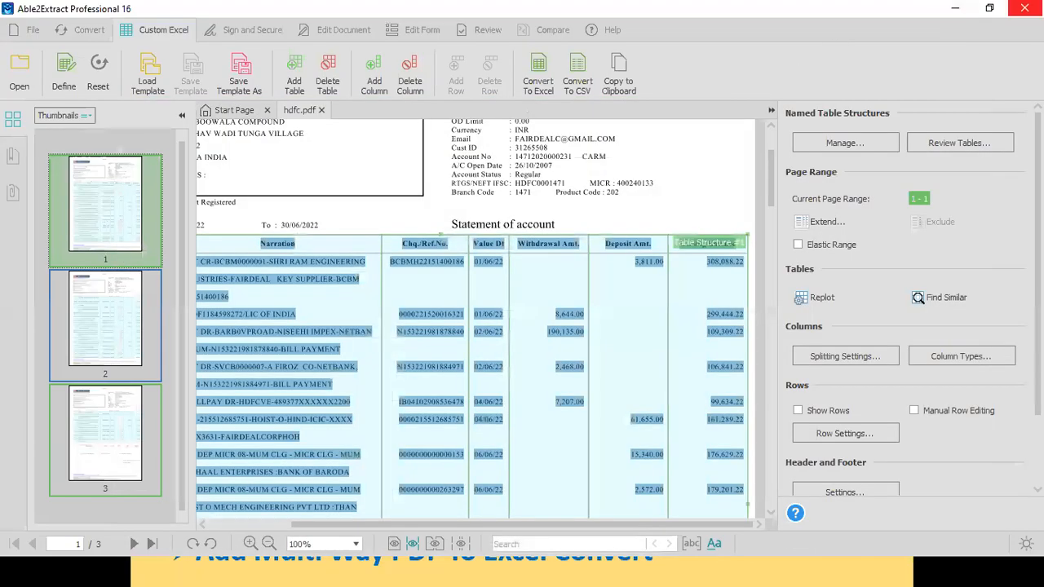
click(1025, 8)
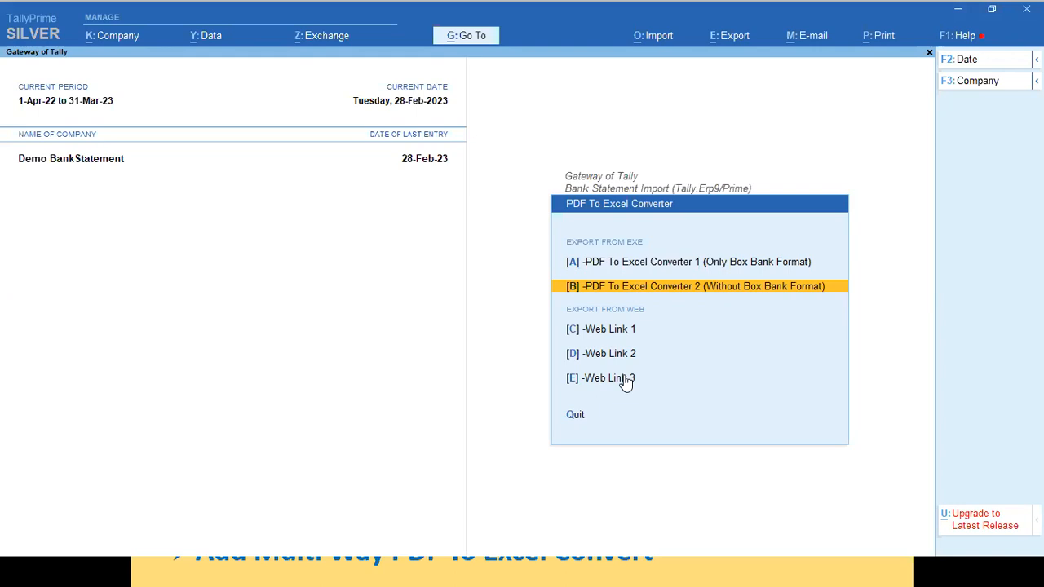
key(Escape)
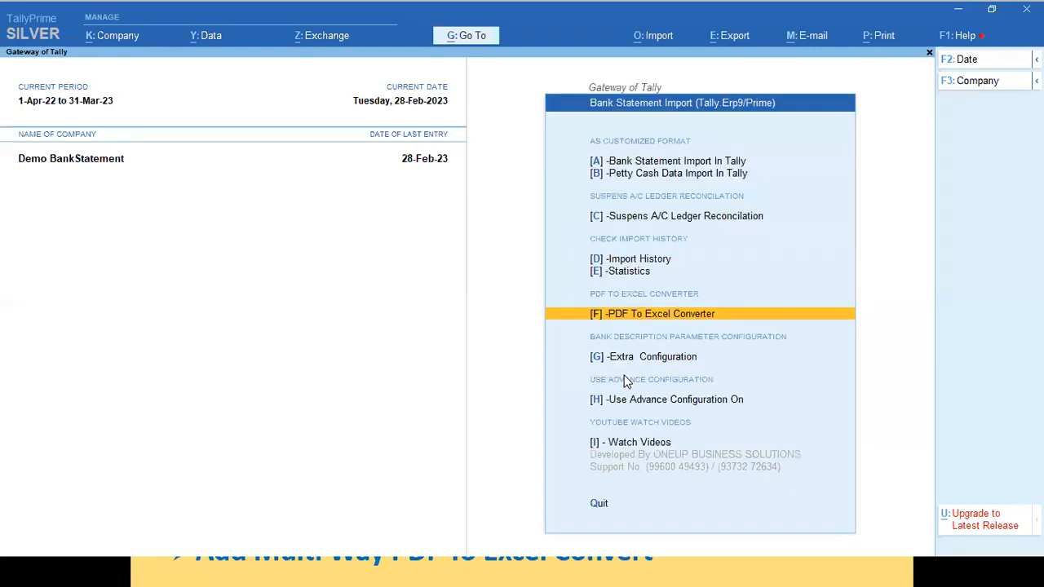
Step: View the description parameters mapped for SBI Bank through Delete Bank Description Parameter in the Extra Configuration
key(Down)
key(Return)
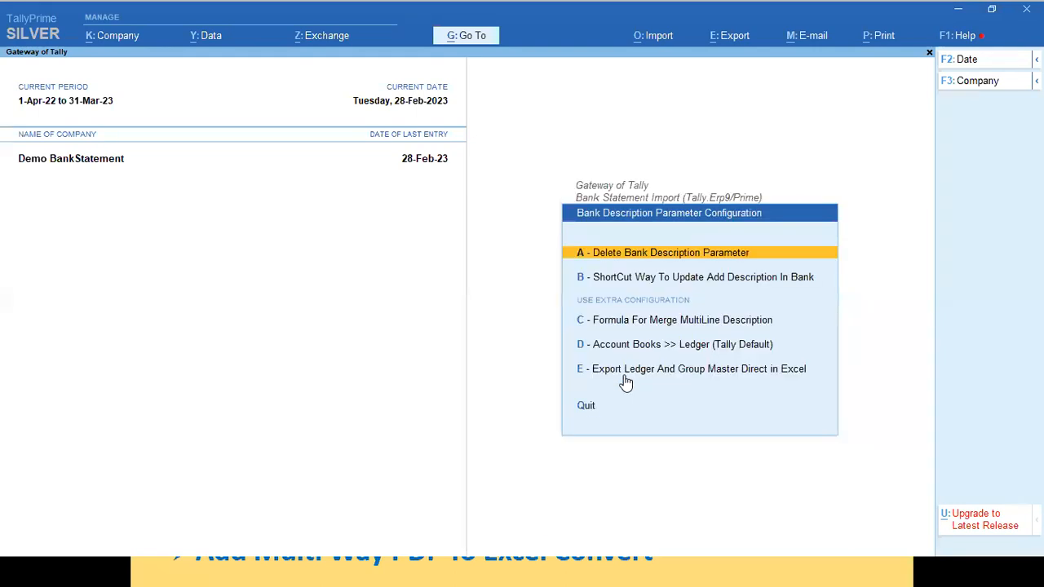
key(Escape)
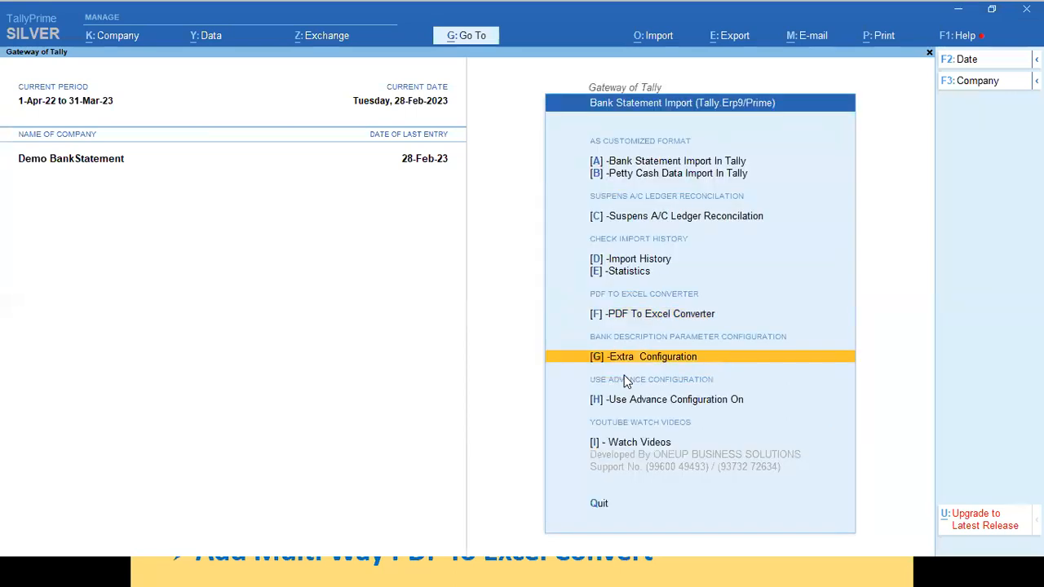
key(Return)
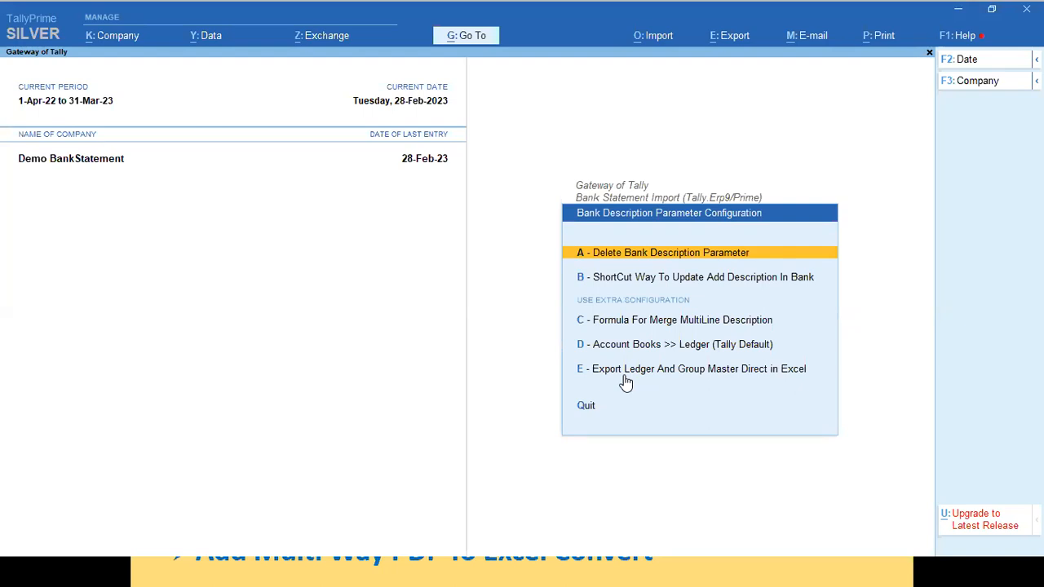
click(624, 371)
key(Down)
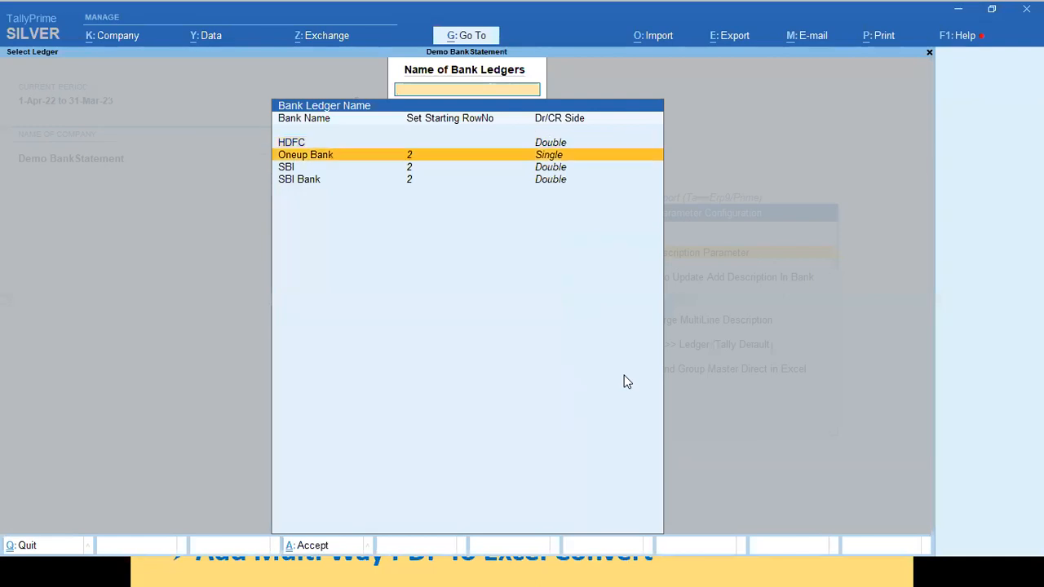
key(Down)
key(Down)
key(Return)
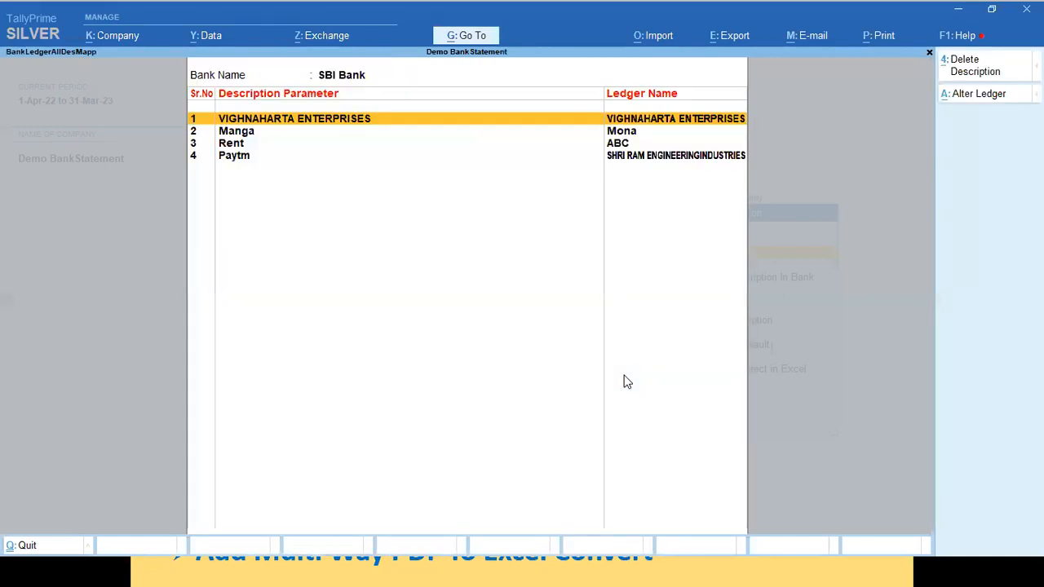
key(Down)
key(Down)
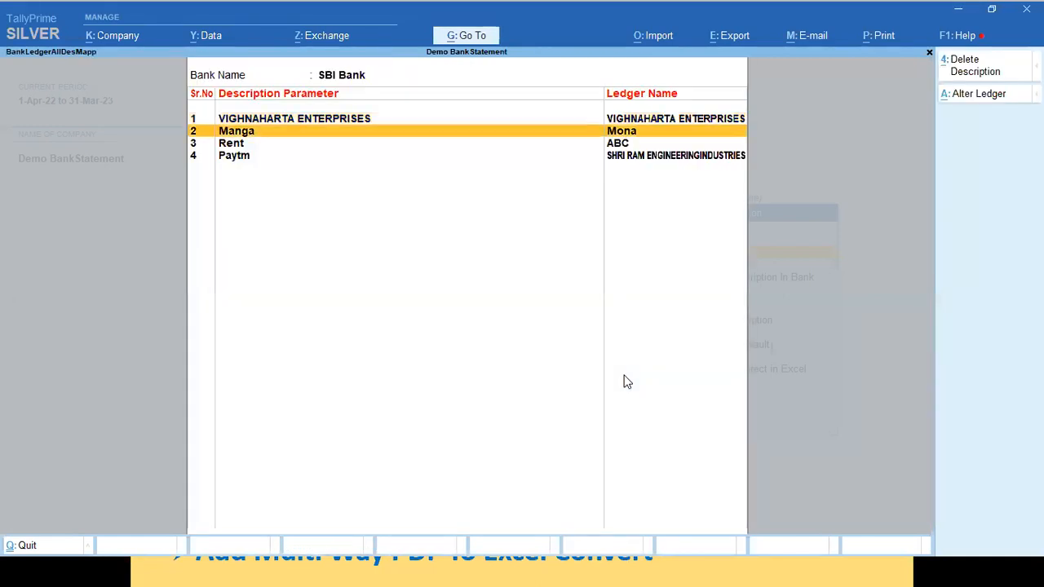
key(Escape)
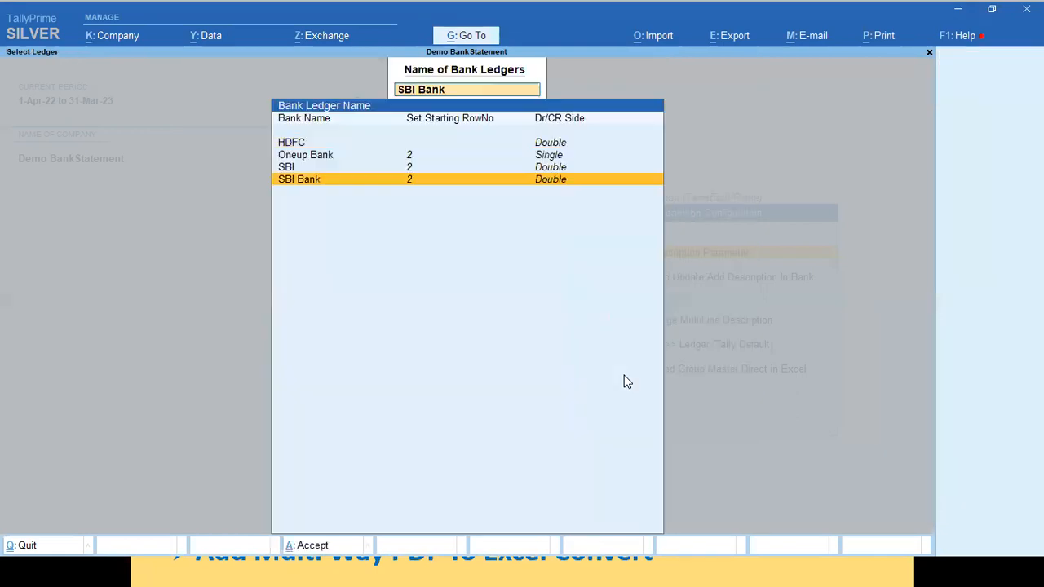
key(Escape)
Step: Enter the suggestion description Upi in the shortcut description form and map it to the Google Pay ledger
key(Down)
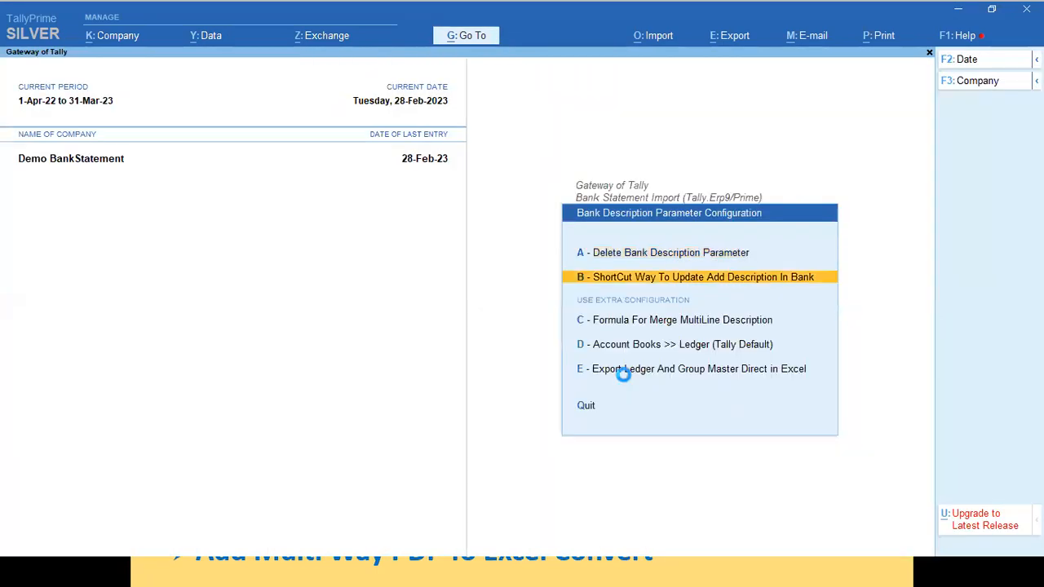
key(Return)
text(Abc)
key(BackSpace)
key(BackSpace)
key(BackSpace)
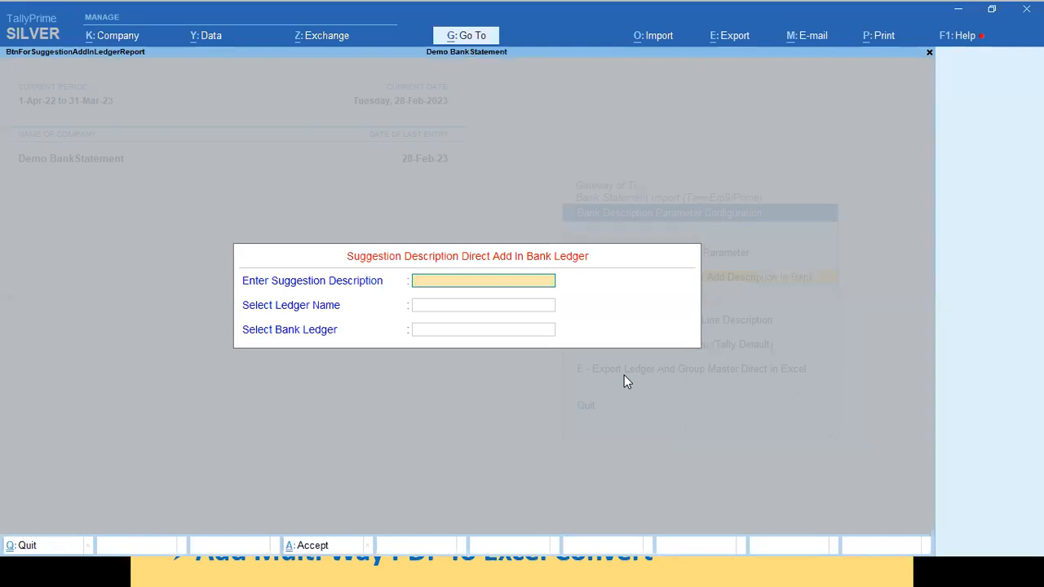
text(Upi)
key(Return)
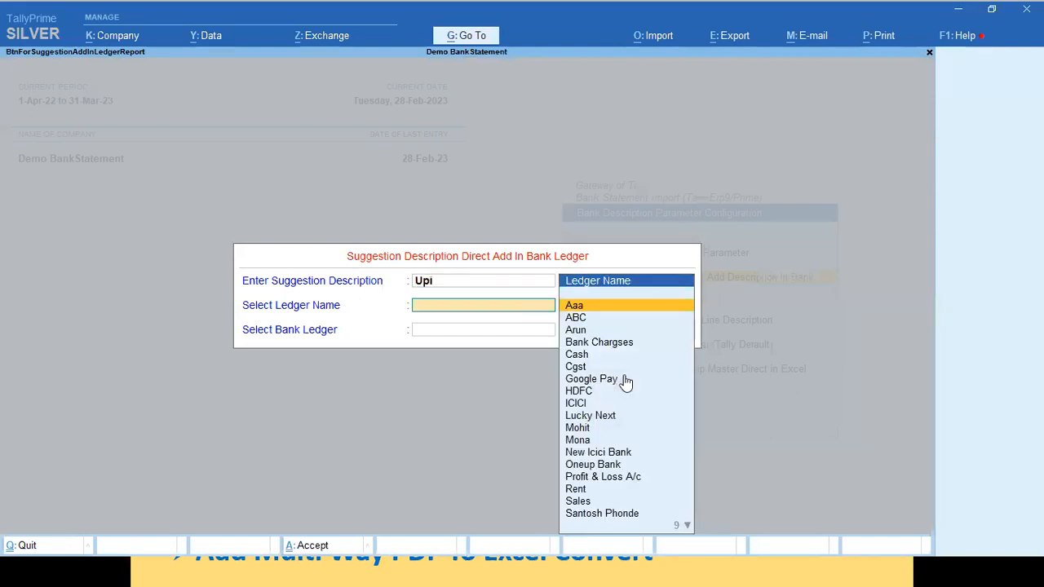
key(Down)
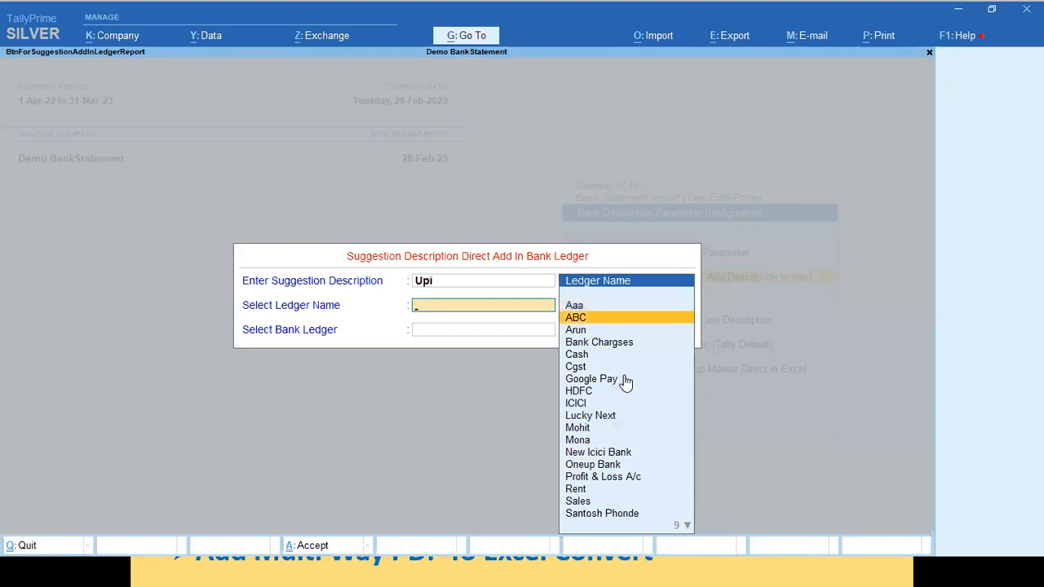
key(Down)
key(Down)
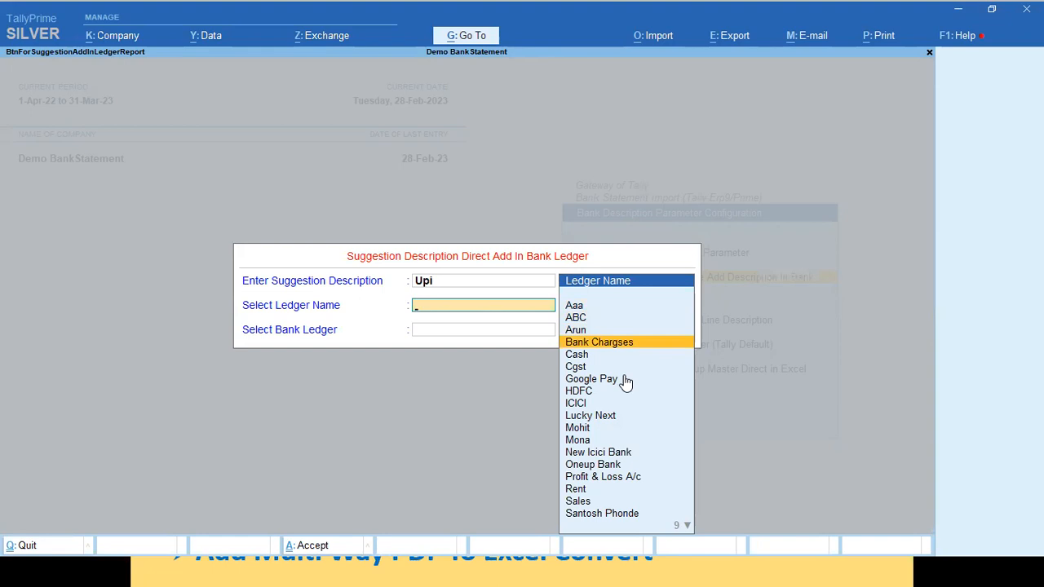
key(Down)
key(Down)
key(Down)
key(Return)
Step: Assign the Upi suggestion description to the SBI Bank ledger and accept the update
key(Down)
key(Down)
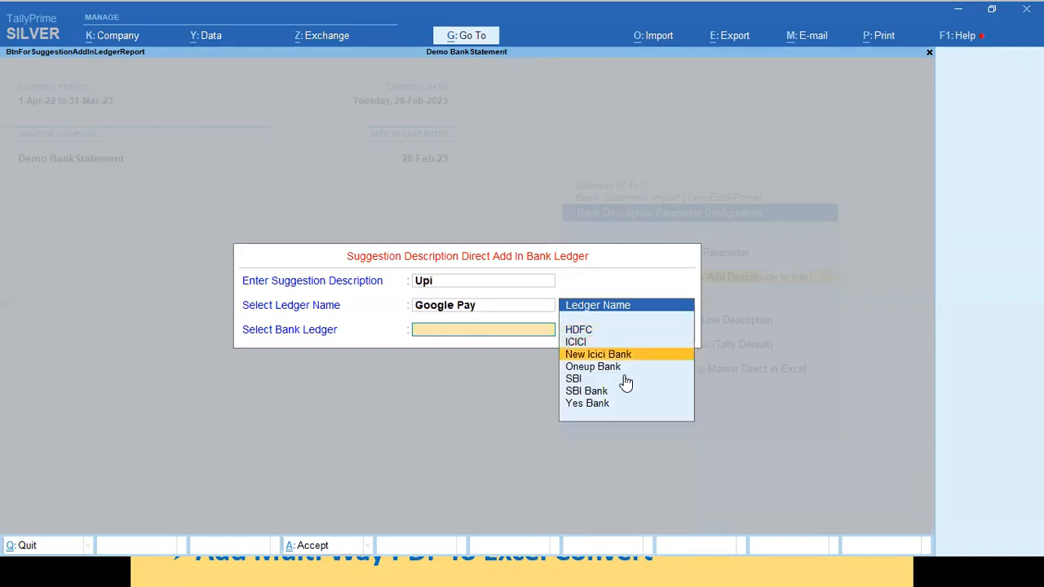
key(Down)
key(Down)
key(Down)
key(Return)
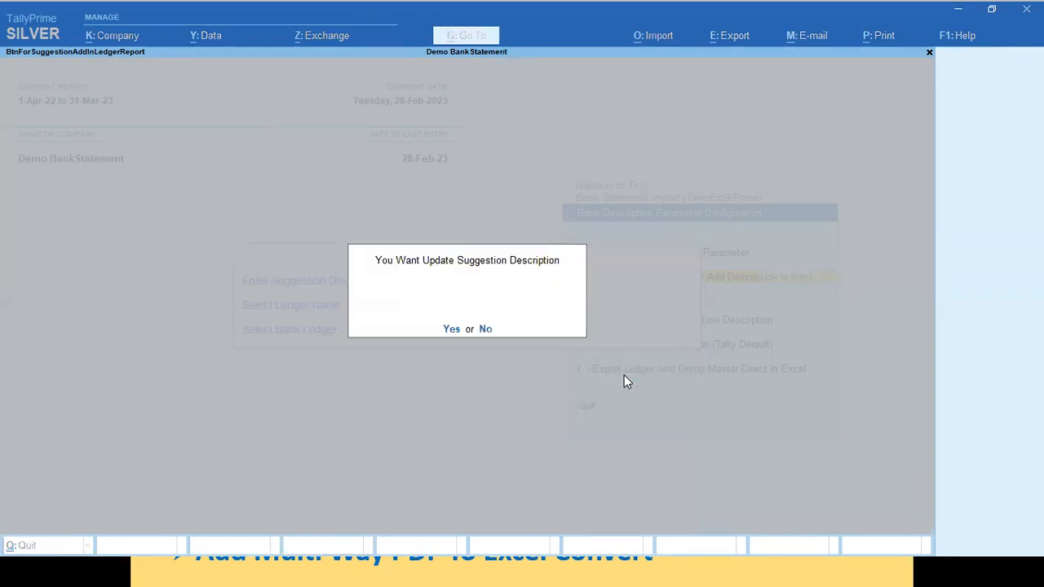
key(Return)
key(Return)
key(Escape)
key(y)
Step: Check SBI Bank's description parameter list for the Upi entry mapped to Google Pay
key(Up)
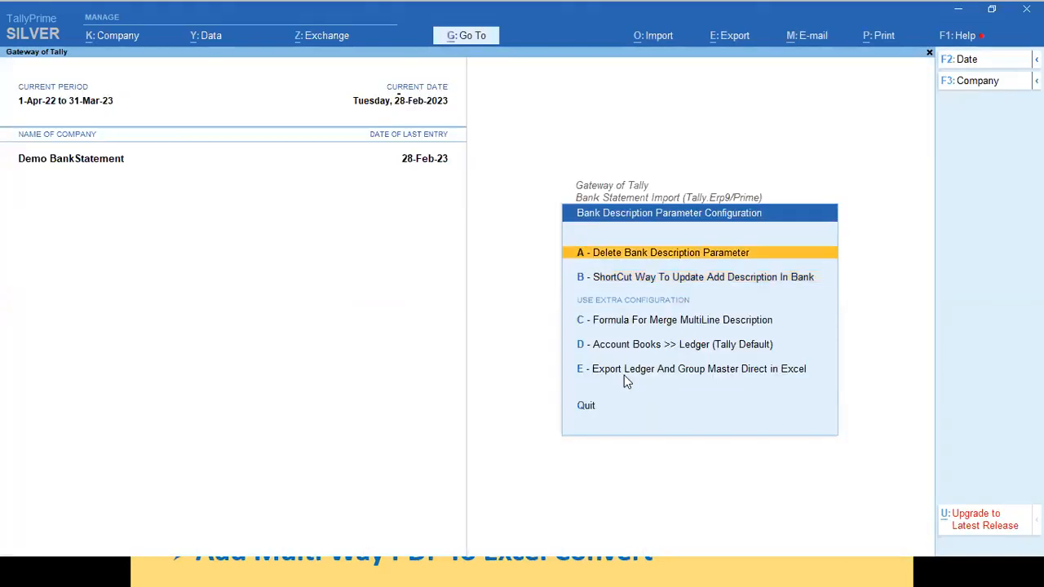
key(Return)
key(Down)
key(Down)
key(Down)
key(Return)
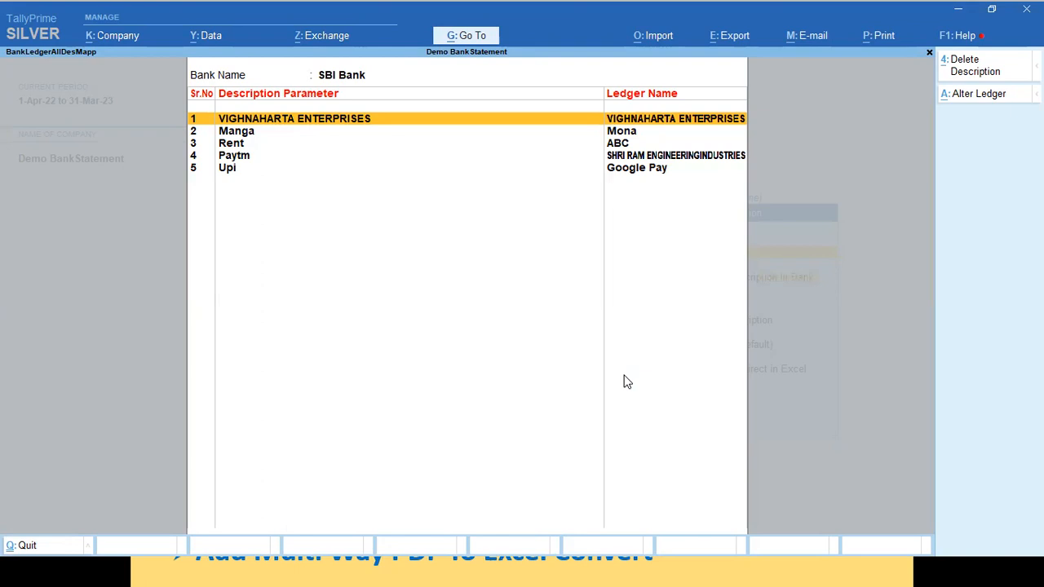
key(Down)
key(Down)
key(Down)
key(Down)
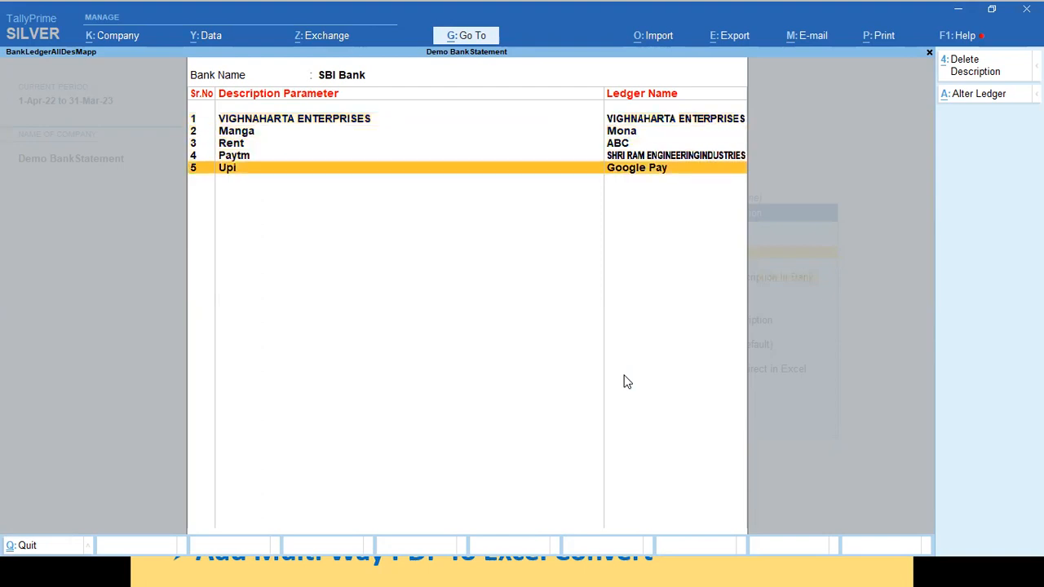
Step: Delete the Rent, Paytm and Upi description parameters together from SBI Bank's mapping list
key(space)
key(shift+Up)
key(shift+Up)
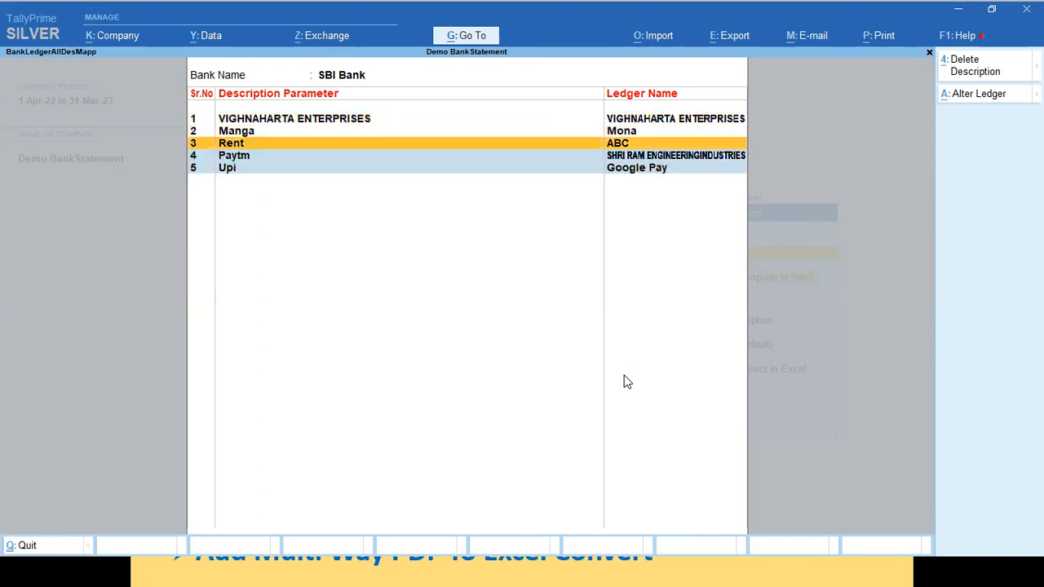
key(Up)
key(space)
key(Down)
key(Up)
key(Down)
key(Down)
key(Down)
key(Up)
key(Up)
key(Down)
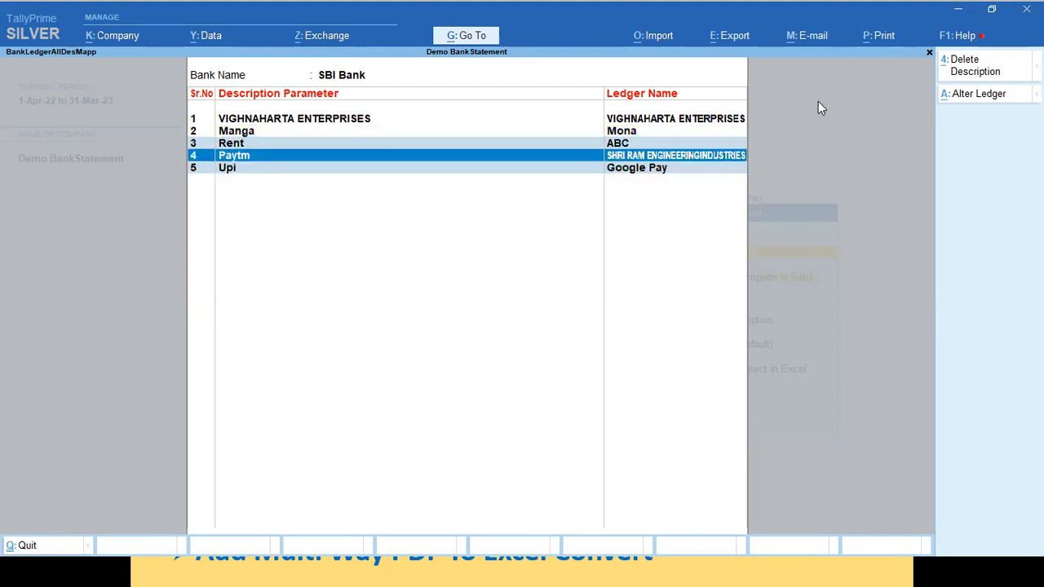
click(997, 65)
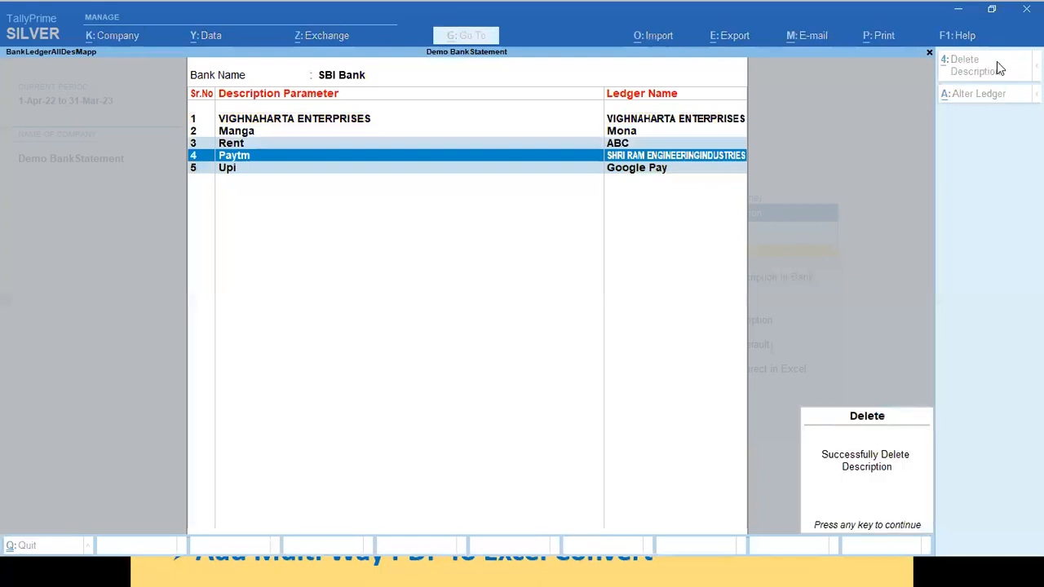
key(Return)
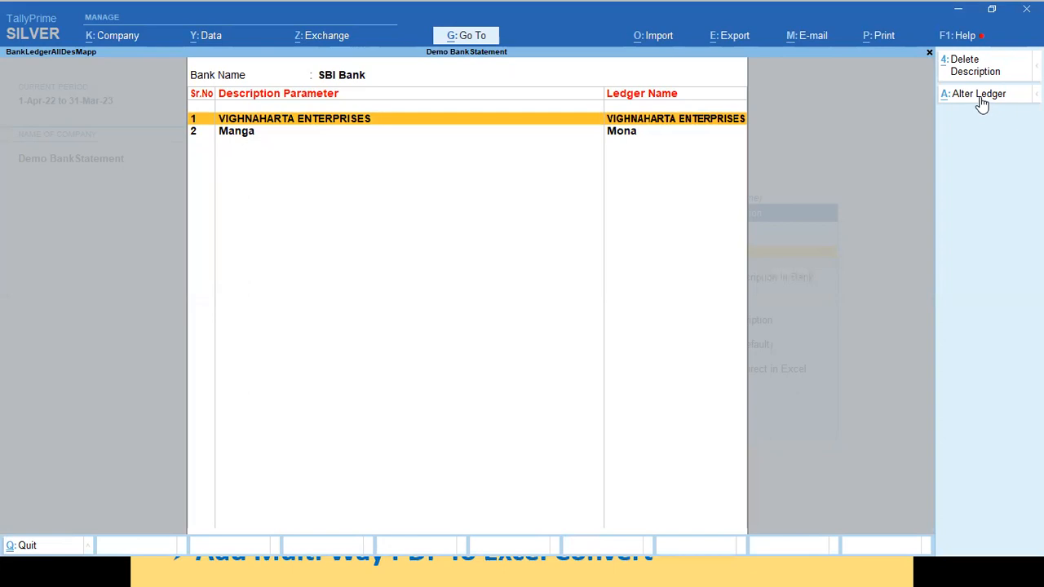
Step: Open the SBI Bank ledger for alteration from the description mapping report
click(982, 94)
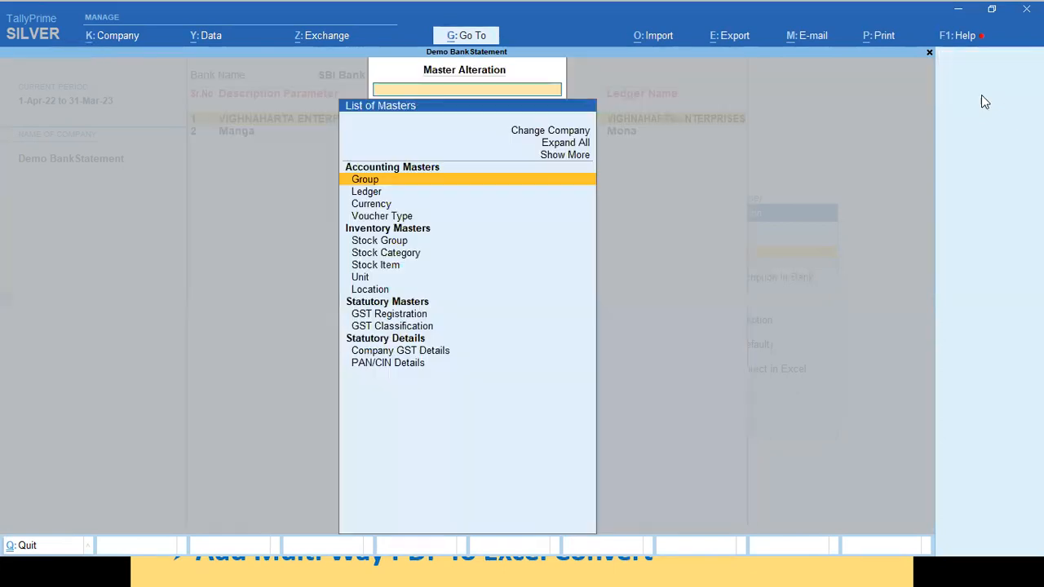
key(Down)
key(Return)
key(Down)
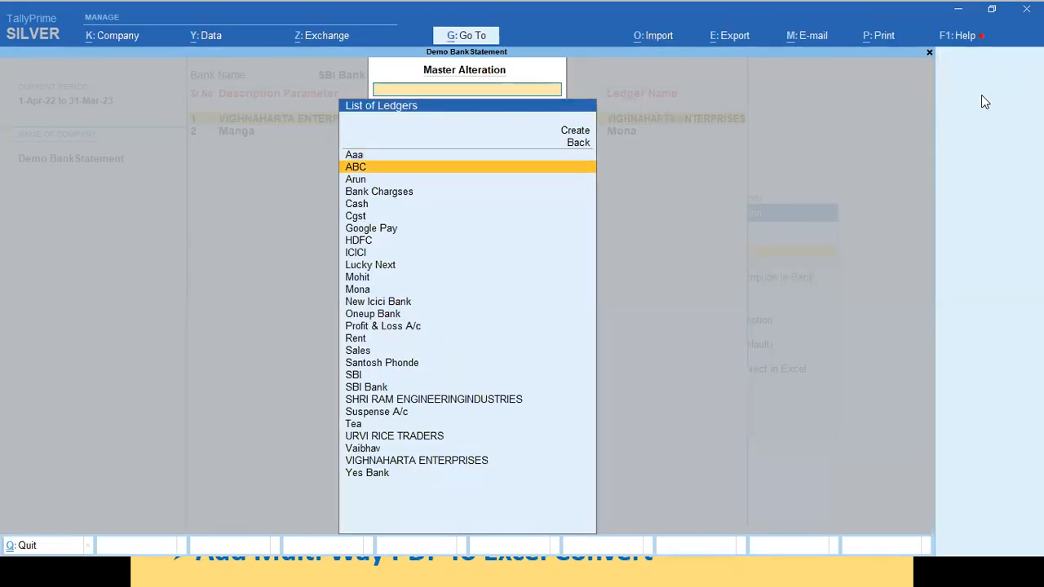
text(Sbi)
key(Down)
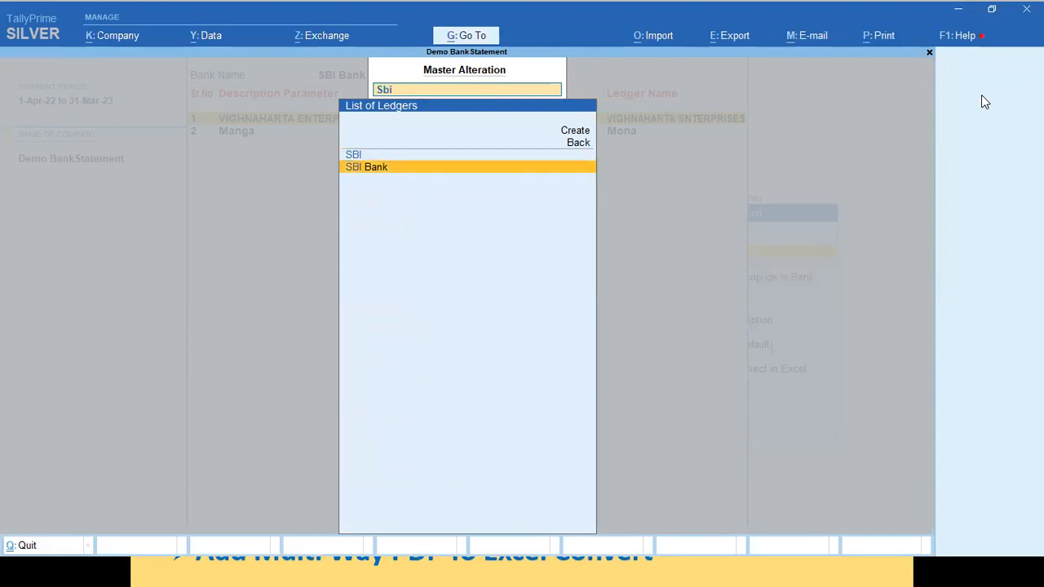
key(Return)
Step: Go through the SBI Bank ledger fields with Bank Name as Not Applicable and open its description parameter configuration
key(Return)
key(Return)
key(Return)
key(Return)
key(Return)
key(Return)
key(Return)
key(Return)
key(Return)
key(Return)
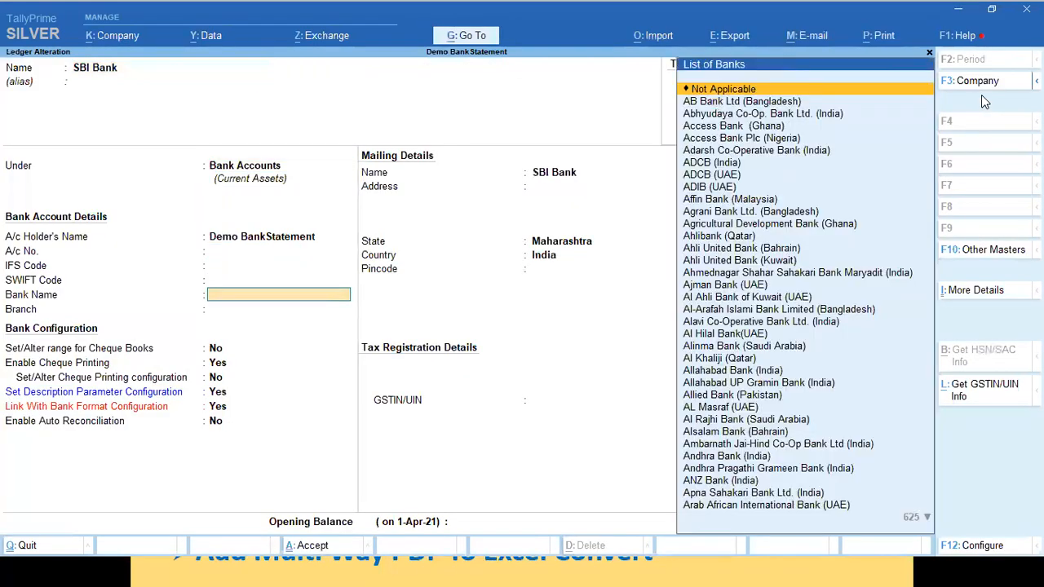
key(Return)
key(Return)
key(Return)
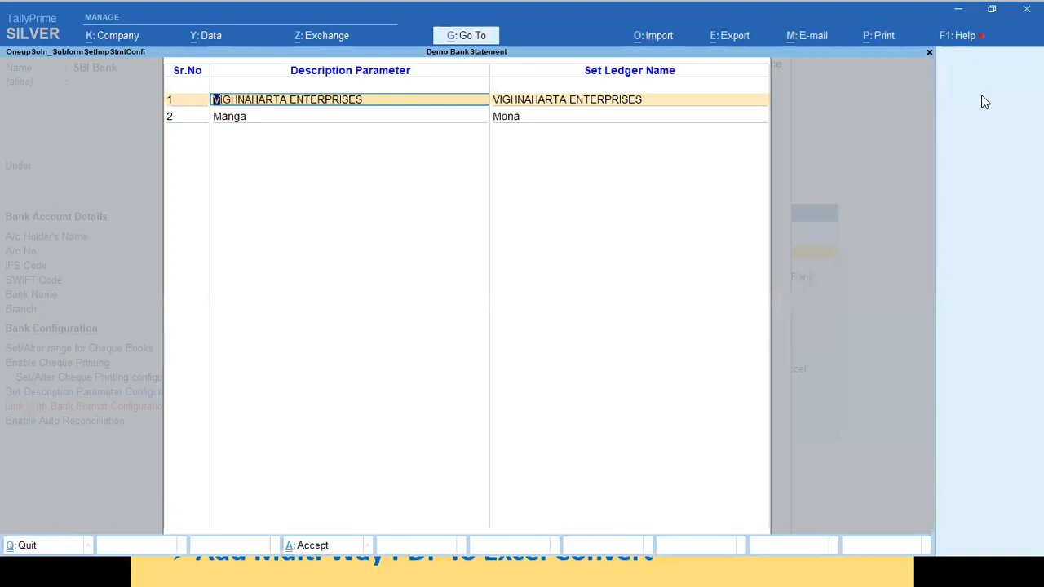
Step: Clear the second row's description parameter and set its ledger to Not Applicable
key(Return)
key(Return)
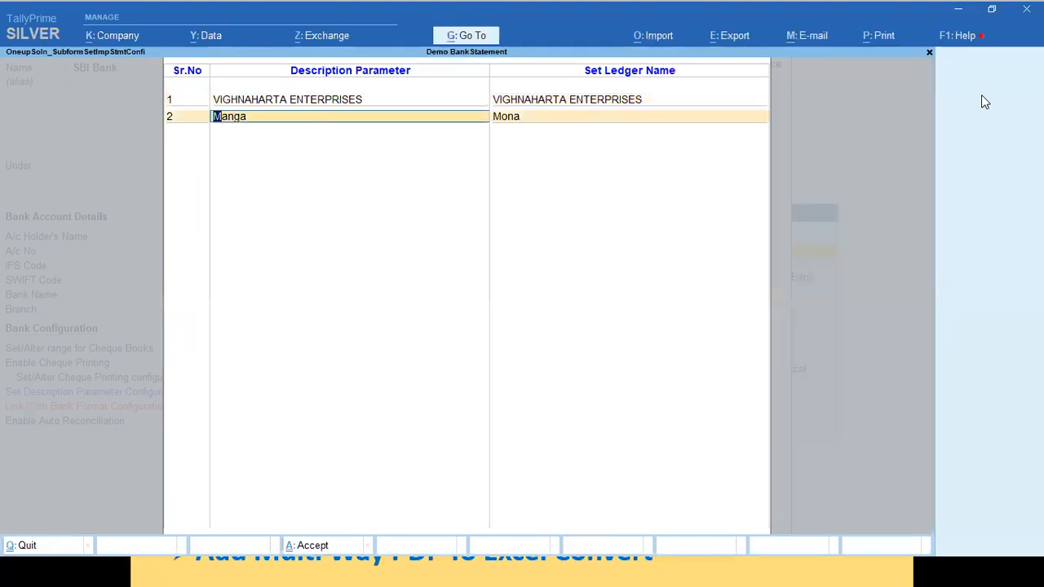
key(BackSpace)
key(Return)
text(No)
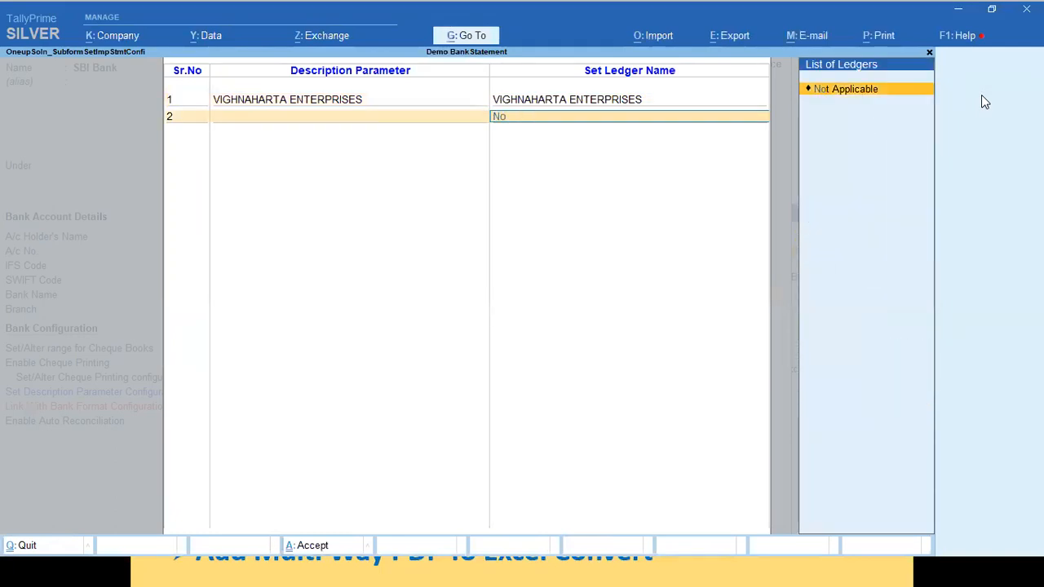
key(Return)
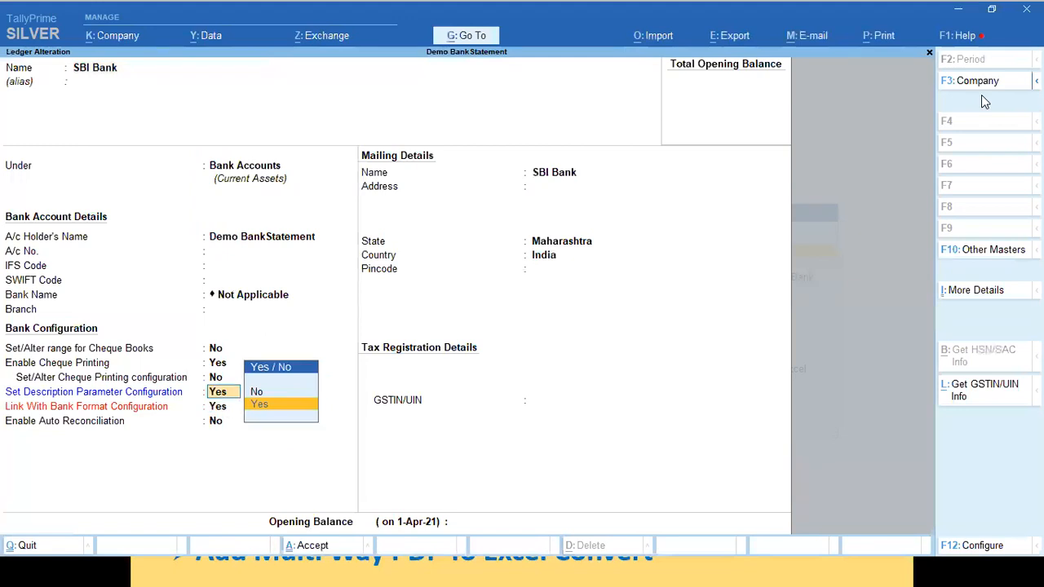
Step: Reopen the description parameter configuration and quit the ledger alteration without saving
key(Return)
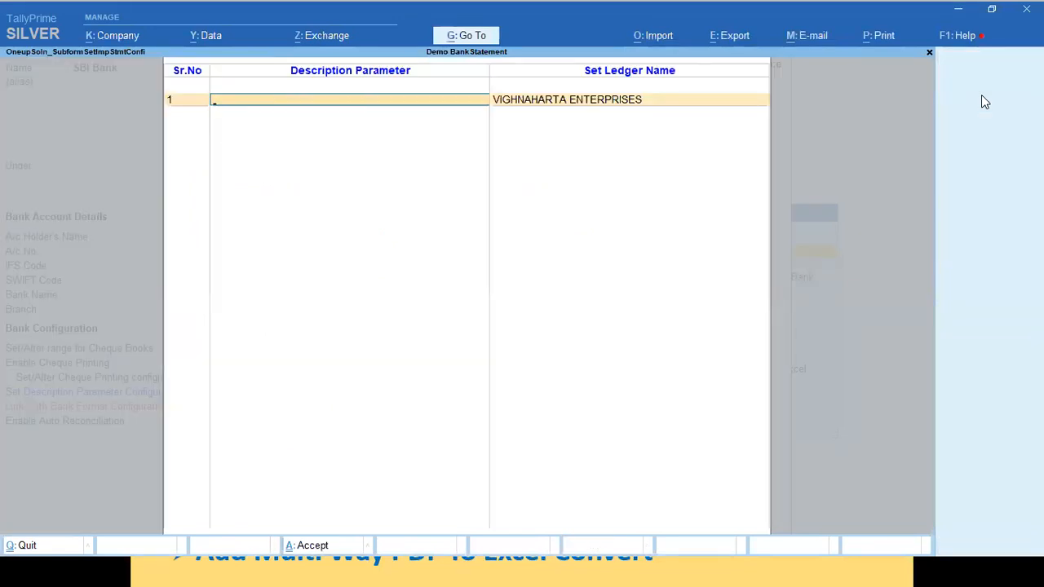
key(Escape)
key(Escape)
key(y)
key(Escape)
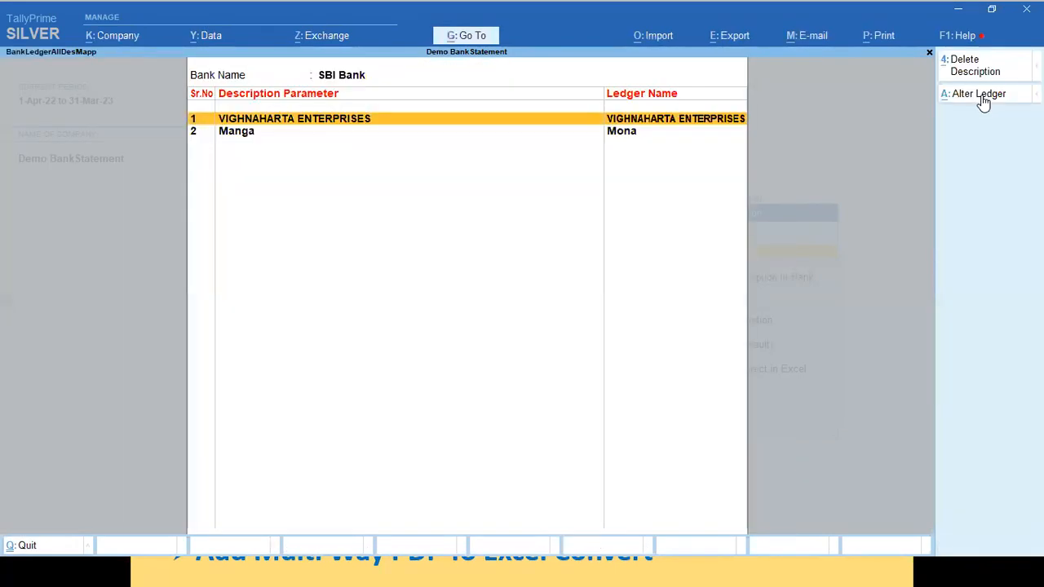
Step: Leave the description mapping report and view the Formula For Merge MultiLine Description
key(Escape)
key(Escape)
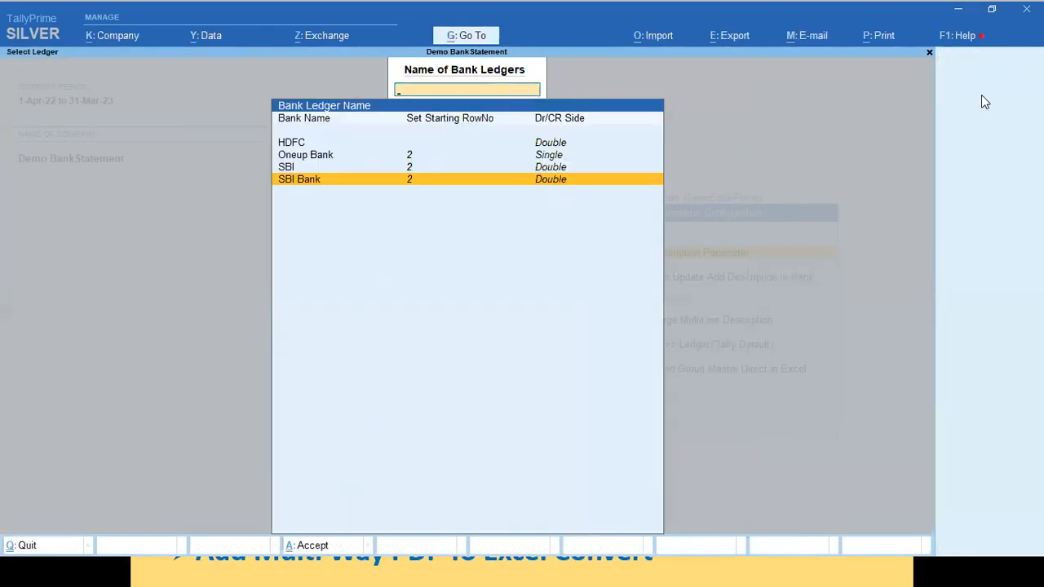
key(Escape)
key(Down)
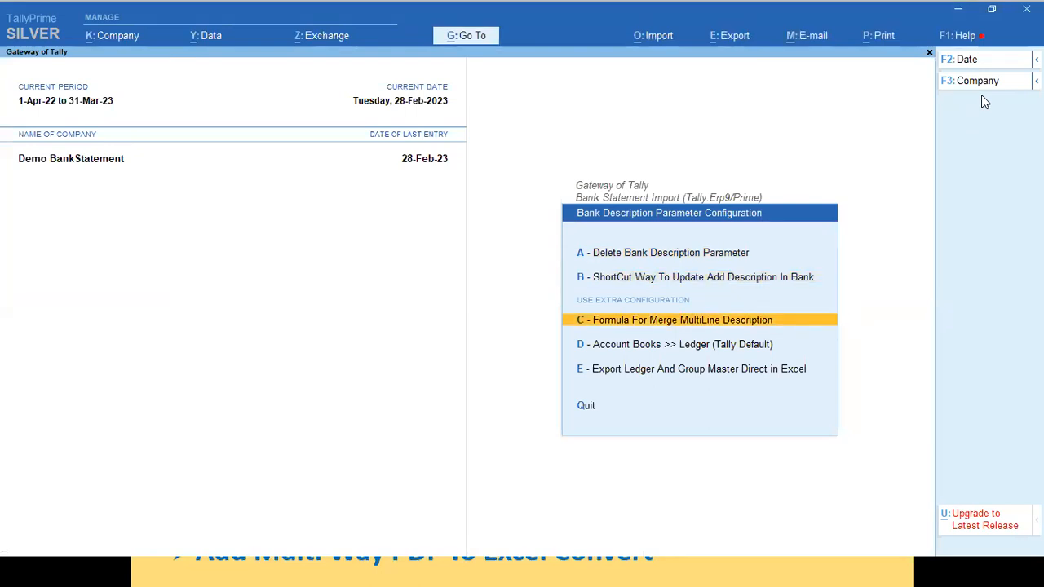
key(Return)
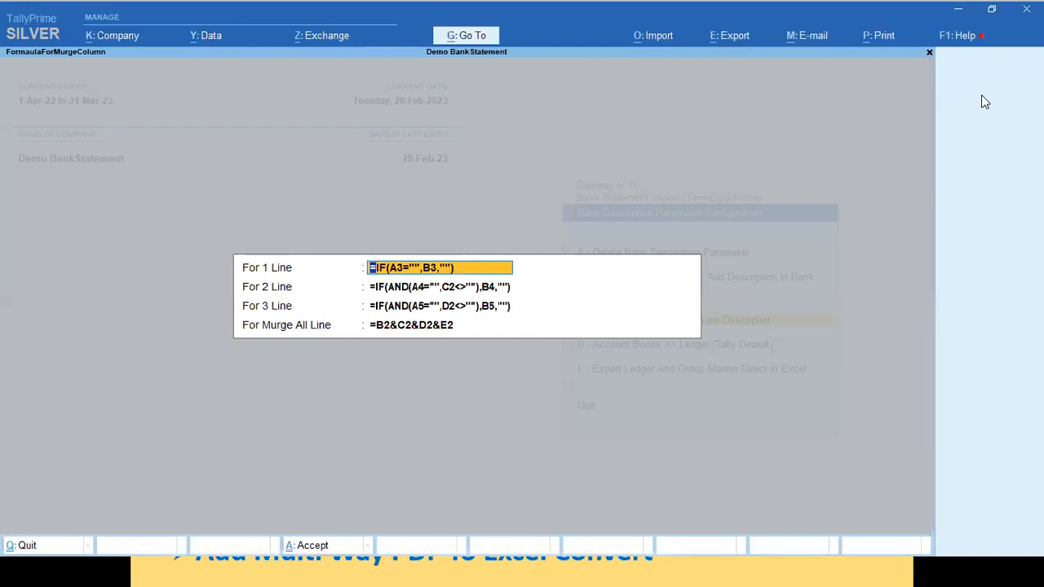
Step: Switch to the hdfcnew workbook in Excel and inspect the first transaction's narration split across B2 and B3
key(alt+Tab)
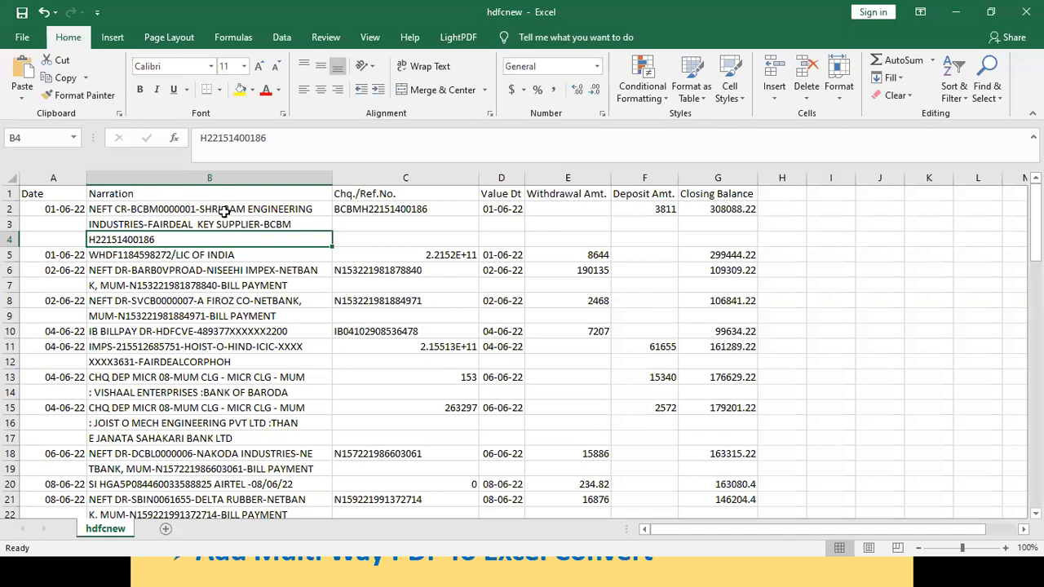
click(221, 212)
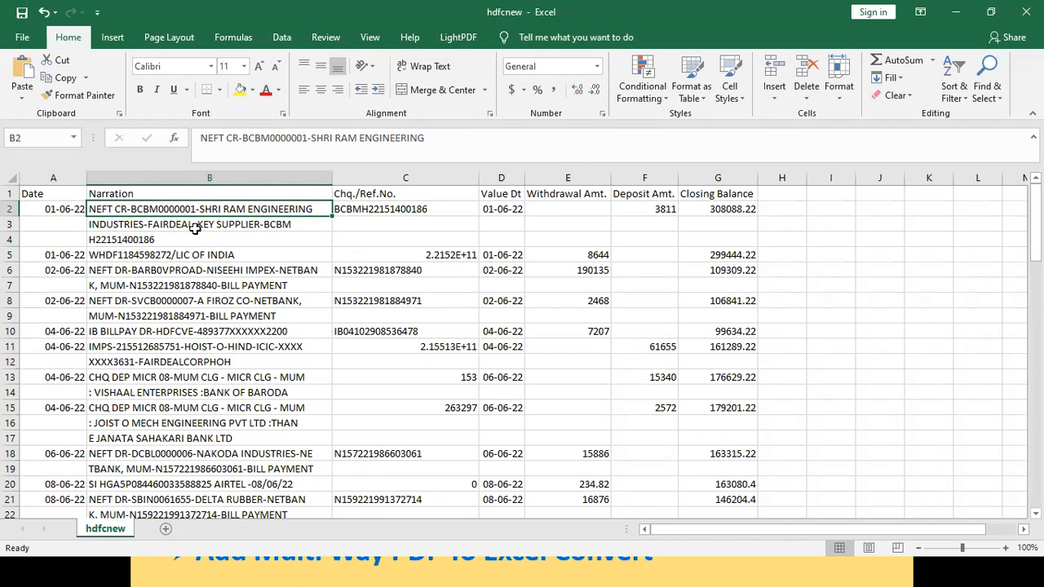
click(195, 230)
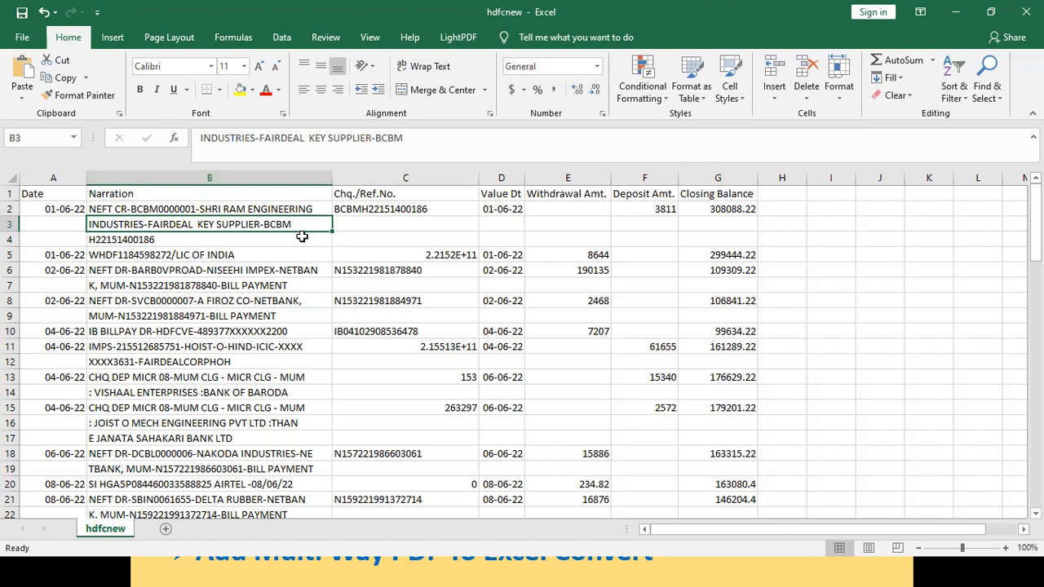
Step: Insert two blank columns between the Narration and Chq./Ref.No. columns
click(386, 178)
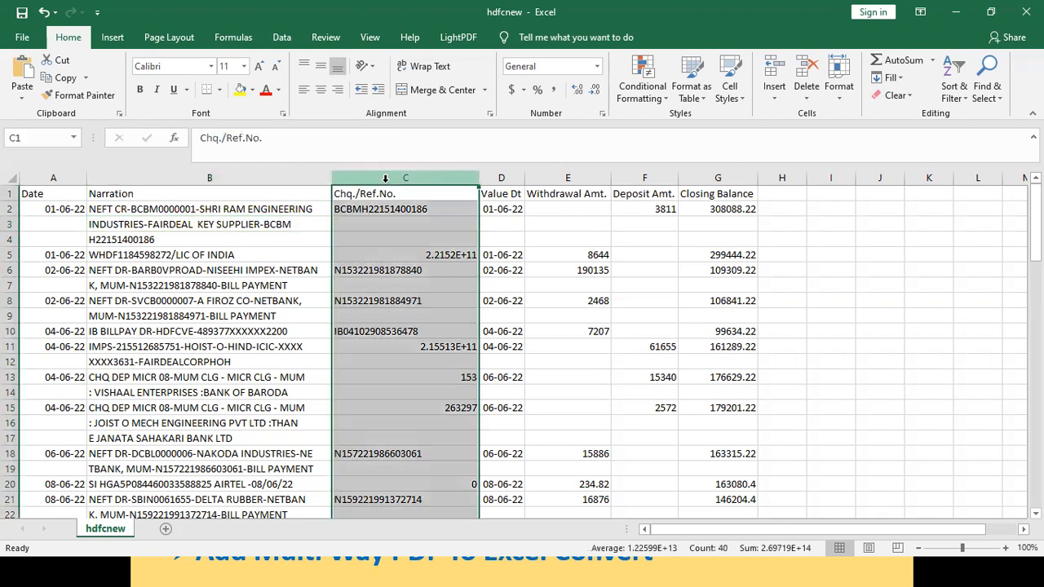
right_click(386, 178)
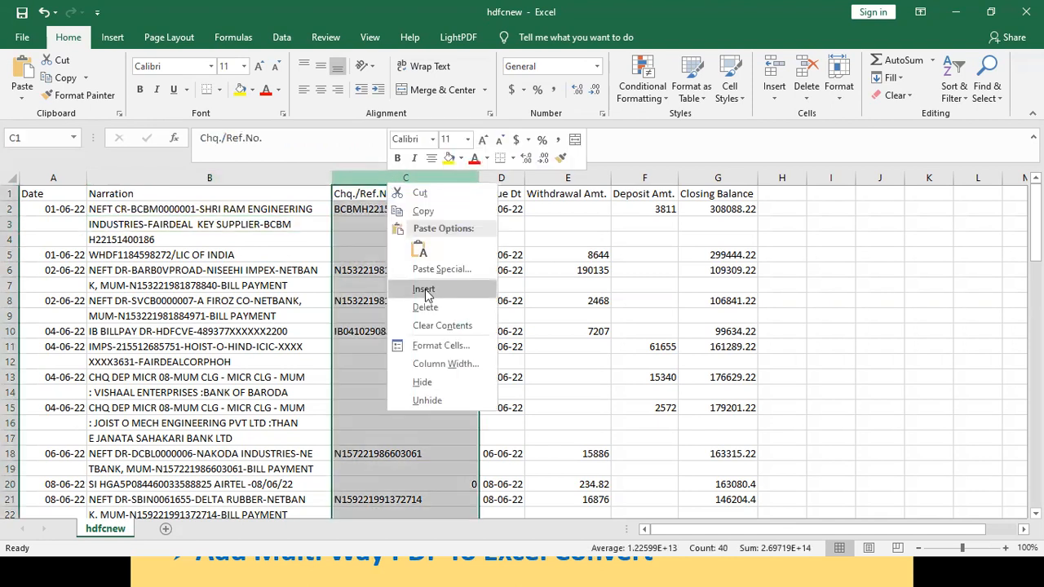
click(422, 287)
right_click(417, 177)
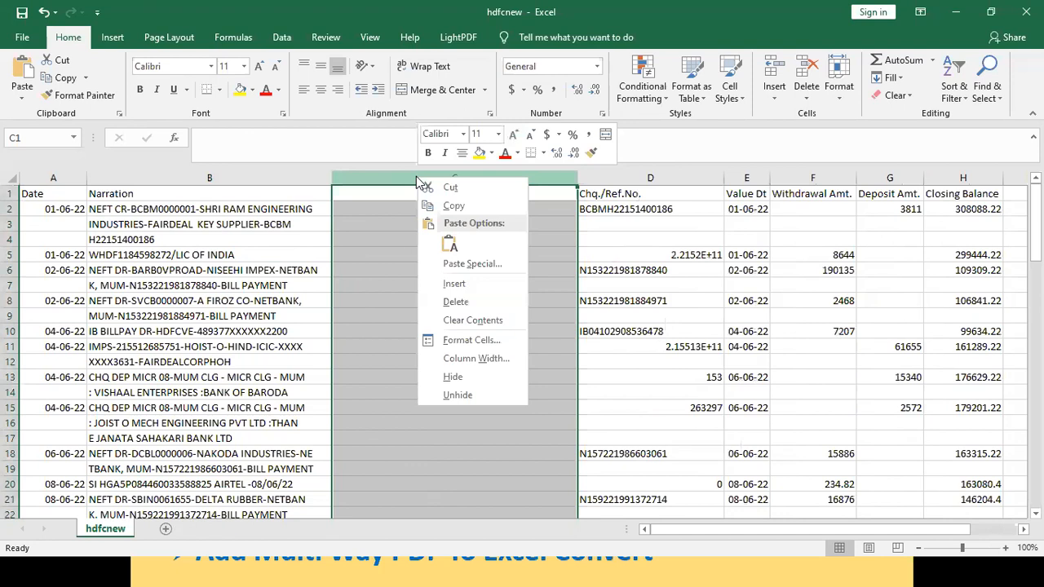
click(453, 284)
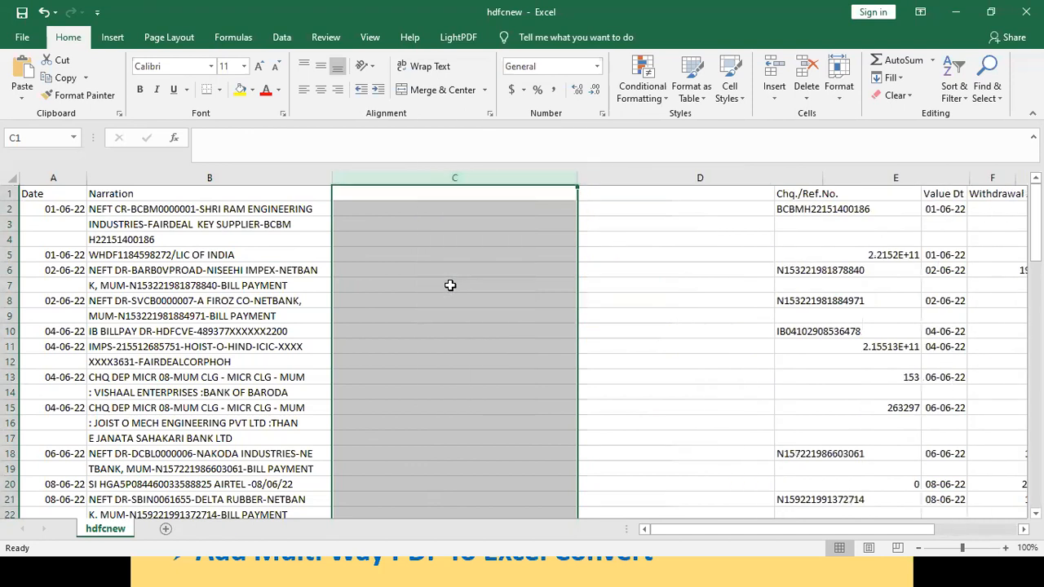
Step: Examine the Narration column for transactions whose descriptions run over several rows
click(218, 237)
key(Down)
key(Down)
key(Down)
key(Down)
key(Down)
key(Down)
key(Down)
key(Down)
key(Down)
key(Down)
key(Down)
key(Down)
key(Down)
key(Down)
key(Down)
key(Down)
key(Down)
key(Down)
key(Down)
key(Down)
key(Up)
key(Up)
key(Up)
key(Up)
key(Up)
key(Up)
key(Up)
key(Up)
key(Up)
key(Up)
key(Up)
key(Up)
key(Up)
key(Up)
key(Down)
key(Down)
key(Down)
key(Down)
key(Down)
key(Down)
key(Down)
key(Down)
key(Down)
key(Down)
key(Down)
key(Down)
key(Down)
key(Down)
key(Down)
key(Up)
key(Up)
key(Up)
key(Up)
key(Up)
key(Up)
key(Up)
key(Up)
key(Up)
key(Up)
key(Up)
key(Up)
key(Up)
key(Up)
key(Up)
key(Up)
key(Up)
key(Up)
key(Up)
key(Up)
key(Up)
key(Up)
key(Up)
key(Up)
key(Up)
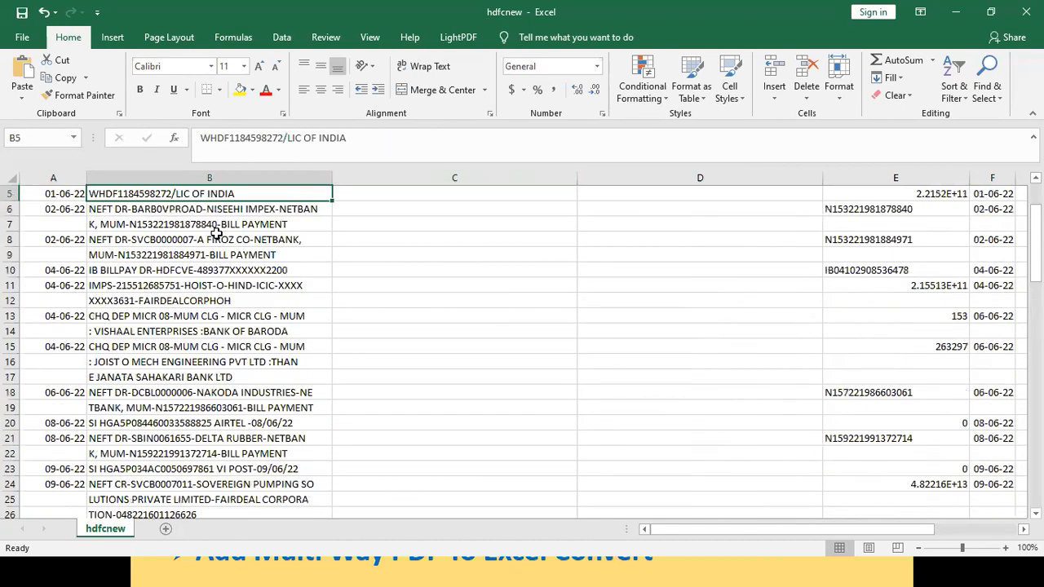
key(Up)
key(Up)
key(Up)
key(Up)
Step: Head the two new blank columns with 2 in C1 and 3 in D1
key(Right)
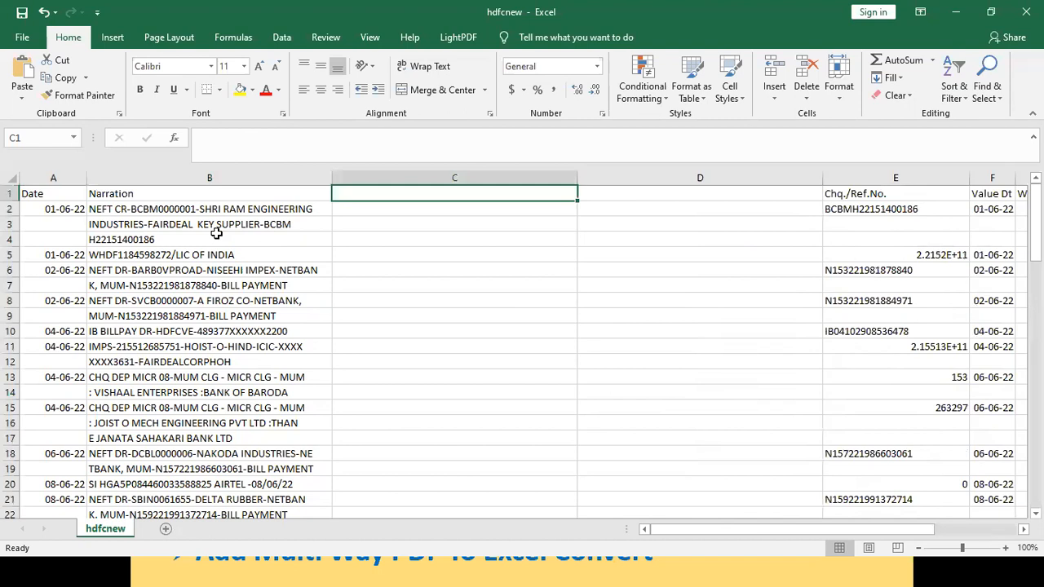
text(2)
key(ctrl+Return)
key(Right)
text(3)
key(Return)
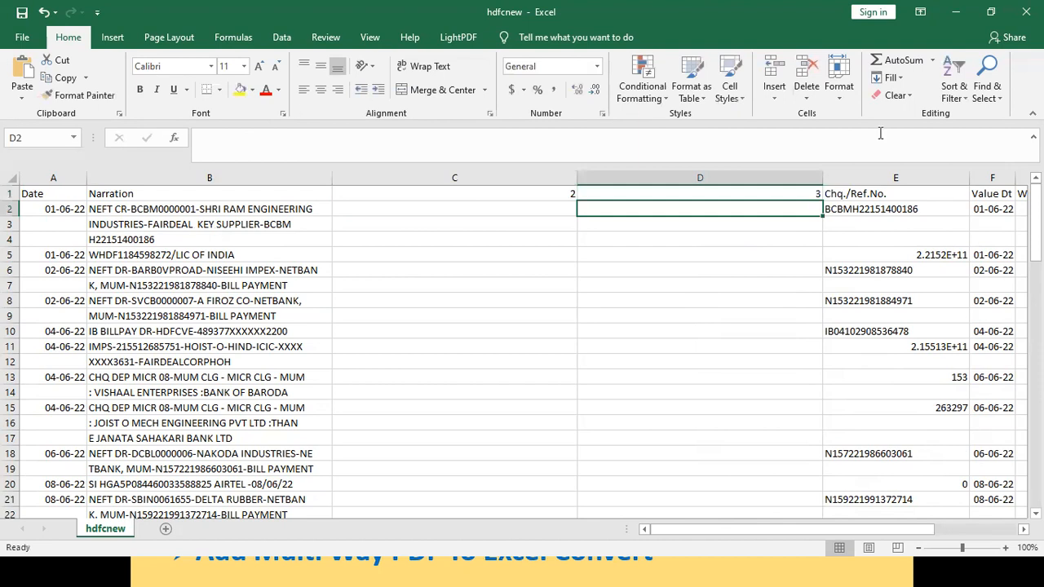
Step: Insert another column before Chq./Ref.No. and enter the heading Add in E1
right_click(896, 178)
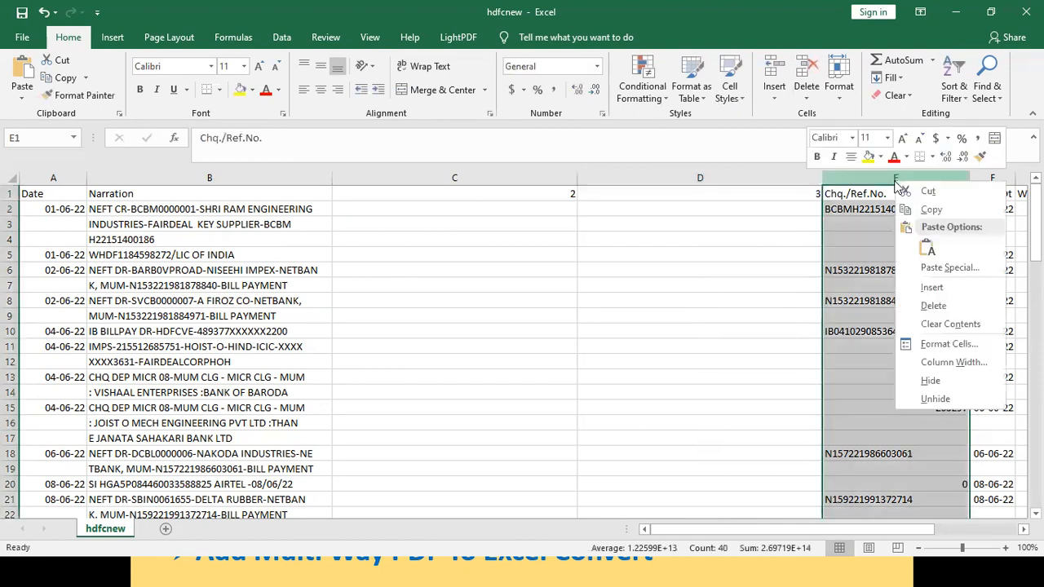
click(932, 287)
click(872, 191)
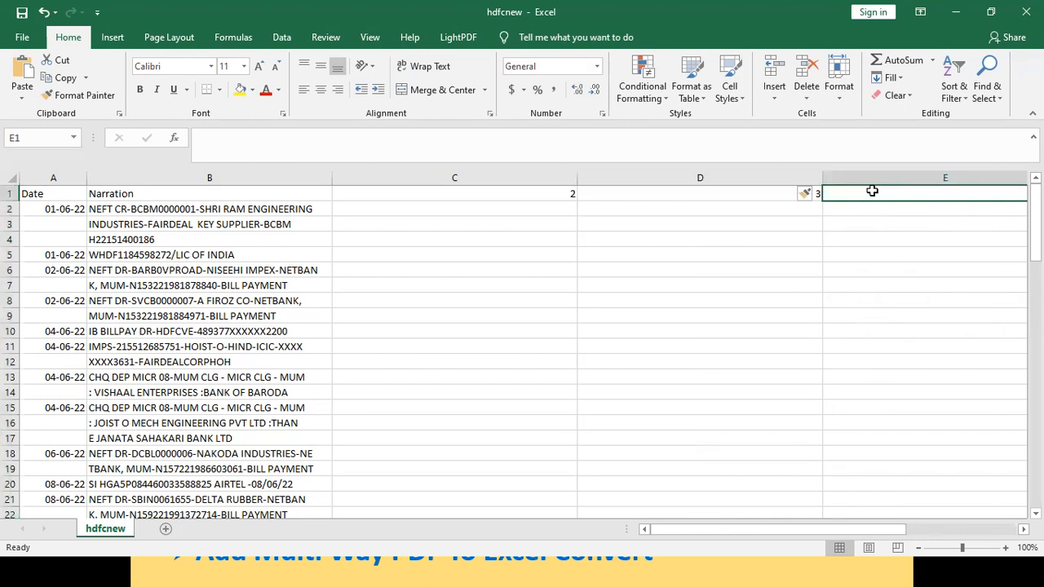
text(Add)
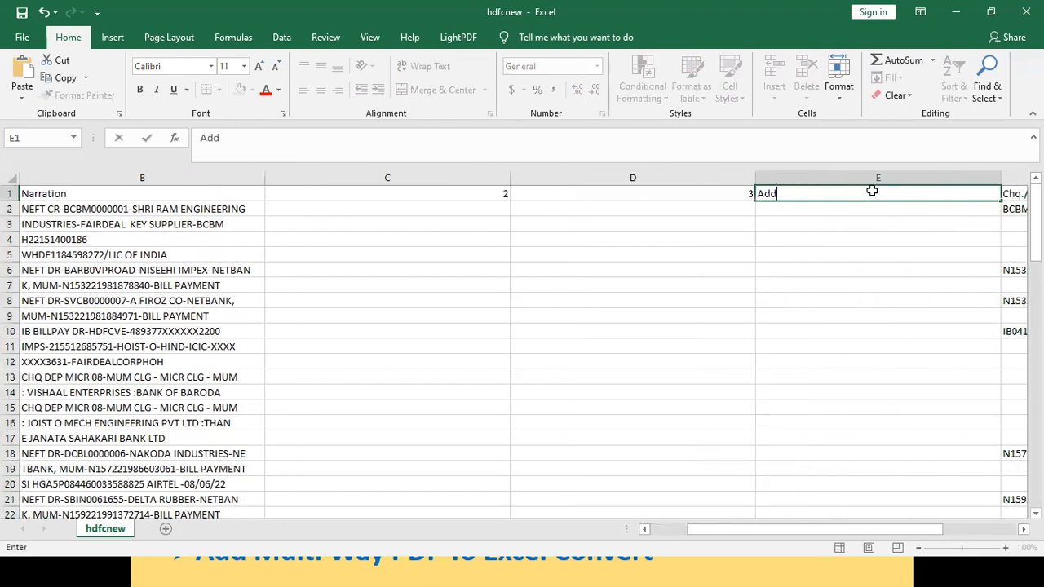
Step: Insert a column after Add and enter the heading "final des" in F1
click(1015, 178)
right_click(1015, 178)
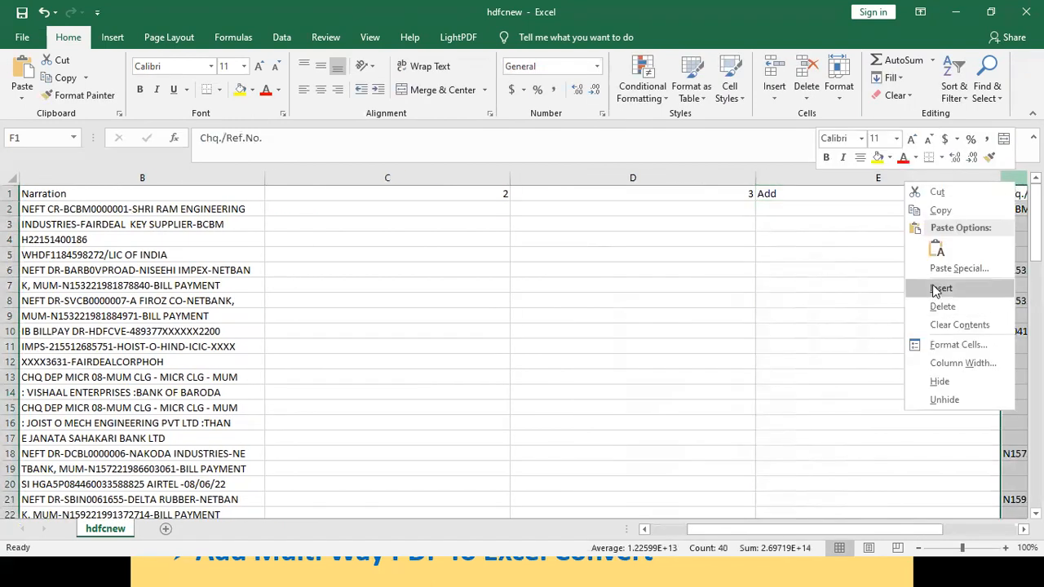
click(935, 290)
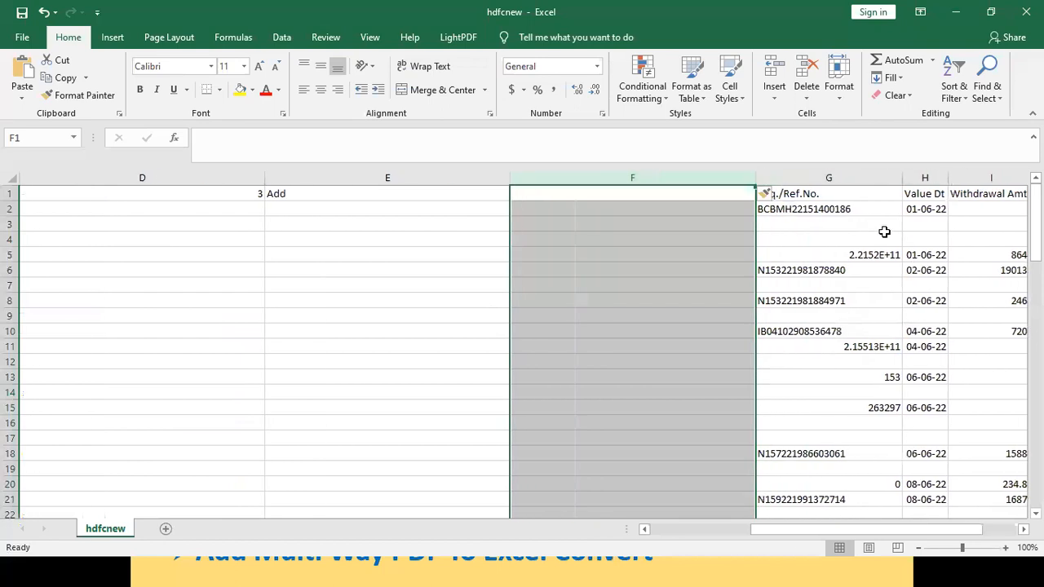
click(671, 196)
text(final des)
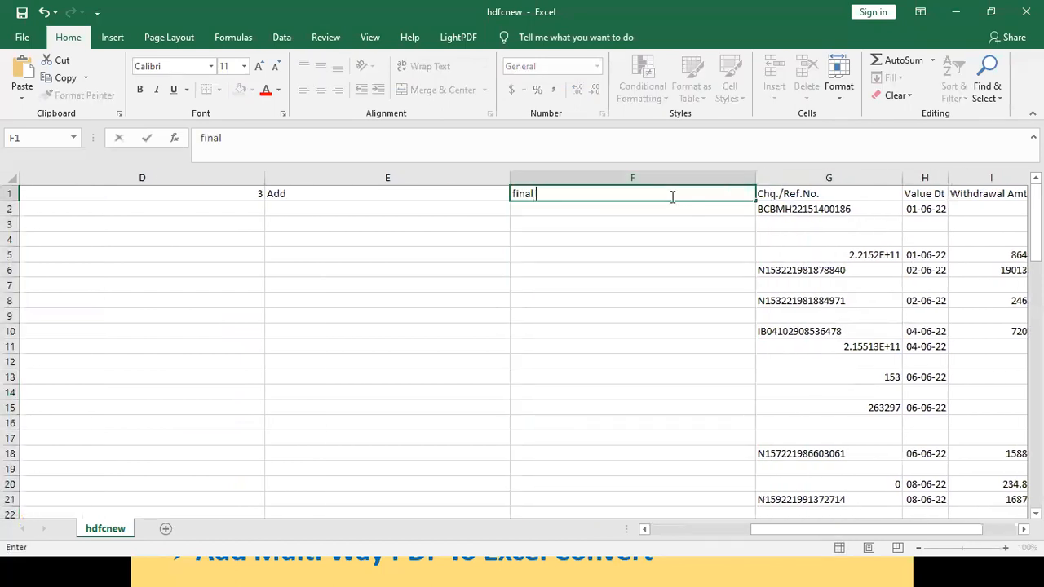
key(Return)
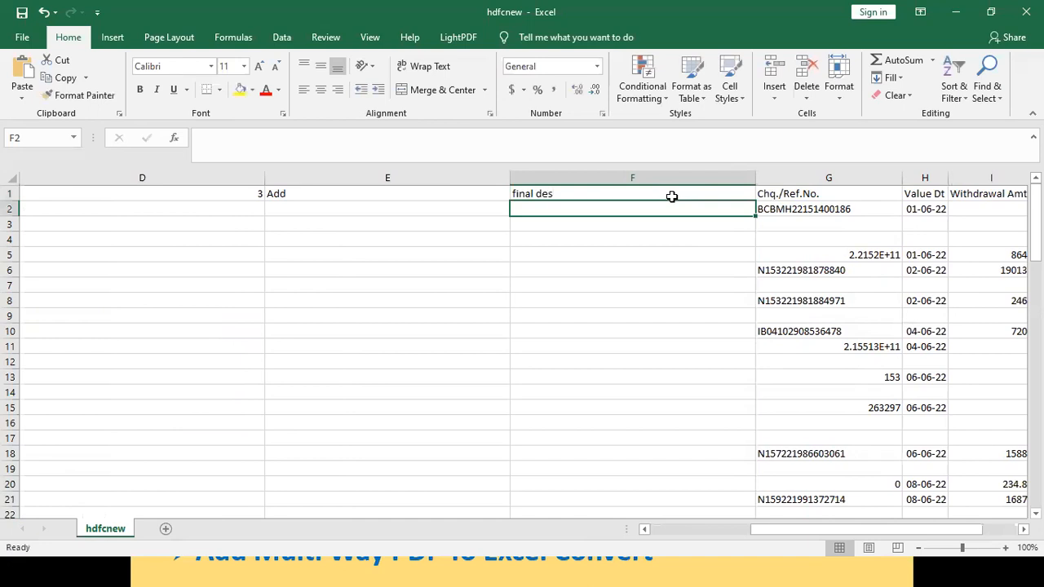
Step: Replace the Narration heading in B1 with 1
key(Left)
key(Left)
key(Left)
key(Left)
key(Left)
key(Right)
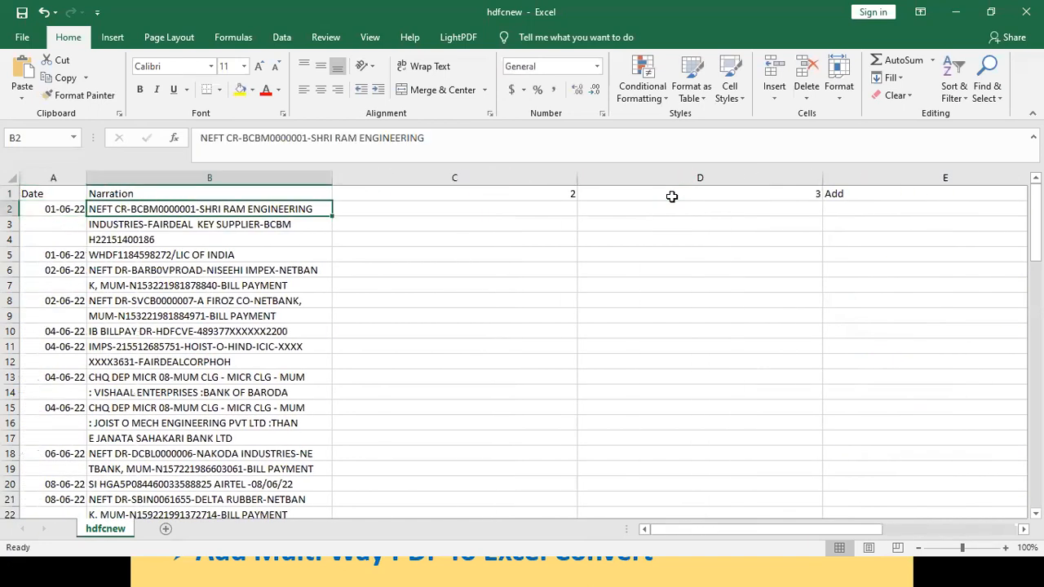
key(Right)
key(Up)
key(Left)
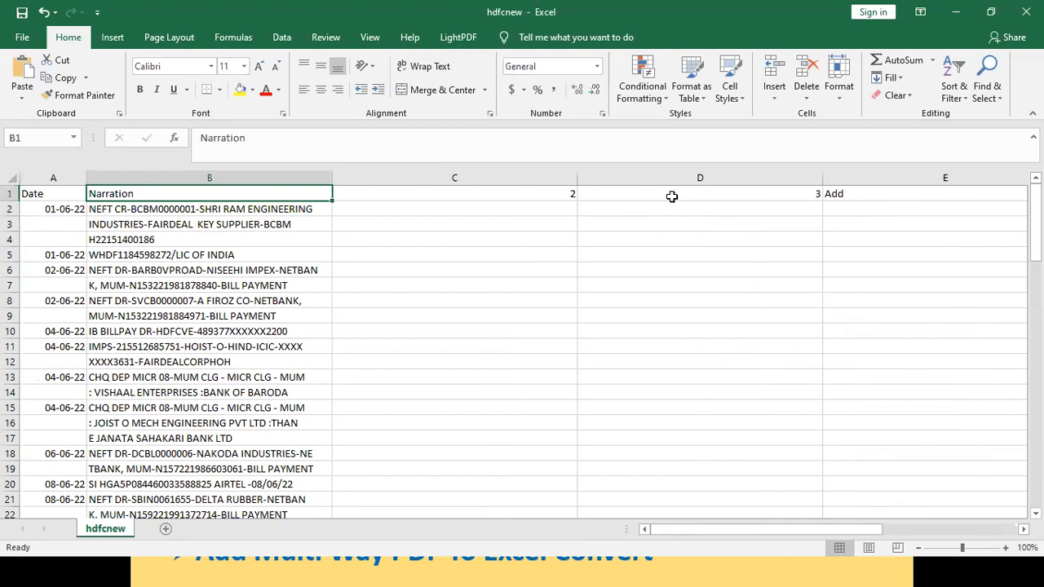
text(1)
key(Return)
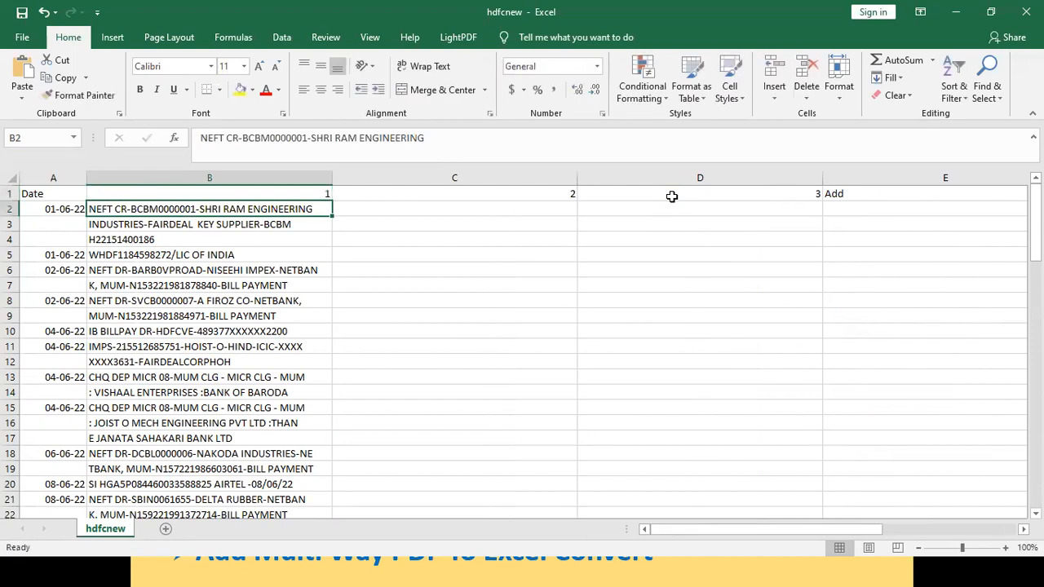
Step: Review the helper column headings across row 1, from the narration column to the final description column
key(Right)
key(Right)
key(Right)
key(Right)
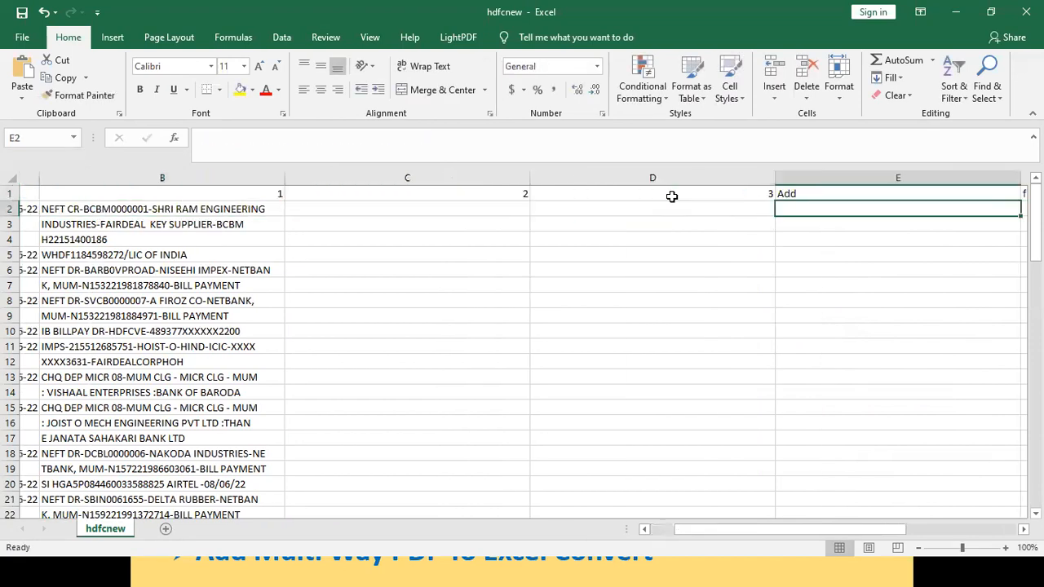
key(Left)
key(Left)
key(Left)
key(Left)
key(Left)
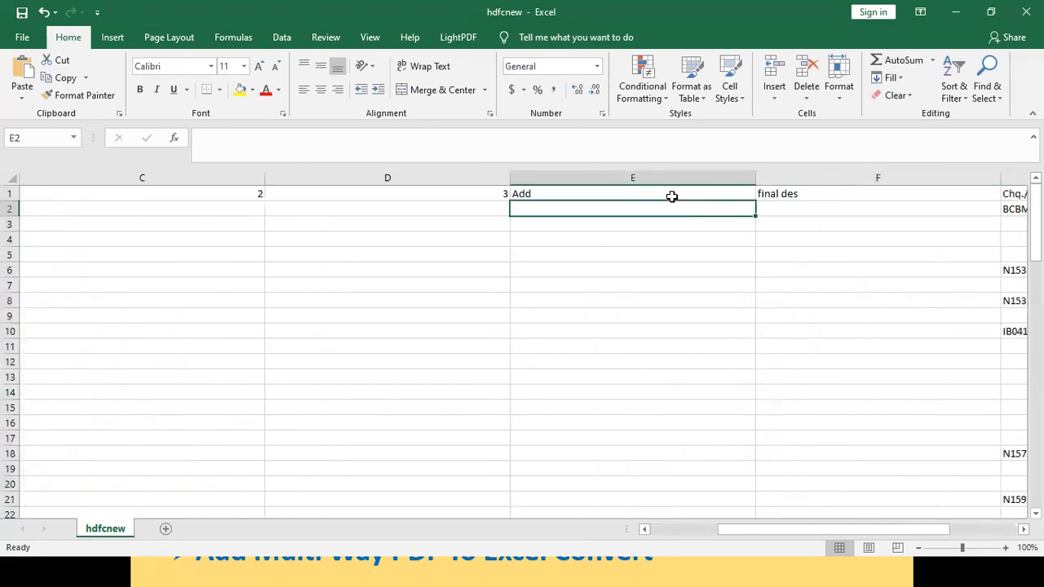
Step: Enter TallyPrime's formula for line 1, =IF(A3="",B3,""), in cell C2 of the bank statement workbook
key(Right)
key(Right)
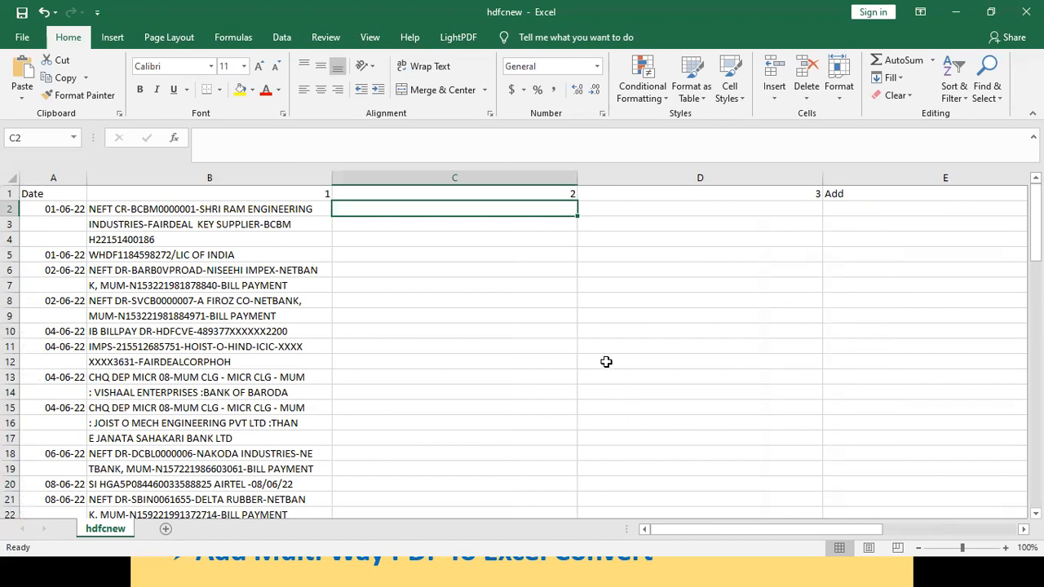
key(alt+Tab)
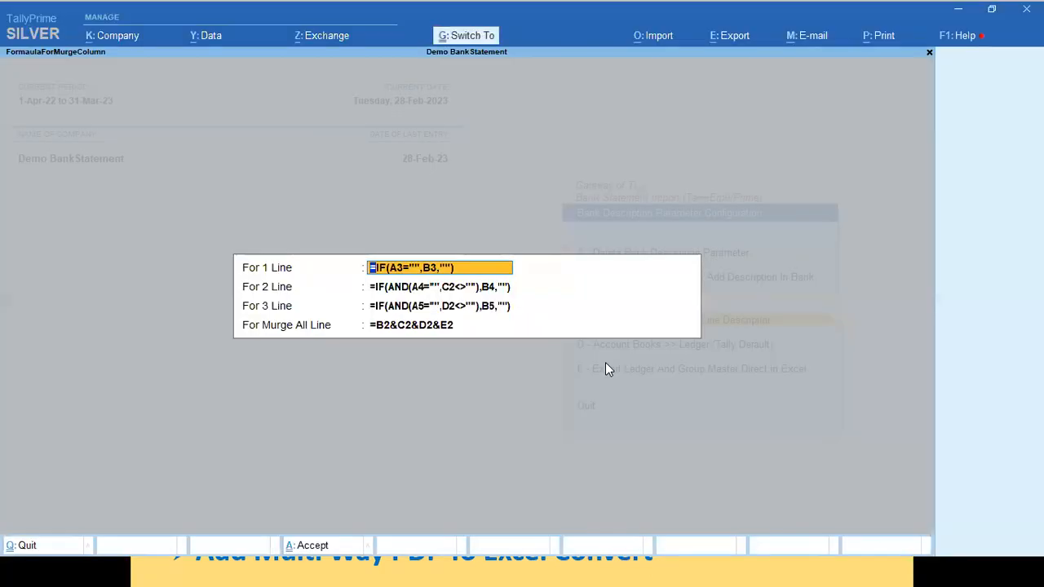
key(alt+Tab)
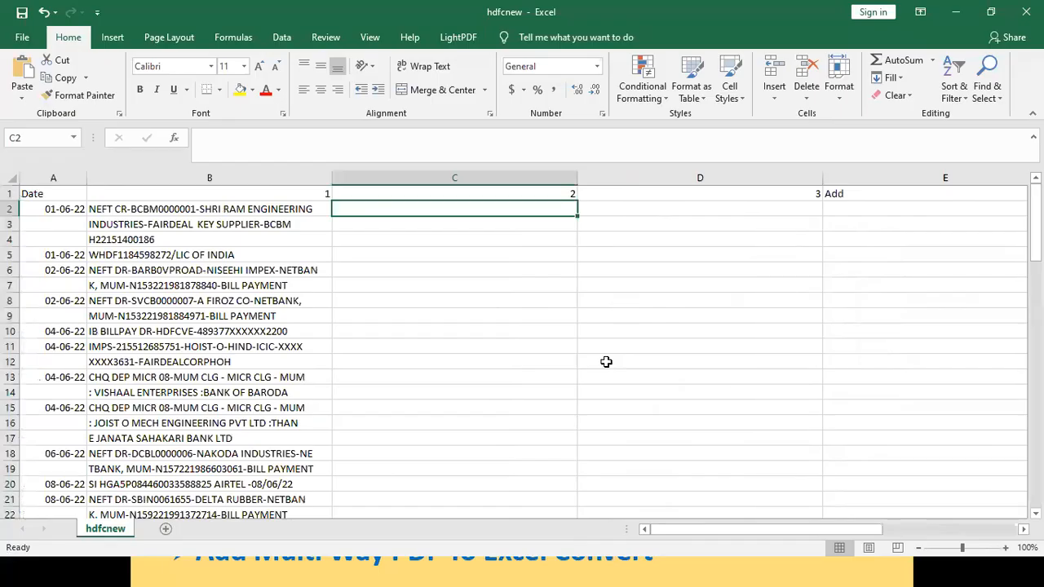
text(=IF(A3="",B3,""))
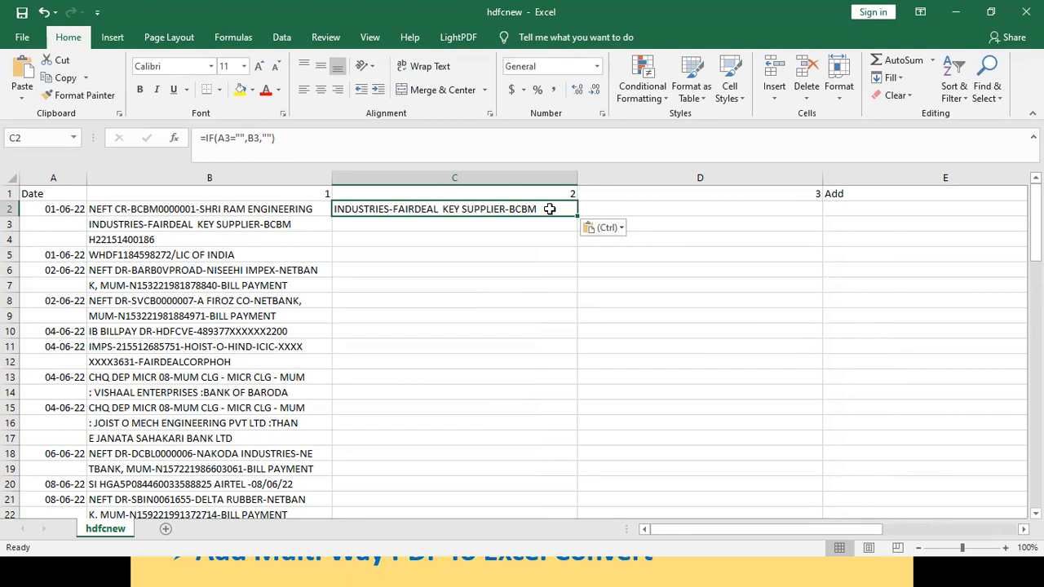
Step: Copy TallyPrime's formula for line 2, =IF(AND(A4="",C2<>""),B4,""), into cell D2 of the workbook
click(601, 209)
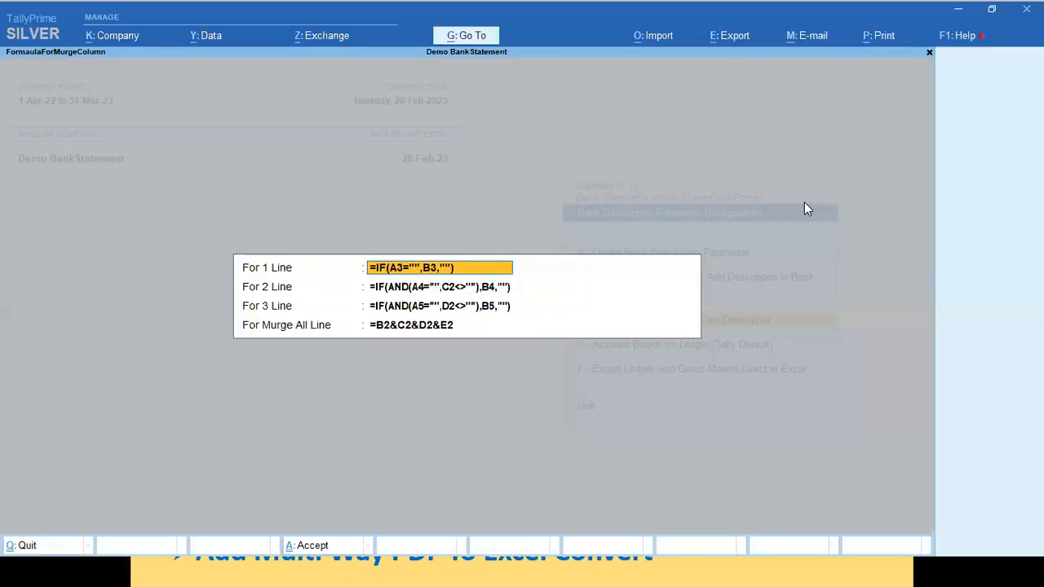
key(Down)
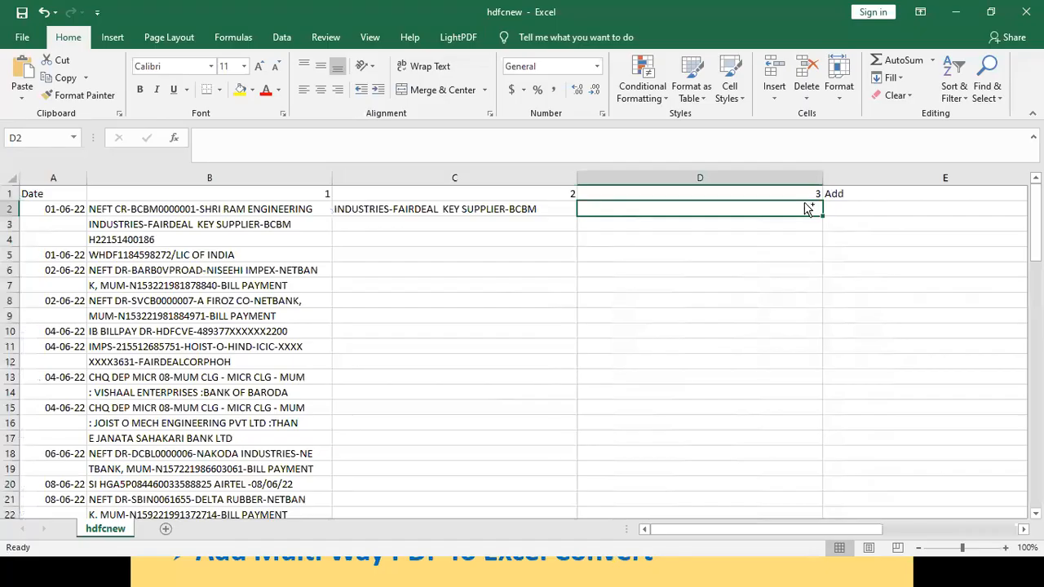
key(ctrl+v)
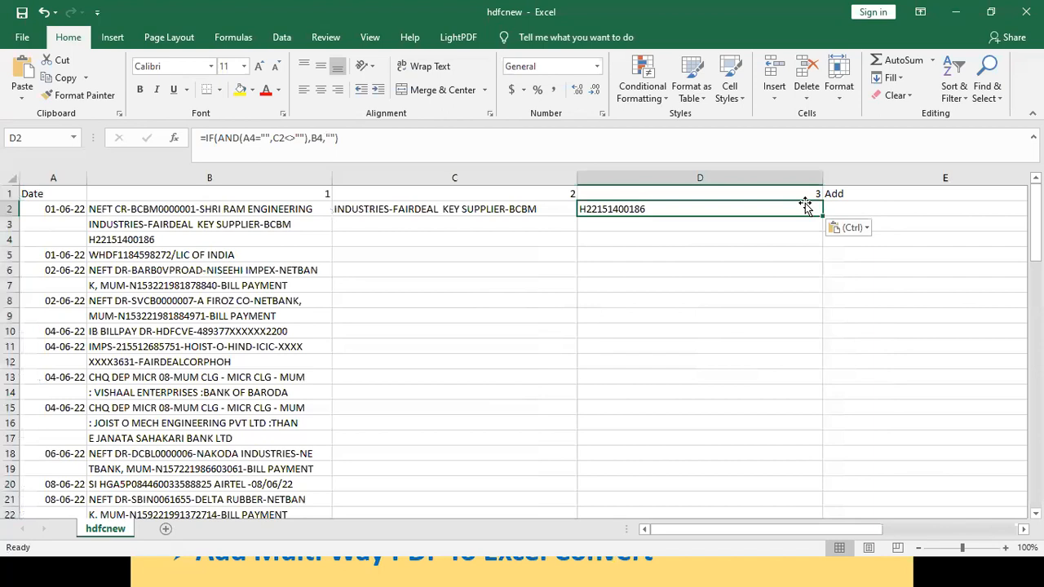
Step: Copy TallyPrime's merge-all-lines formula, =B2&C2&D2&E2, into cell E2 under the Add heading
click(859, 207)
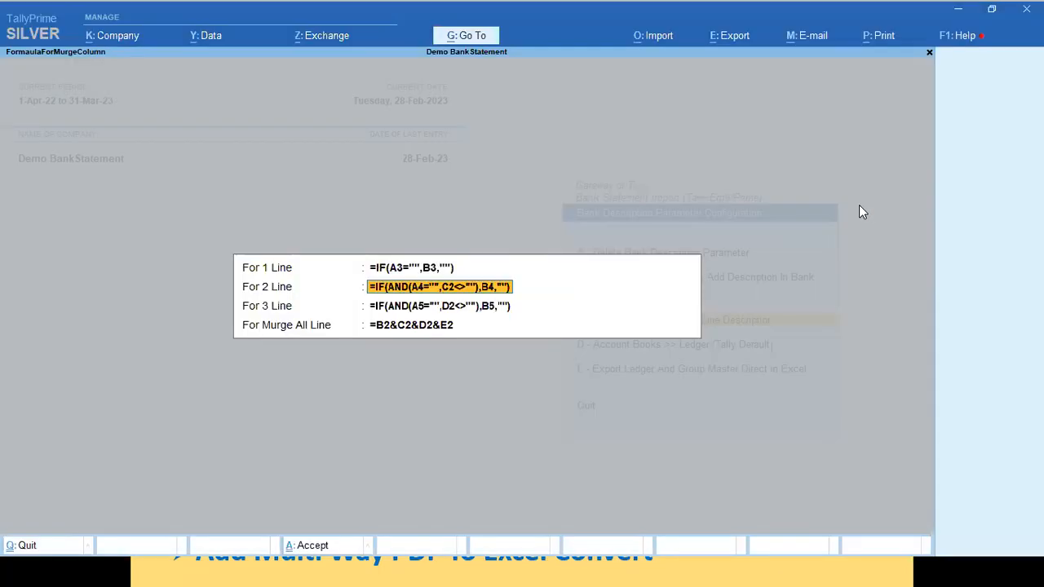
key(Down)
key(Down)
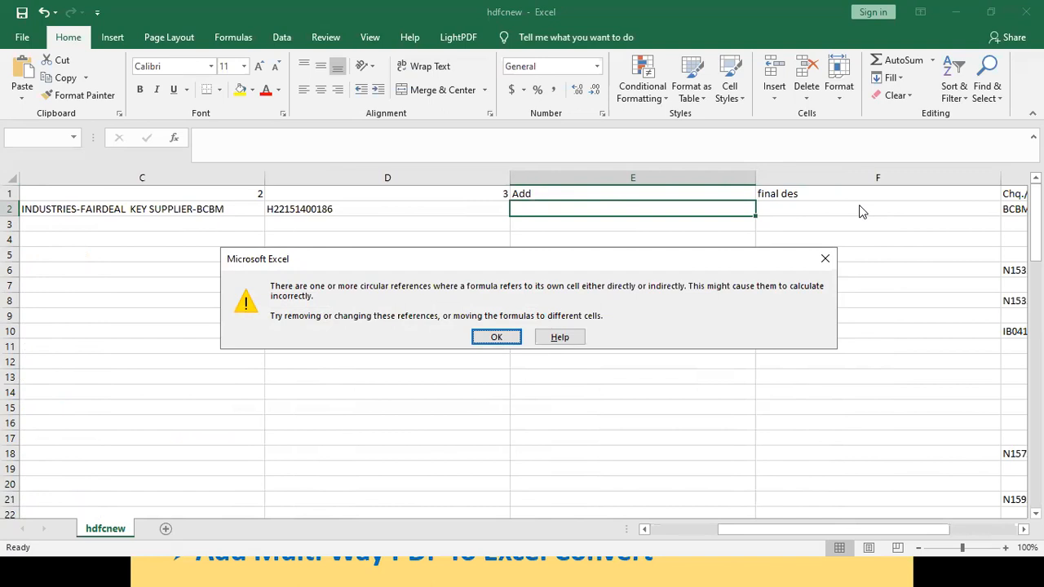
key(Return)
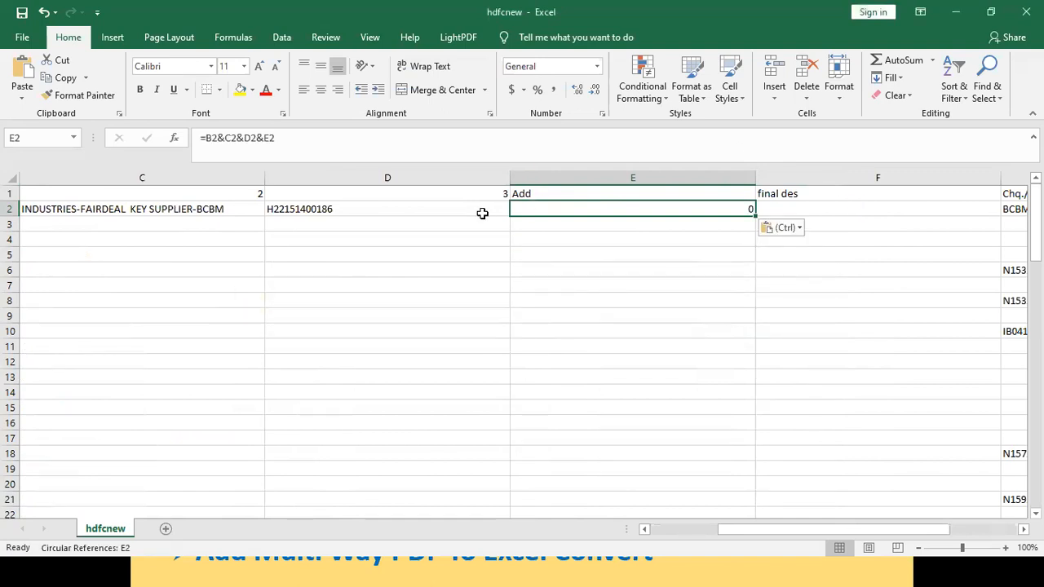
Step: Shorten the E2 formula to =B2&C2&D2 and fit column E's width to its contents
click(292, 136)
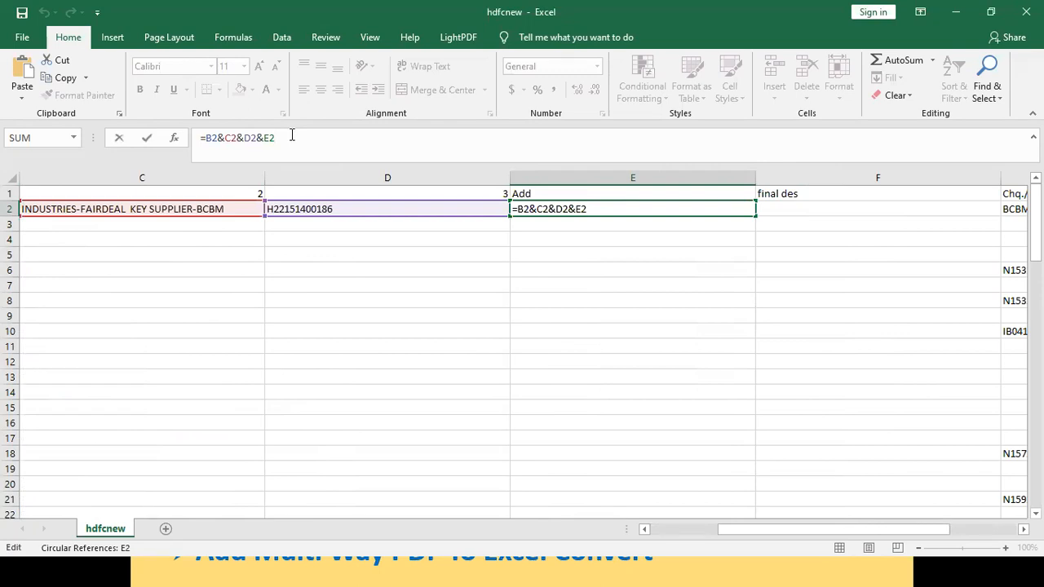
key(BackSpace)
key(BackSpace)
key(BackSpace)
key(Return)
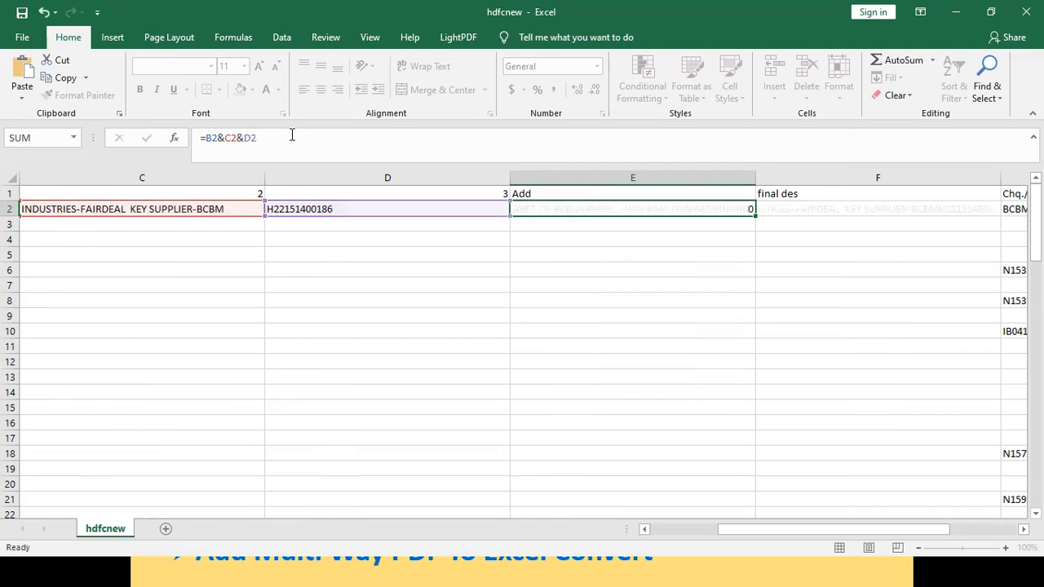
double_click(756, 175)
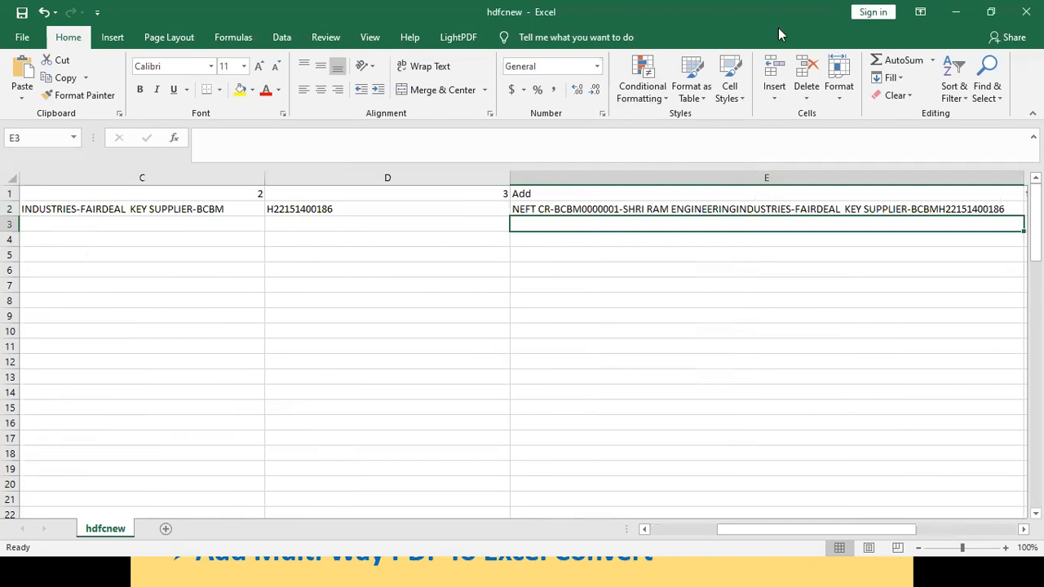
Step: Review the row 2 cells and their formulas across the date, narration, helper and final description columns
key(alt+Tab)
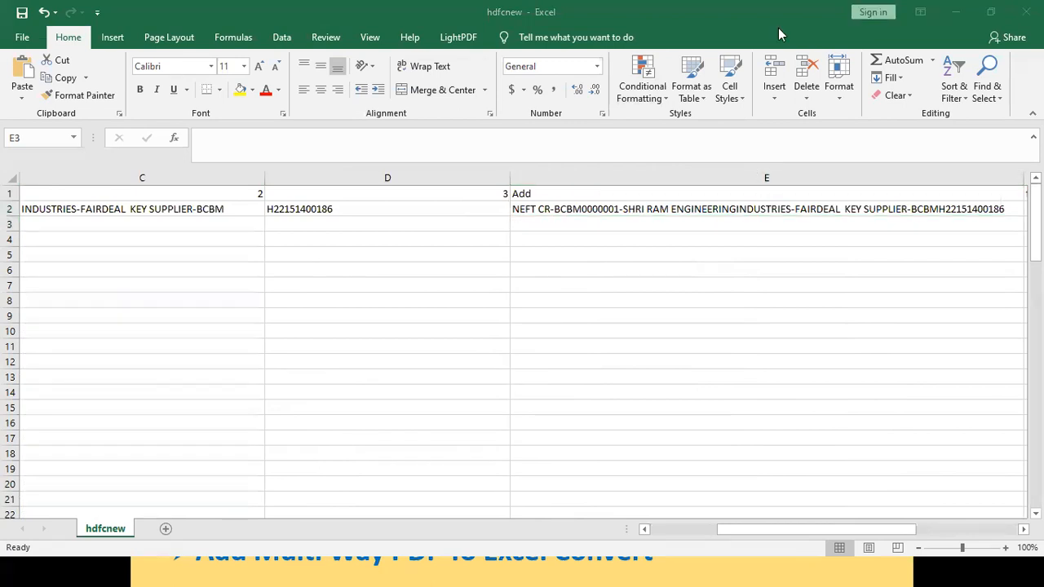
key(alt+Tab)
click(826, 207)
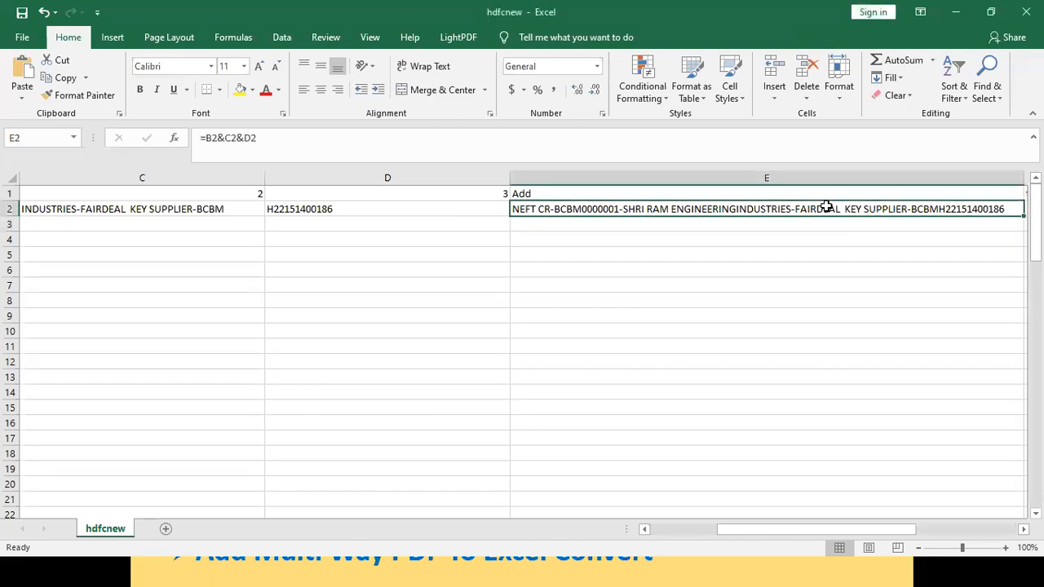
key(Right)
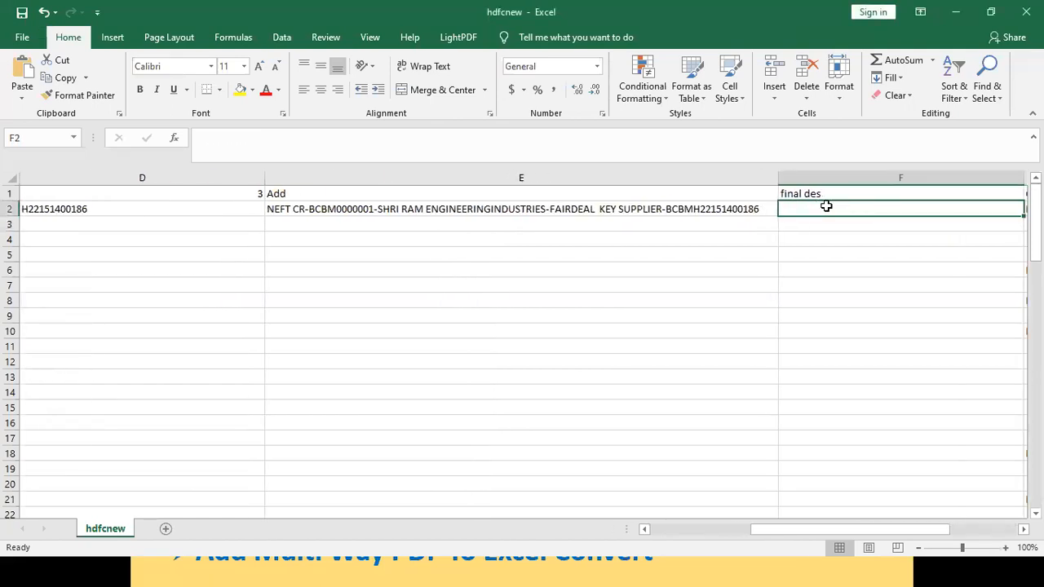
key(Left)
key(Left)
key(Left)
key(Left)
key(Left)
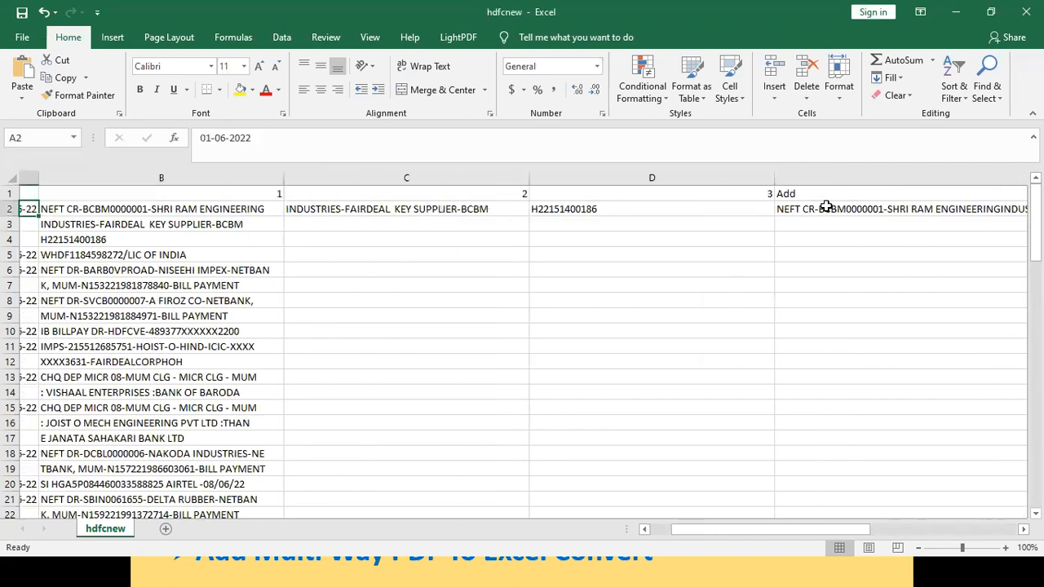
key(Right)
key(Right)
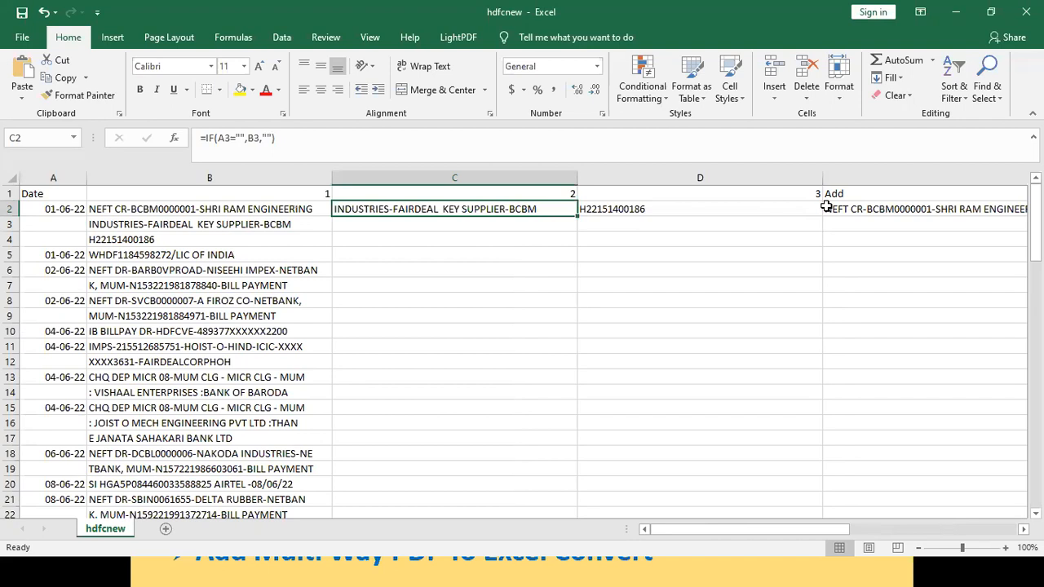
Step: Enter 1 in cells C79, D79, E79 and F79 to mark the last narration row in each helper column
key(Left)
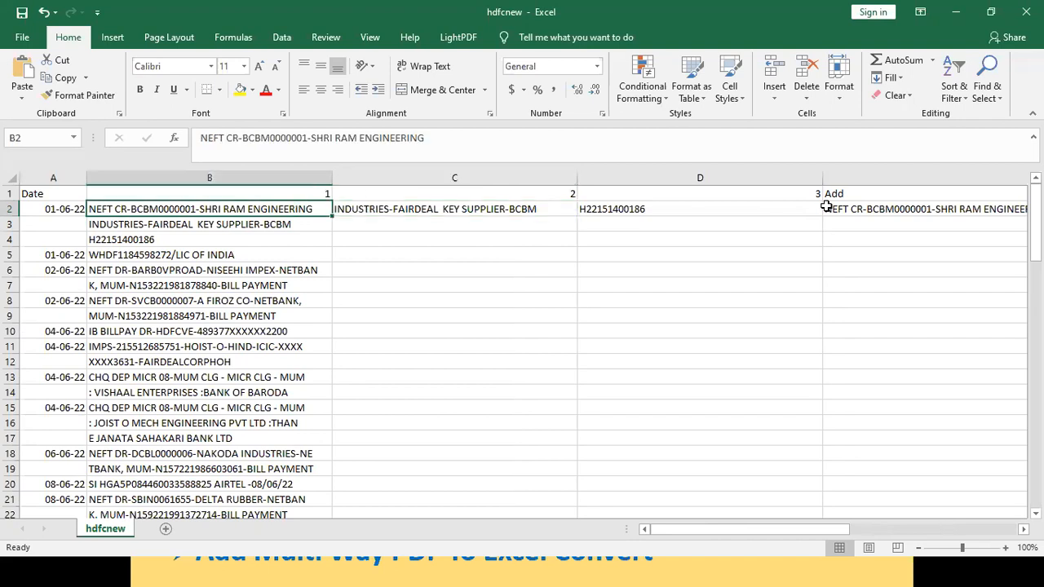
key(ctrl+shift+Down)
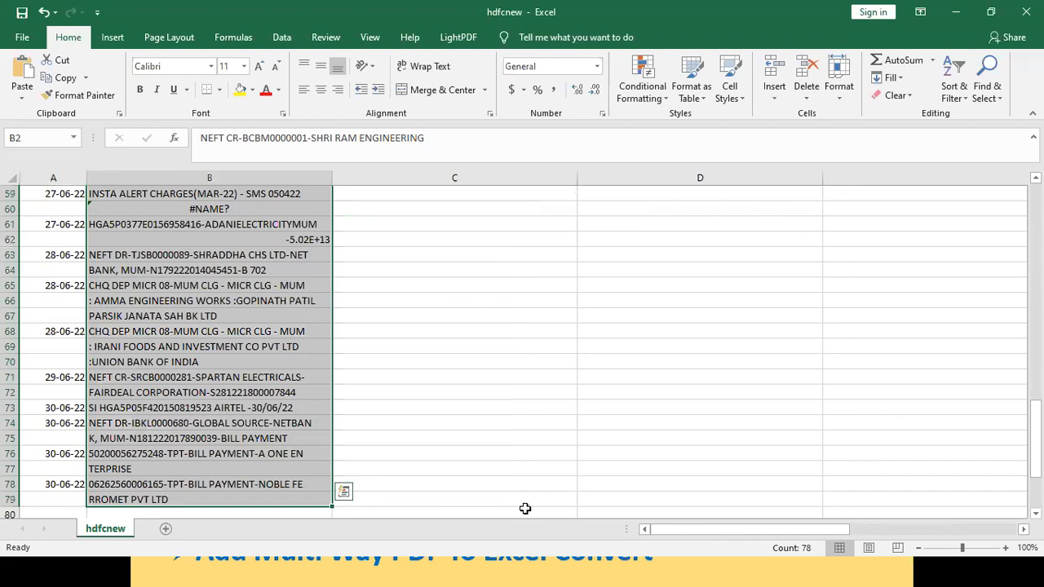
click(522, 500)
text(1)
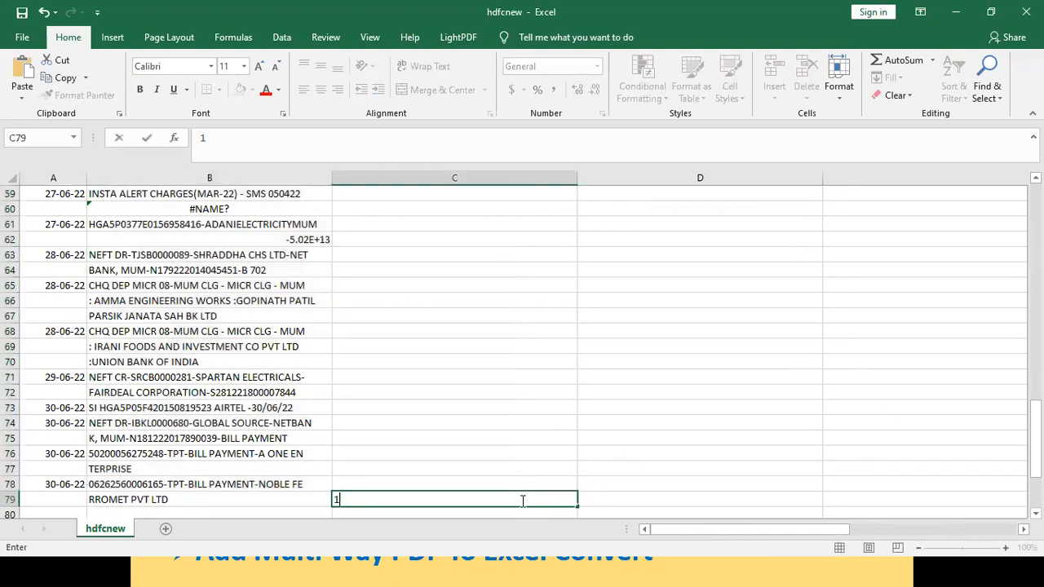
key(Return)
key(Up)
key(Right)
text(1)
key(Right)
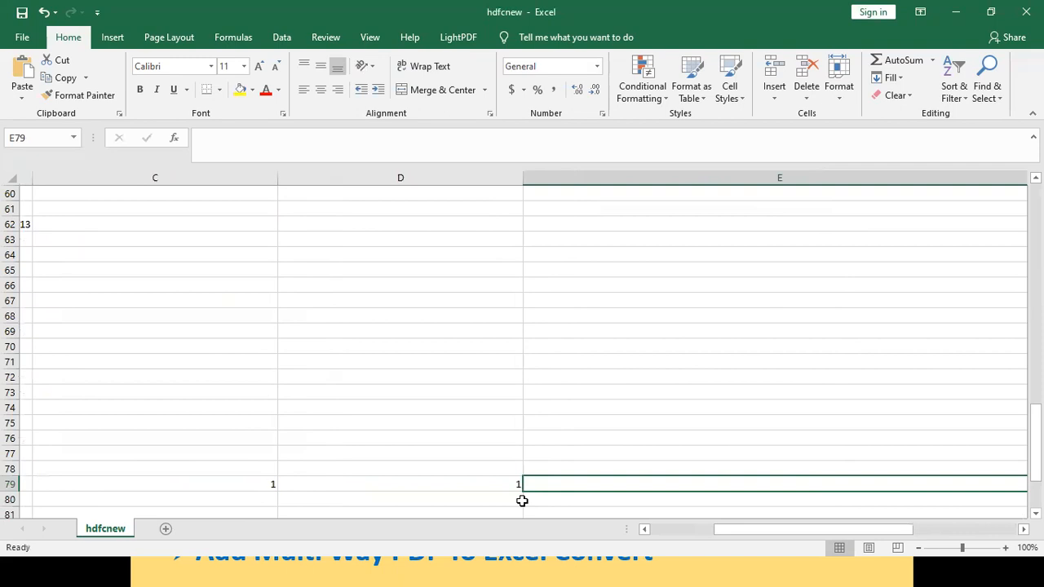
text(1)
key(Right)
text(1)
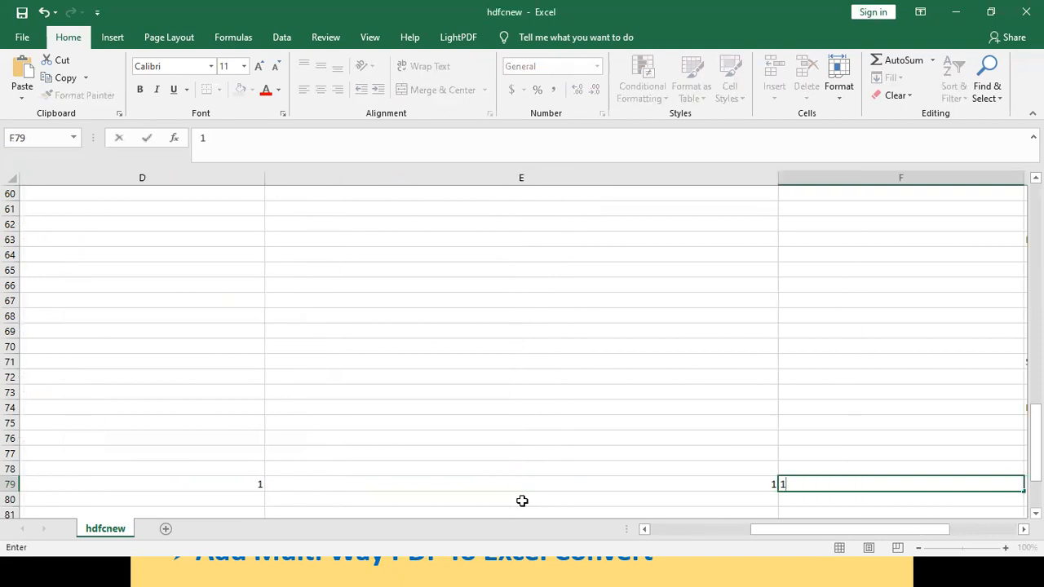
key(Return)
key(Up)
key(Right)
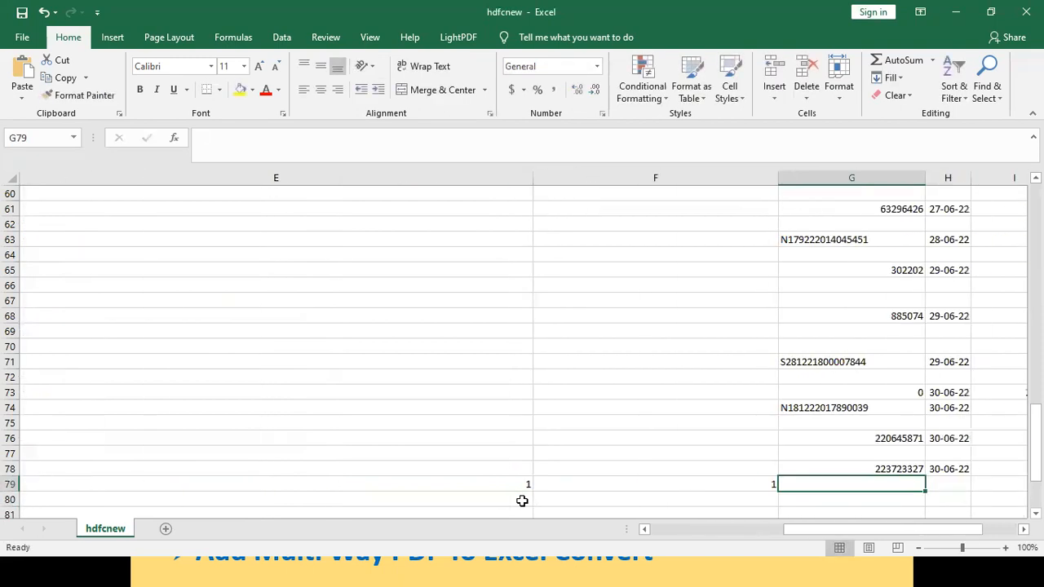
Step: Copy the C2 formula down column C through C3:C79
key(Left)
key(Left)
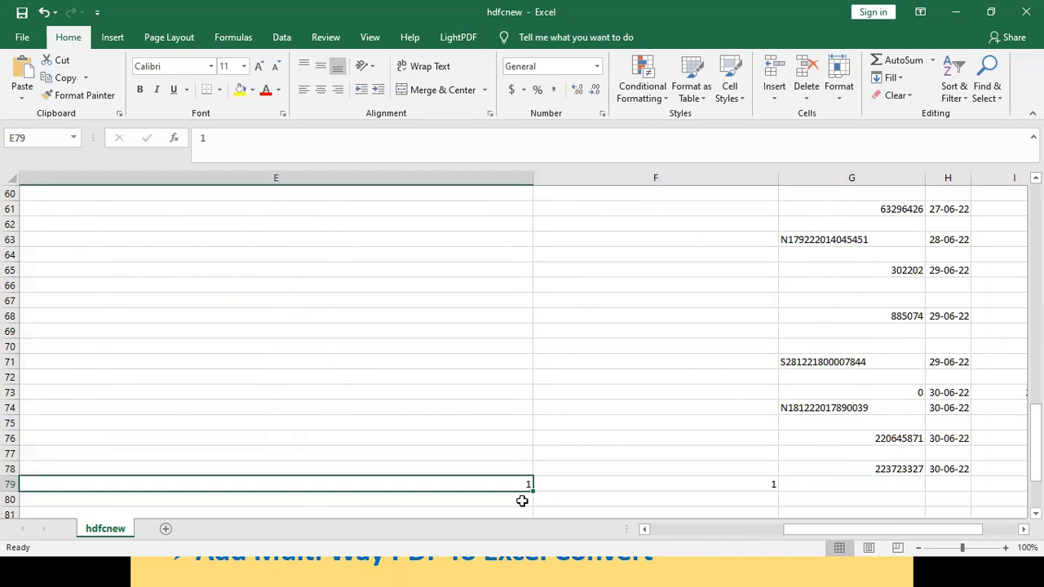
key(ctrl+Home)
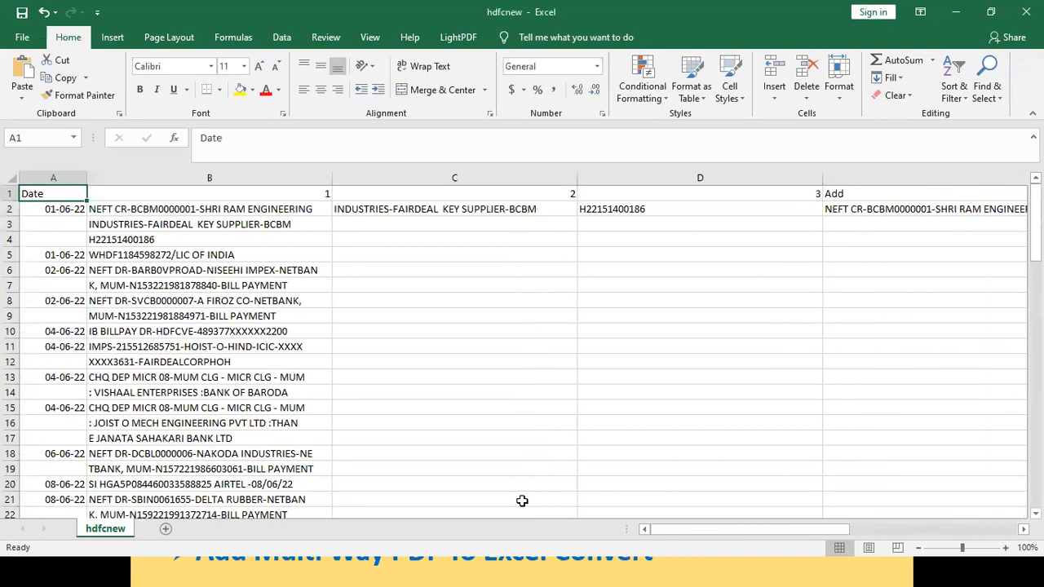
click(466, 210)
key(ctrl+c)
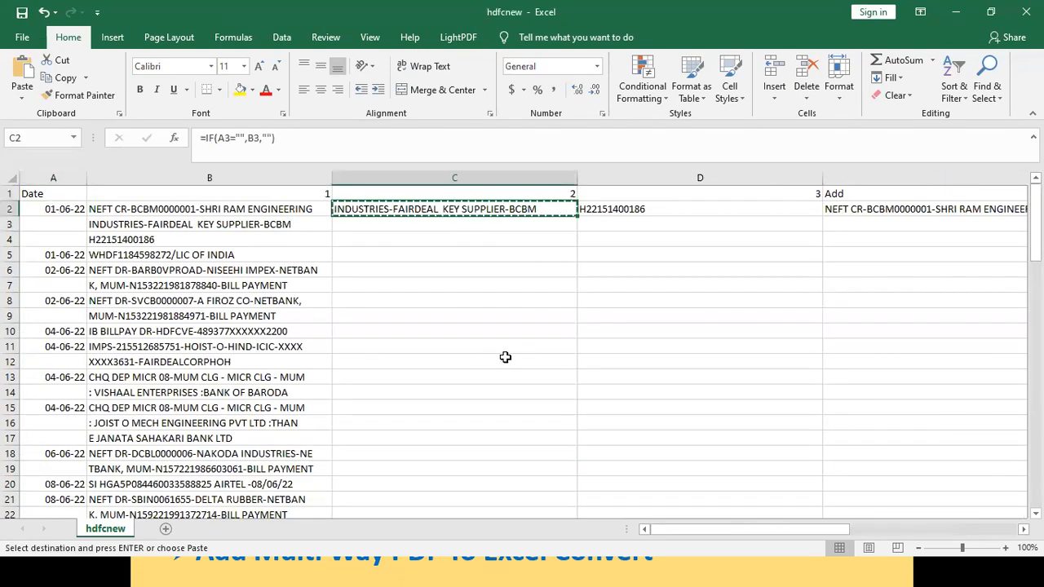
key(Down)
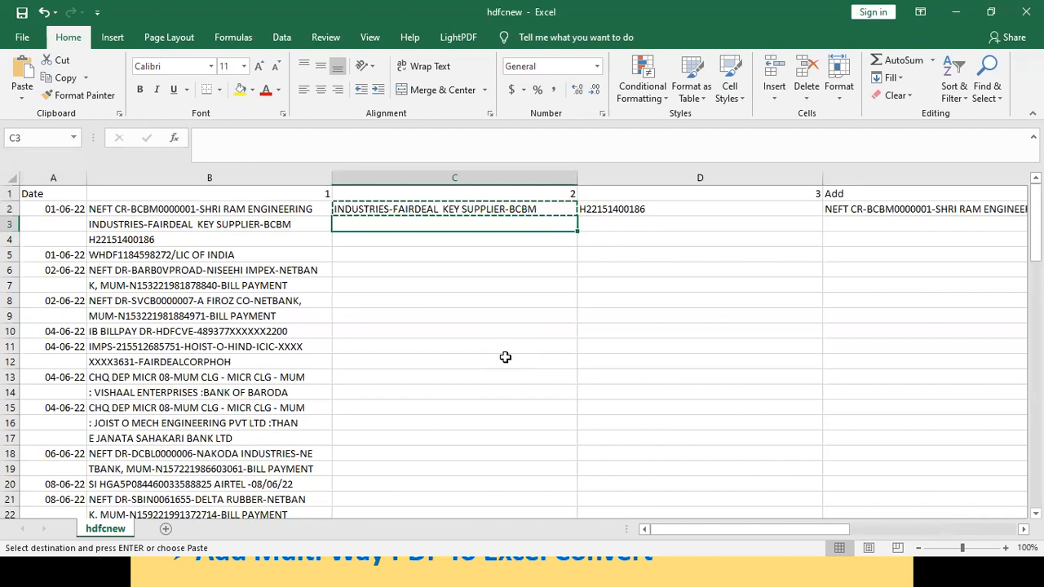
key(ctrl+shift+Down)
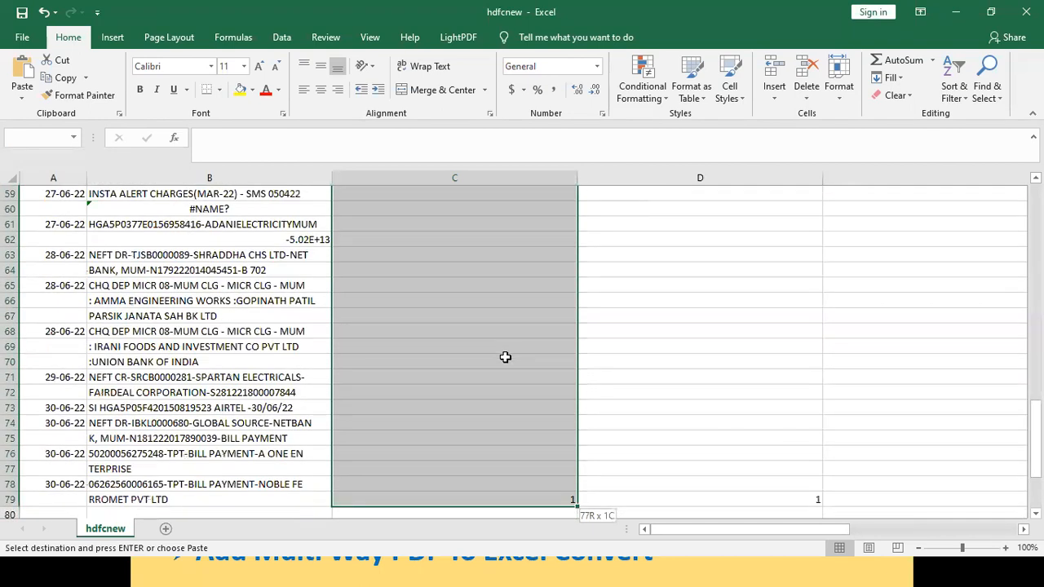
key(Return)
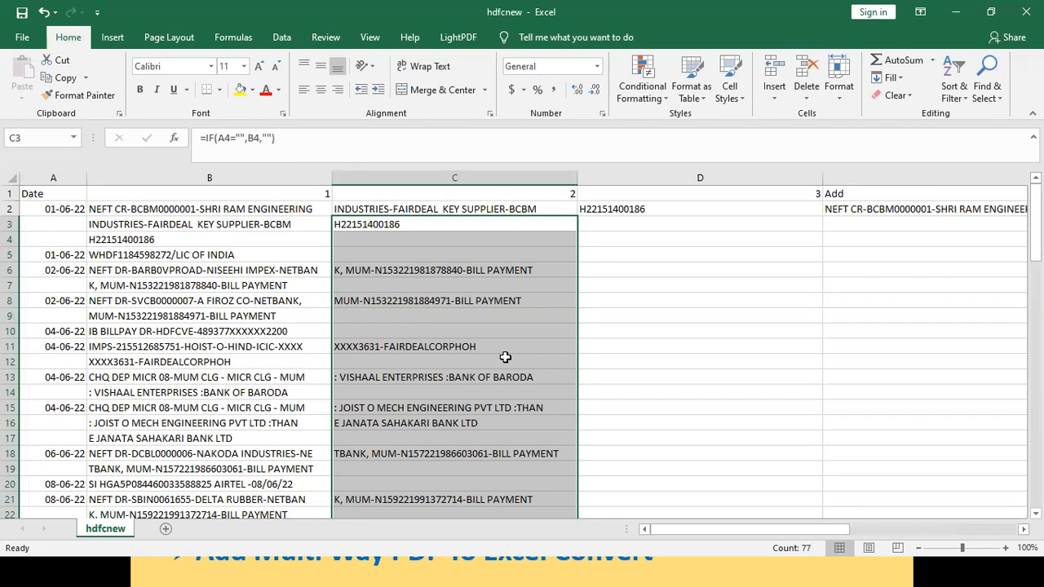
Step: Copy the D2 formula down column D through D3:D79
key(Up)
key(Right)
key(ctrl+c)
key(Down)
key(ctrl+shift+Down)
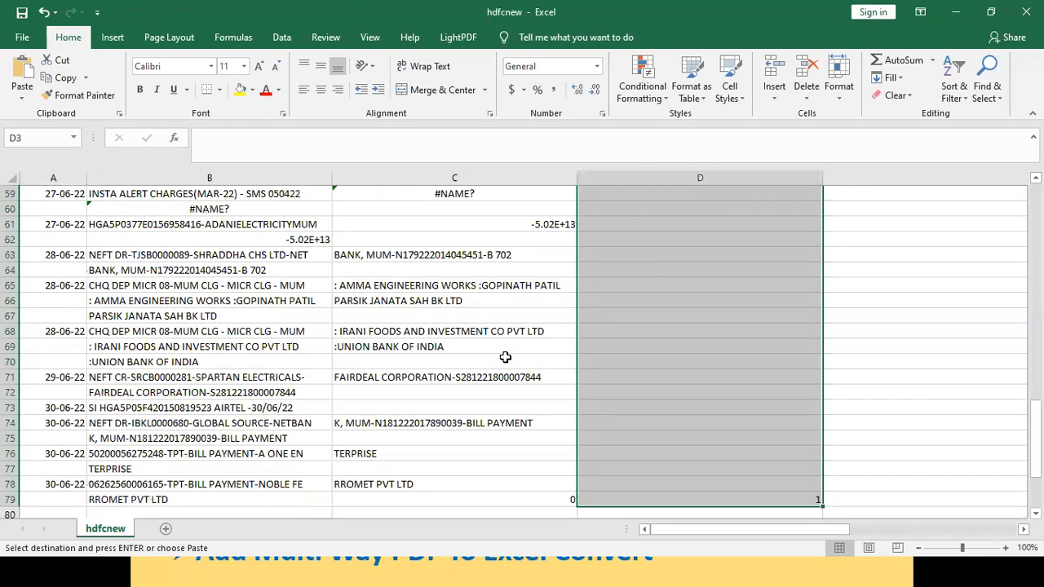
key(Return)
Step: Copy the E2 formula down the Add column through E3:E79
key(Right)
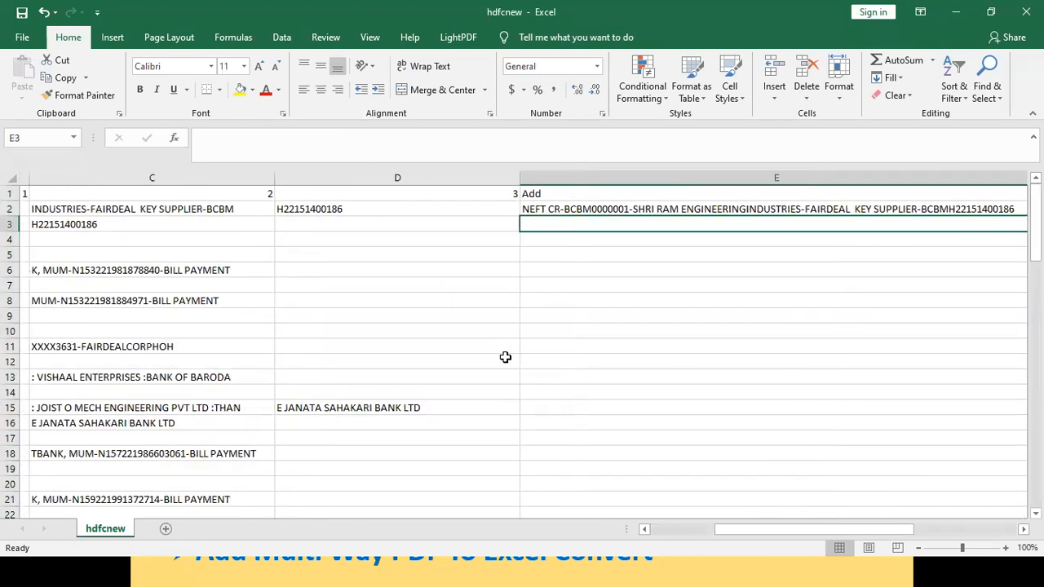
key(Up)
key(ctrl+c)
key(Down)
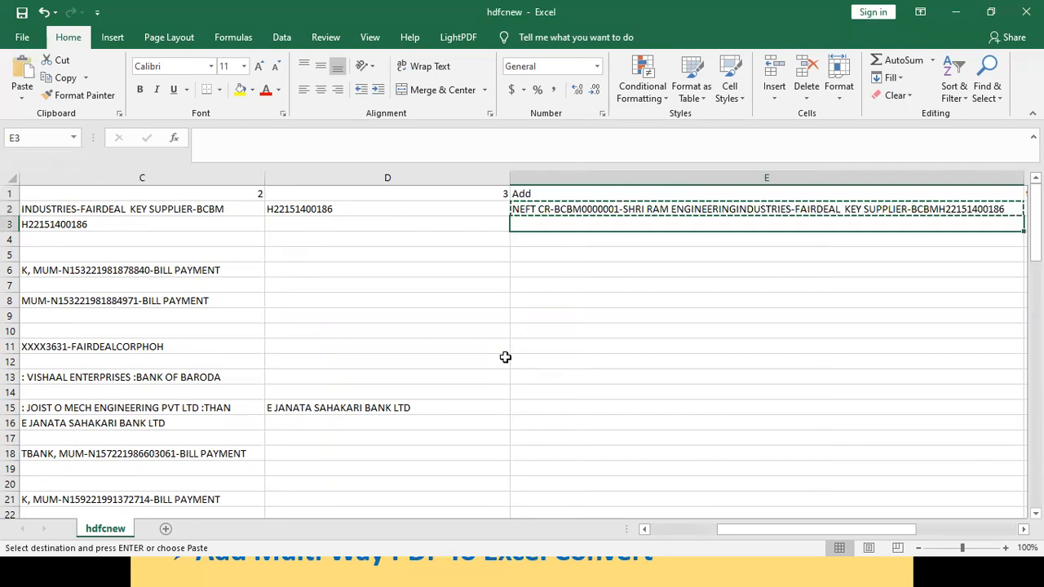
key(super+space)
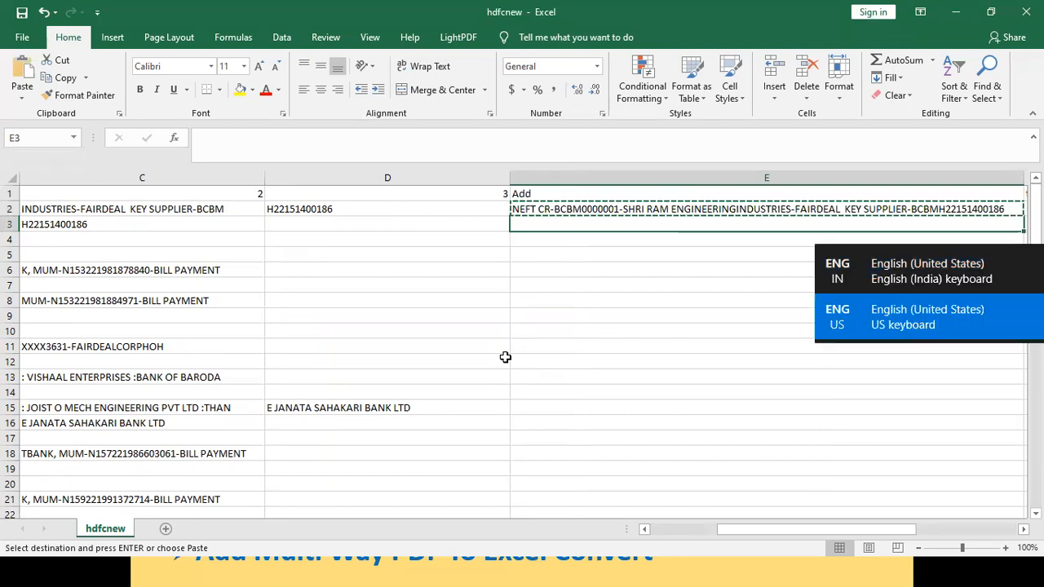
key(ctrl+shift+Down)
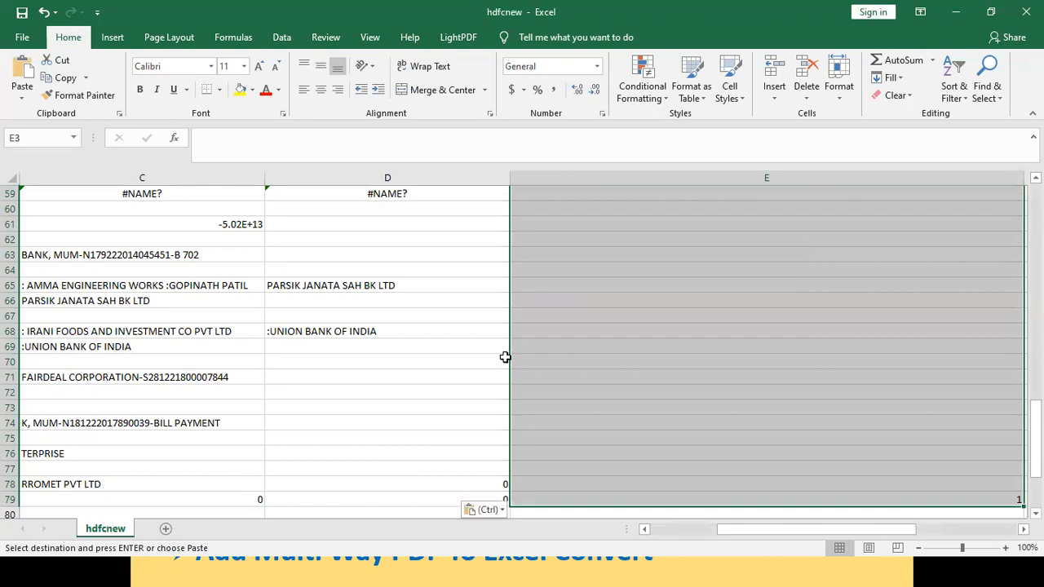
key(Return)
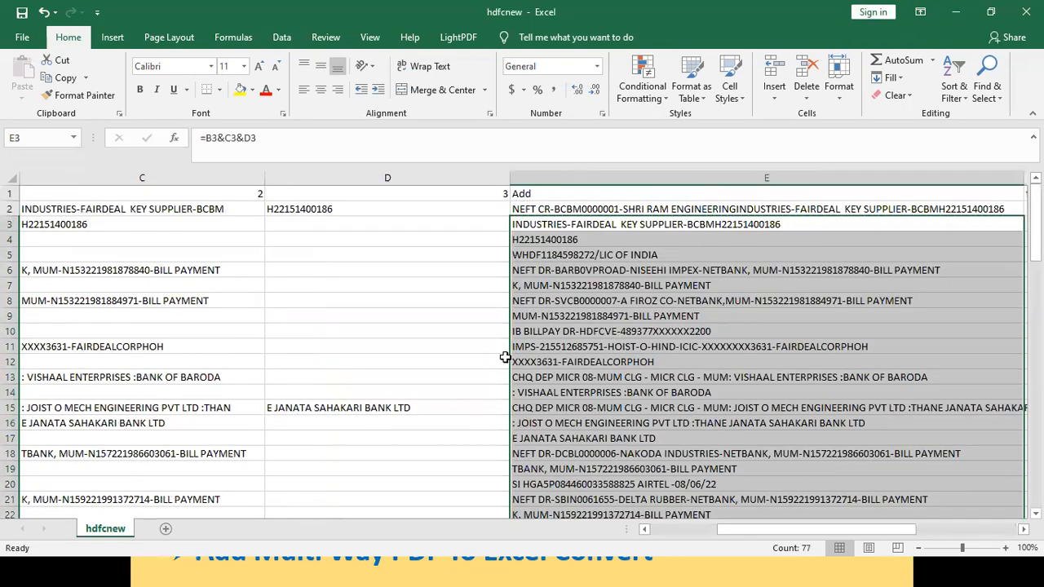
Step: Widen column E so the merged narrations fit inside the Add column
key(Right)
key(Right)
key(Left)
key(Left)
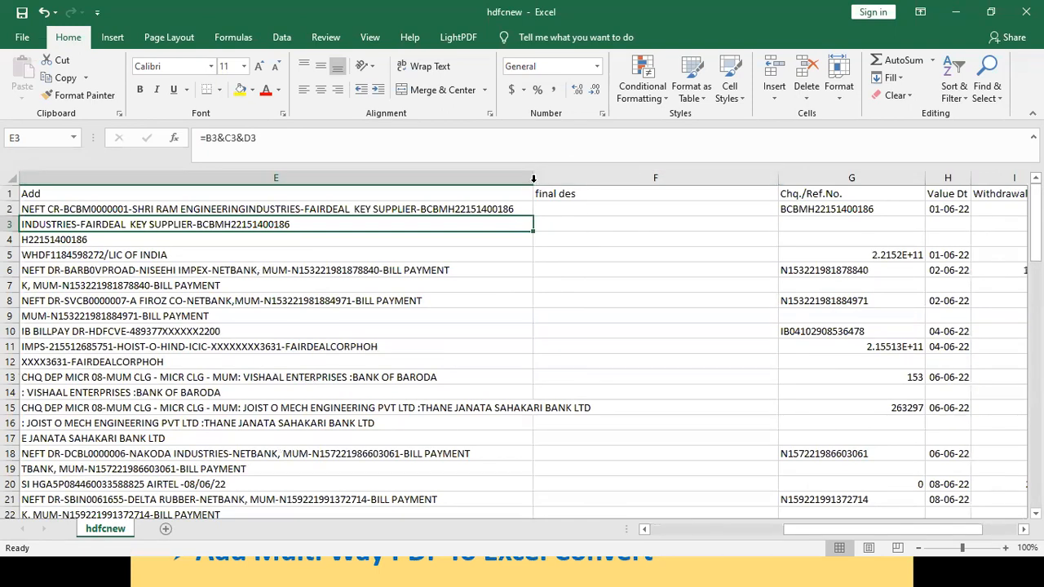
drag(533, 178, 614, 178)
Step: Copy the whole Add column E and paste it into column F as values only
click(495, 177)
right_click(495, 180)
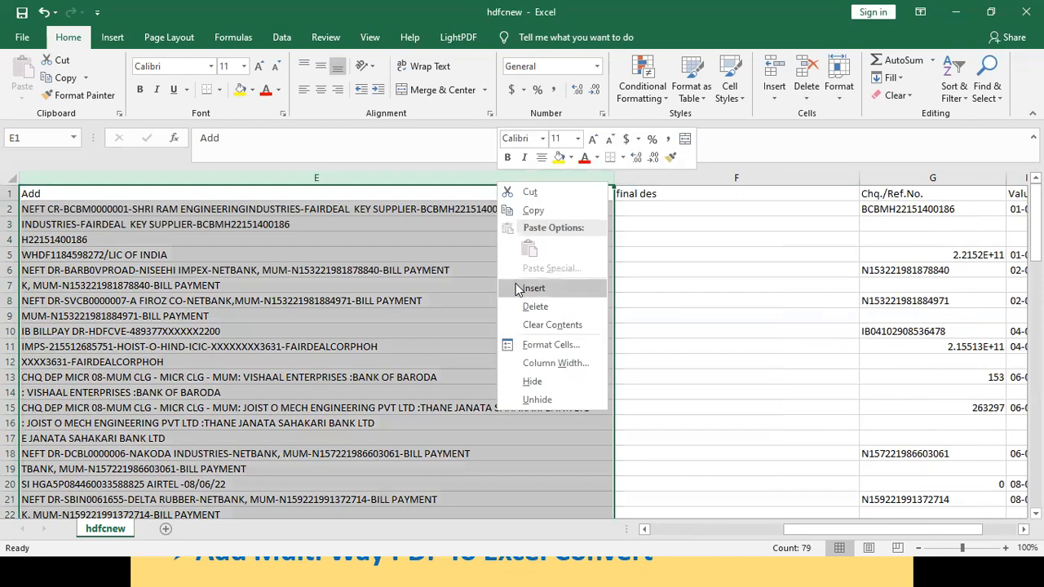
click(532, 210)
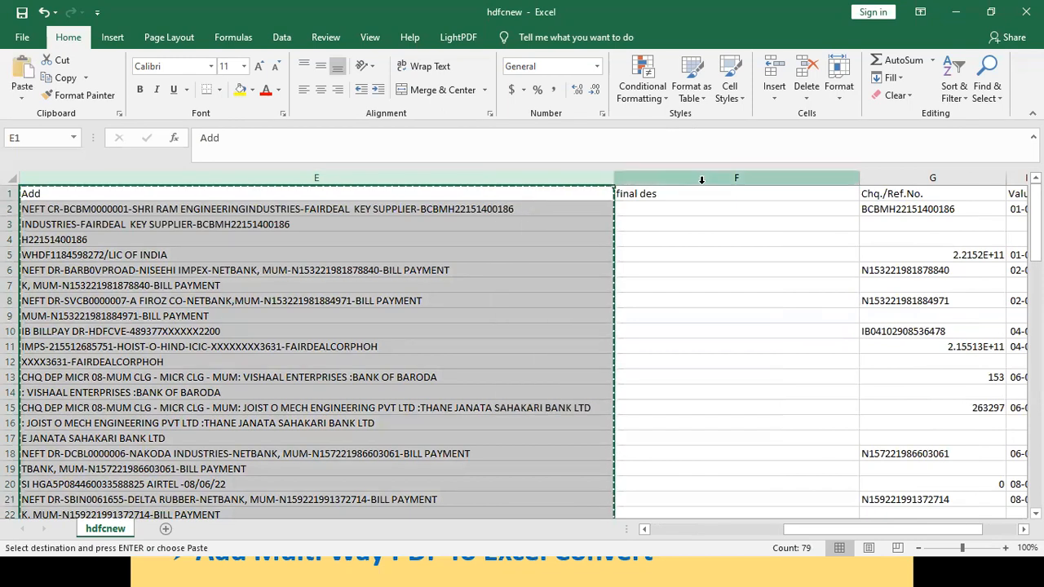
click(702, 180)
right_click(703, 187)
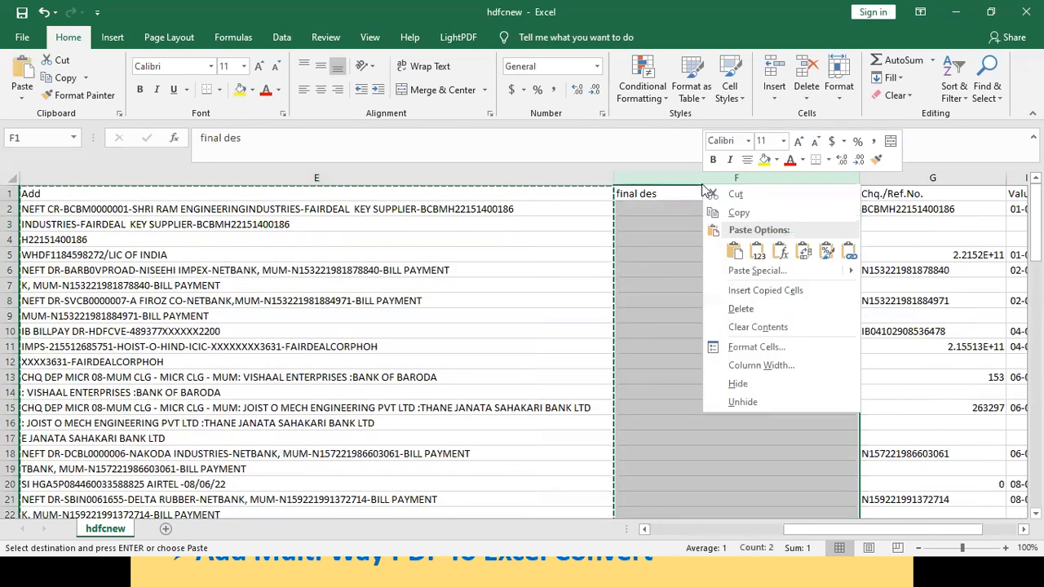
click(743, 270)
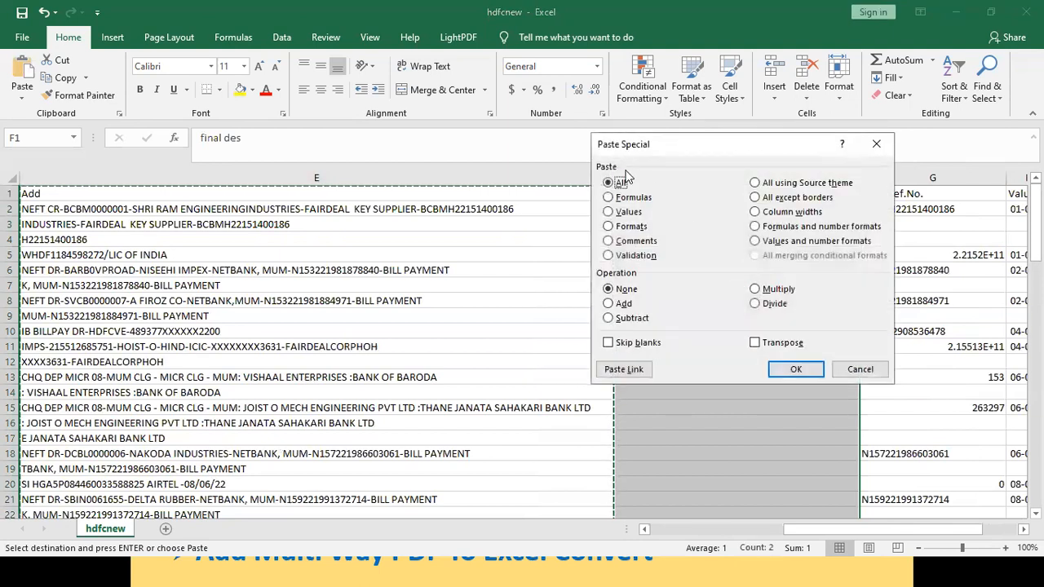
click(628, 212)
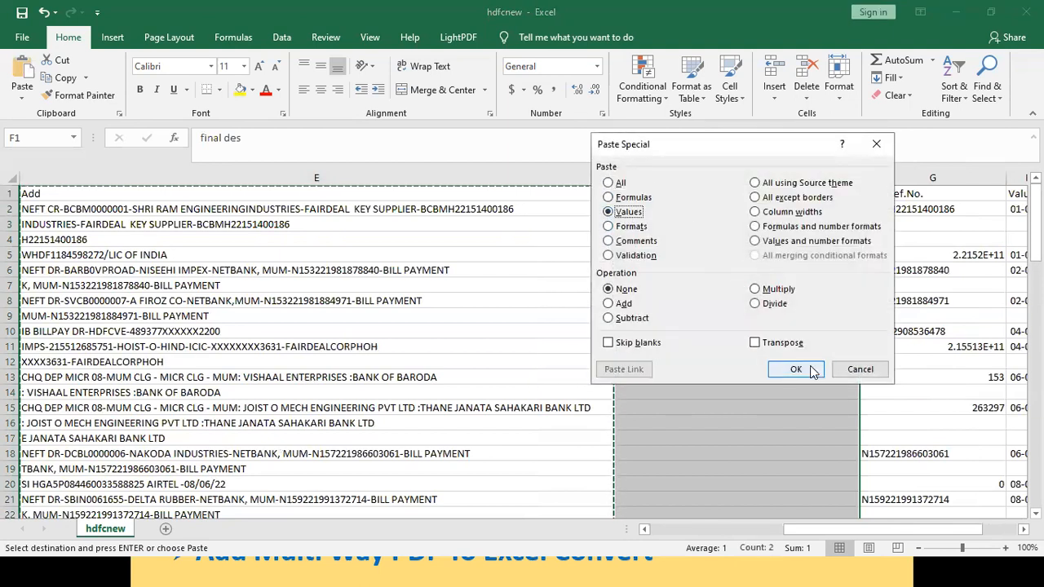
click(811, 370)
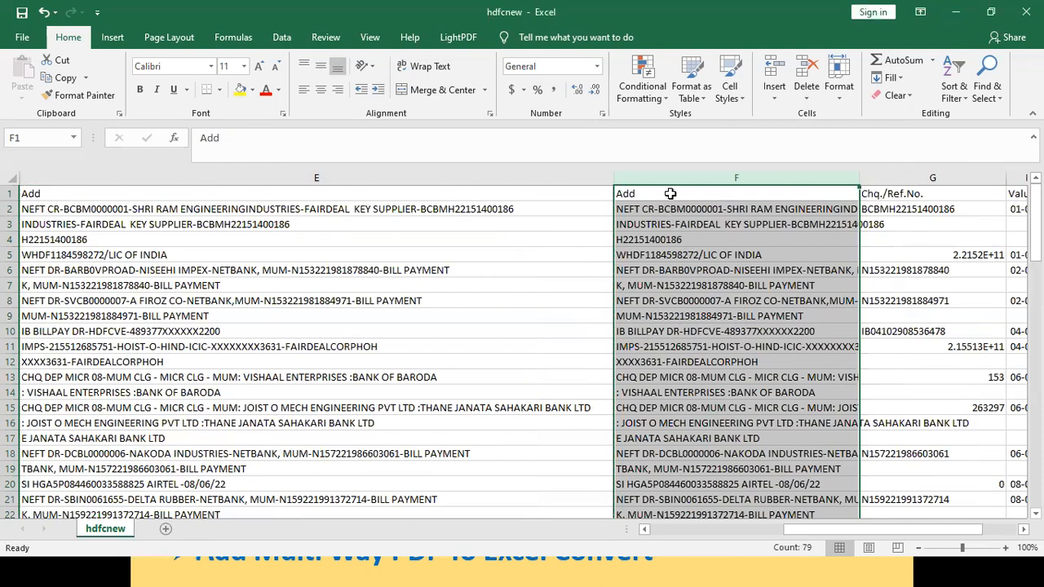
Step: Enter the header "final des" in F1 and autofit column F to its contents
click(670, 193)
text(final)
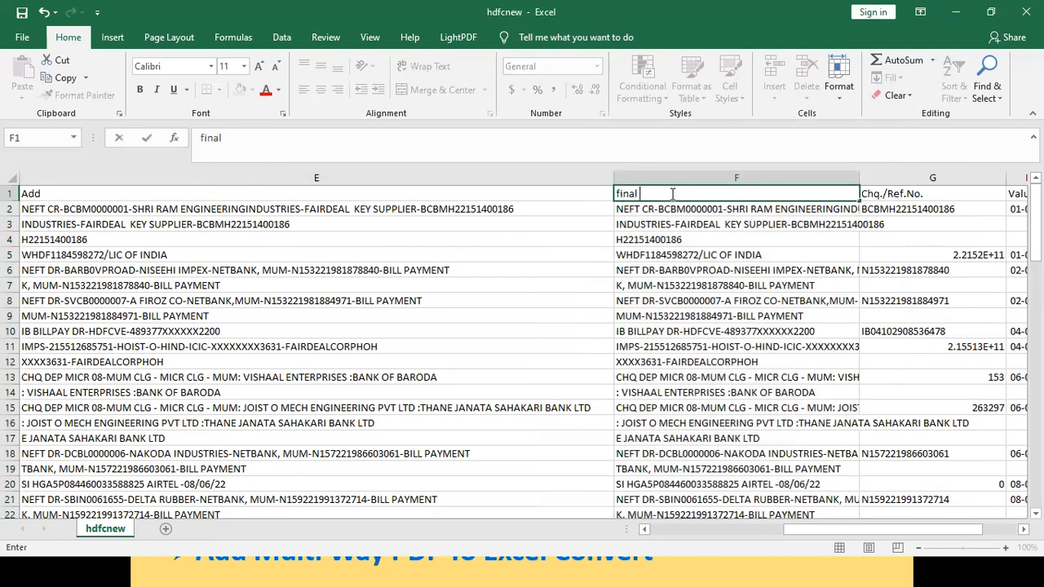
text( des)
key(Return)
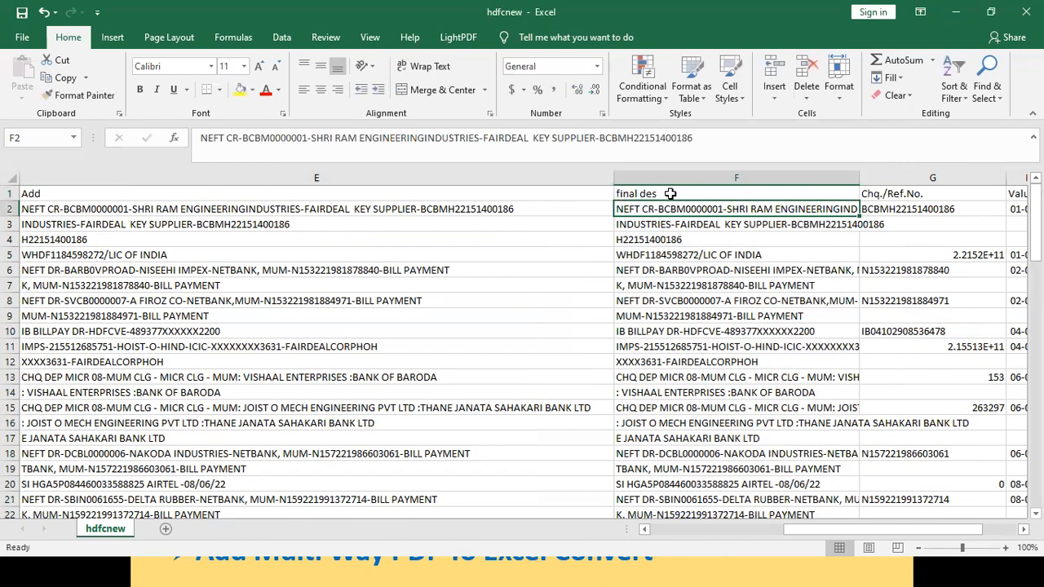
double_click(861, 177)
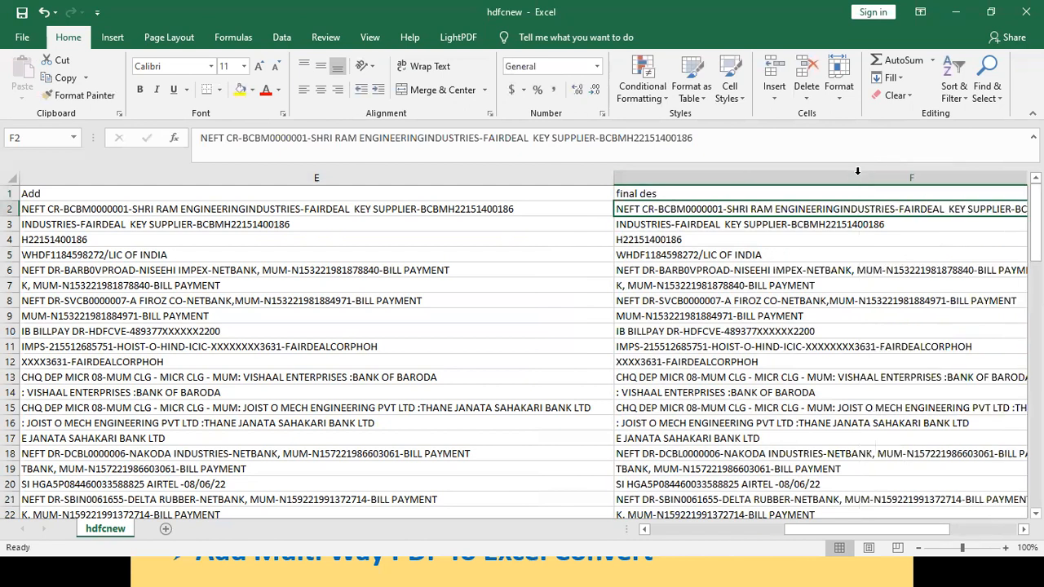
Step: Delete the narration and helper columns headed 1, 2, 3 and Add, keeping the final des column beside Date
click(530, 242)
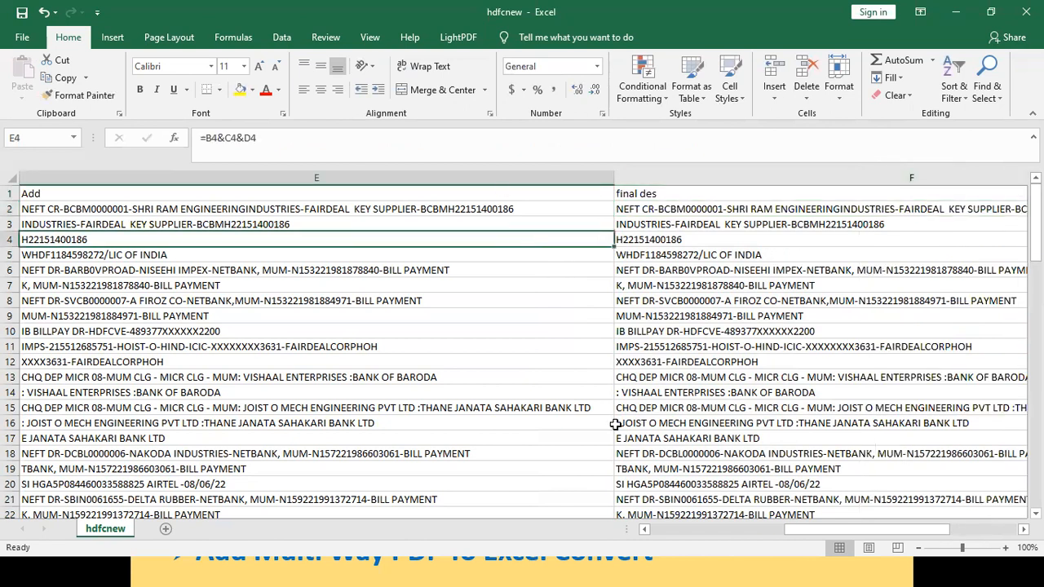
key(Left)
key(Left)
key(Left)
key(Left)
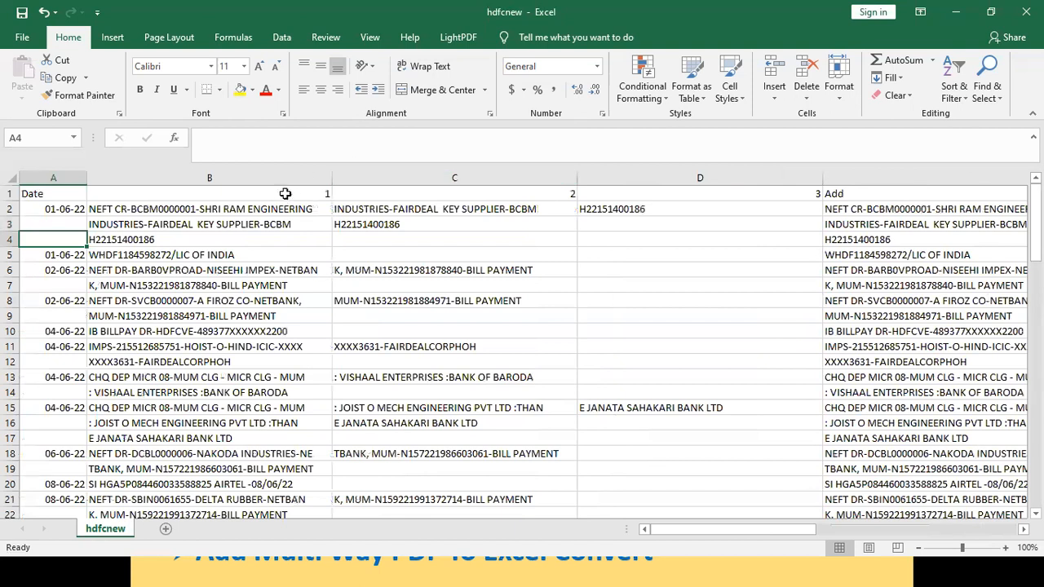
click(289, 178)
right_click(290, 180)
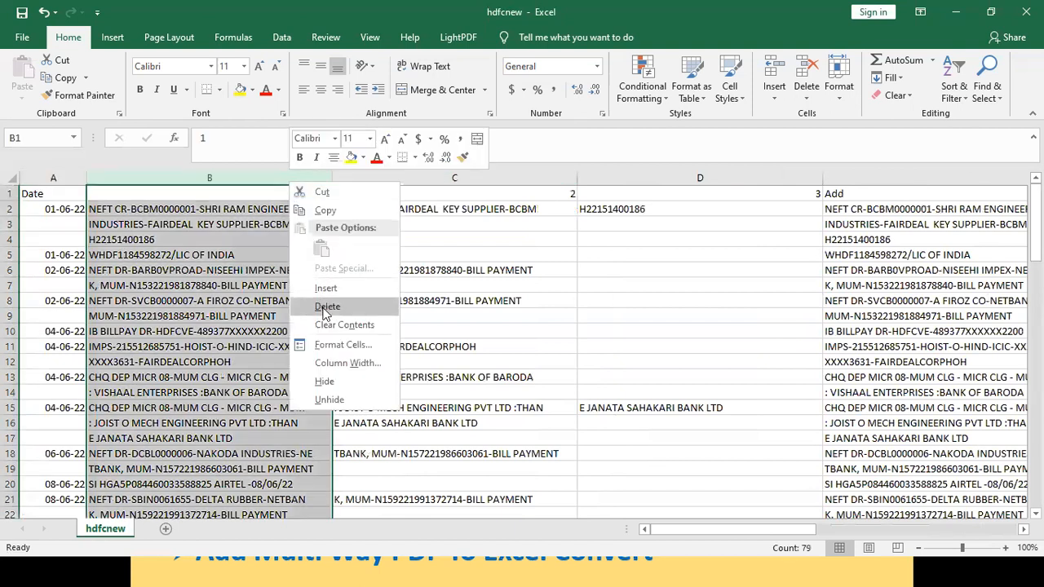
click(327, 307)
right_click(232, 187)
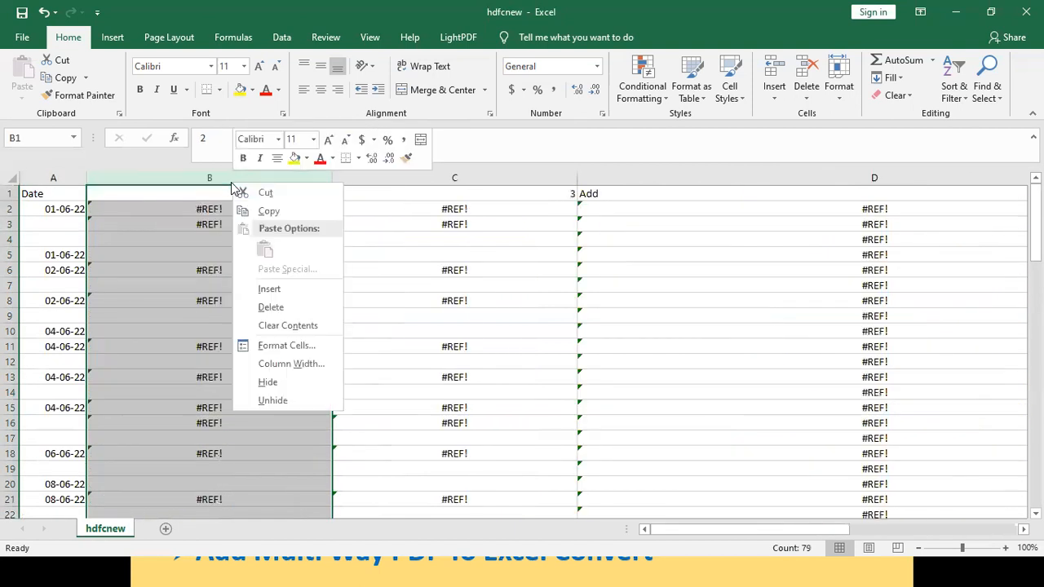
click(263, 309)
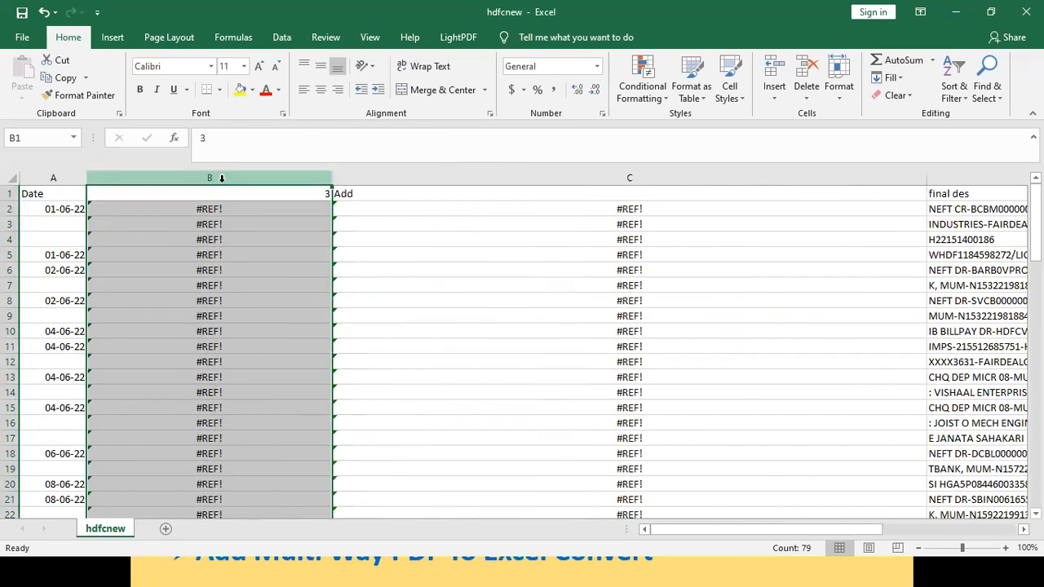
right_click(223, 187)
click(257, 308)
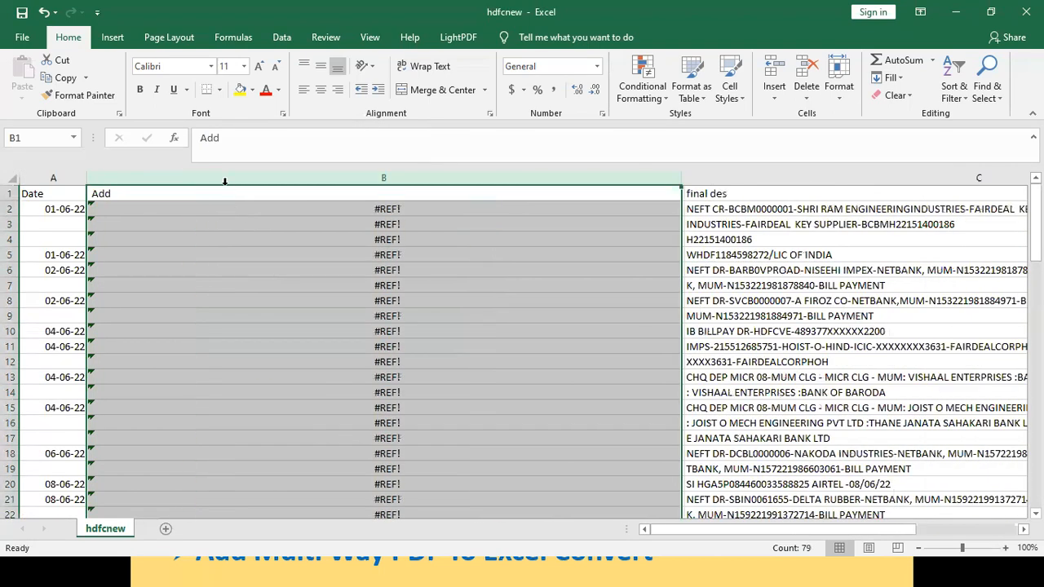
right_click(225, 190)
click(263, 310)
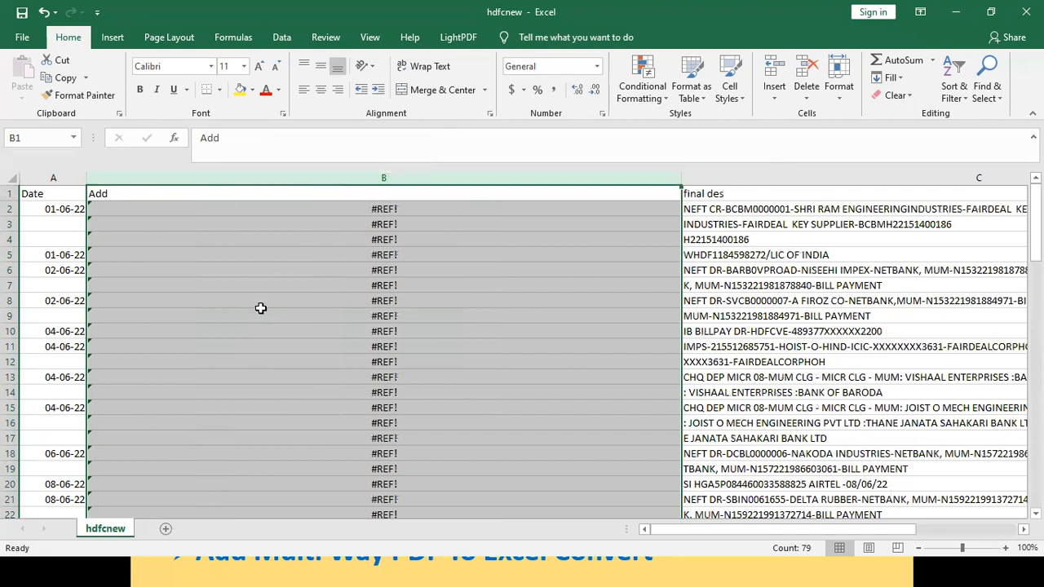
click(511, 225)
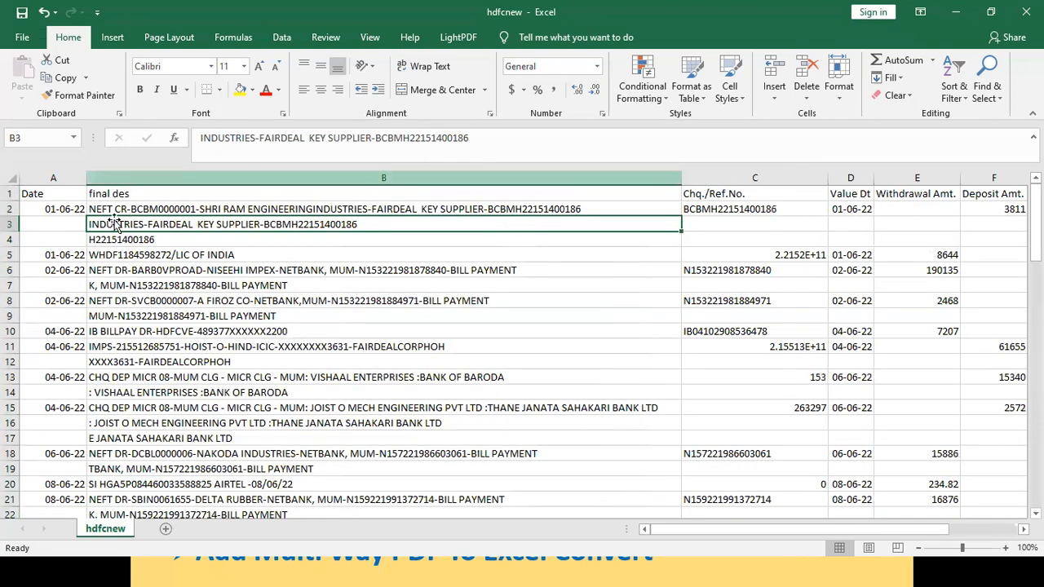
Step: Add filters to header row 1 and filter the Date column to show only blank dates
click(10, 193)
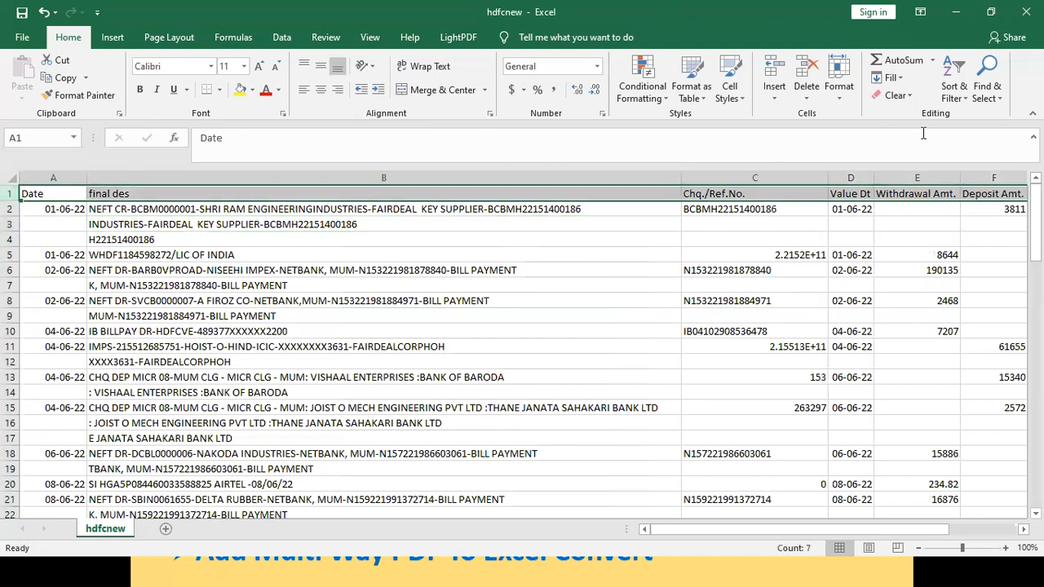
click(955, 92)
click(960, 166)
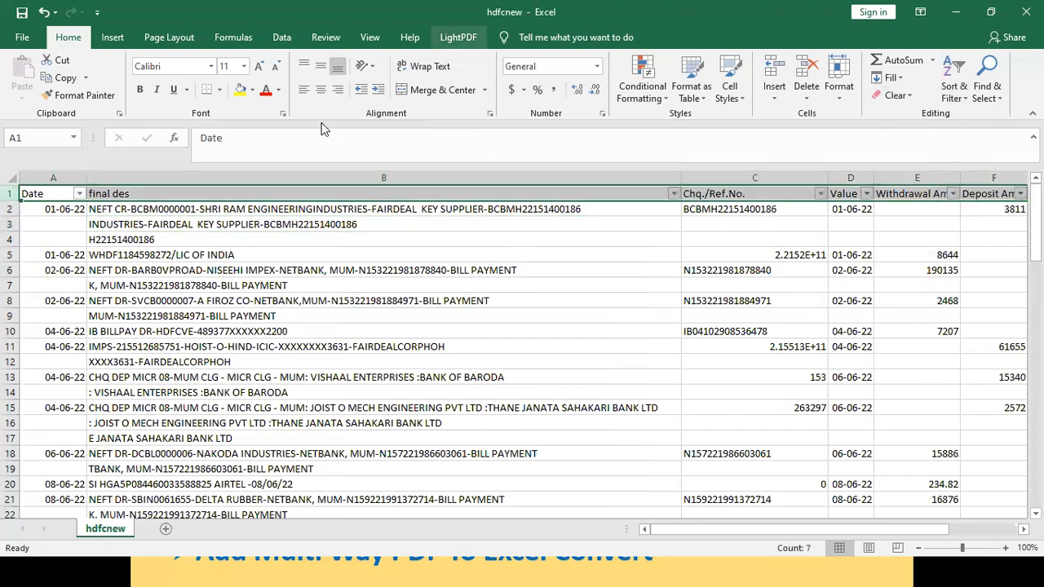
click(80, 195)
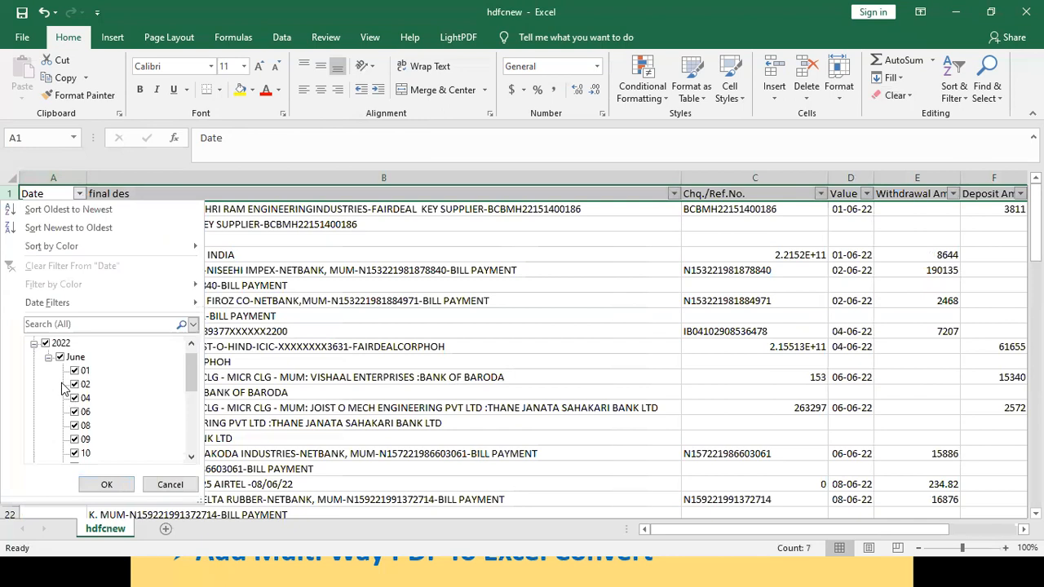
click(47, 343)
drag(194, 368, 193, 454)
click(106, 485)
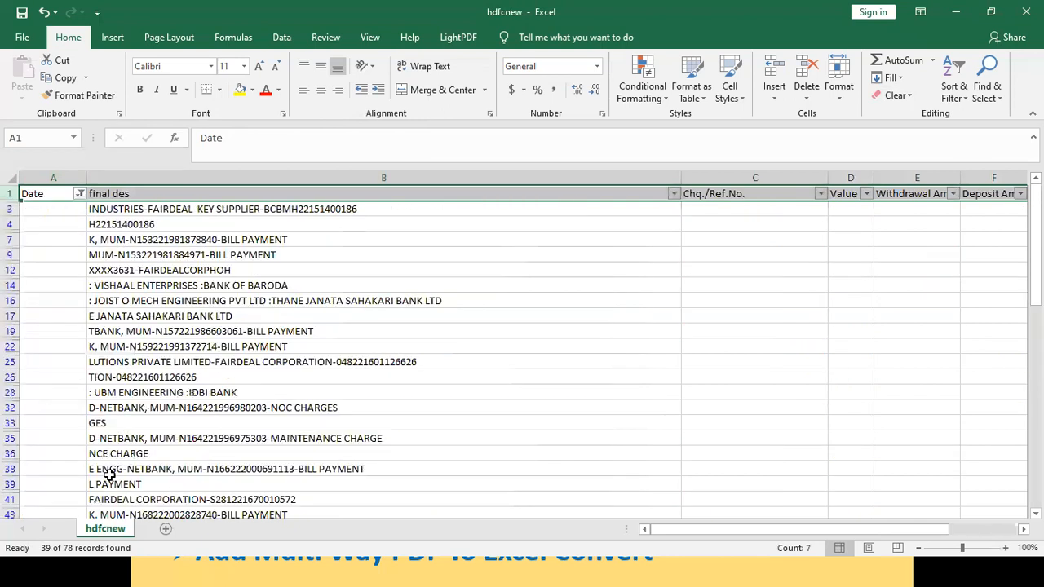
Step: Select all filtered rows without a date, from row 3 through past row 79, and delete them
click(12, 209)
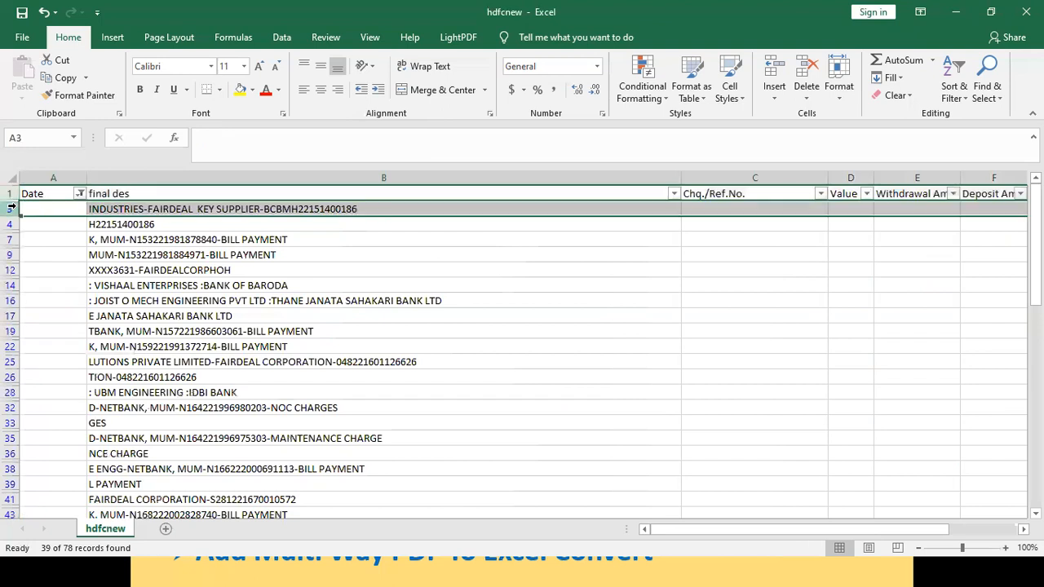
key(shift+Down)
key(shift+Down)
key(shift+Down)
key(shift+Down)
key(shift+Down)
key(shift+Down)
key(shift+Down)
key(shift+Down)
key(shift+Down)
key(shift+Down)
key(shift+Down)
key(shift+Down)
key(shift+Down)
key(shift+Down)
key(shift+Down)
key(shift+Down)
key(shift+Down)
key(shift+Down)
key(shift+Down)
key(shift+Down)
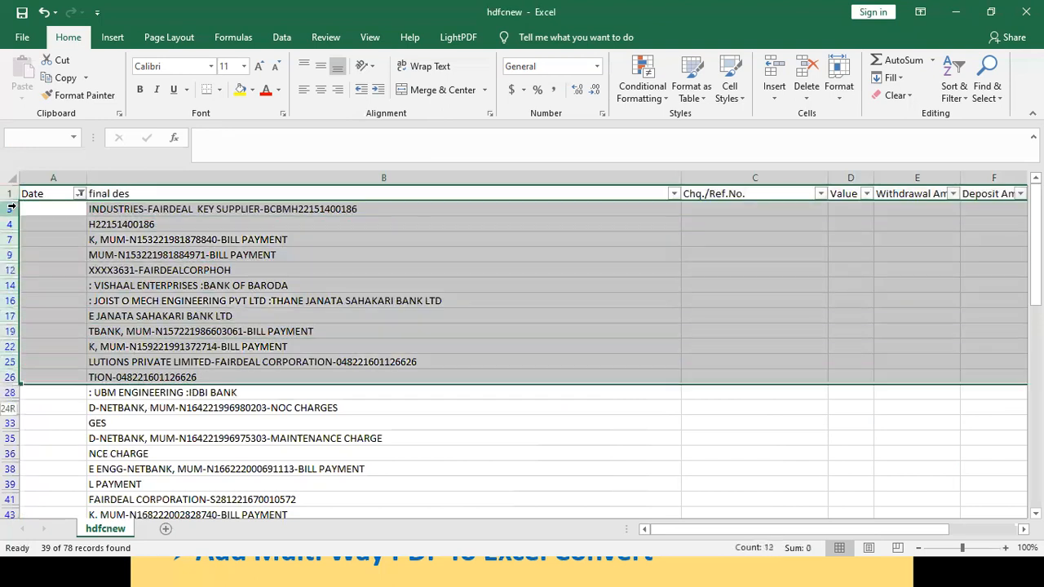
key(shift+Down)
key(shift+Down)
key(shift+Down)
key(shift+Down)
key(shift+Down)
key(shift+Down)
key(shift+Down)
key(shift+Down)
key(shift+Down)
key(shift+Down)
key(shift+Down)
key(shift+Down)
key(shift+Down)
key(shift+Down)
key(shift+Up)
key(shift+Up)
key(shift+Up)
key(shift+Up)
key(shift+Up)
key(shift+Up)
key(shift+Up)
key(shift+Up)
key(shift+Up)
key(shift+Up)
key(shift+Up)
key(shift+Up)
key(shift+Up)
key(shift+Up)
key(shift+Up)
key(shift+Up)
key(shift+Up)
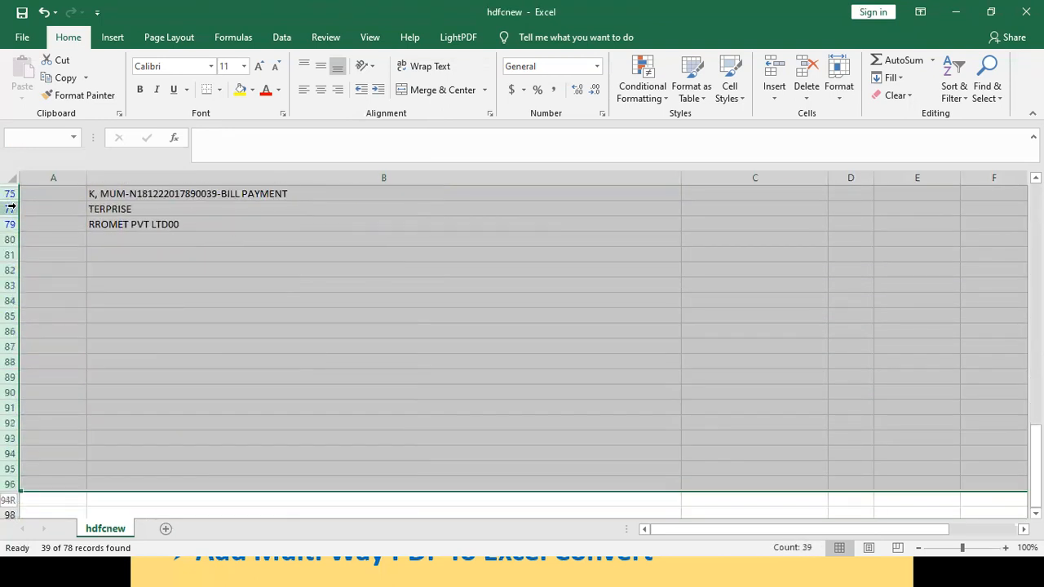
right_click(253, 209)
click(296, 331)
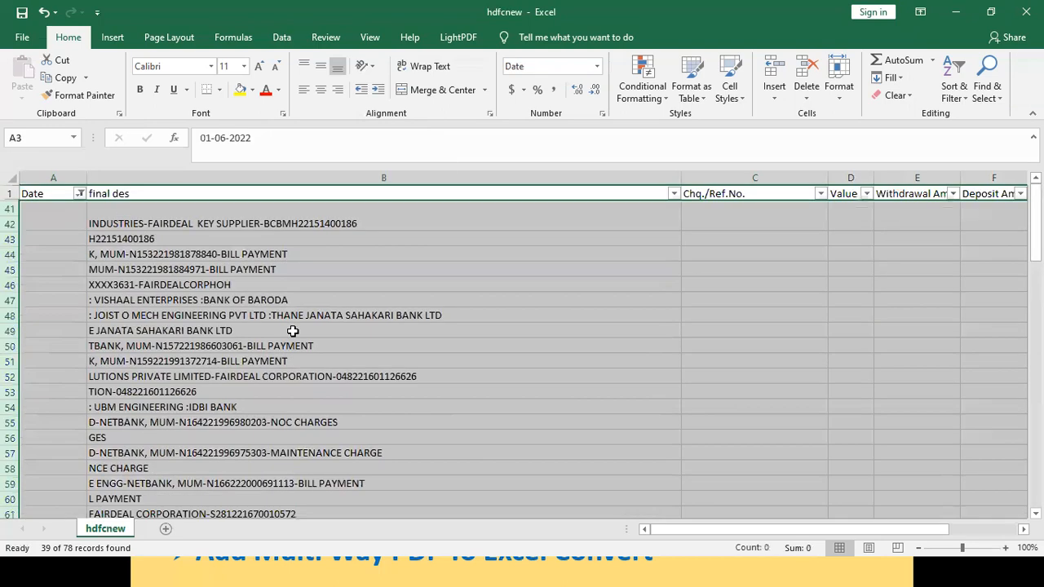
Step: Remove the filter from the sheet and narrow the Date column to fit its dates
click(11, 177)
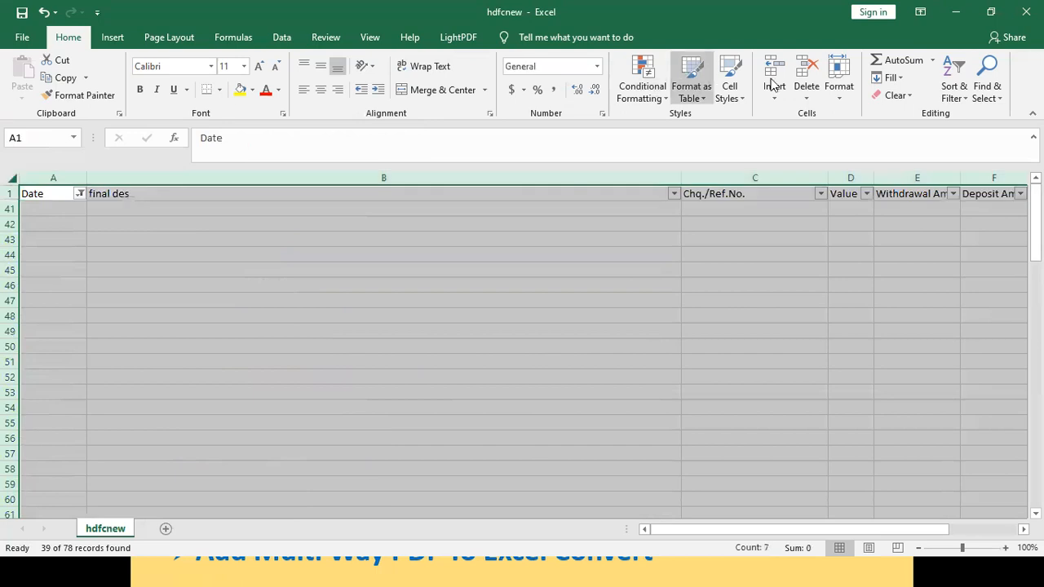
click(953, 82)
click(950, 174)
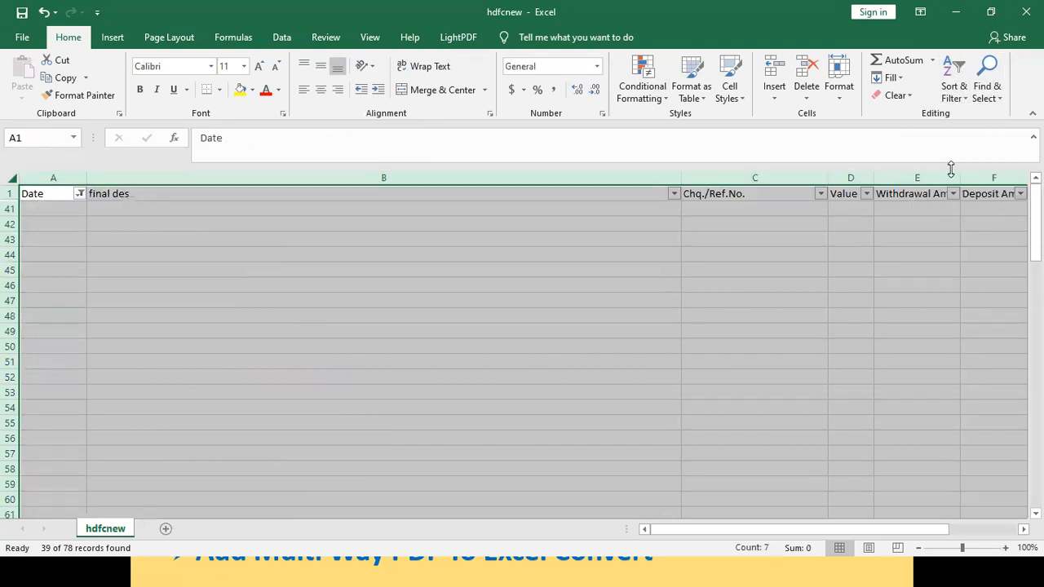
click(462, 273)
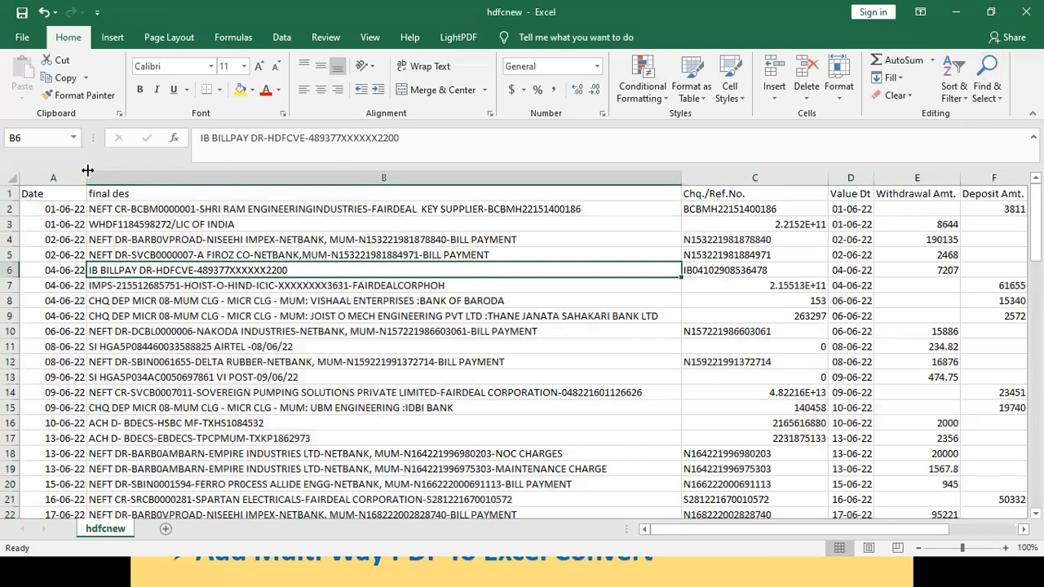
drag(82, 174, 60, 173)
click(334, 319)
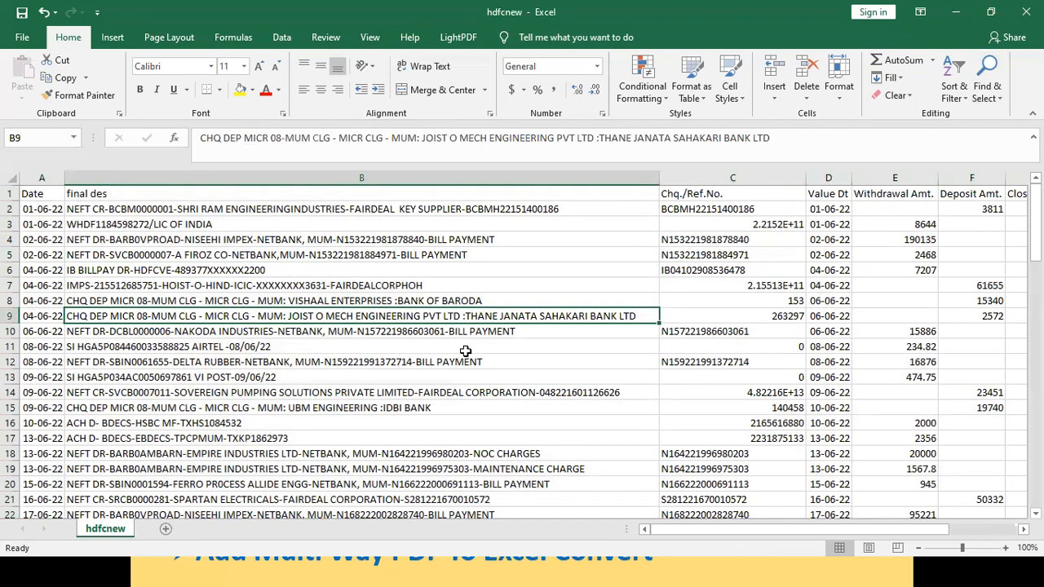
Step: Review the cleaned HDFC statement across its columns and down to the last transaction row
click(736, 297)
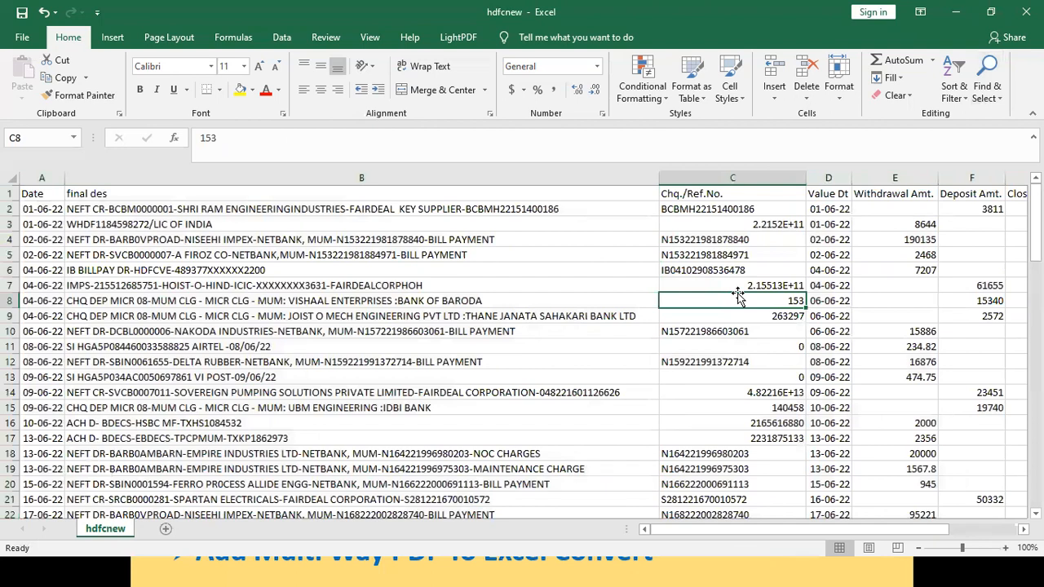
key(Right)
key(Right)
key(Right)
key(Right)
key(Left)
key(Left)
key(Left)
key(Left)
key(Left)
key(Left)
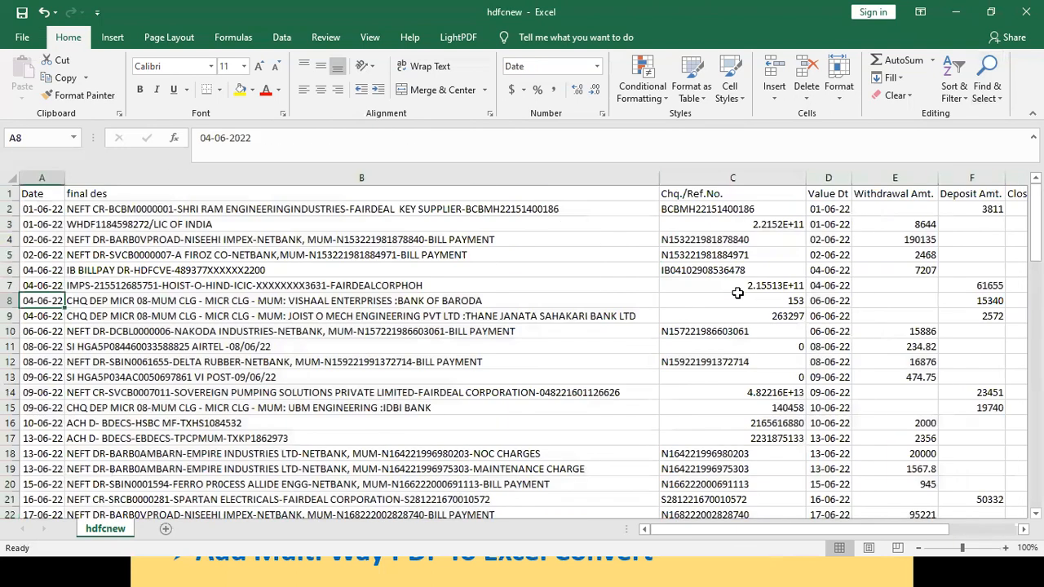
key(Down)
key(Down)
key(Down)
key(Down)
key(Down)
key(Down)
key(Down)
key(Down)
key(Down)
key(Down)
key(Down)
key(Down)
key(Down)
key(Down)
key(Down)
key(Down)
key(Down)
key(Down)
key(Down)
key(Down)
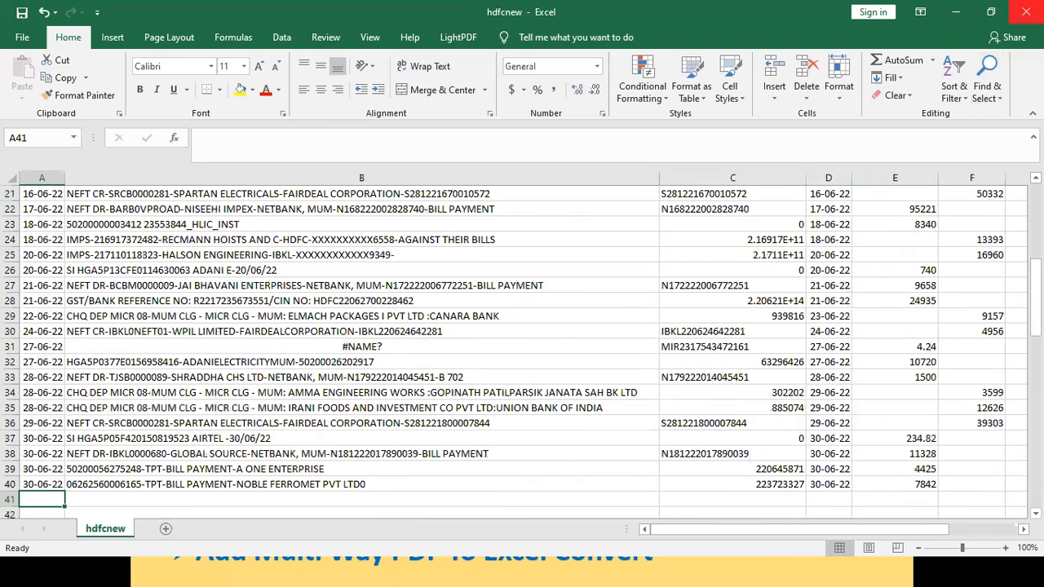
Step: Switch to TallyPrime, leave the merge formula screen and move to Export Ledger And Group Master Direct in Excel
click(1026, 12)
click(455, 307)
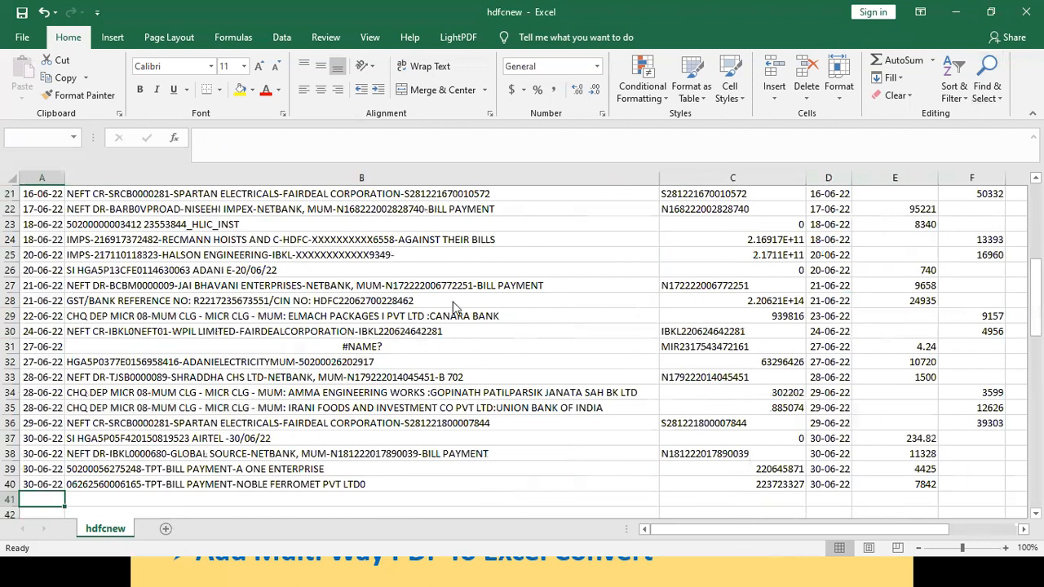
key(alt+Tab)
key(alt+Tab)
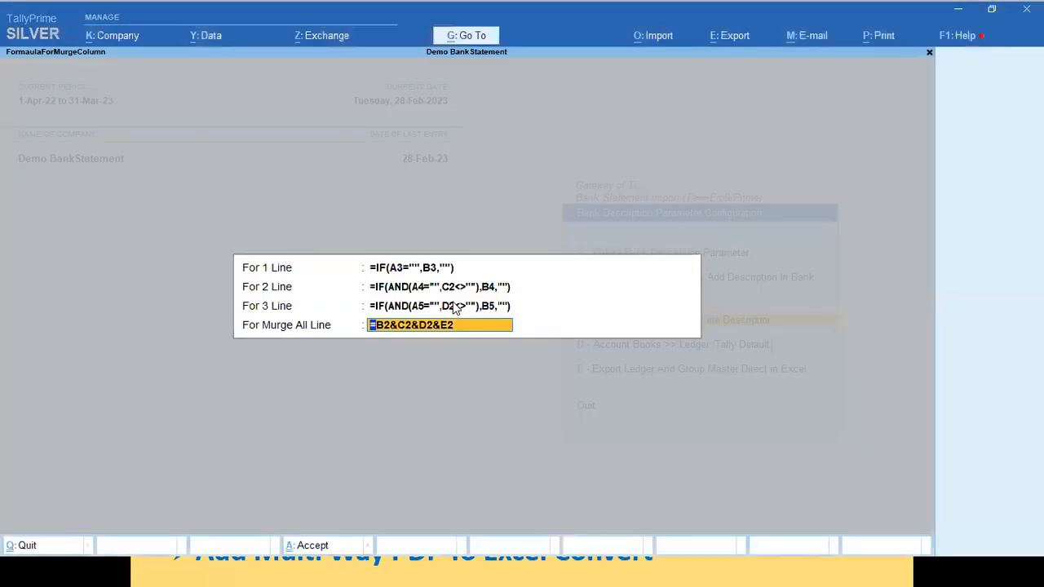
key(Escape)
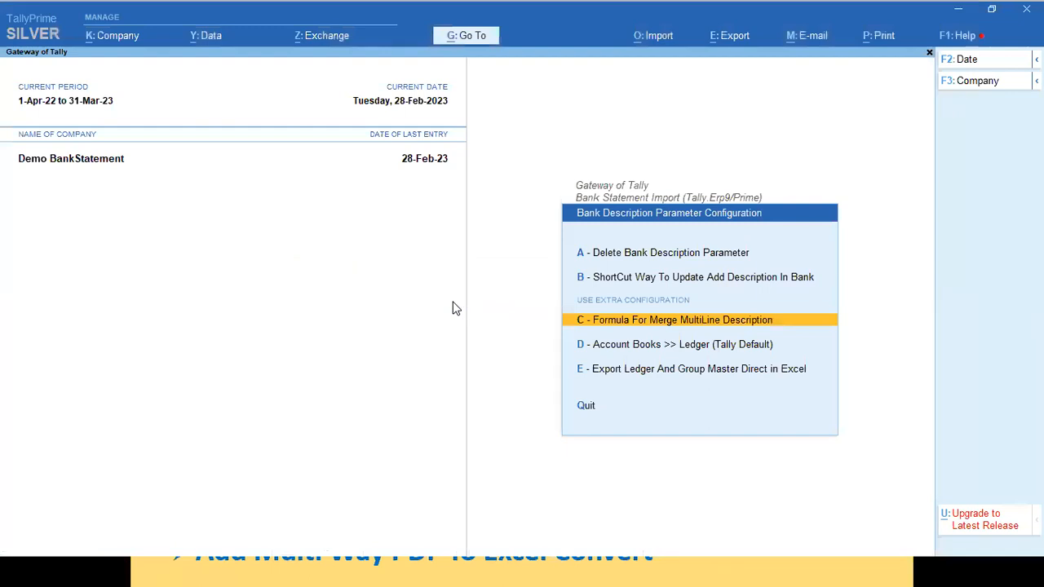
key(Down)
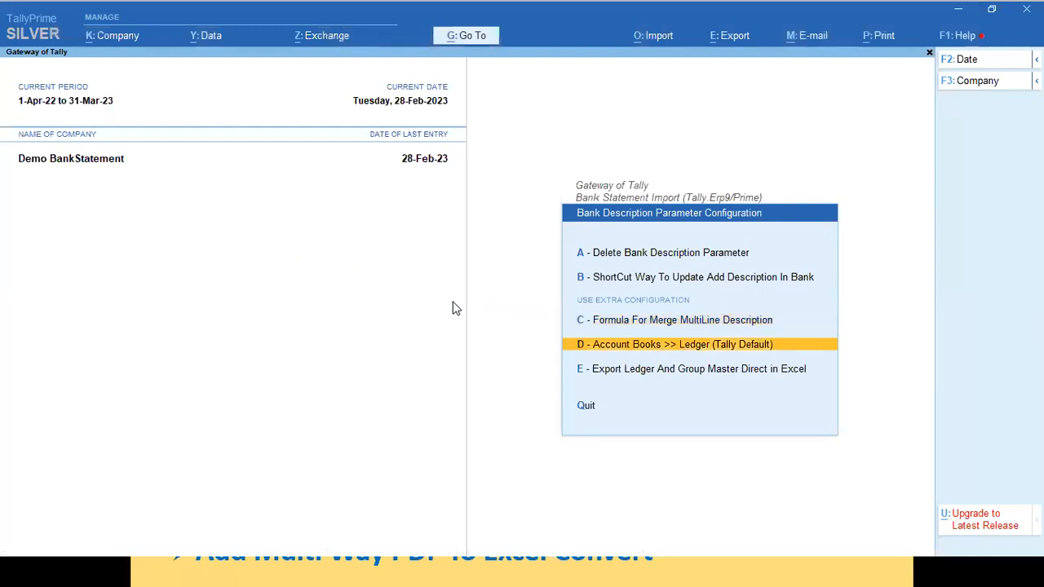
key(Return)
key(Escape)
key(Down)
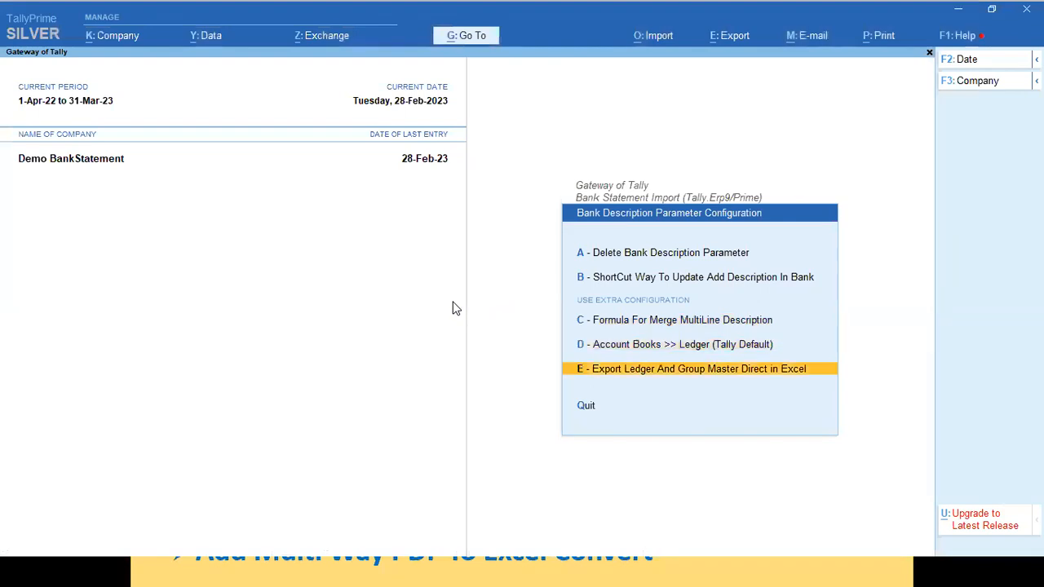
key(alt+Tab)
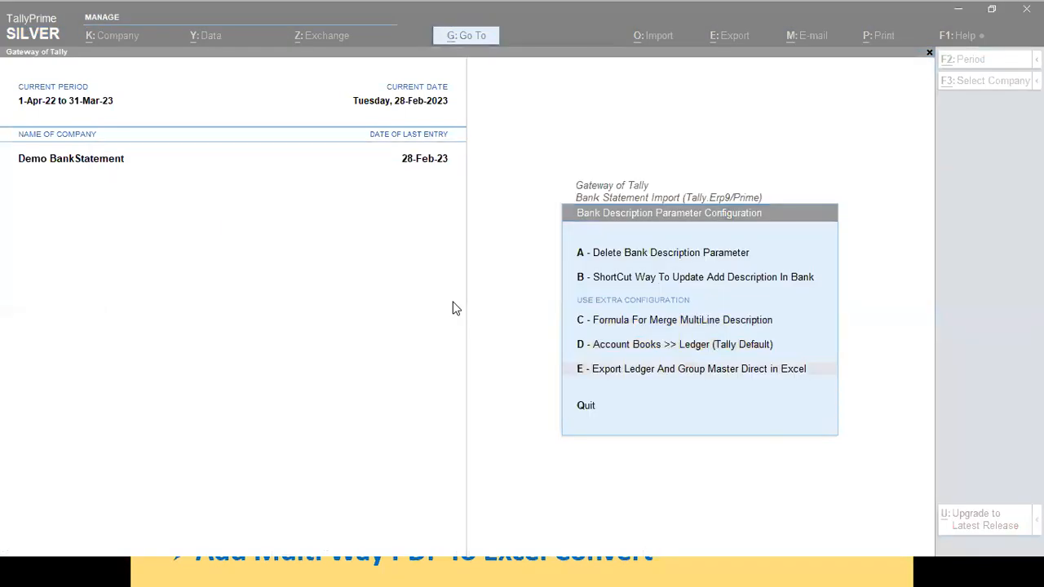
Step: Save the HDFC statement as hdfcnew in Excel 97-2003 Workbook format while closing it
key(Escape)
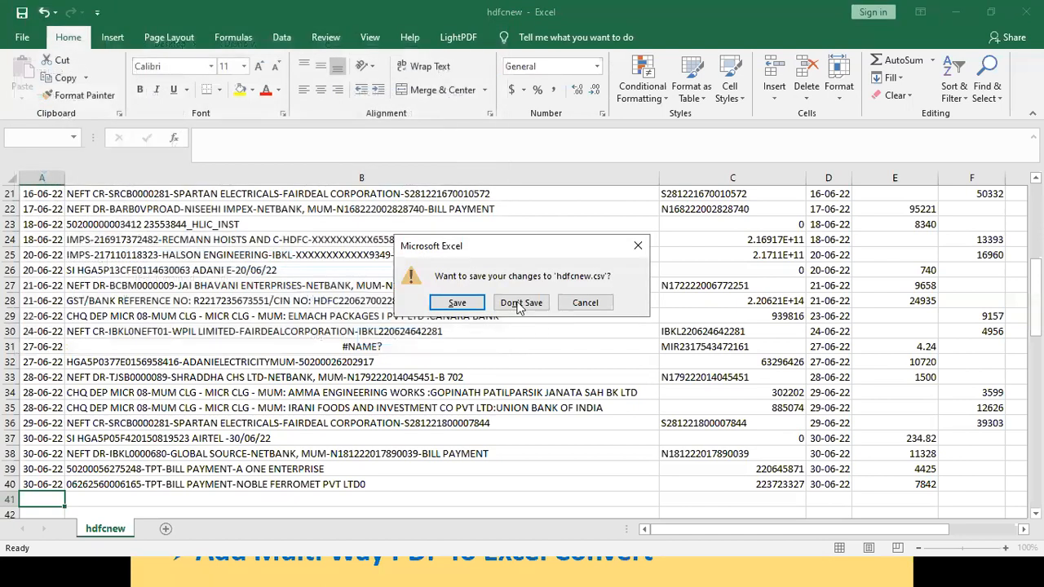
click(466, 303)
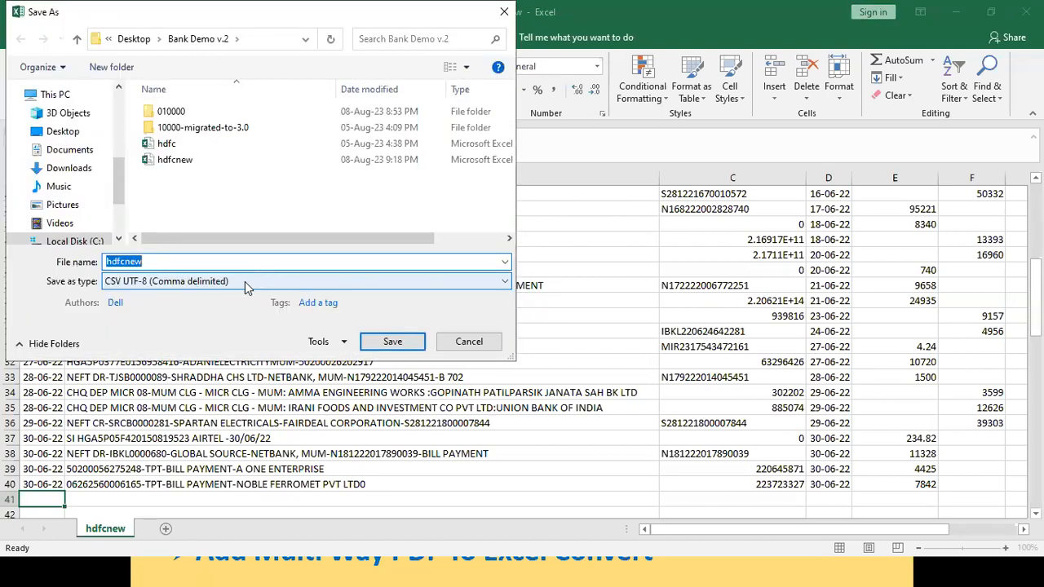
click(245, 282)
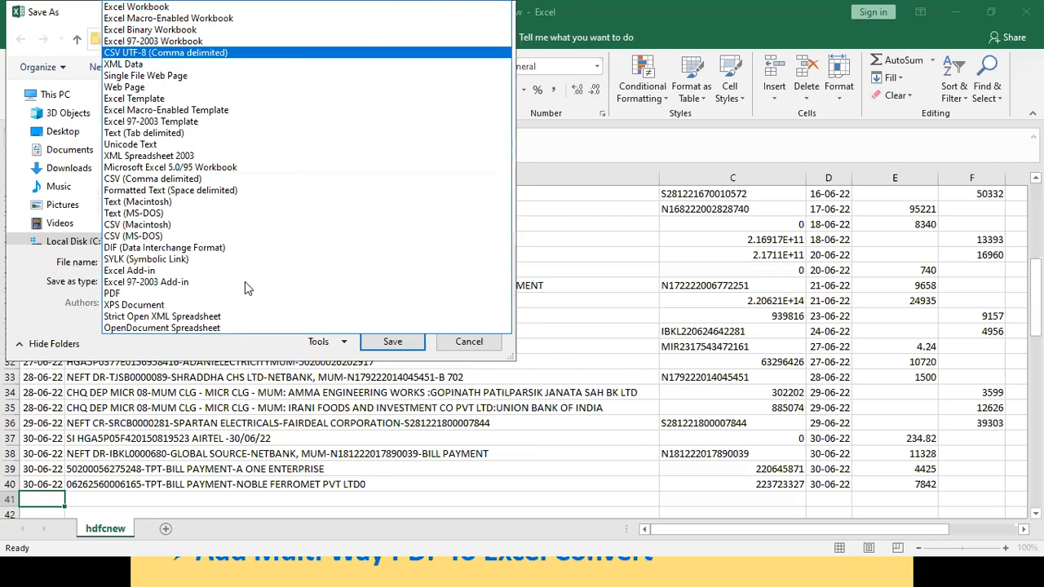
click(183, 41)
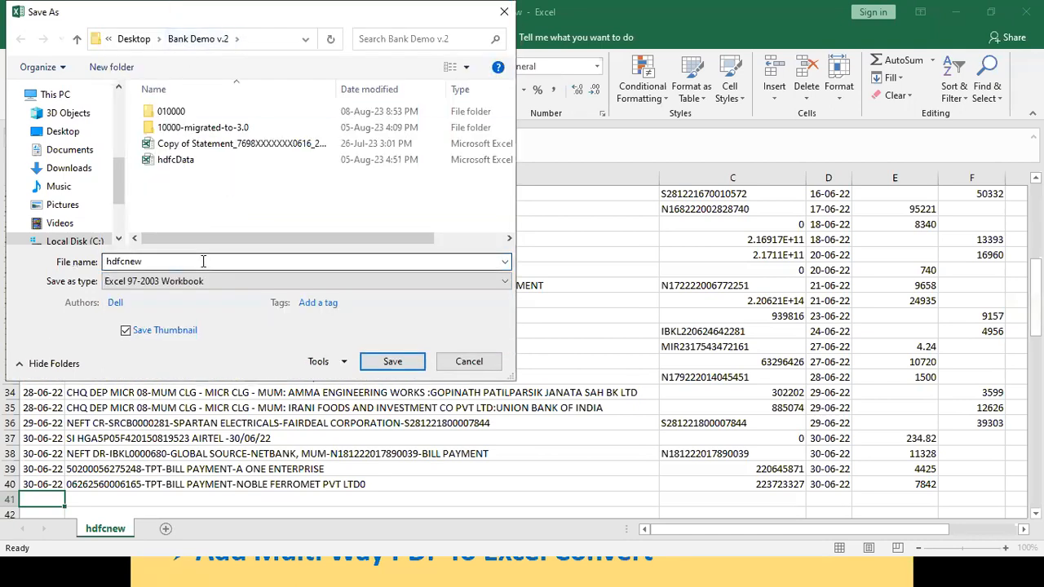
click(367, 357)
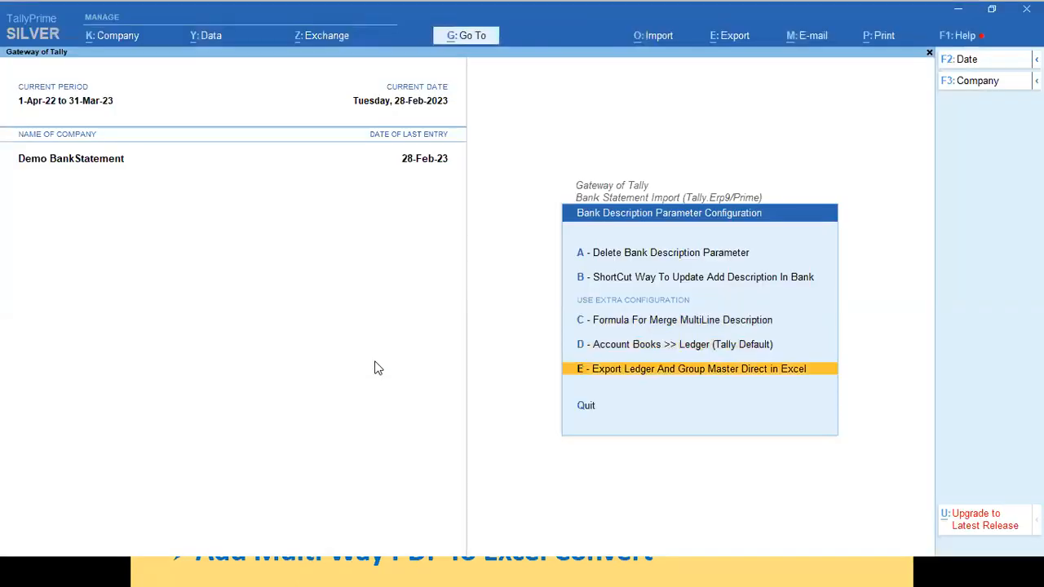
Step: Switch to the open sbinew workbook and close it without saving its changes
key(alt+Tab)
key(alt+Tab)
key(alt+Tab)
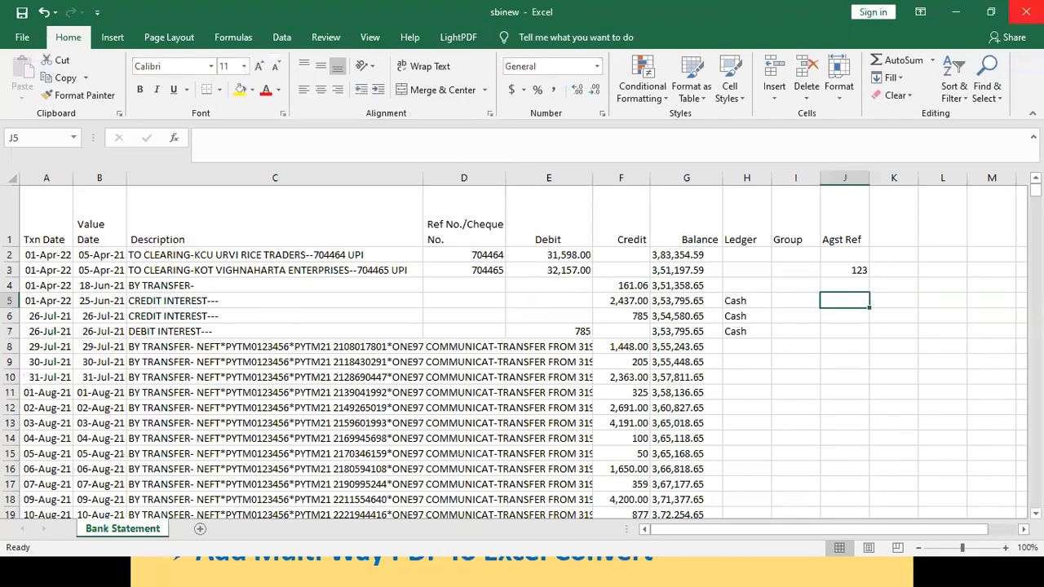
key(alt+F4)
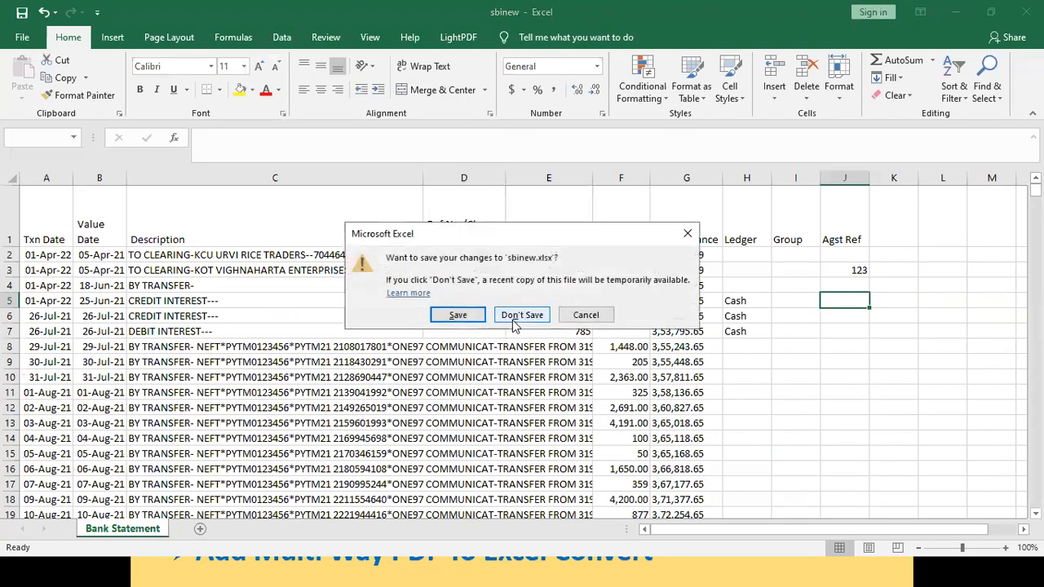
click(516, 320)
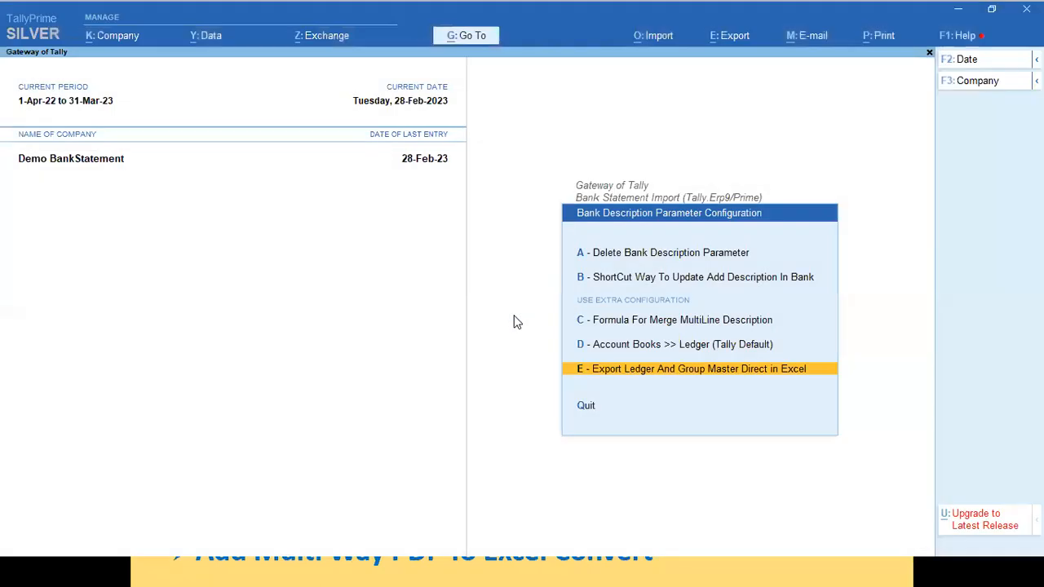
Step: Reopen sbinew from the Bank Demo v.2 folder and compare its Ledger column with the description in row 3
key(alt+Tab)
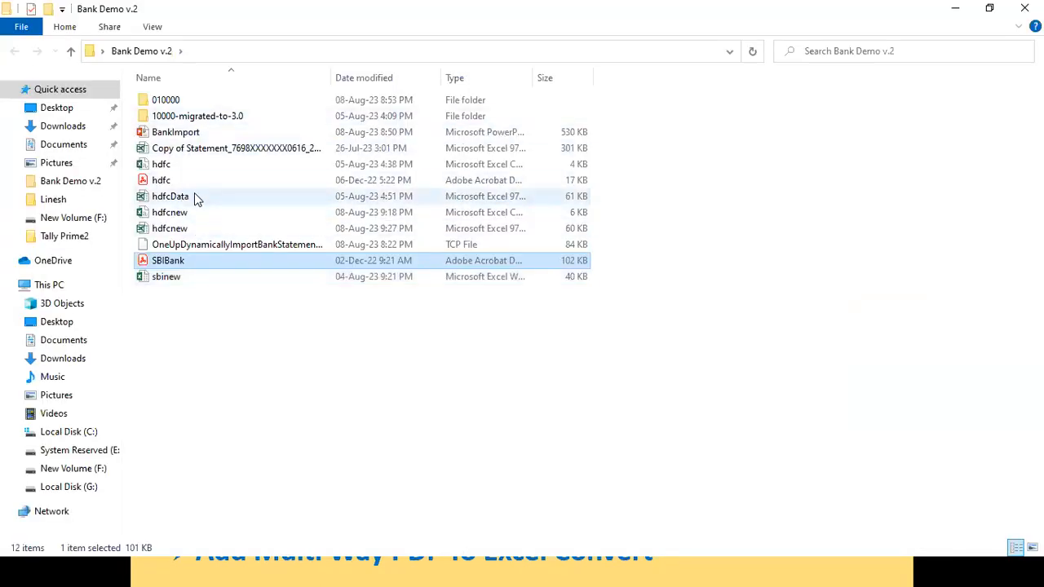
double_click(187, 278)
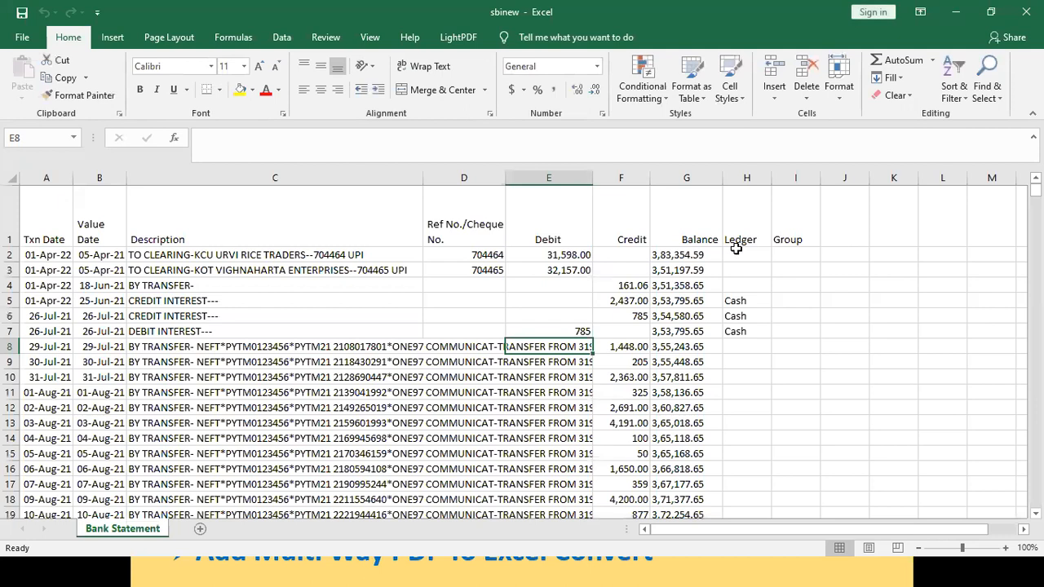
click(740, 267)
click(734, 330)
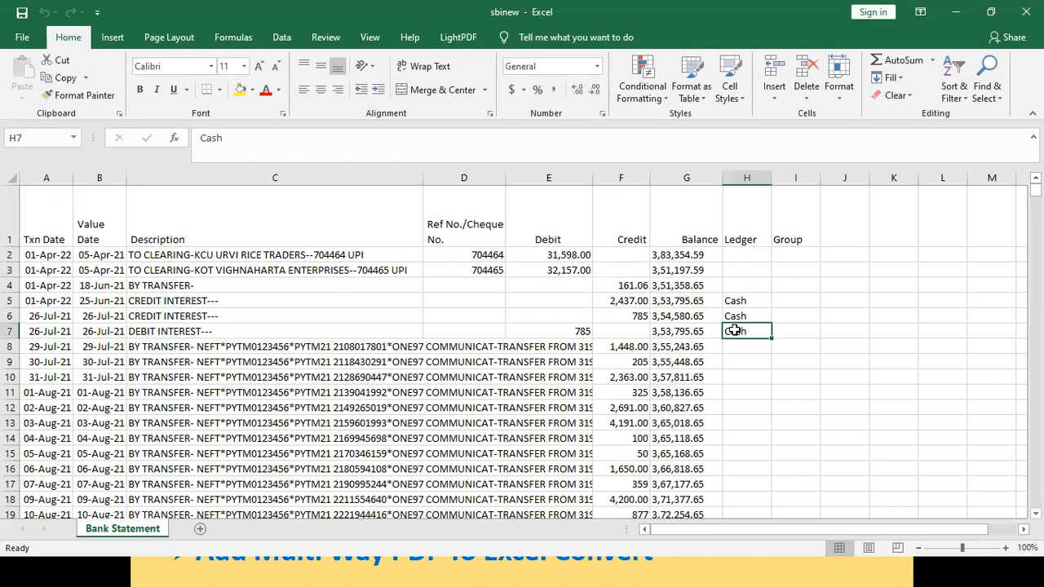
click(737, 269)
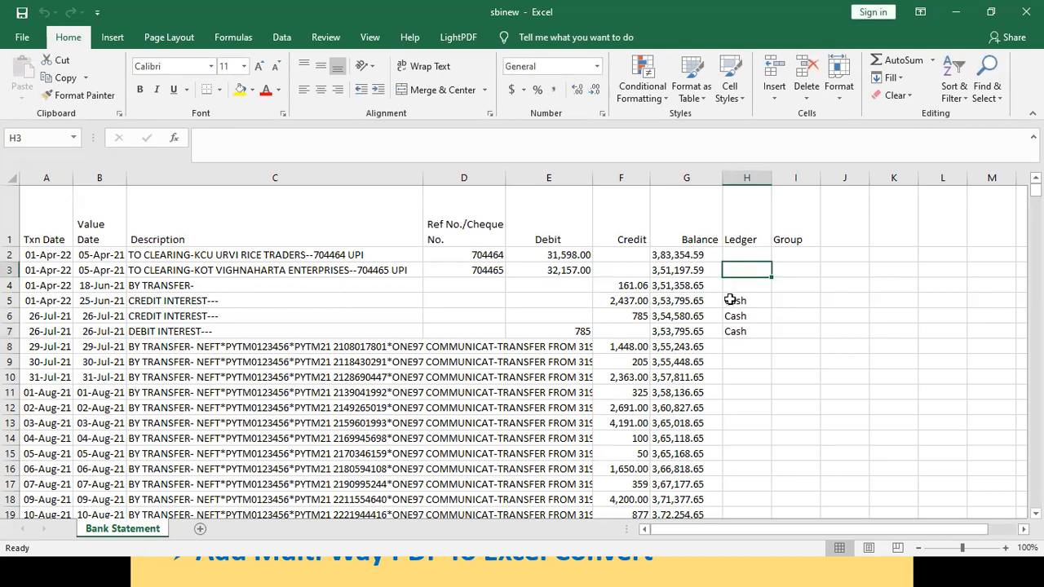
click(373, 270)
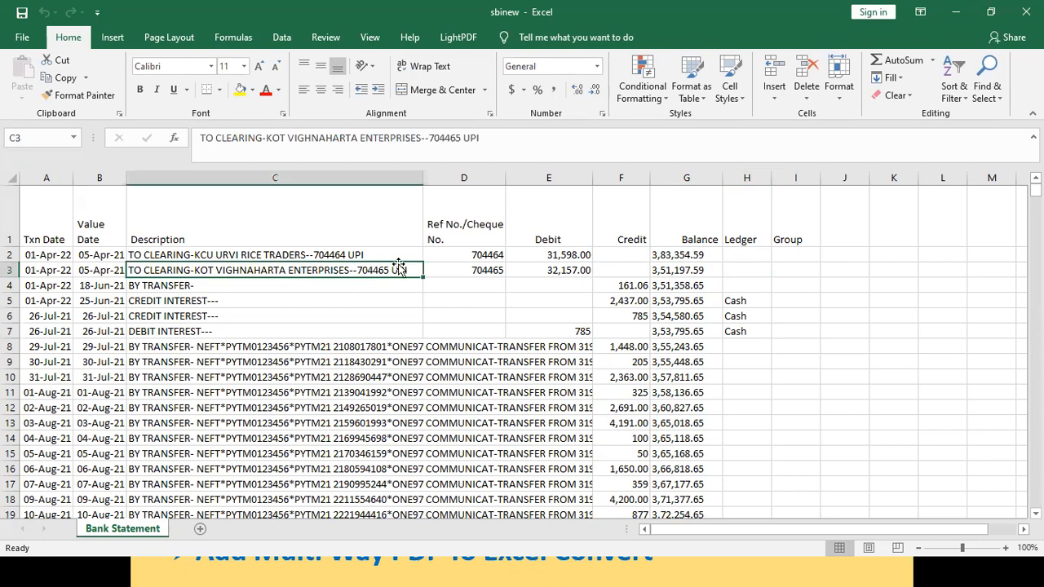
click(744, 285)
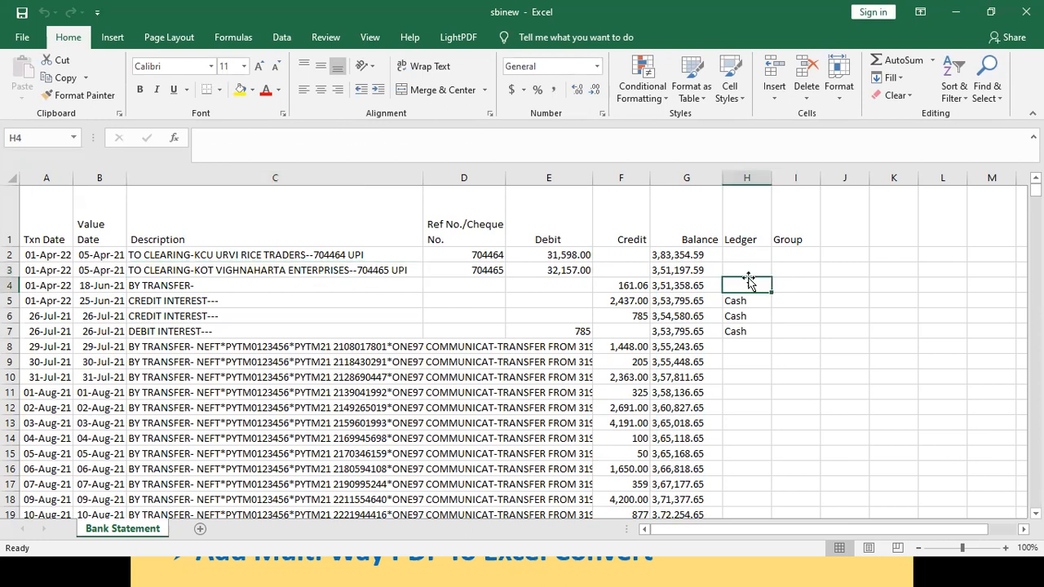
Step: Fill Ledger cell H3 with VIGHNAHARTA ENTERPRISE, based on the row 3 description, and fit the Ledger column to its contents
click(365, 270)
drag(288, 138, 421, 138)
key(ctrl+c)
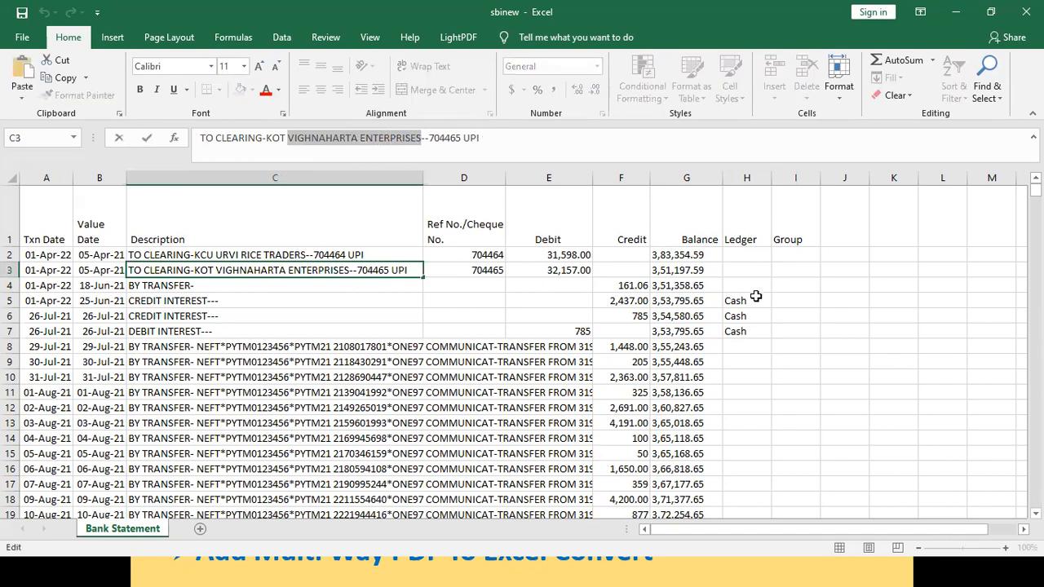
click(751, 271)
key(ctrl+v)
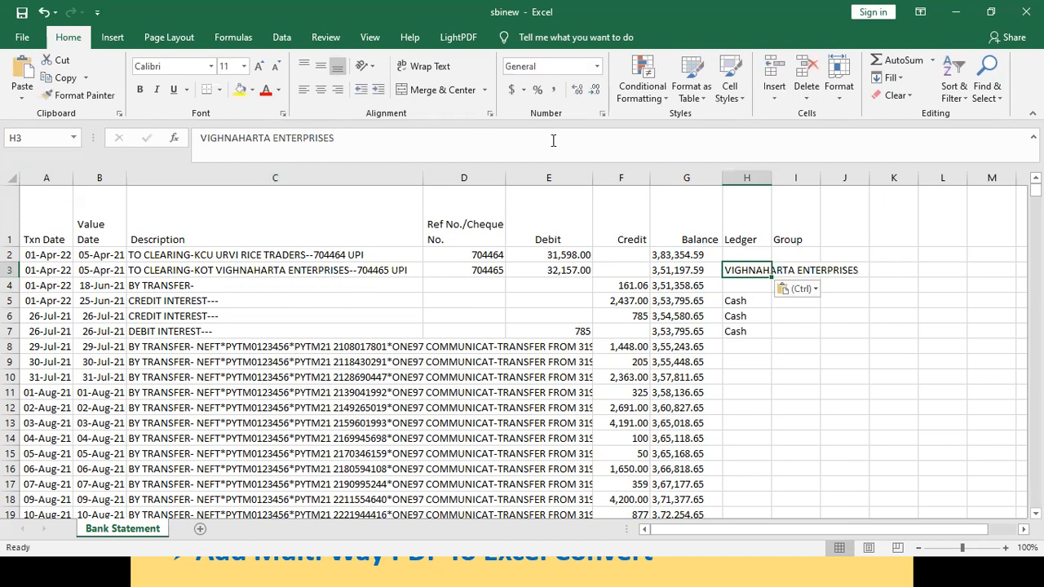
text(SE)
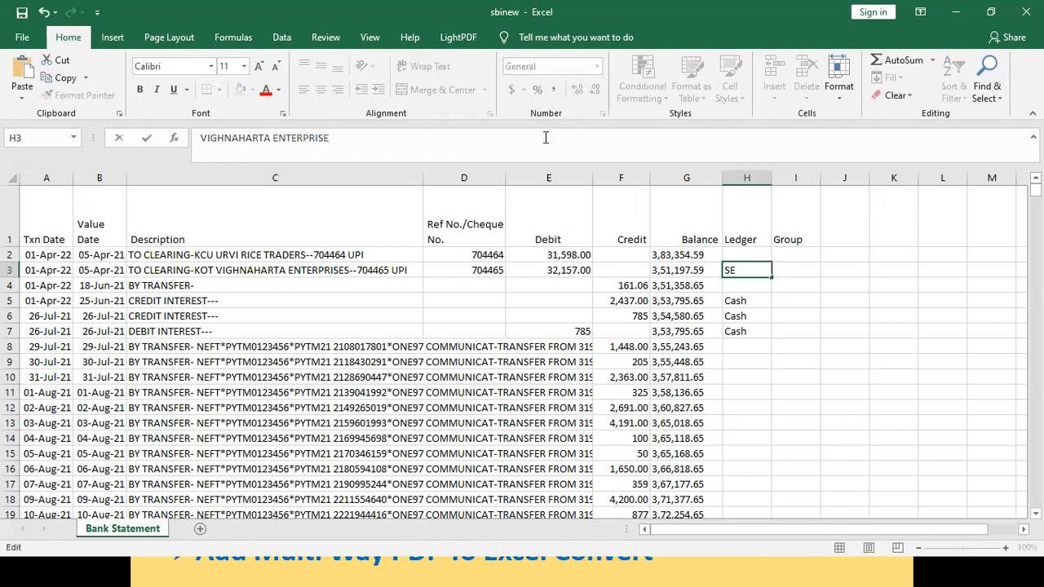
key(Return)
double_click(772, 177)
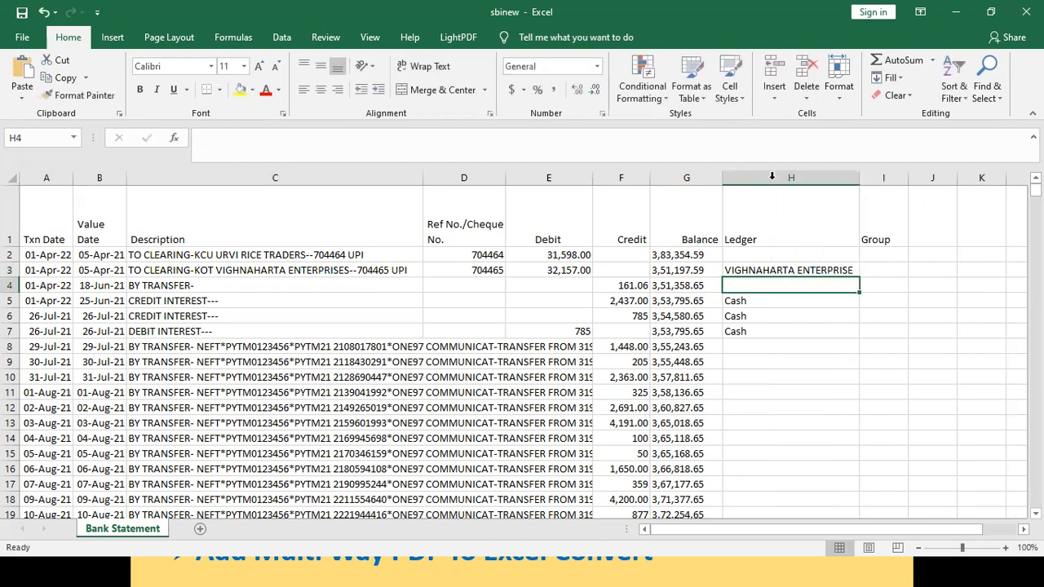
Step: Check the Ledger entries in rows 3 and 5, and close sbinew with its changes saved
click(829, 268)
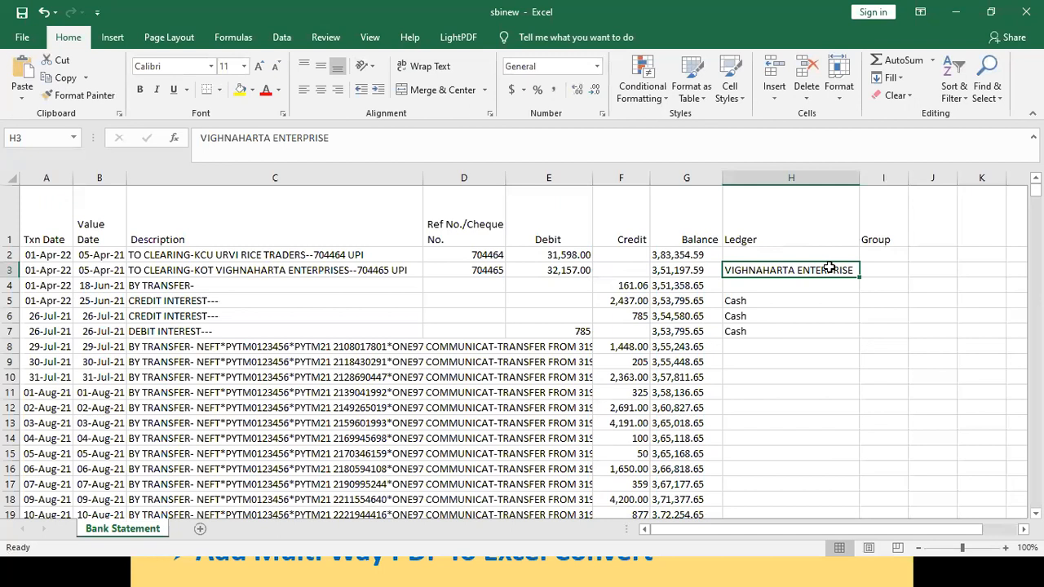
click(829, 297)
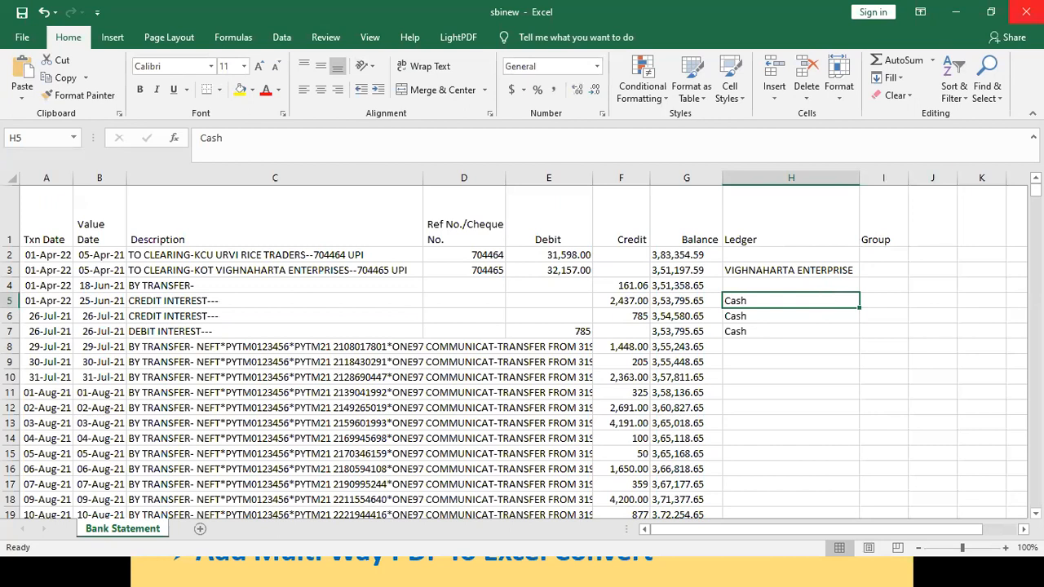
click(1026, 11)
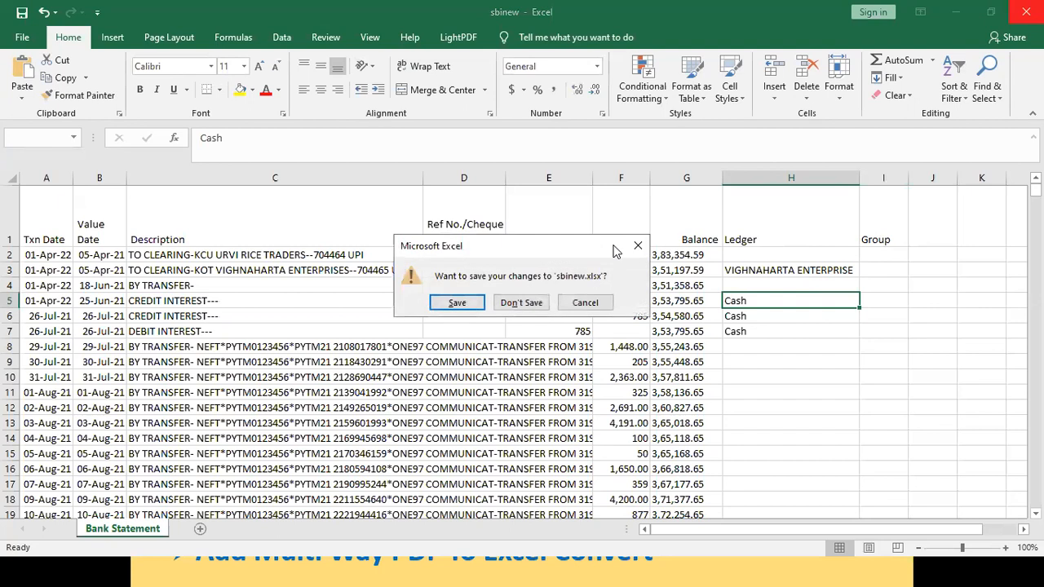
click(459, 302)
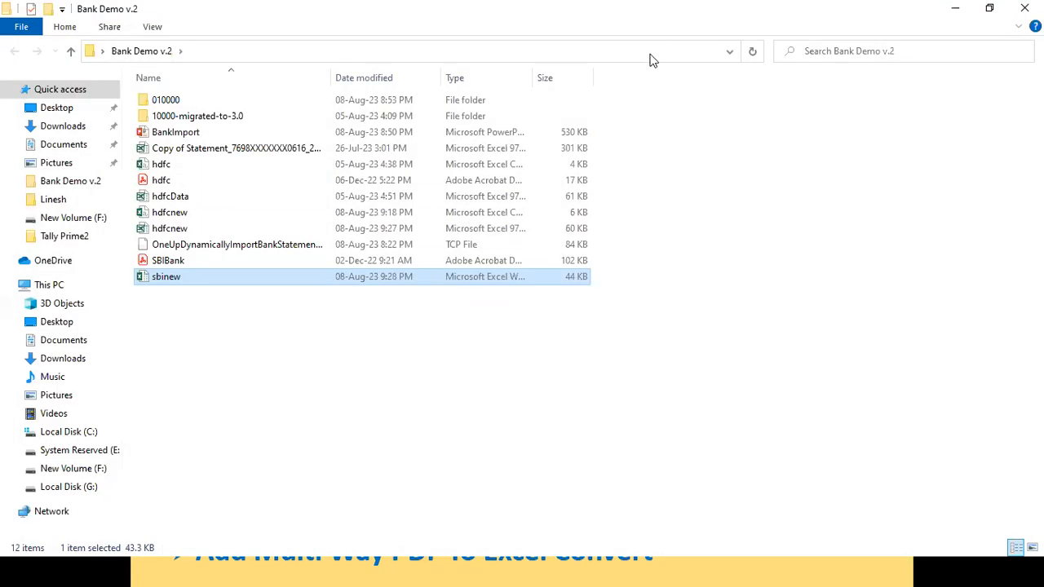
Step: Copy the Bank Demo v.2 folder path into the Excel Directory Path of TallyPrime's Link Ledger In Excel form
click(653, 56)
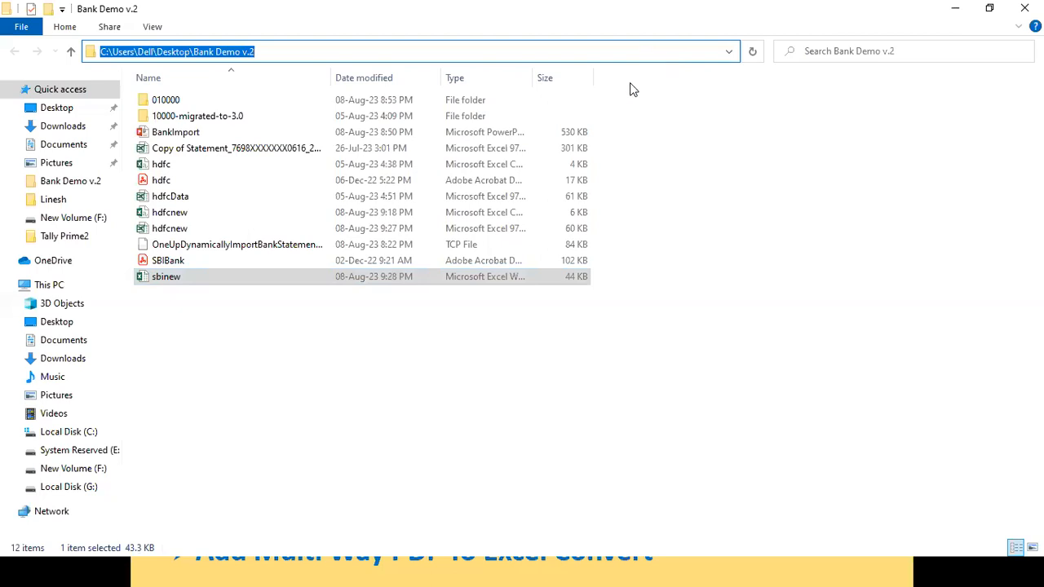
key(alt+Tab)
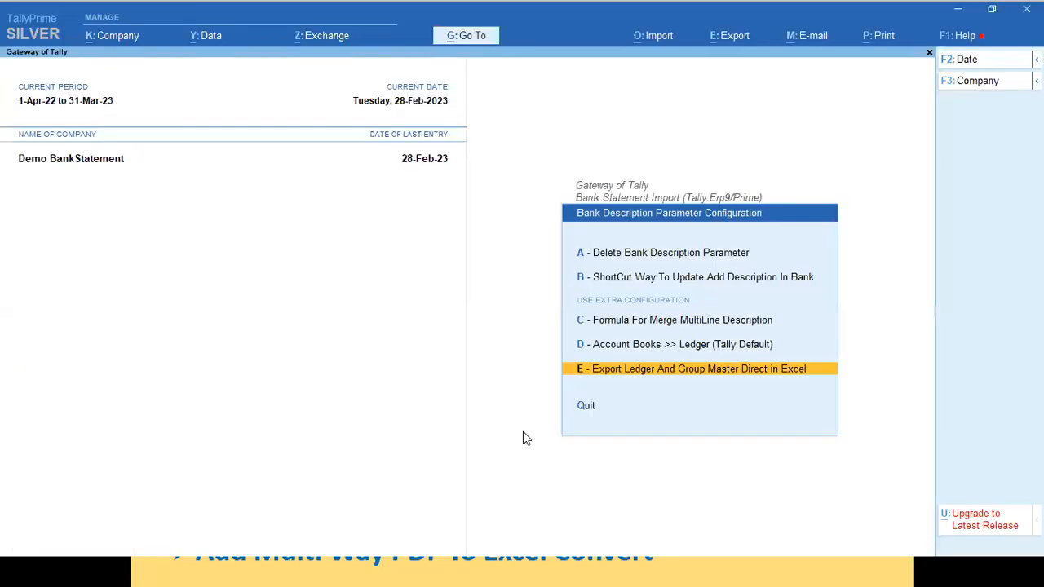
key(Return)
key(ctrl+v)
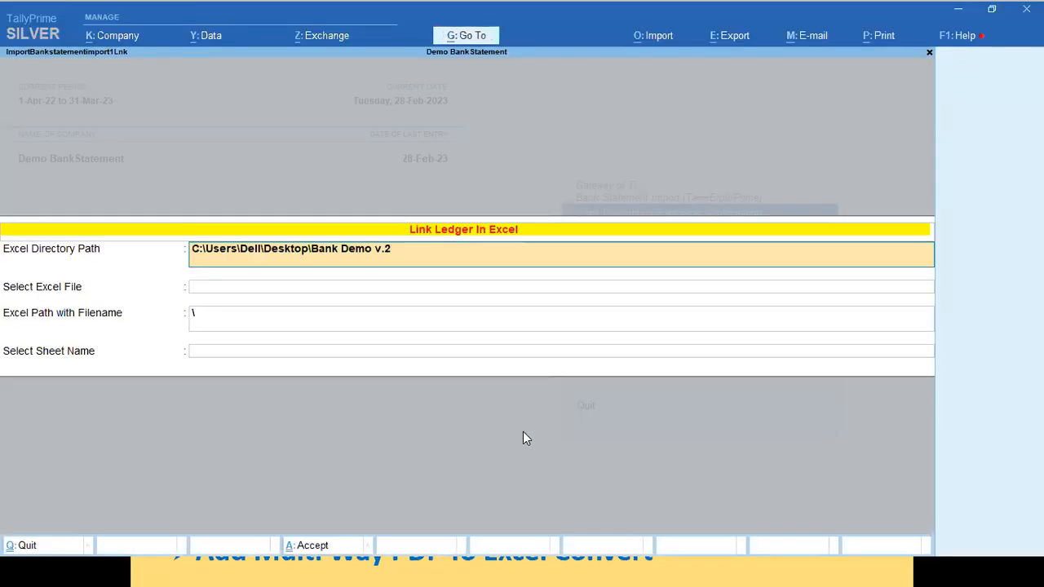
Step: Link the TallyPrime ledgers to the Bank Statement sheet of sbinew.xlsx and accept the form
key(Return)
key(Down)
key(Down)
key(Down)
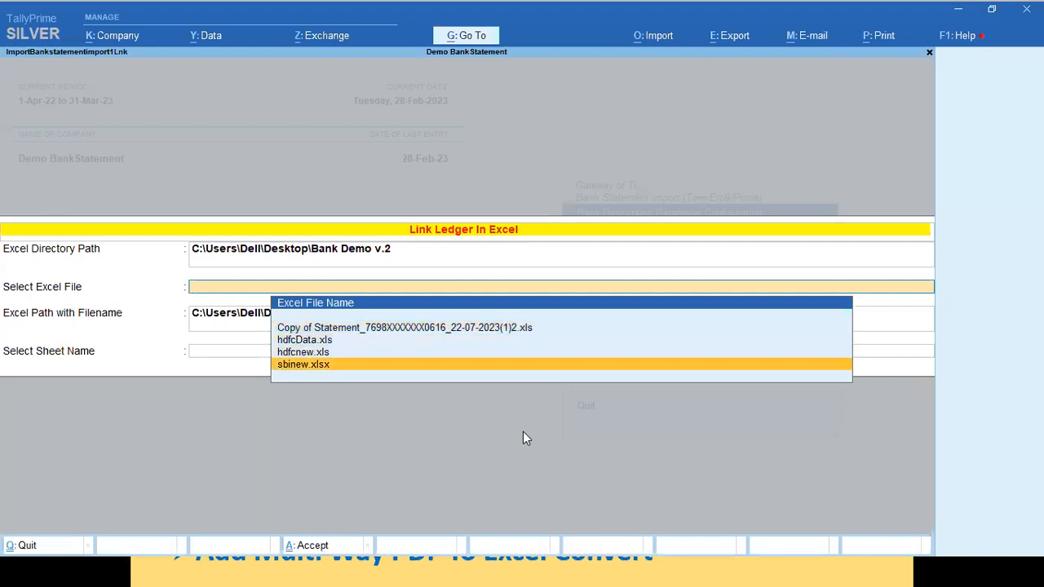
key(Return)
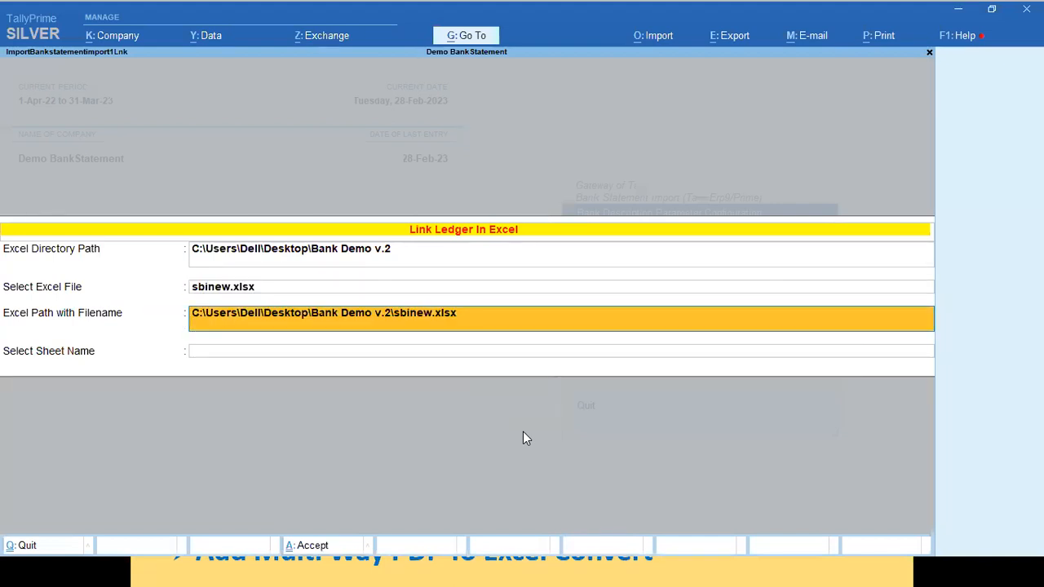
key(Return)
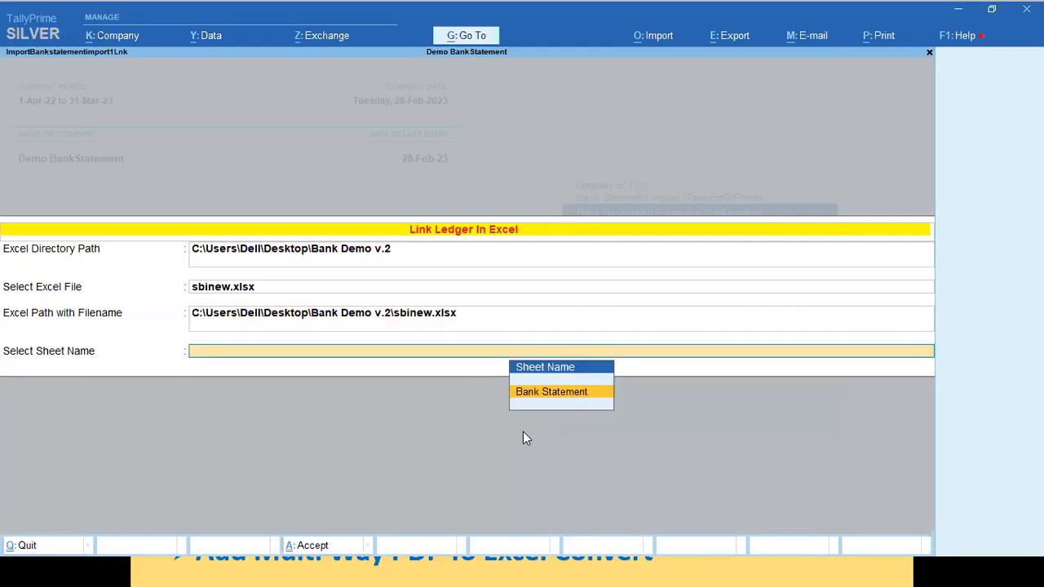
key(Return)
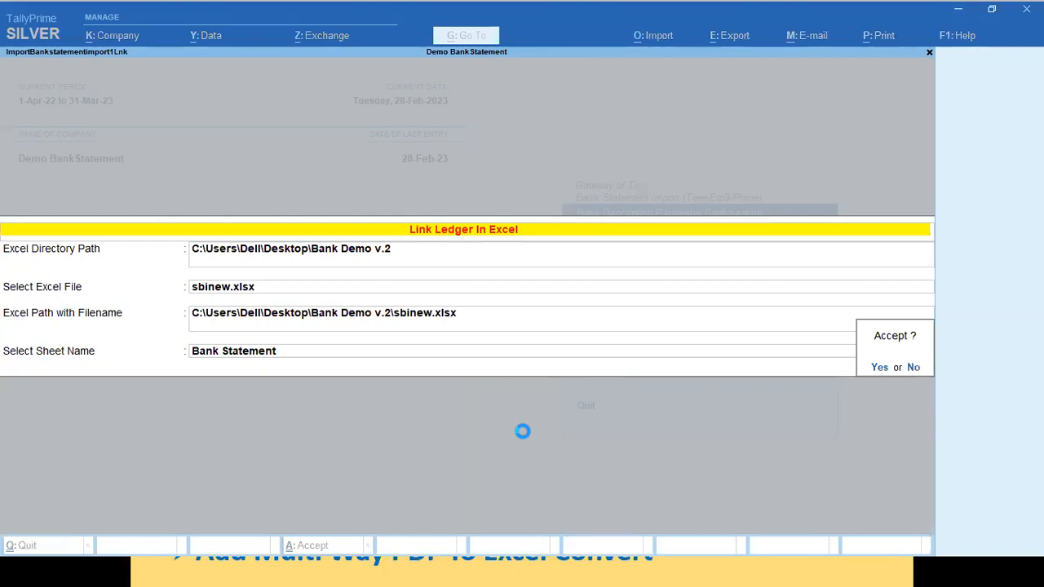
key(Return)
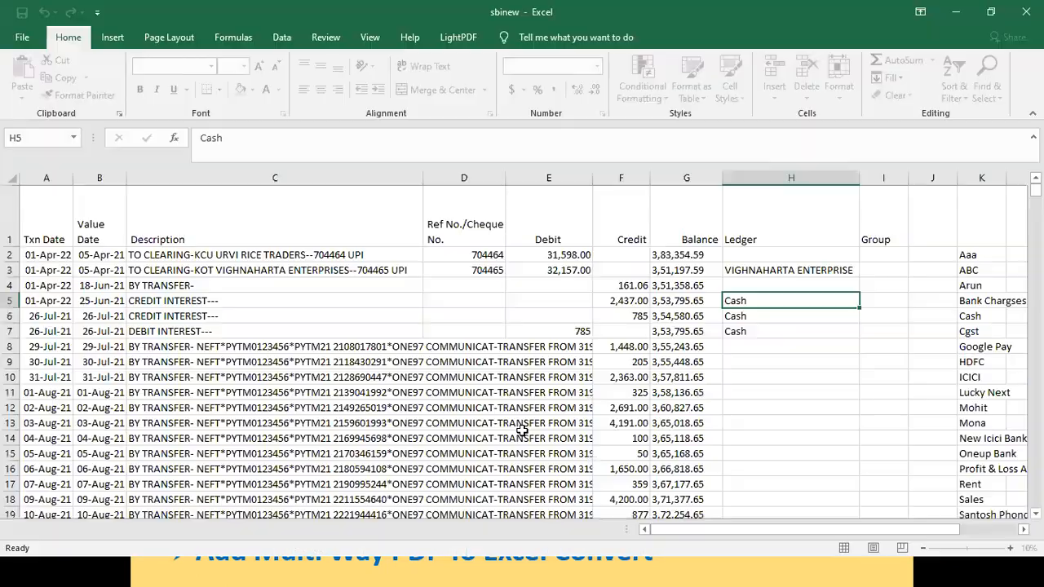
Step: Fit column K, which holds the exported ledger names, to its contents in sbinew
click(886, 365)
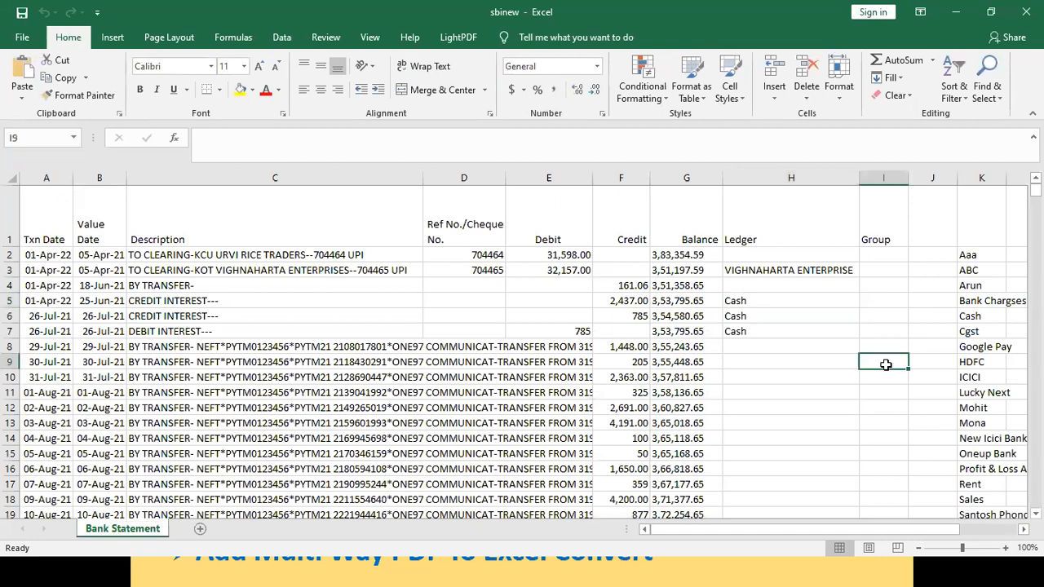
key(Right)
key(Right)
key(Right)
key(Right)
key(Right)
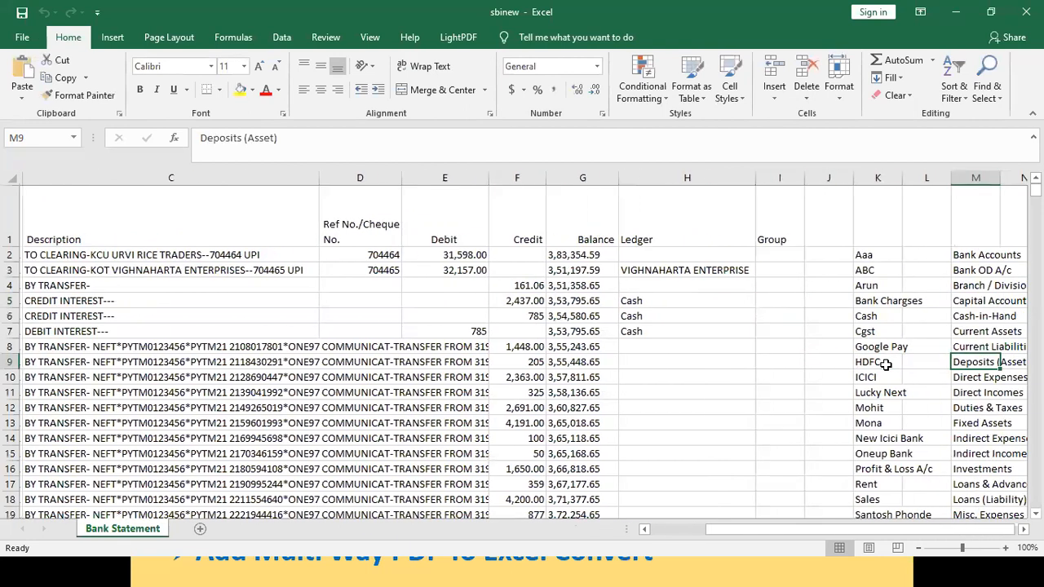
double_click(603, 176)
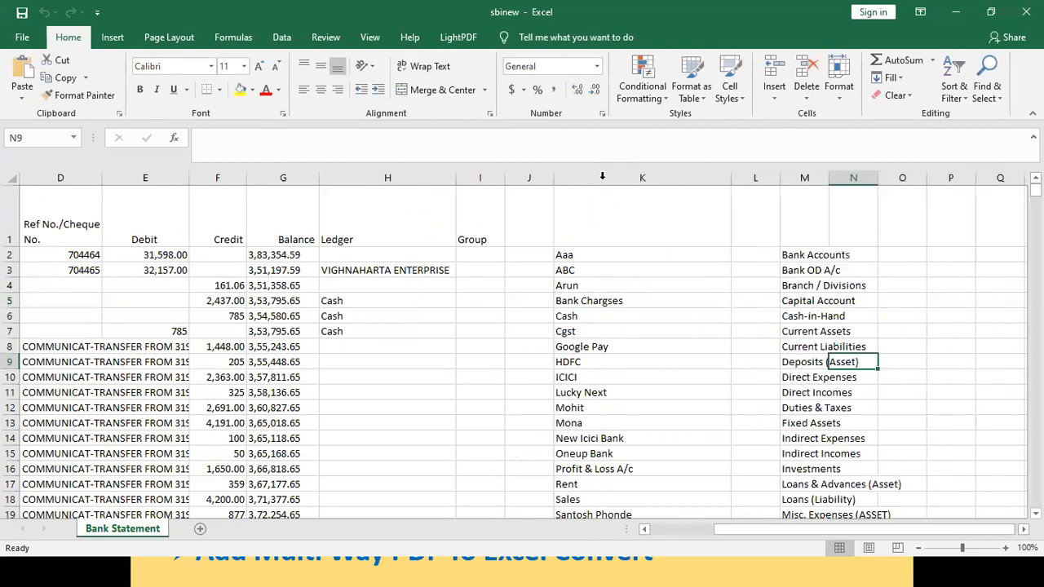
Step: Review the exported ledger names in column K from the first entry to the last
click(636, 368)
key(Down)
key(Down)
key(Down)
key(Down)
key(Down)
key(Down)
key(Down)
key(Down)
key(Down)
key(Down)
key(Down)
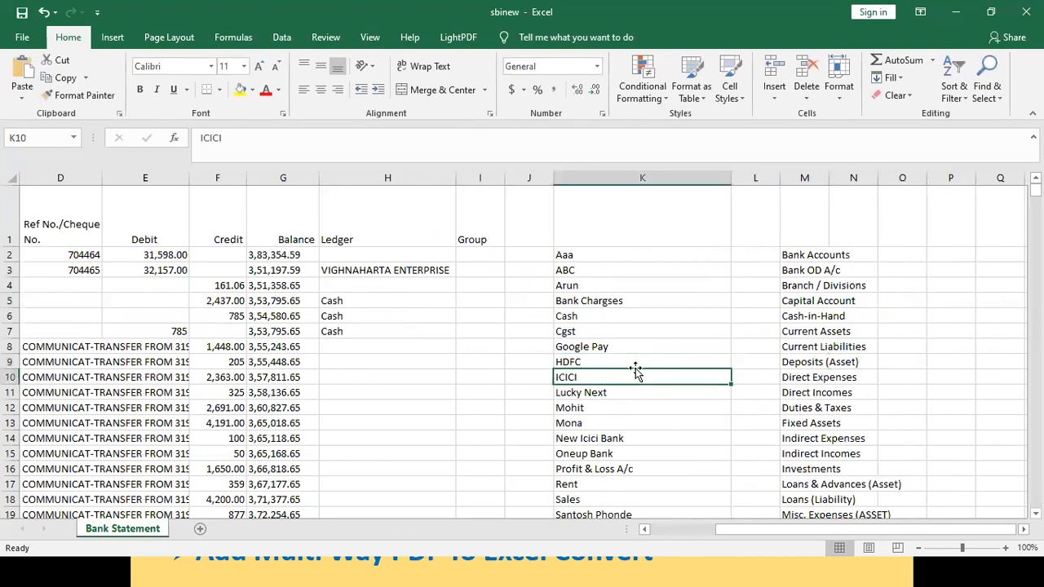
key(Down)
key(Down)
key(Down)
key(Down)
key(Down)
key(Down)
key(Down)
key(Down)
key(Down)
key(Down)
key(Down)
key(Down)
key(Down)
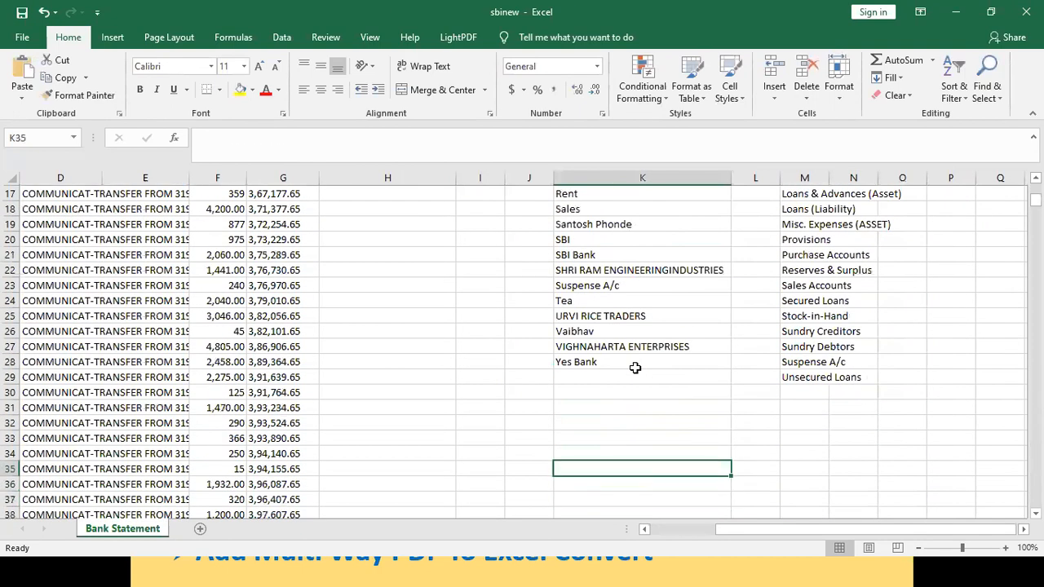
key(Up)
key(Up)
key(Up)
key(Up)
key(Up)
key(Up)
key(Up)
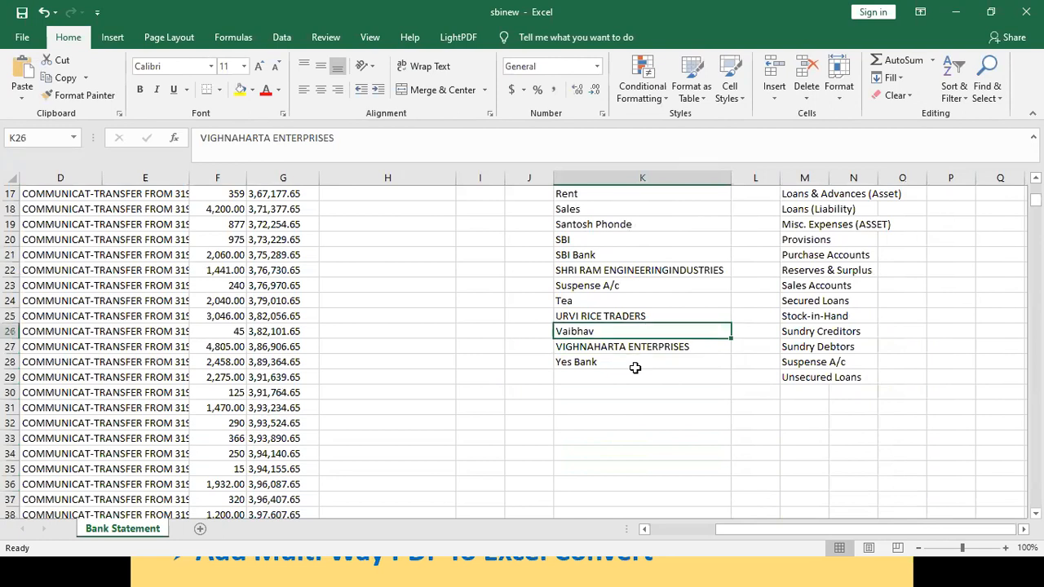
key(Up)
key(Up)
key(Up)
key(Up)
key(Up)
key(Up)
key(Up)
key(Up)
key(Up)
key(Up)
key(Up)
key(Up)
key(Up)
key(Up)
key(Up)
key(Up)
key(Up)
key(Up)
key(Up)
key(Up)
key(Down)
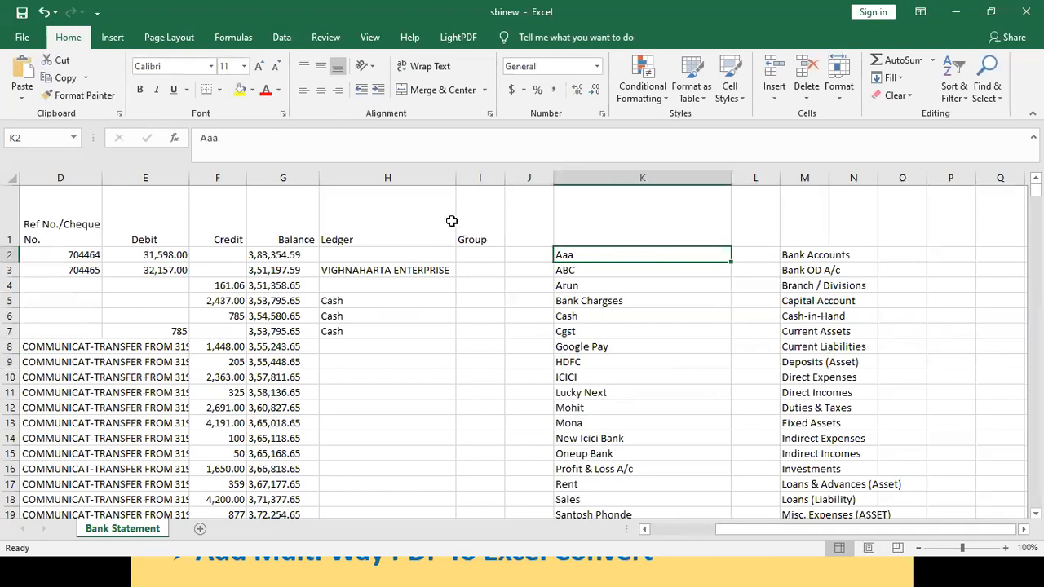
Step: Apply a List data validation to cell K2 with the source =$K$2:$K$29
click(286, 39)
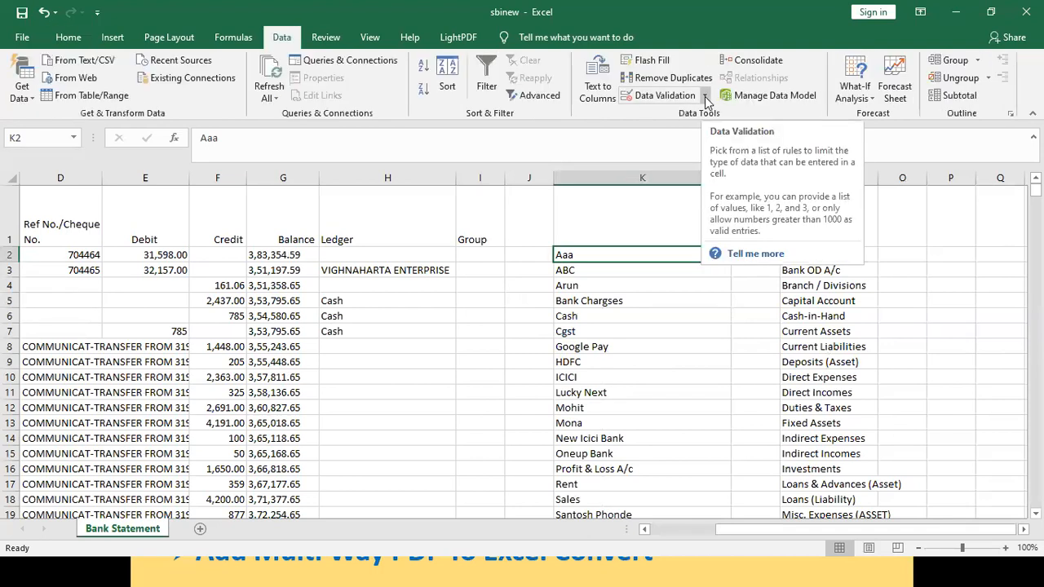
click(704, 96)
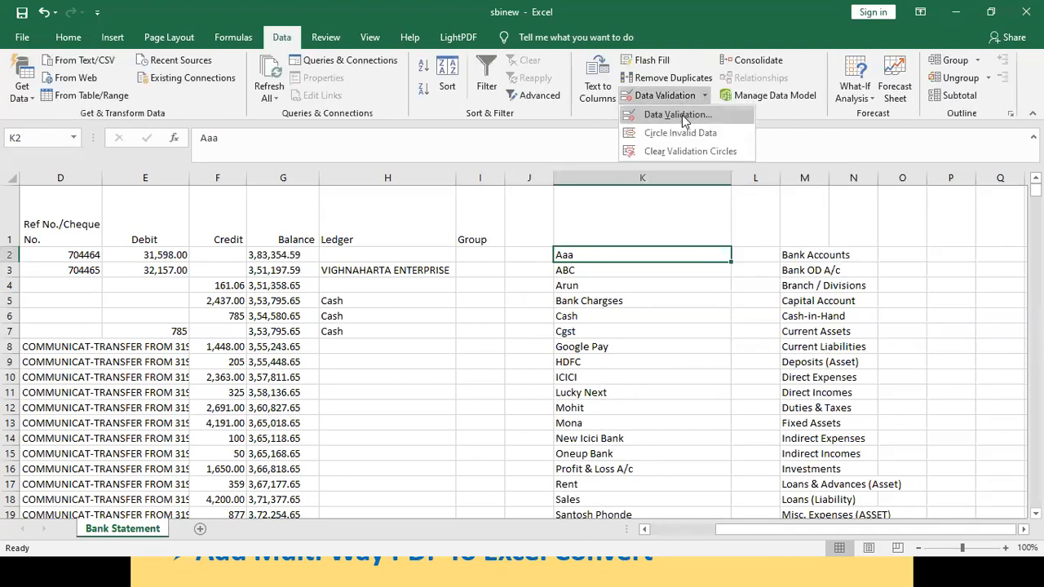
click(677, 115)
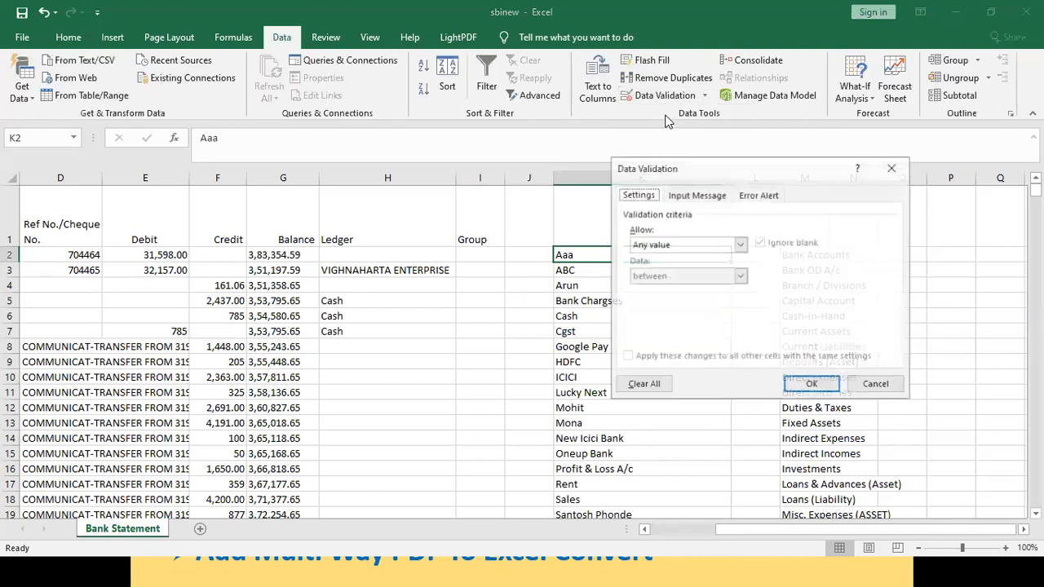
click(740, 245)
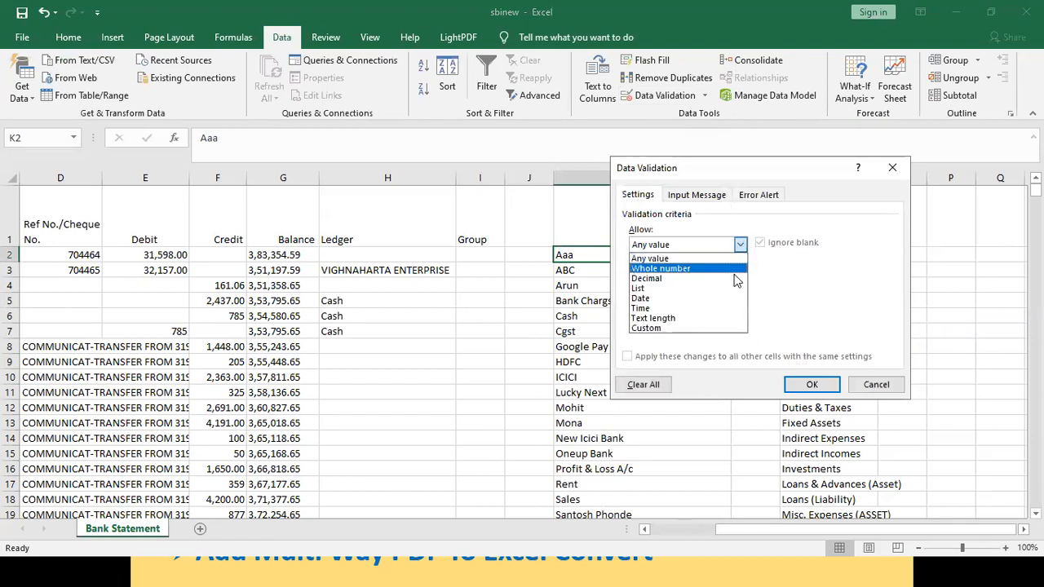
click(706, 289)
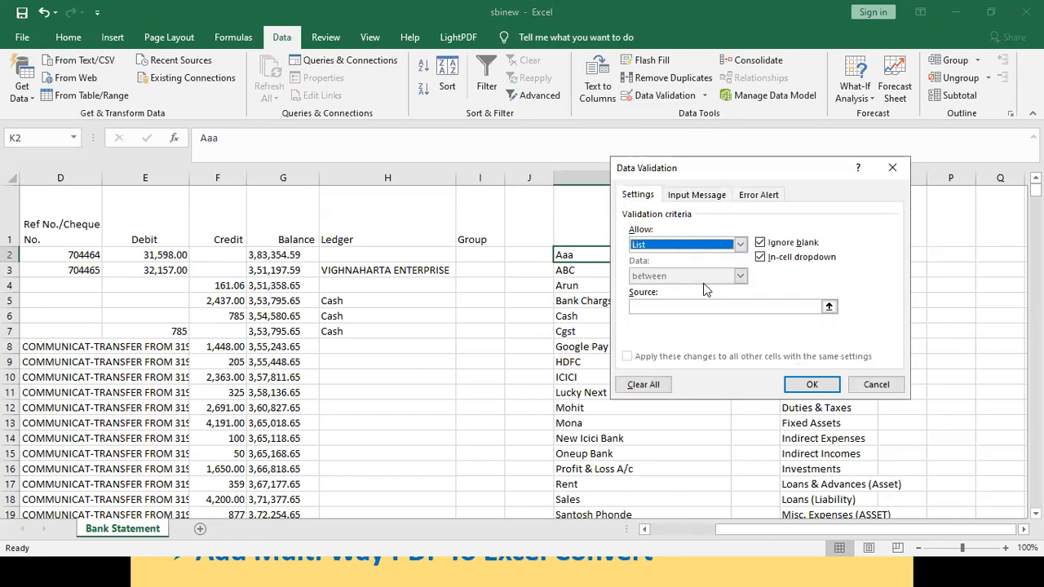
click(830, 308)
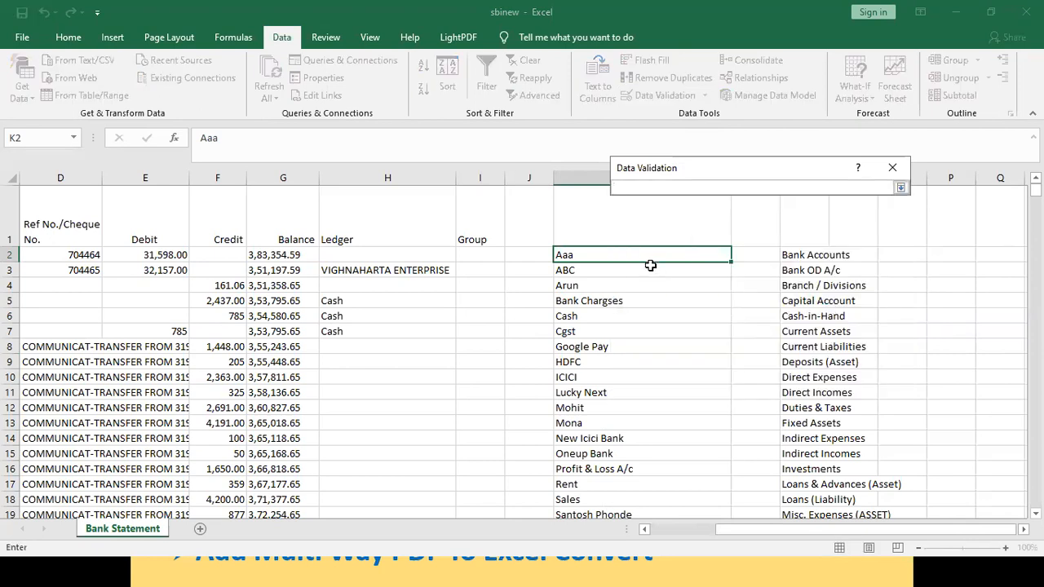
drag(627, 251, 676, 564)
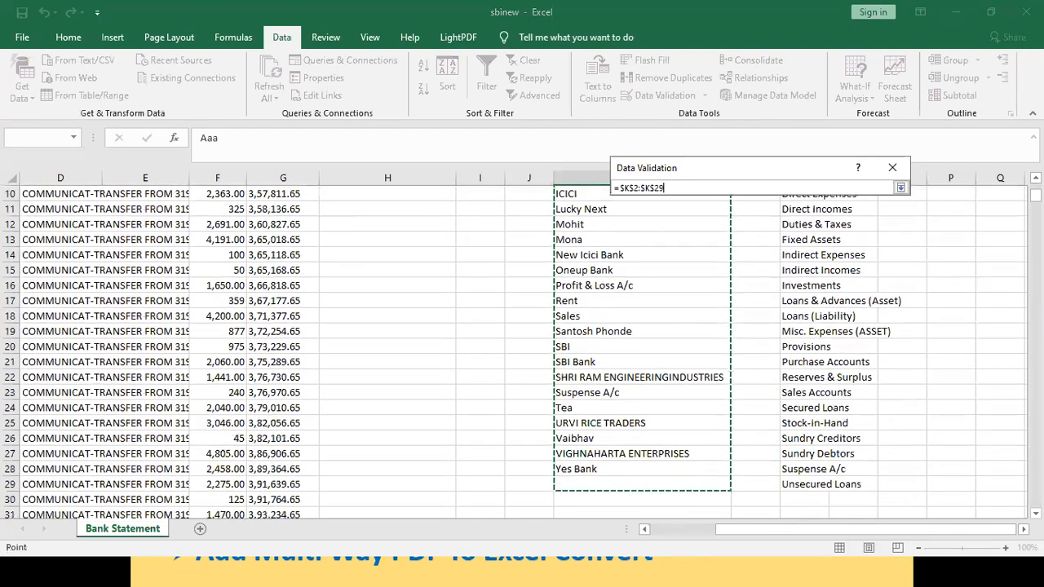
click(901, 188)
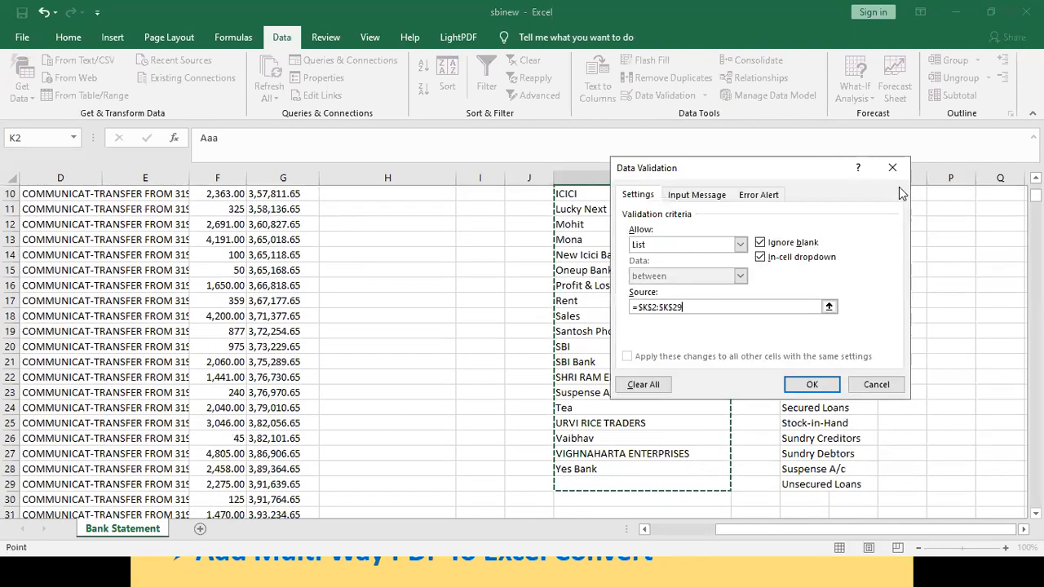
click(811, 383)
Step: Apply a List data validation to the whole Ledger column H with the source =$K$2:$K$29
click(530, 300)
key(Up)
key(Up)
key(ctrl+Up)
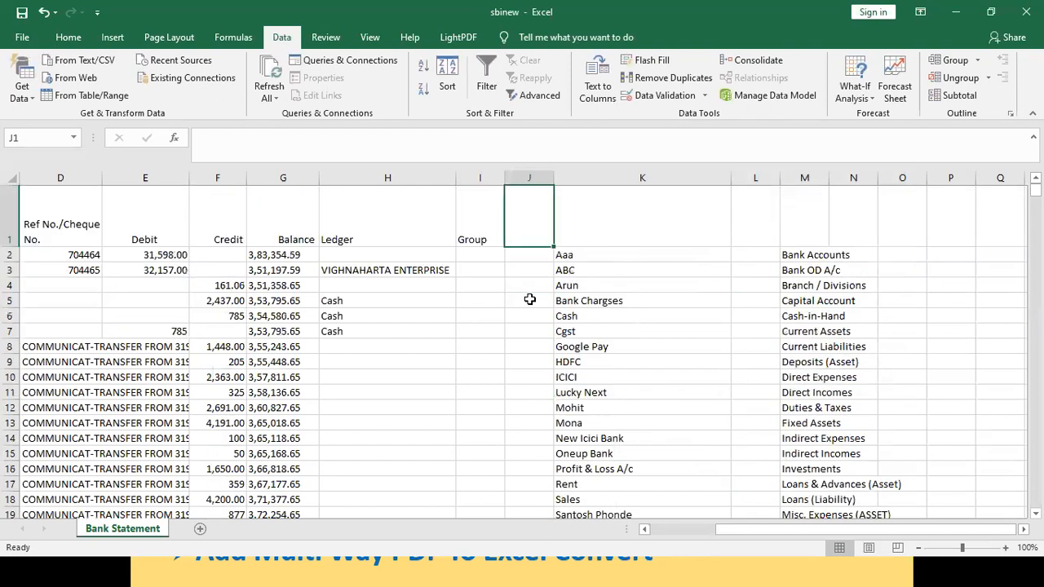
click(409, 256)
click(411, 281)
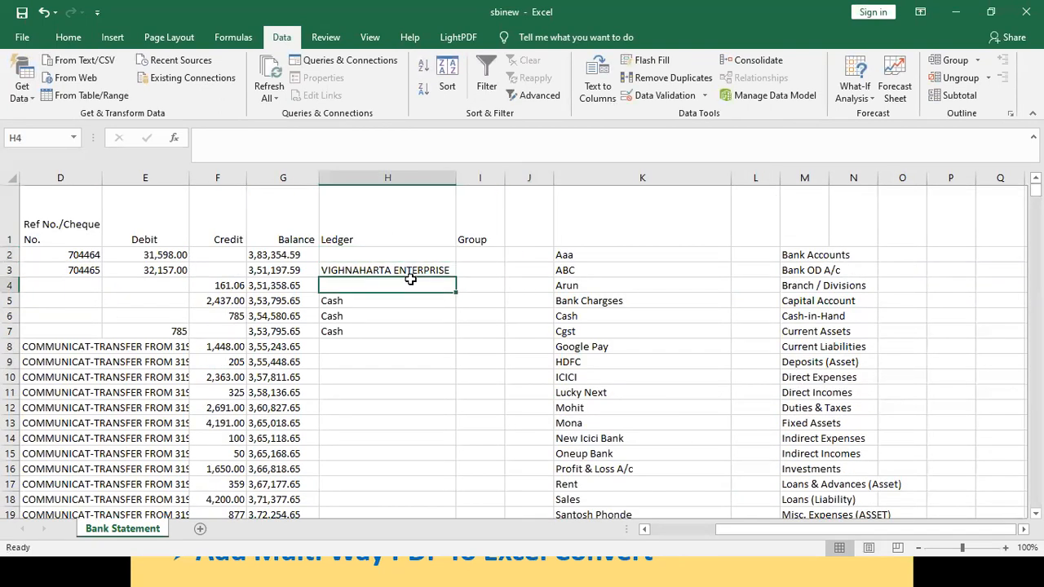
click(419, 178)
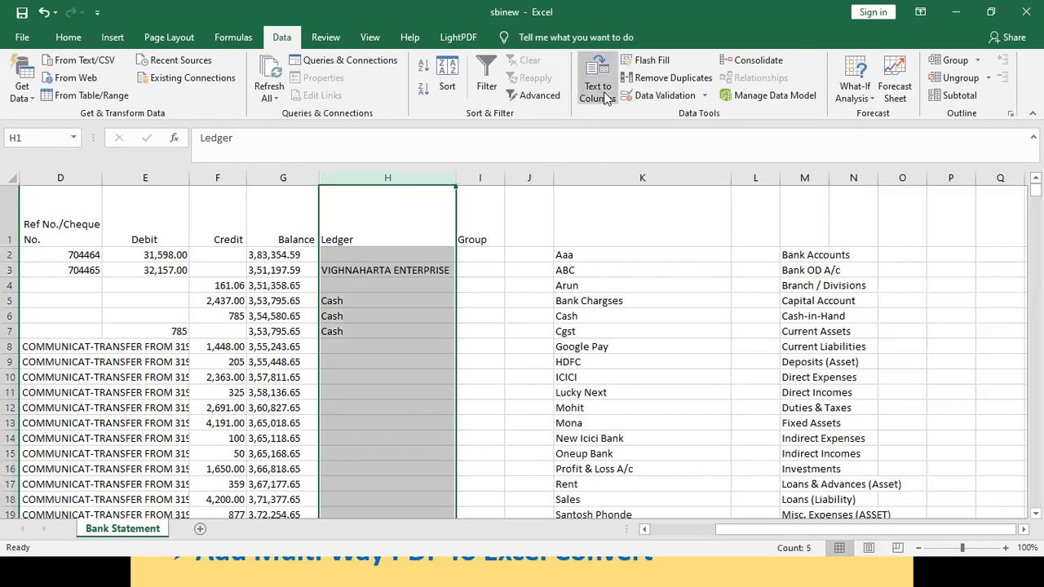
click(706, 97)
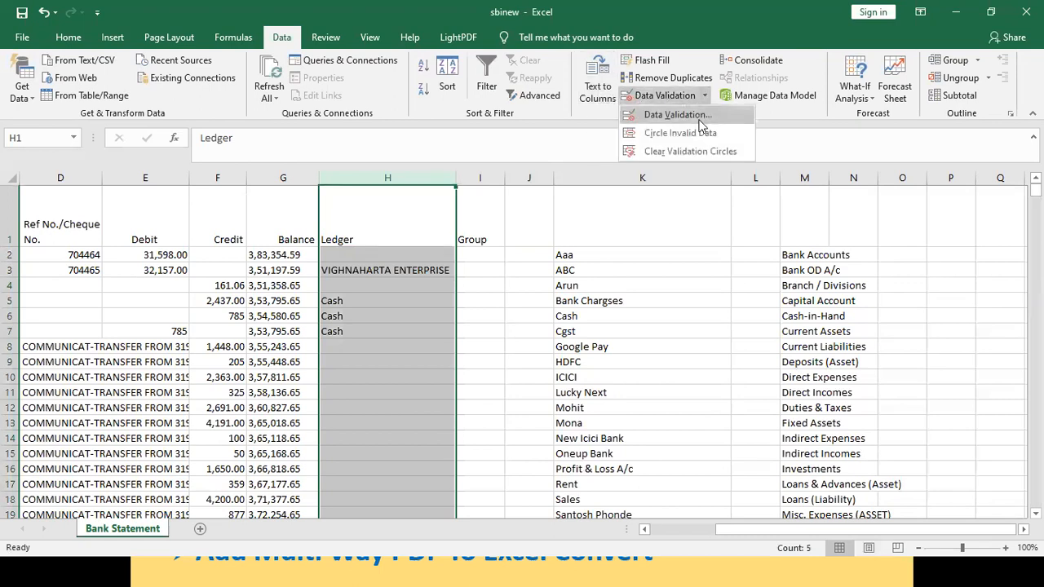
click(699, 121)
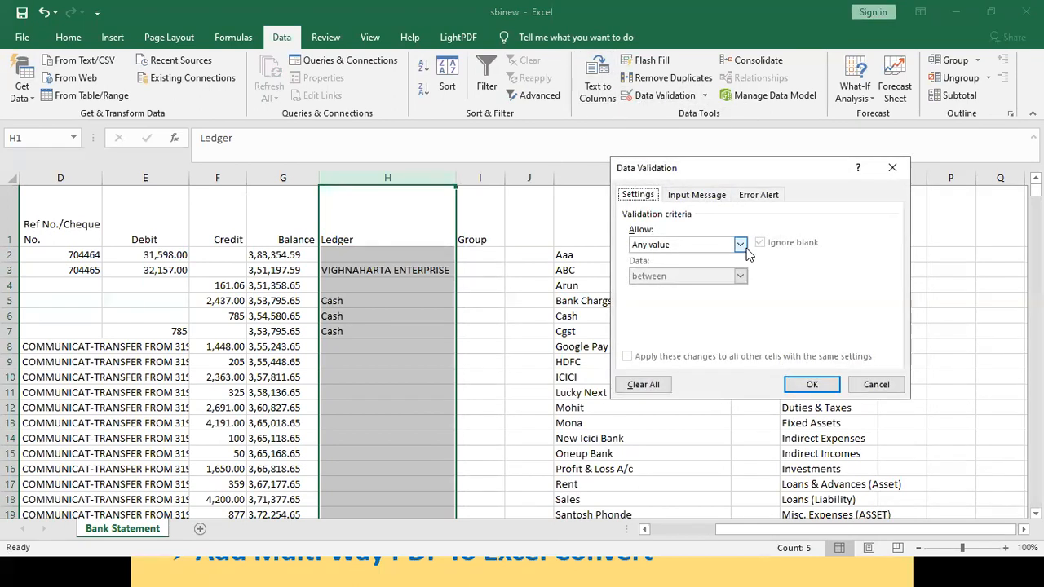
click(740, 244)
click(646, 288)
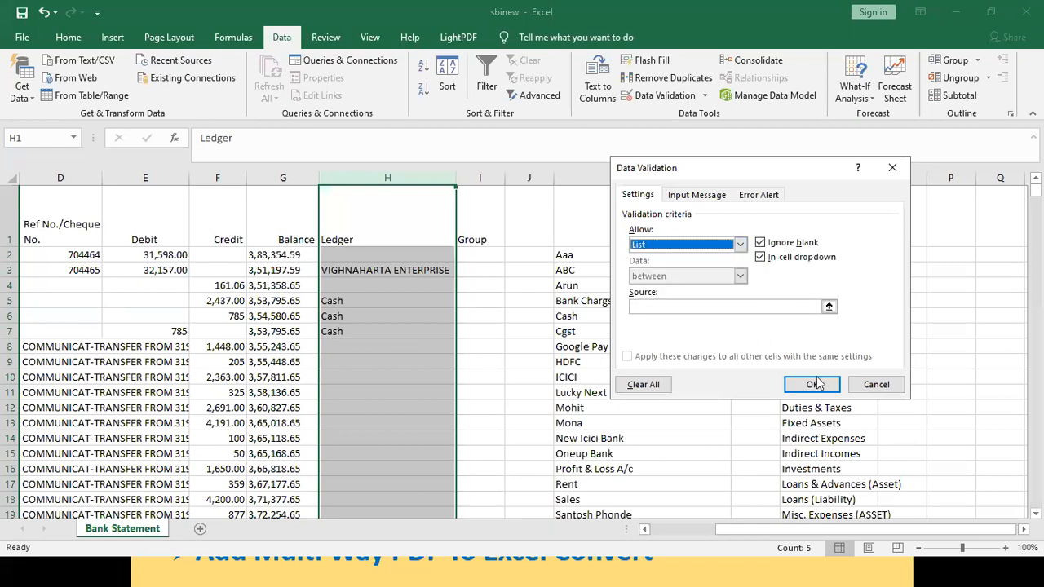
click(828, 306)
drag(647, 255, 694, 562)
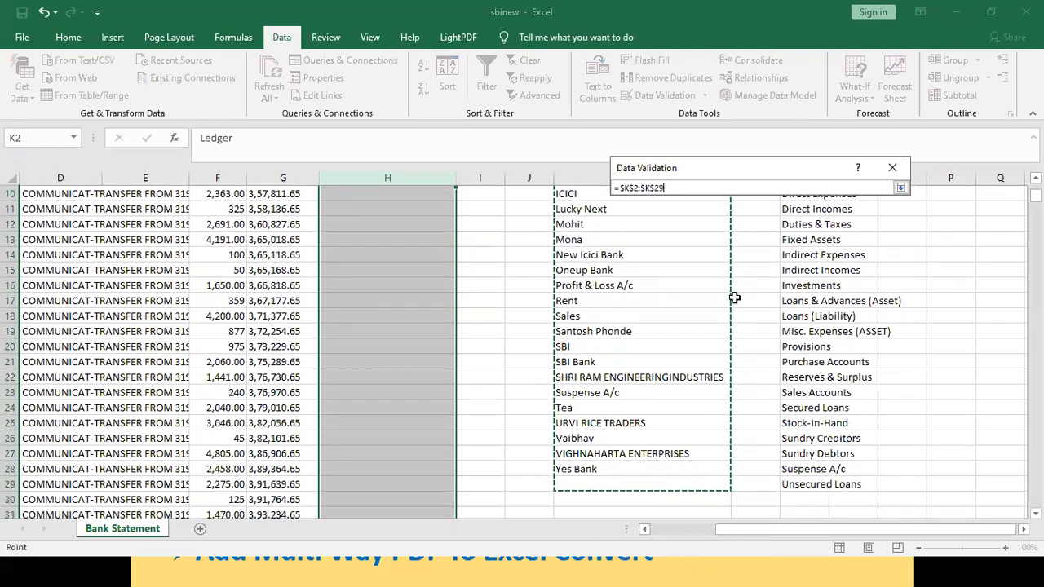
click(901, 189)
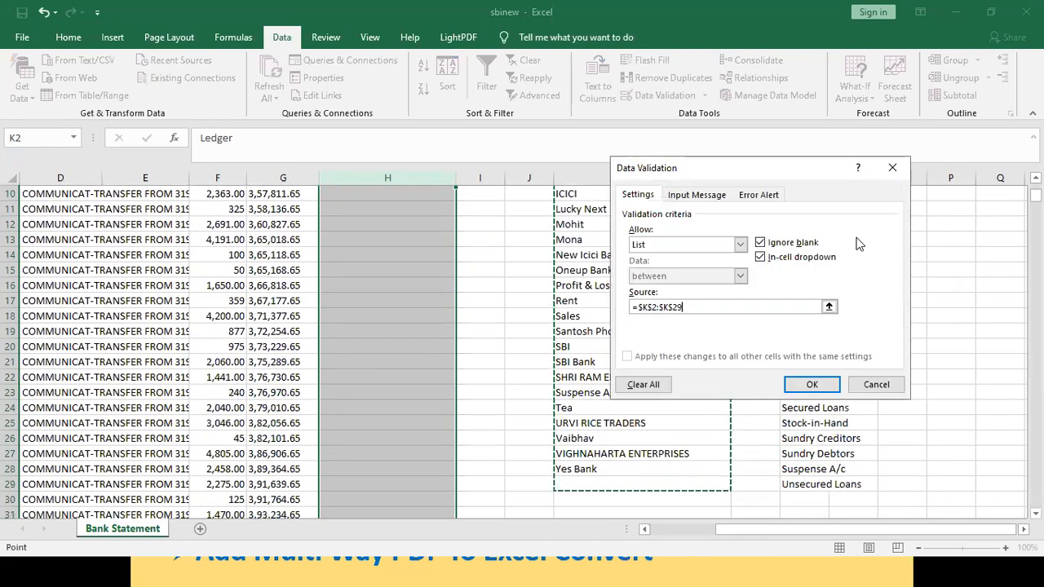
click(812, 384)
click(377, 234)
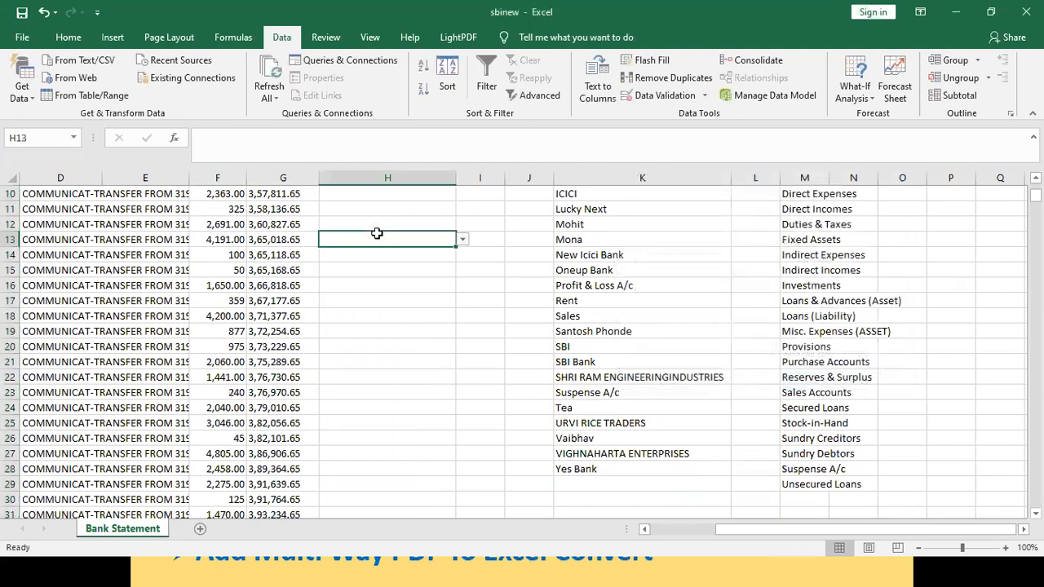
key(Up)
key(Up)
key(Up)
key(Up)
key(Up)
key(Up)
key(Up)
key(Up)
key(Up)
key(Up)
key(Up)
key(Up)
key(Down)
key(Down)
key(Down)
text(vis)
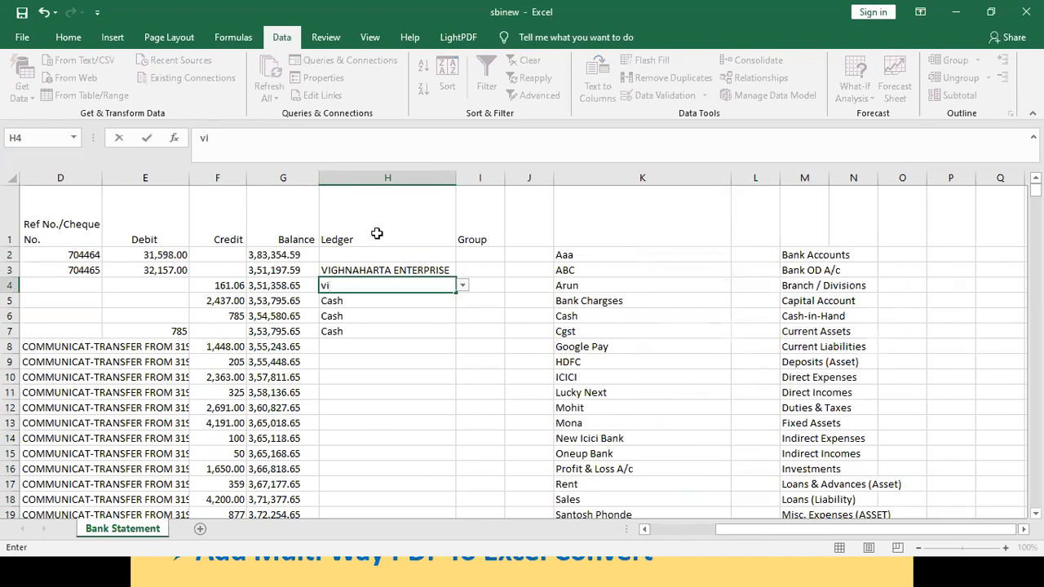
key(Escape)
Step: Try to enter VIGHNAHARTA ENTERPRISE in Ledger cell H11
click(357, 396)
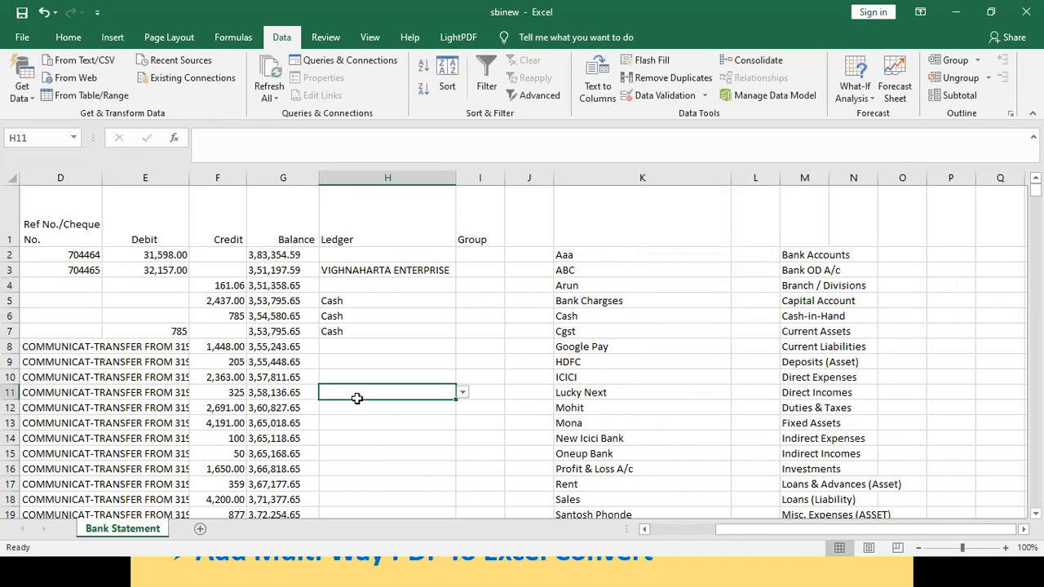
text(vis)
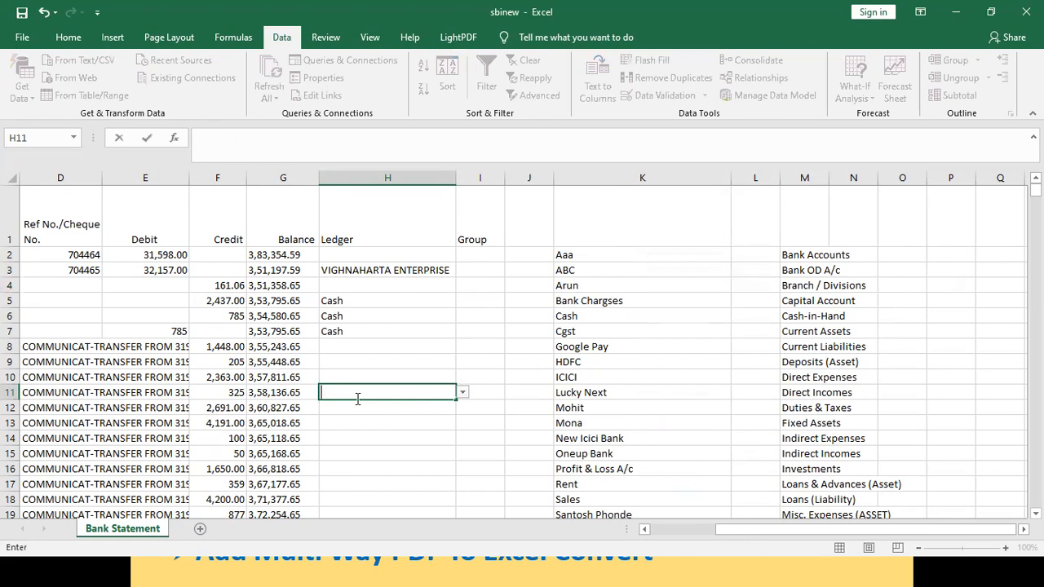
text(v)
key(Return)
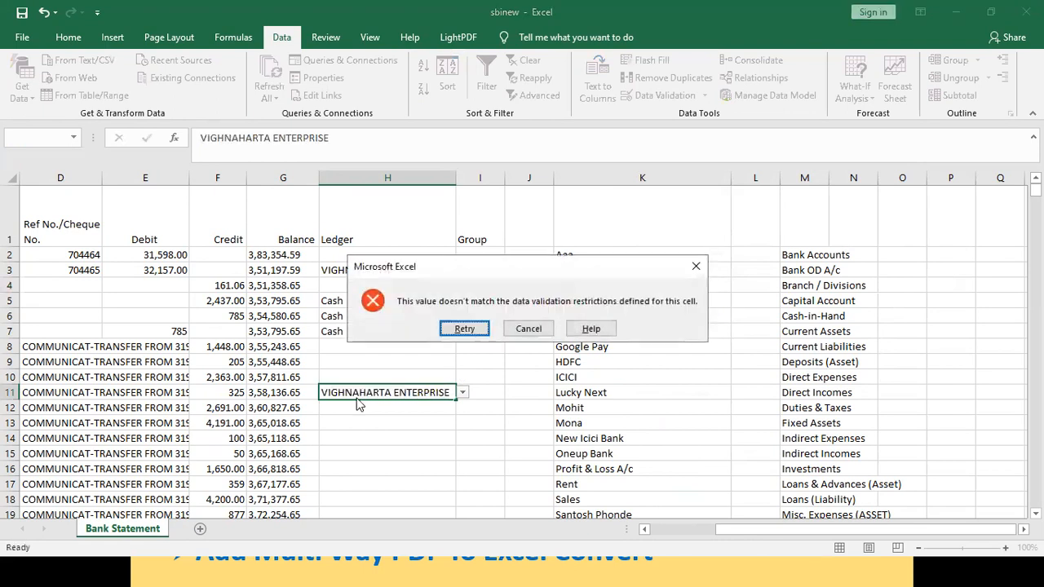
key(Escape)
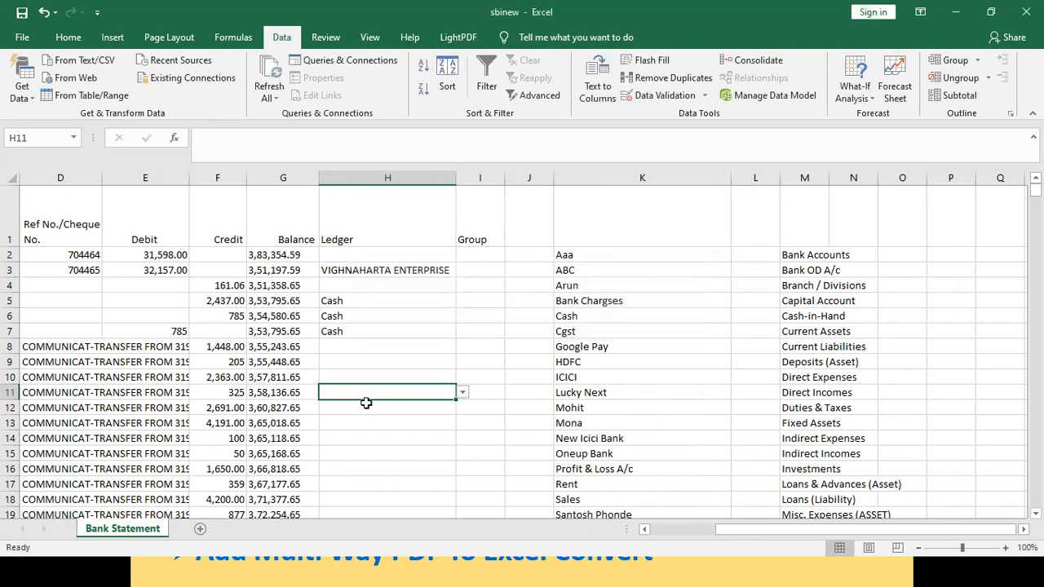
Step: Choose VIGHNAHARTA ENTERPRISES from the list in Ledger cell H11 and widen column M to fit the group names
click(463, 393)
click(423, 456)
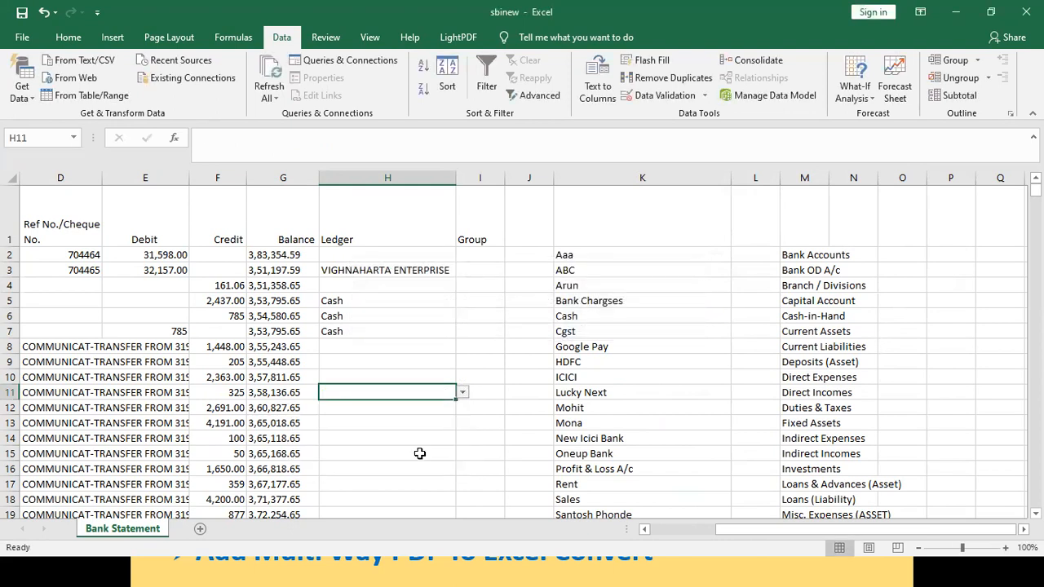
click(417, 407)
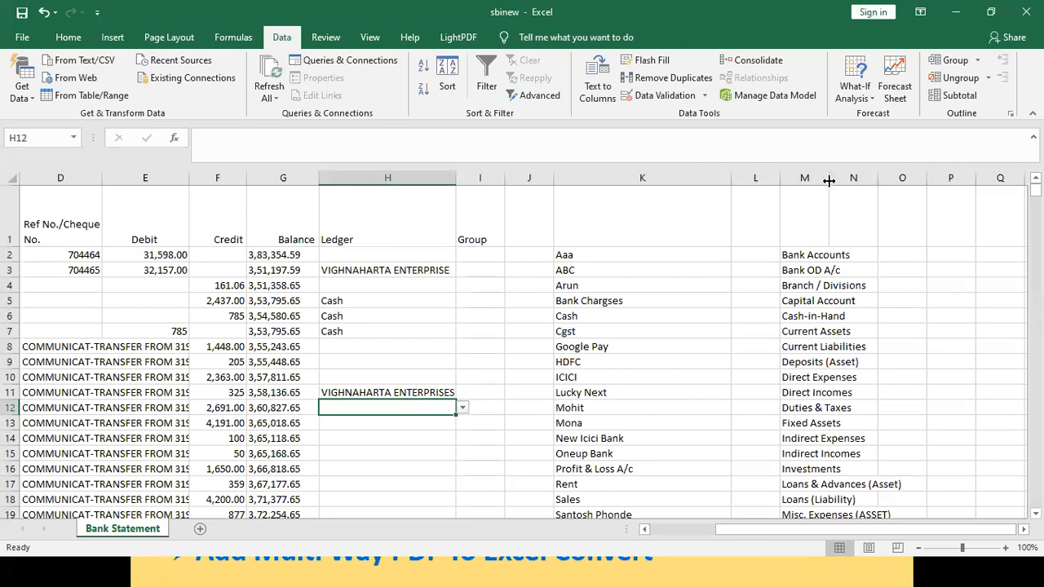
drag(829, 178, 907, 178)
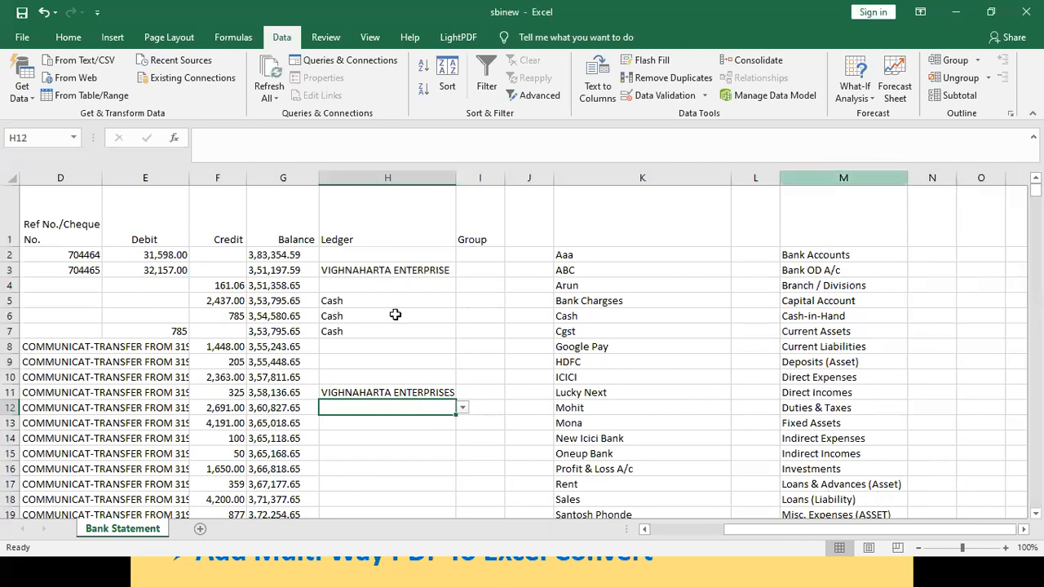
Step: Enter Rent as the ledger in cell H9
click(490, 298)
click(367, 360)
text(r)
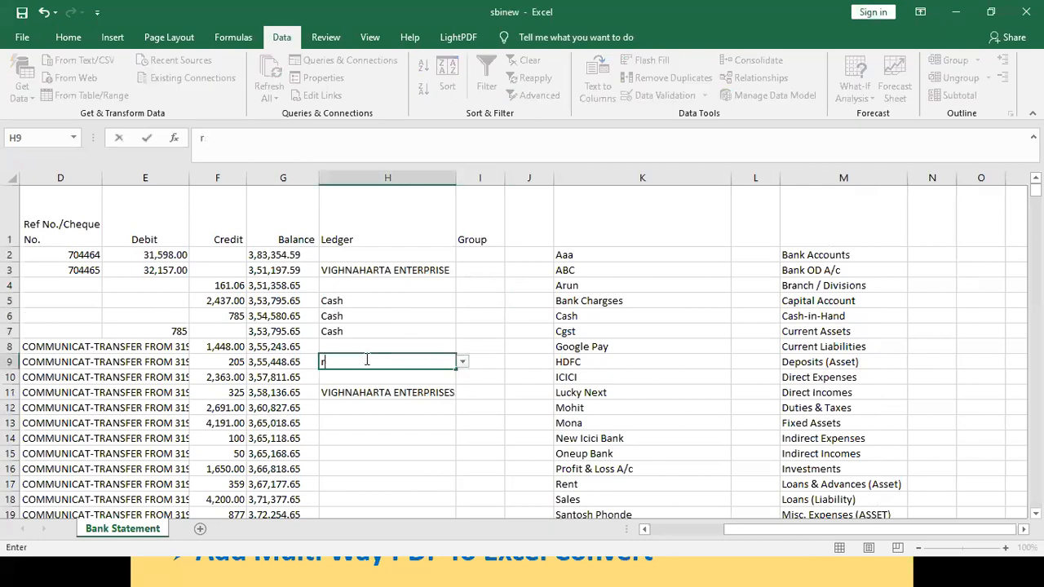
text(end)
key(BackSpace)
key(BackSpace)
key(BackSpace)
key(BackSpace)
text(Rent)
key(Return)
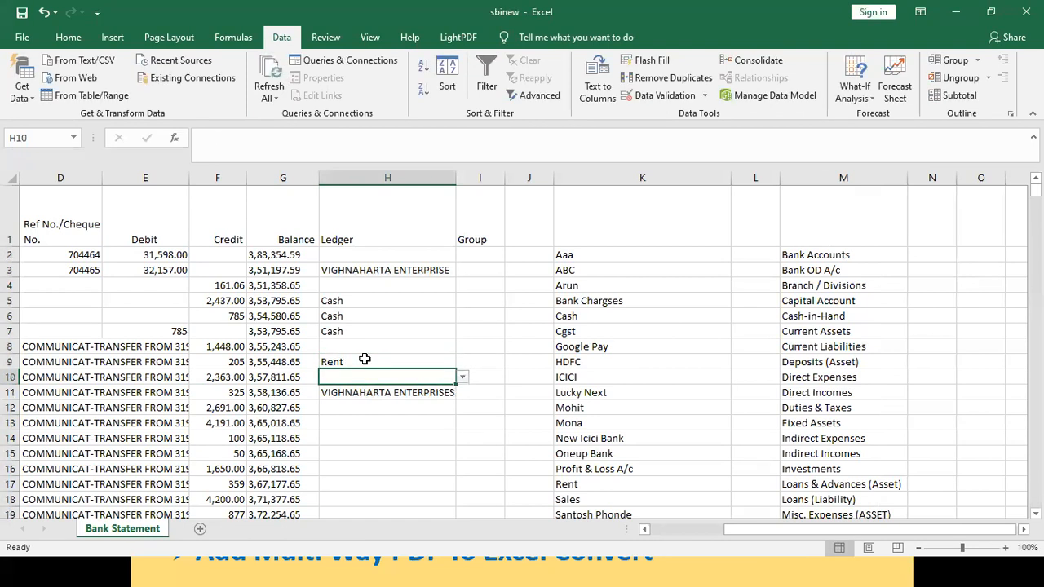
Step: Copy Indirect Expenses from the group list in column M into Group cell I9 and fit column I to its contents
click(479, 359)
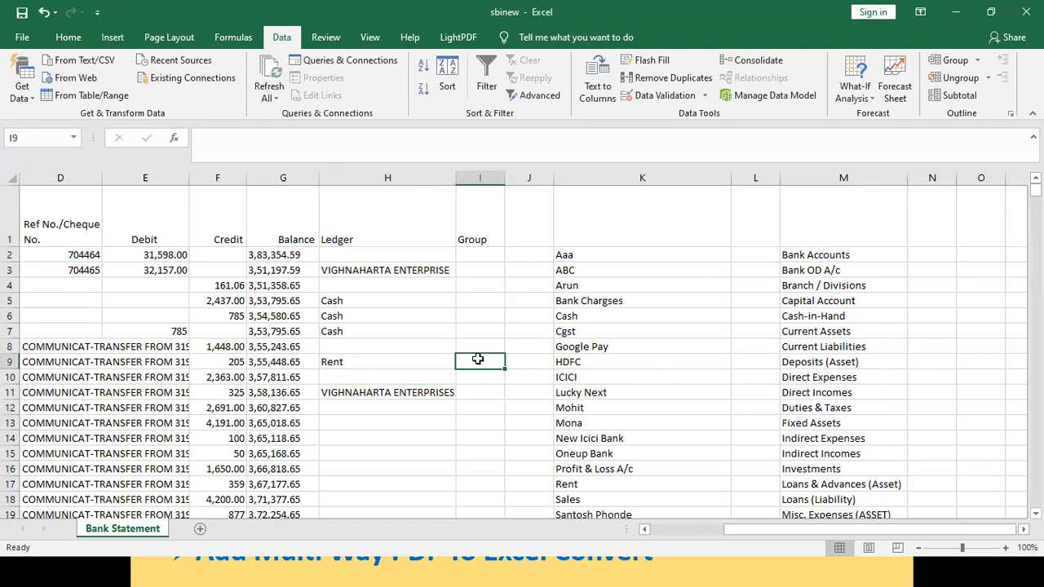
text(ind)
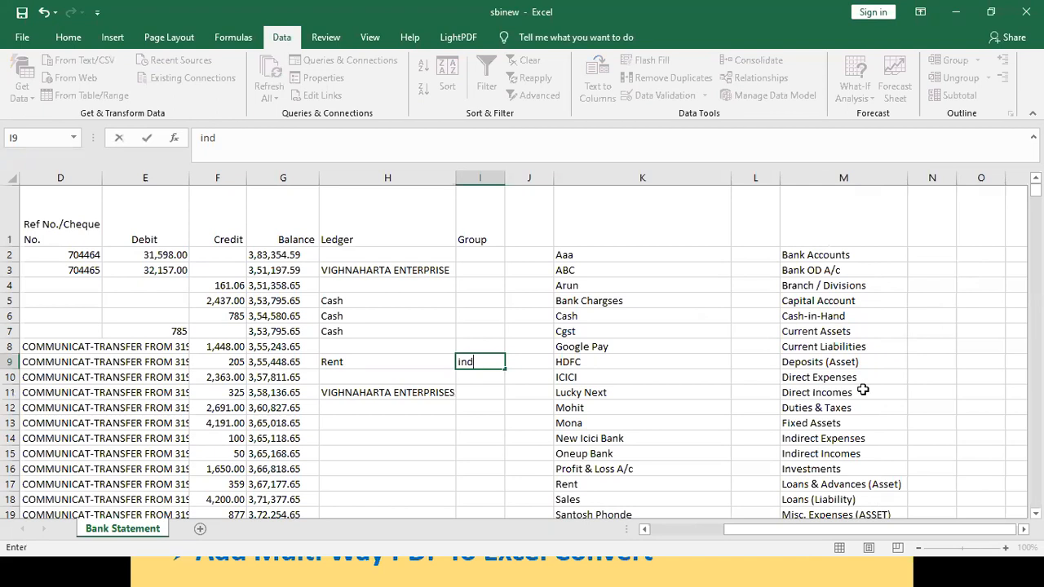
click(841, 440)
key(ctrl+c)
click(474, 361)
key(Return)
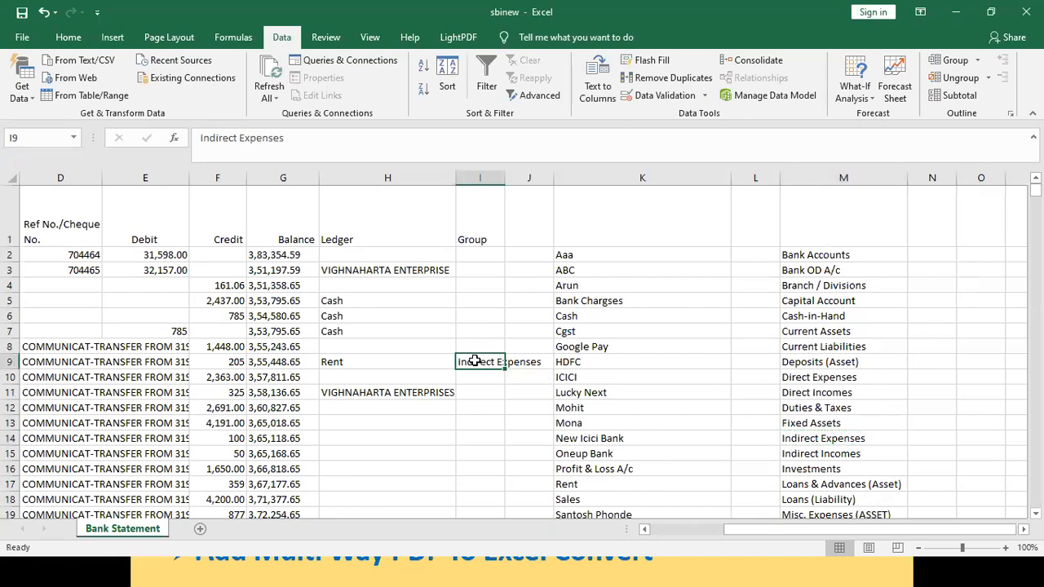
click(505, 178)
double_click(506, 178)
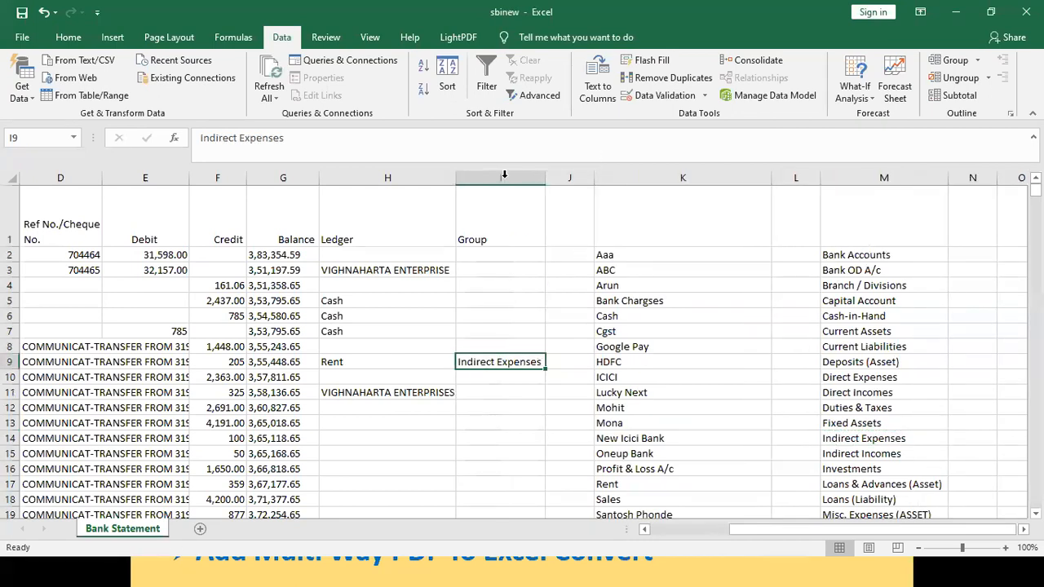
click(422, 359)
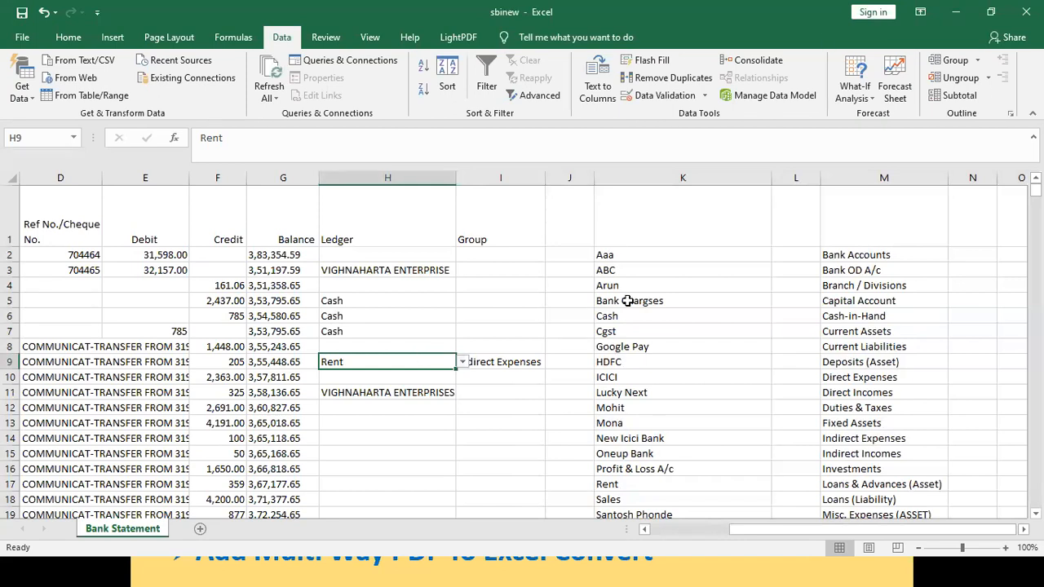
Step: Switch to TallyPrime, look at the Add-On Features under Use Advance Configuration On, and leave the screen
key(alt+Tab)
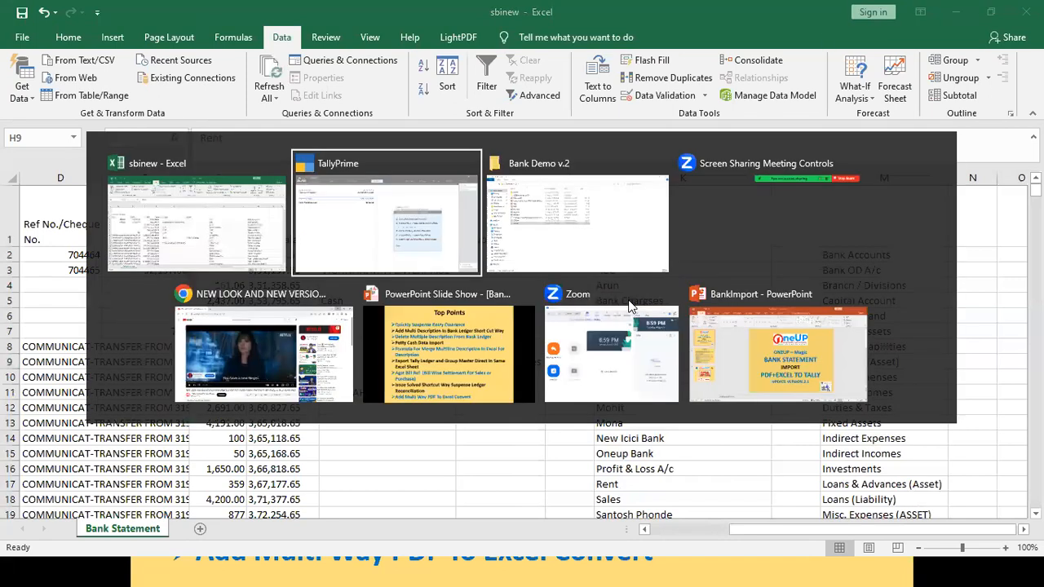
key(Escape)
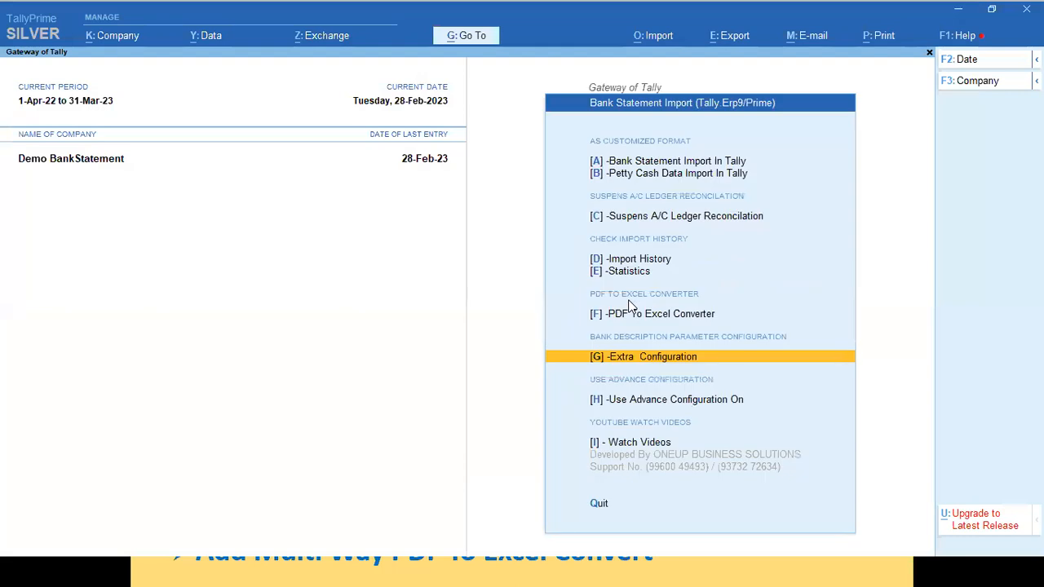
key(Down)
key(Return)
key(Escape)
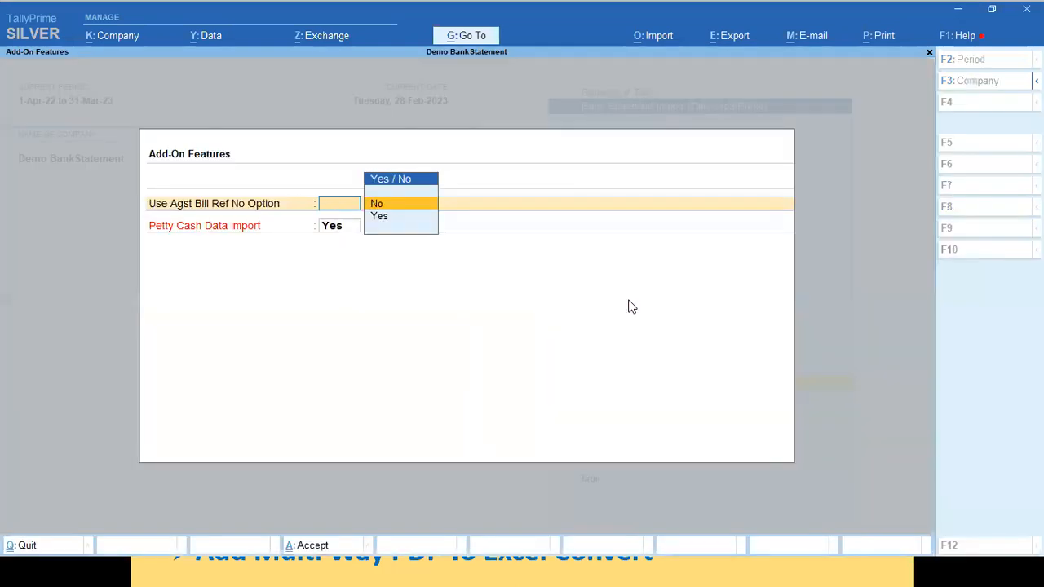
key(Escape)
key(y)
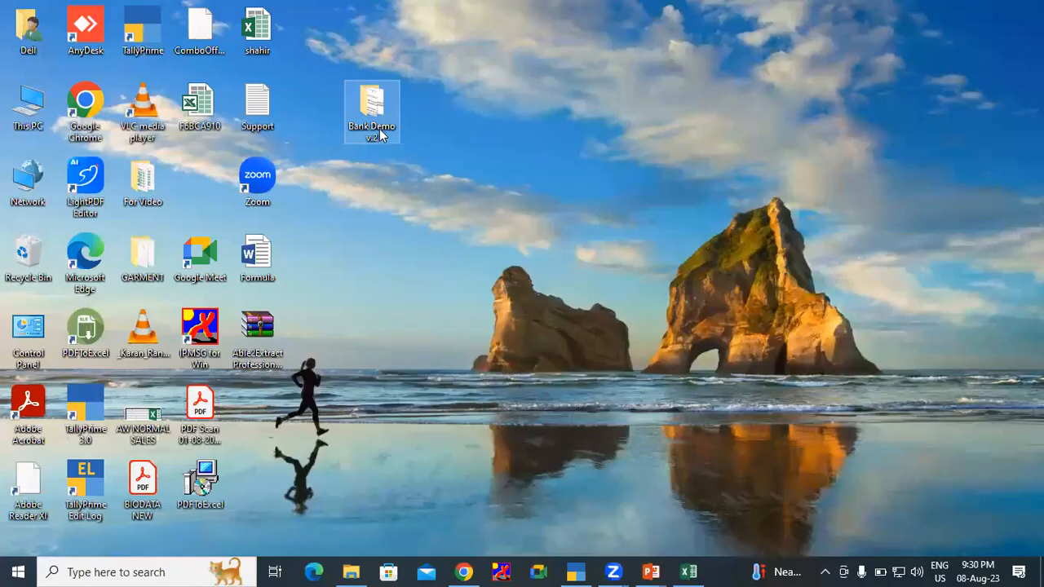
Step: Open the Copy of Statement workbook from the Bank Demo v.2 folder on the desktop
double_click(372, 114)
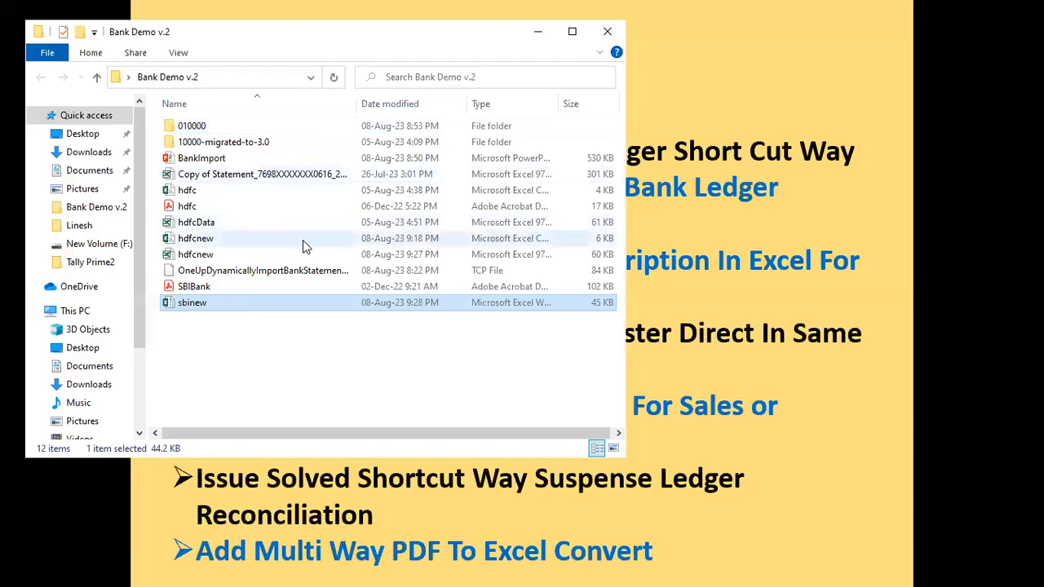
click(287, 178)
double_click(287, 178)
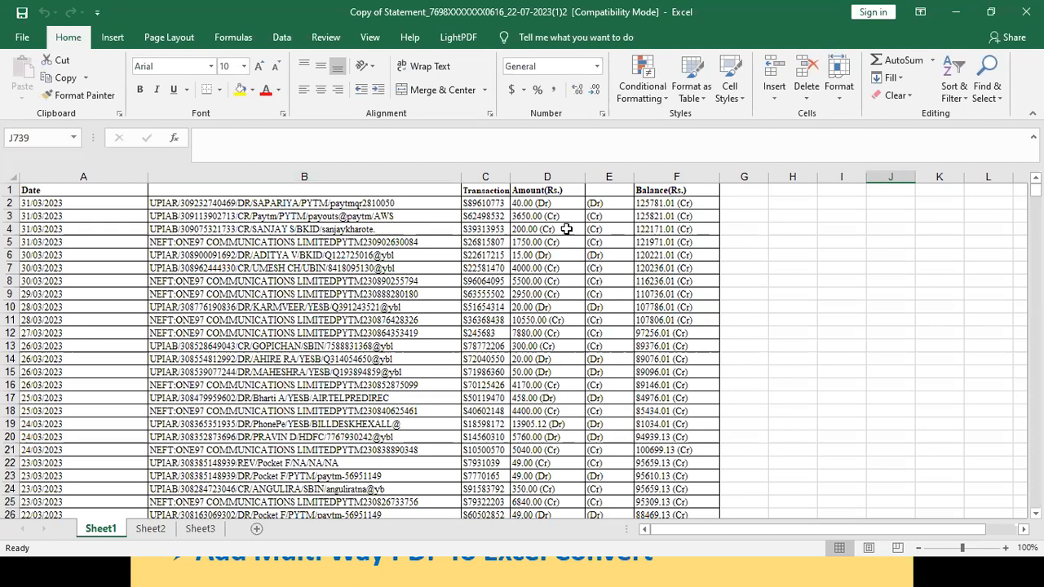
Step: Append the sample time " : 56 : 24" to the date 31/03/2023 in cell A2
click(89, 204)
double_click(88, 204)
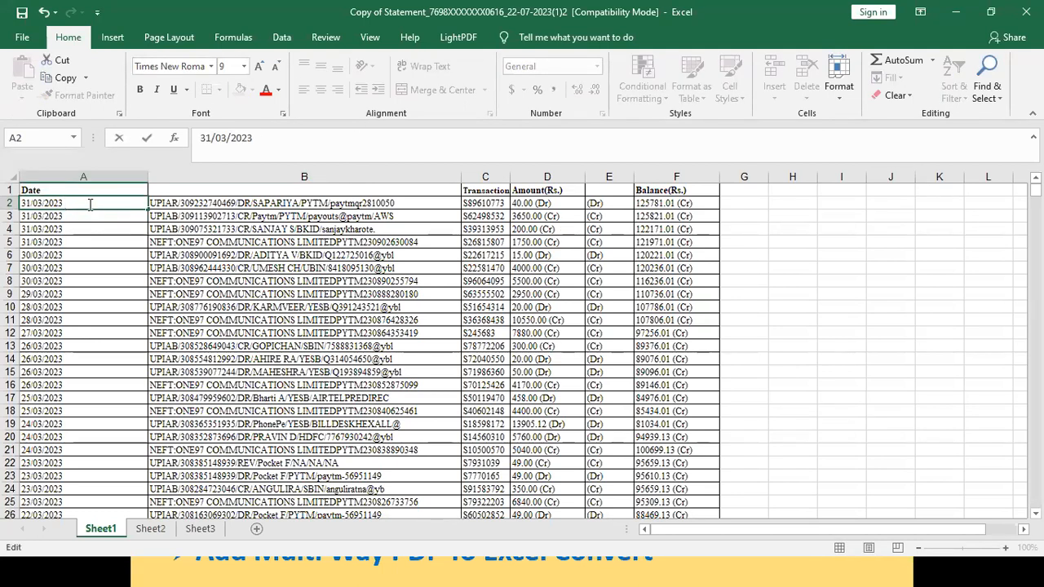
text(549)
key(BackSpace)
key(BackSpace)
key(BackSpace)
key(BackSpace)
text(: 56 : 24)
key(Return)
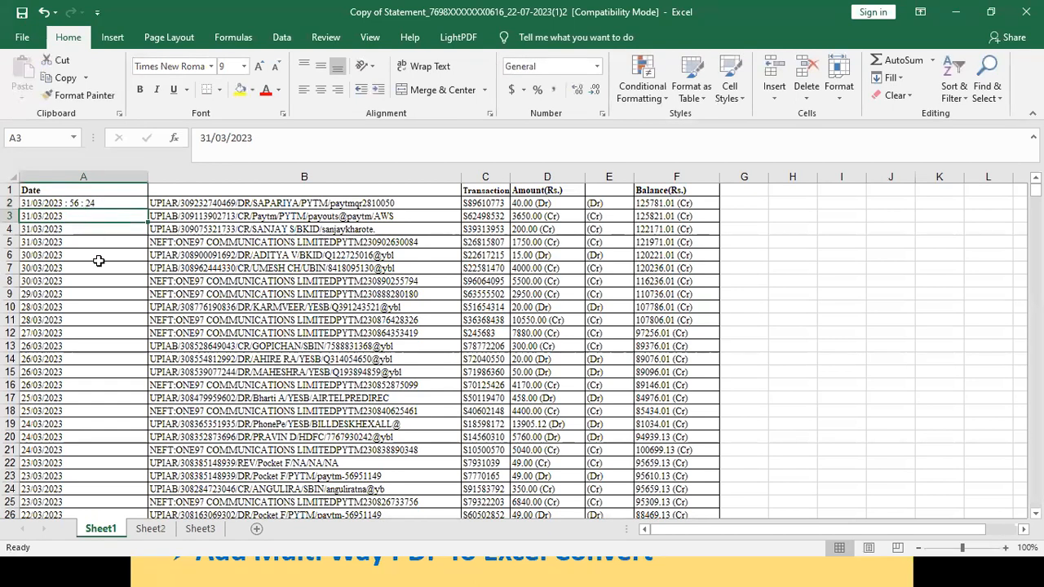
click(79, 203)
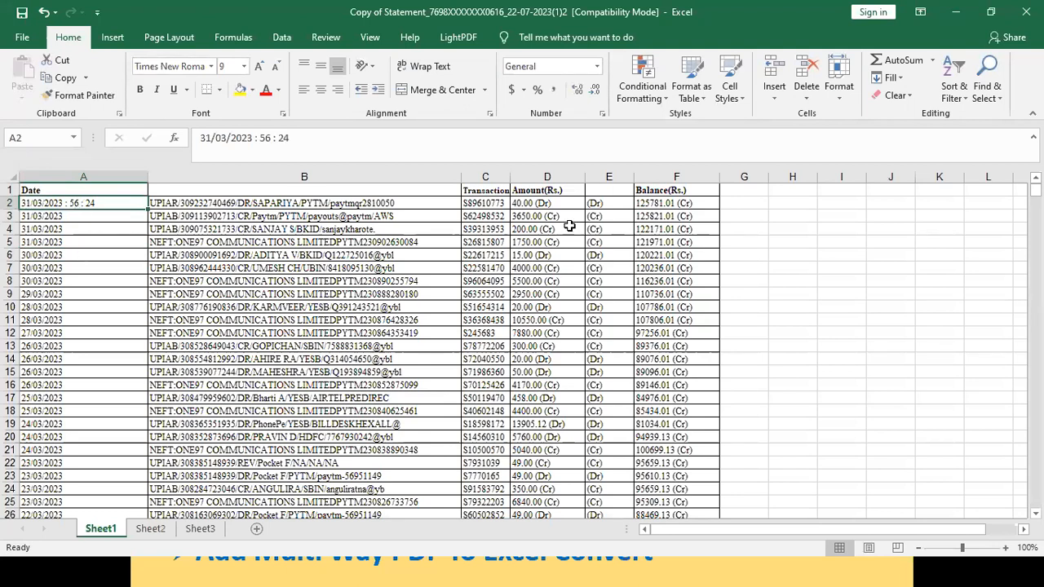
Step: Split the Amount(Rs.) column D with Text to Columns, delimited by Tab and Space, overwriting the existing cells in column E
click(547, 176)
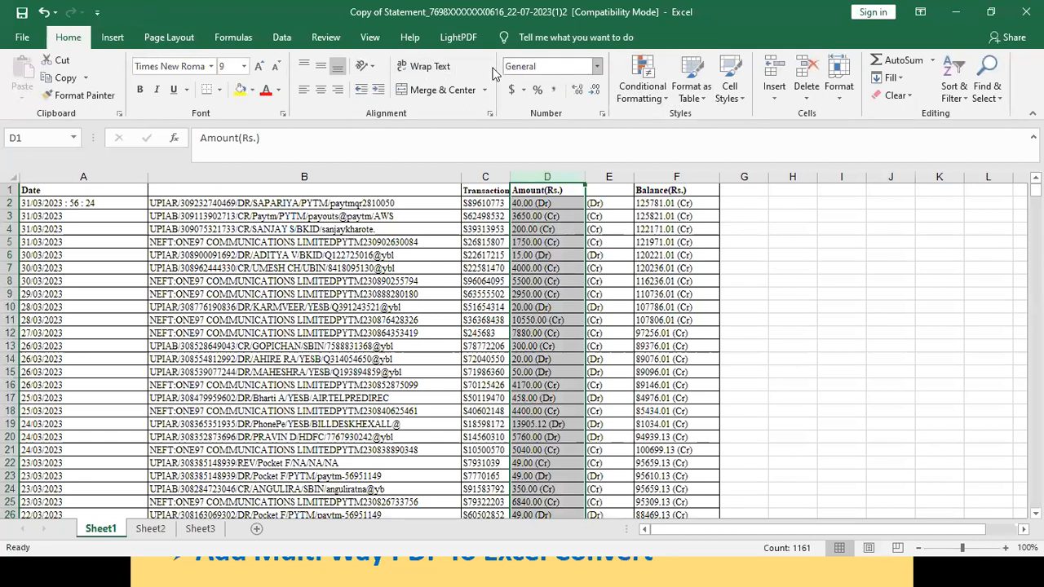
click(177, 40)
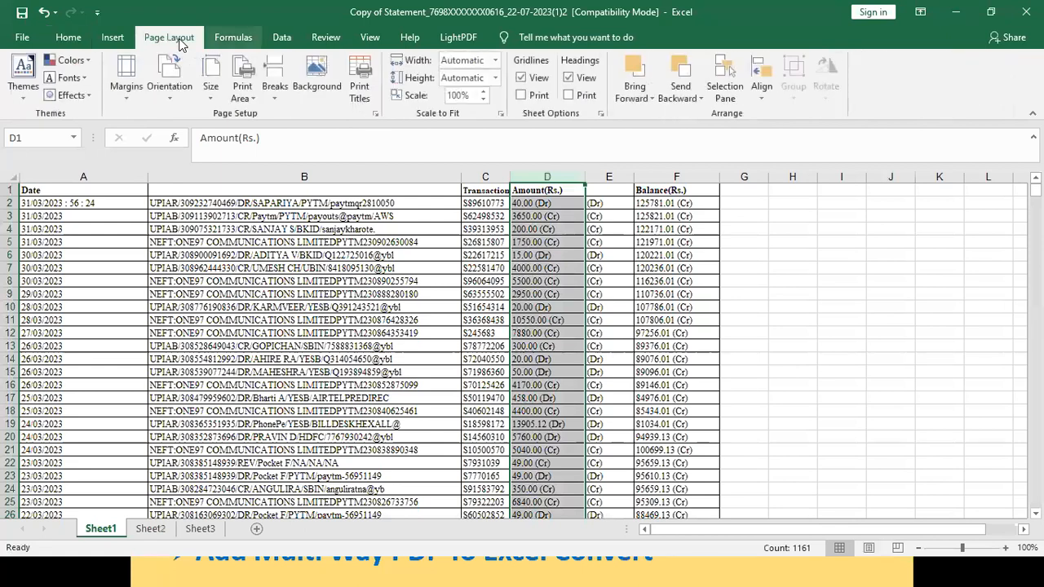
scroll(181, 41, down, 1)
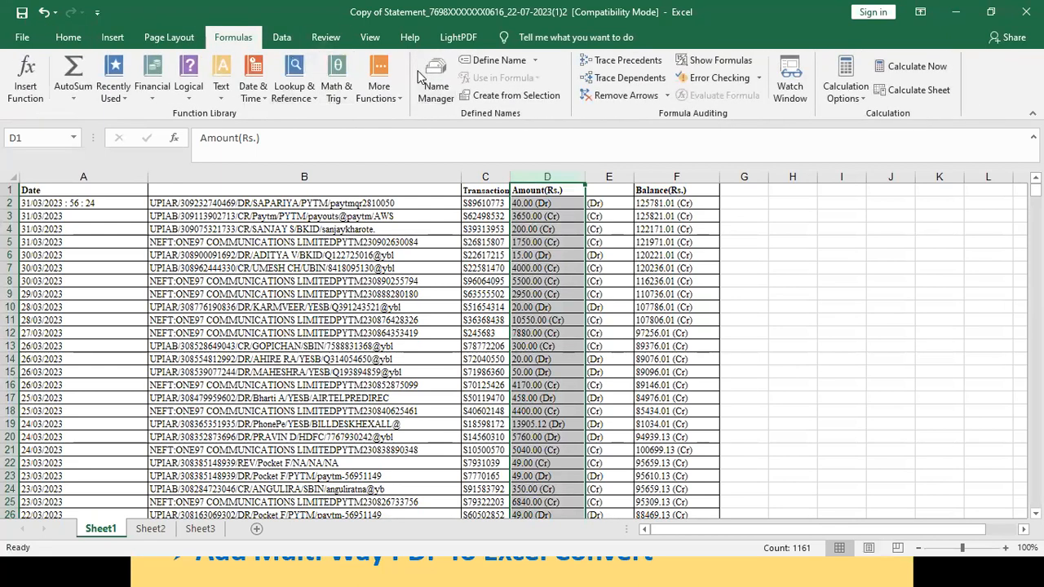
click(966, 23)
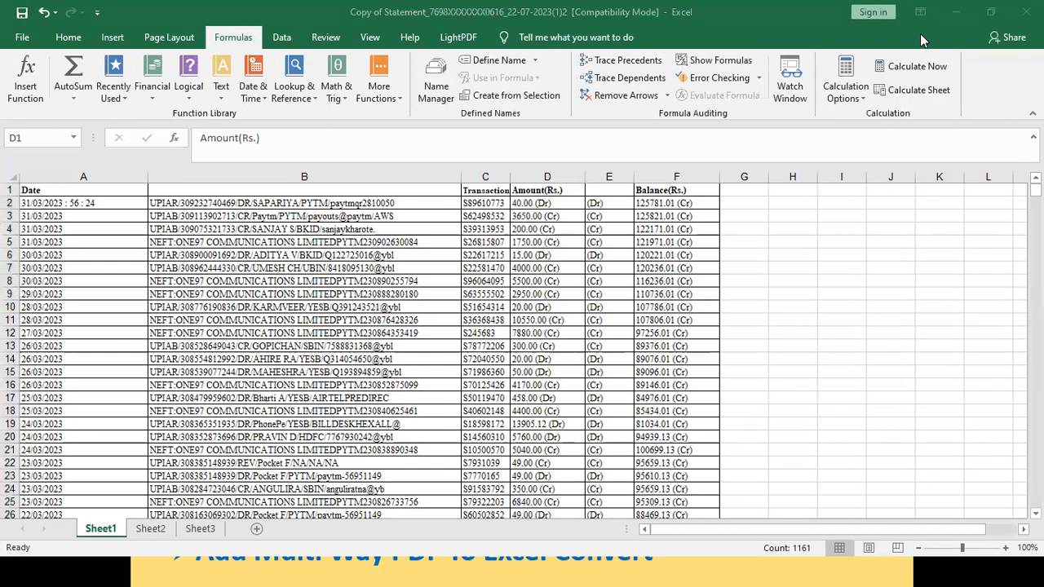
click(281, 38)
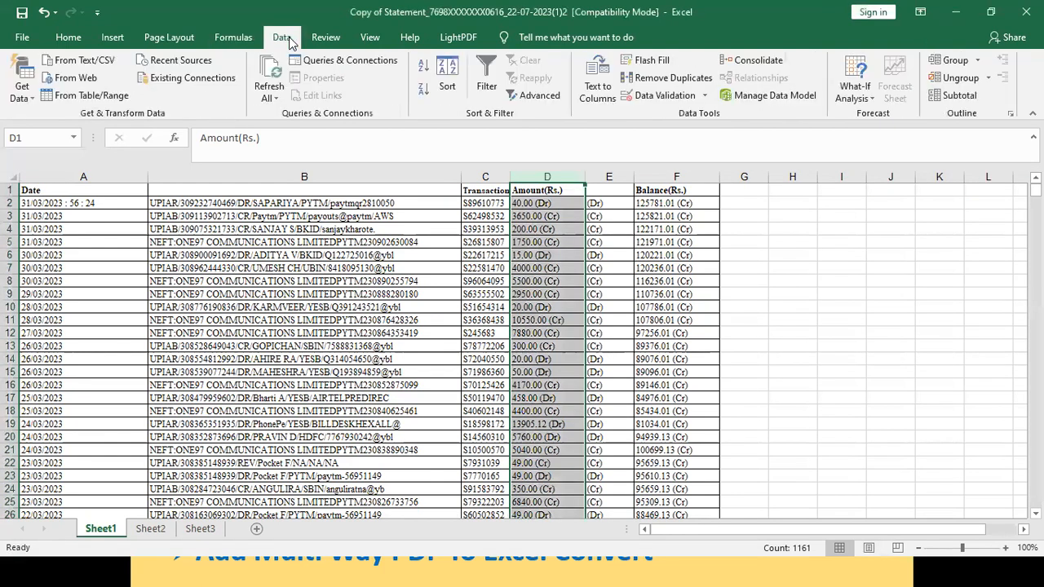
click(599, 98)
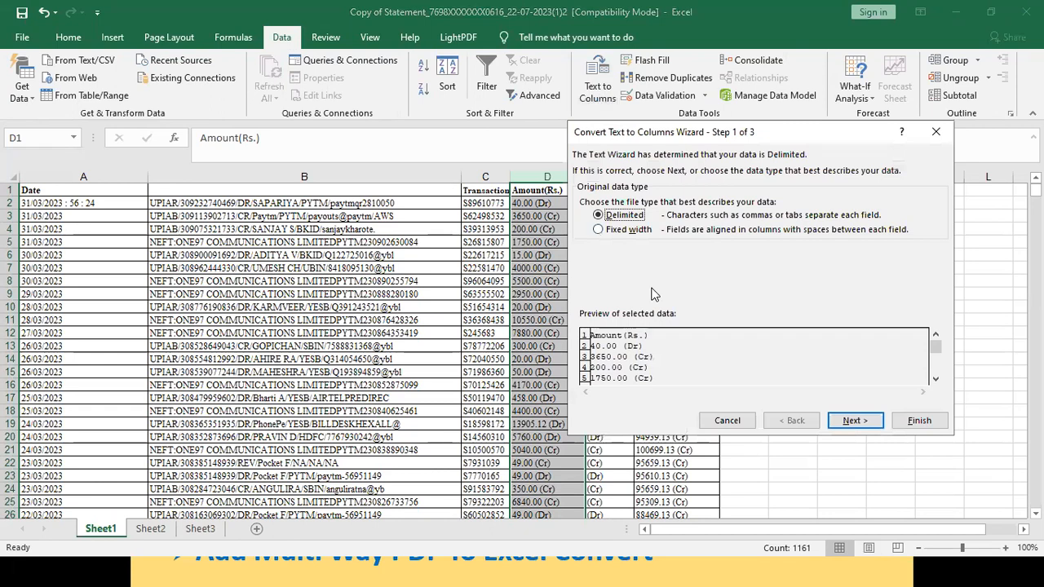
click(853, 421)
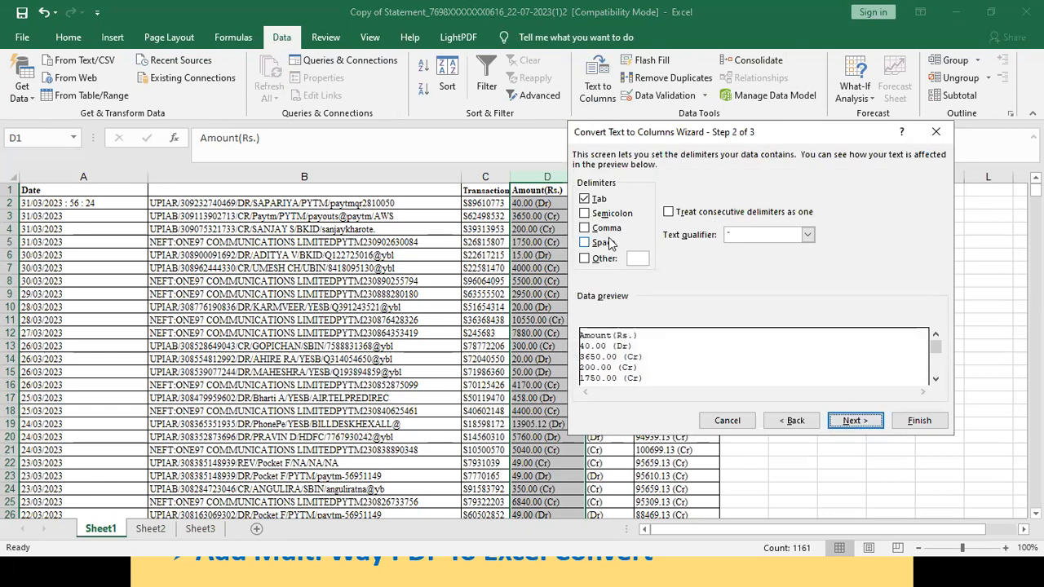
click(604, 246)
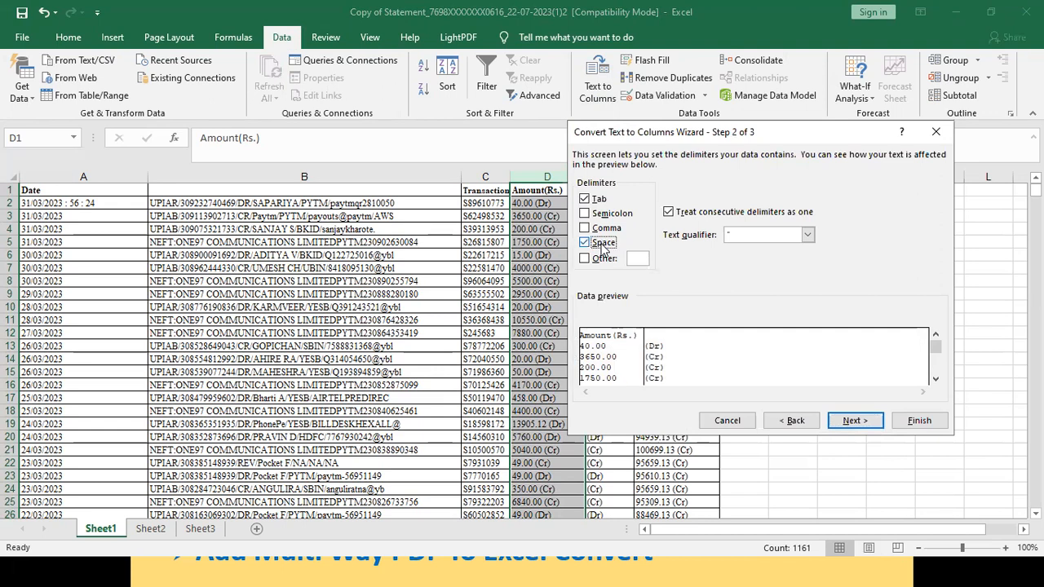
click(853, 422)
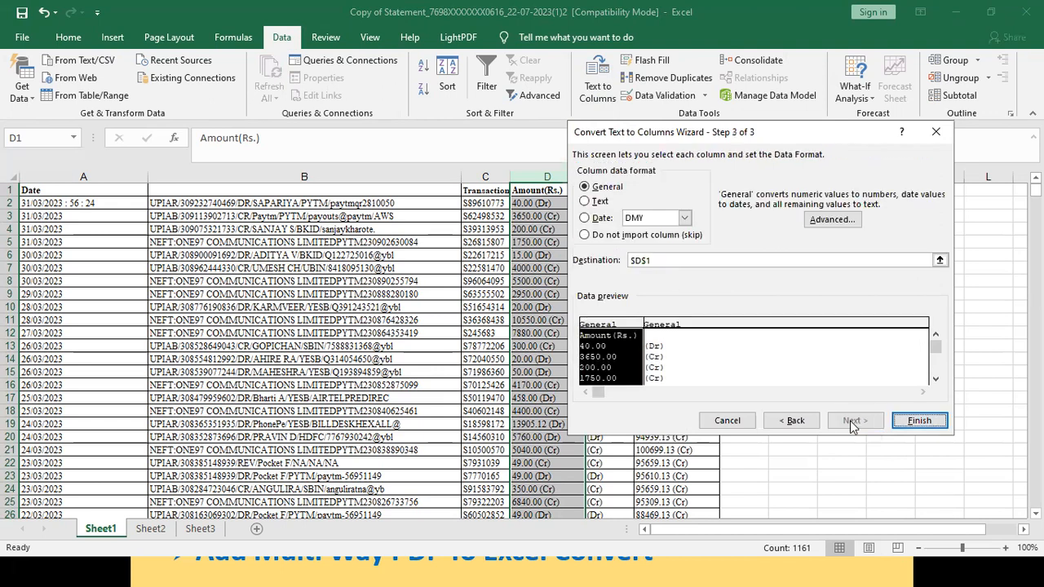
click(919, 425)
click(497, 329)
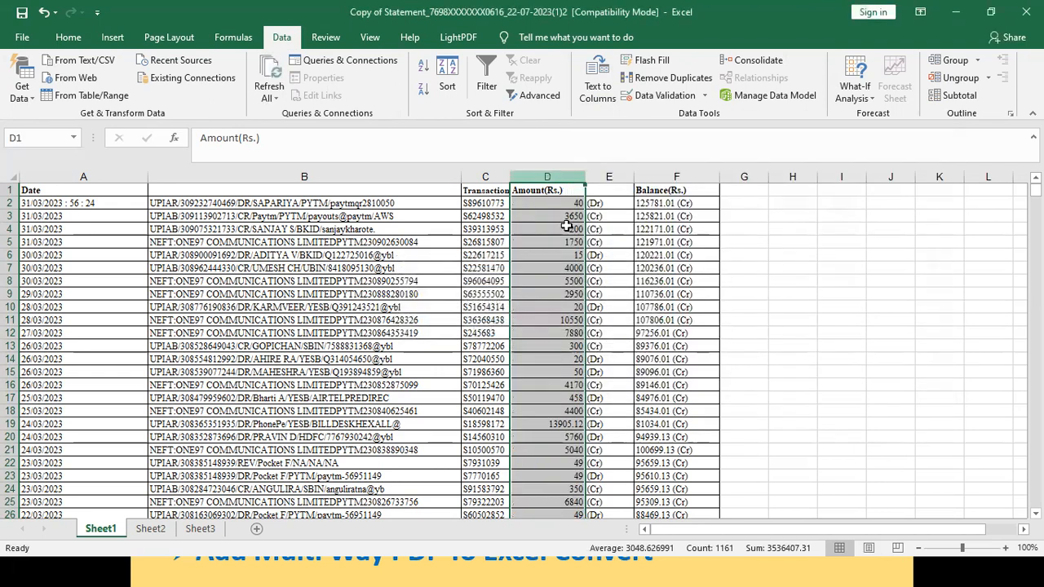
Step: Replace every "(" in column E with nothing
click(615, 242)
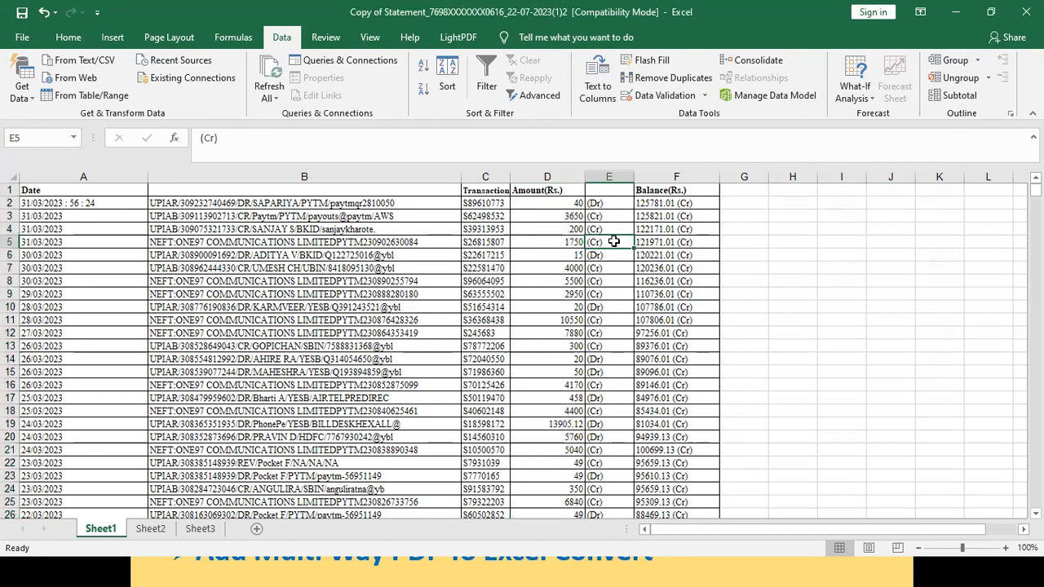
click(607, 178)
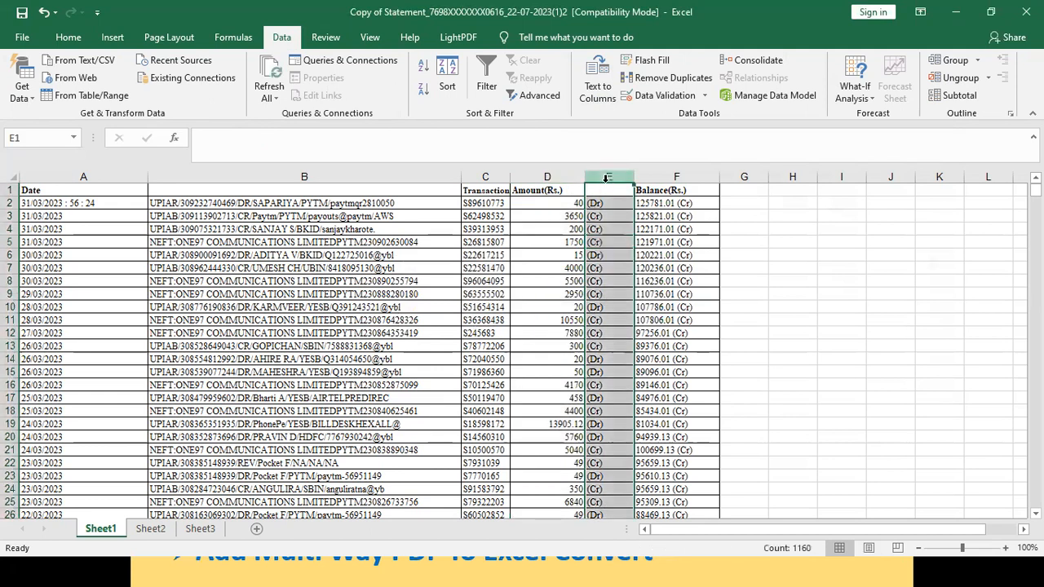
key(ctrl+f)
click(661, 269)
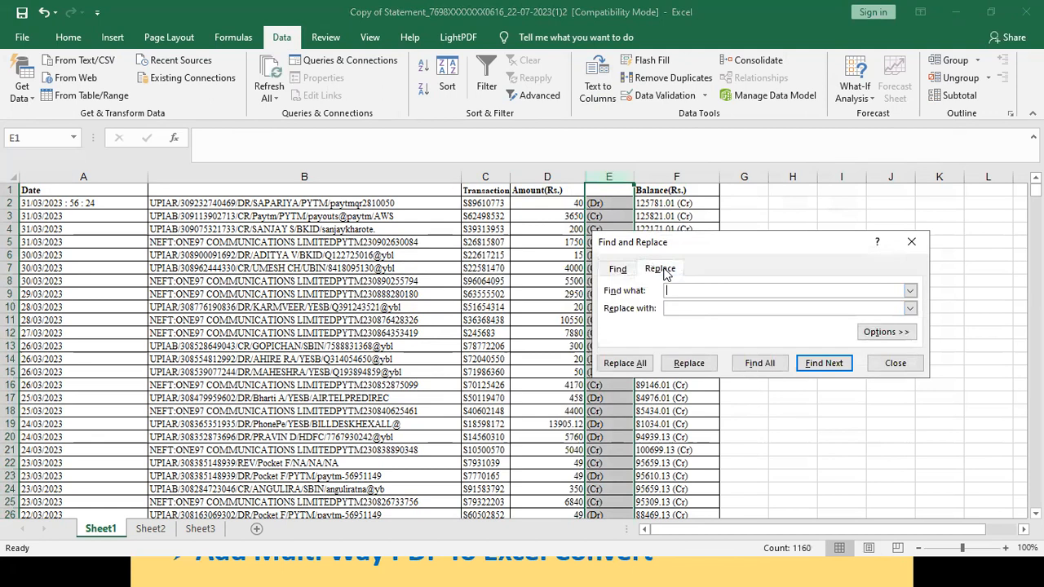
text(()
click(613, 370)
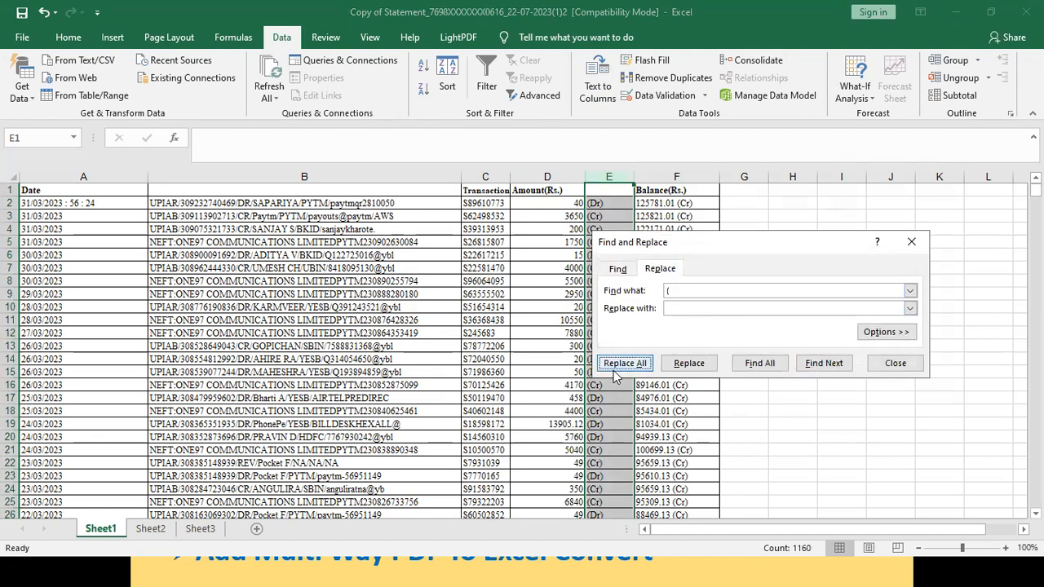
click(535, 327)
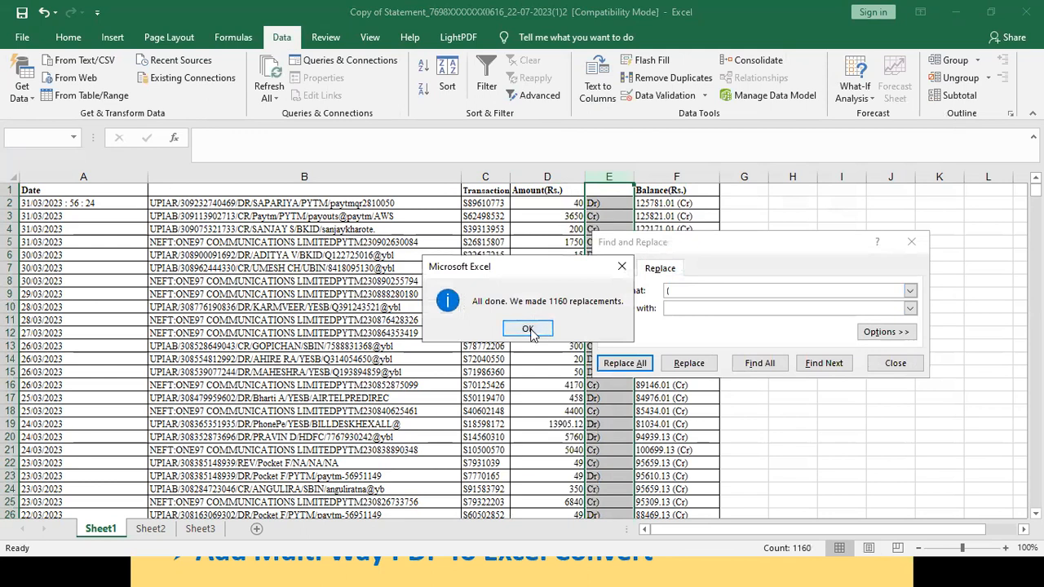
Step: Replace every ")" in column E with nothing and close Find and Replace
click(694, 290)
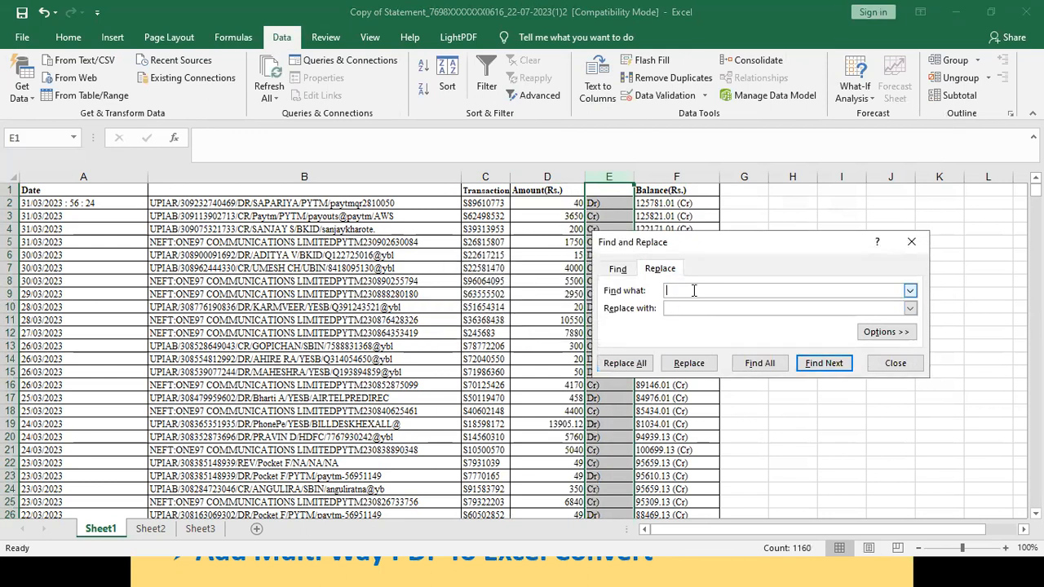
text())
click(620, 366)
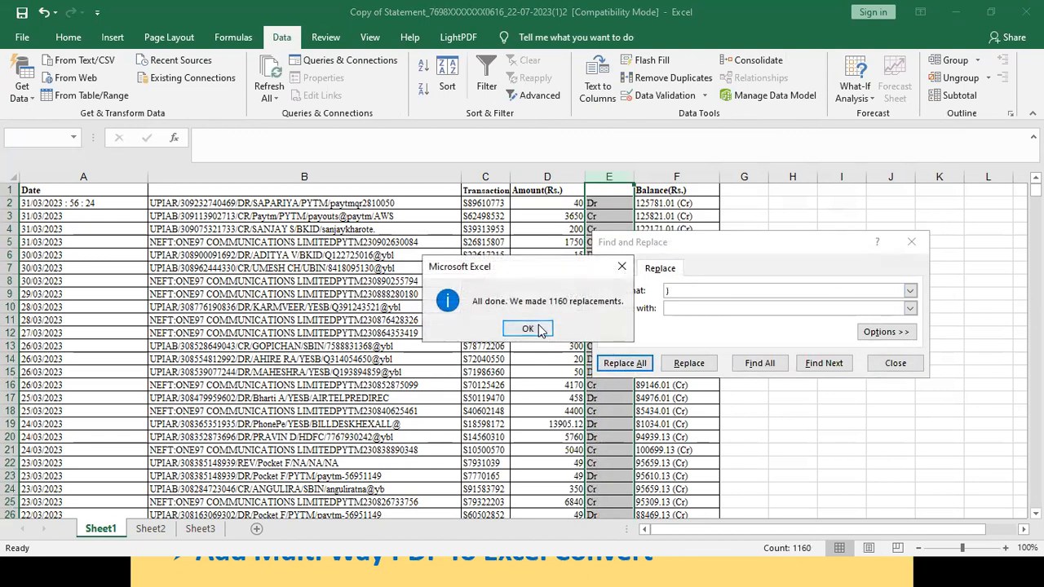
click(528, 328)
click(912, 241)
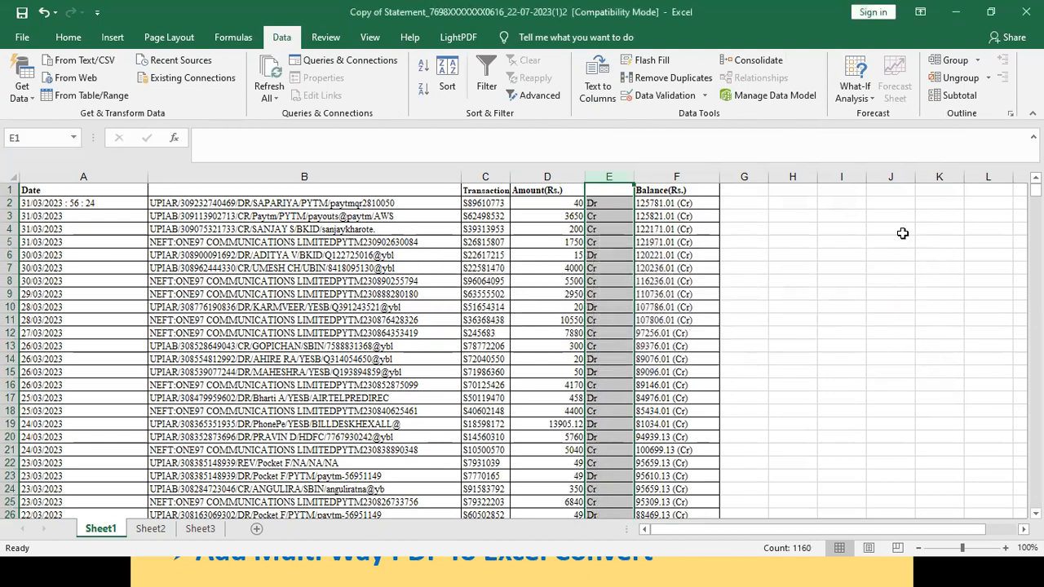
Step: Enter the column heading "Title" in cell E1 above the Dr/Cr values
click(770, 220)
double_click(605, 190)
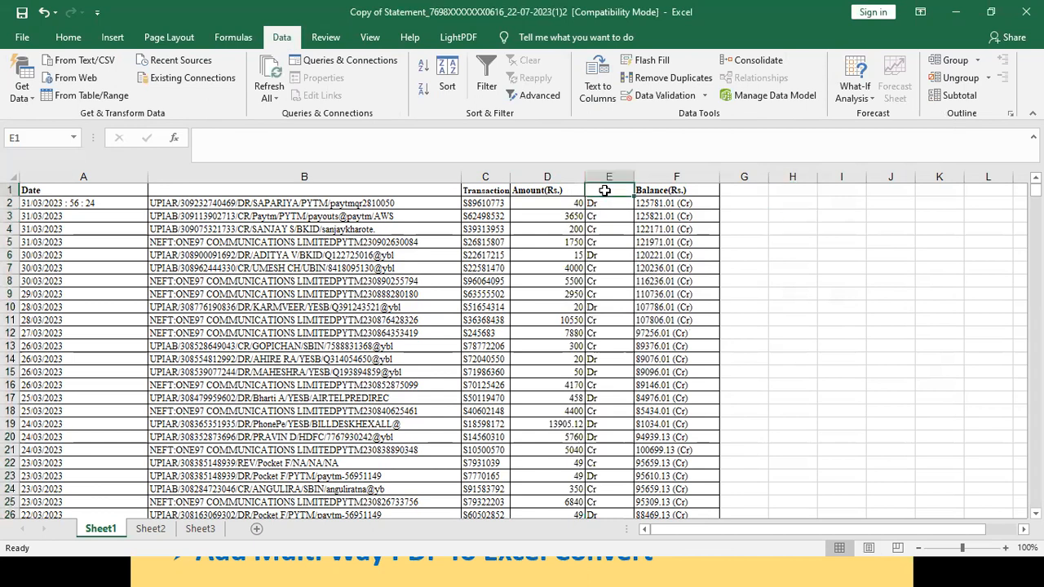
text(Title)
key(Return)
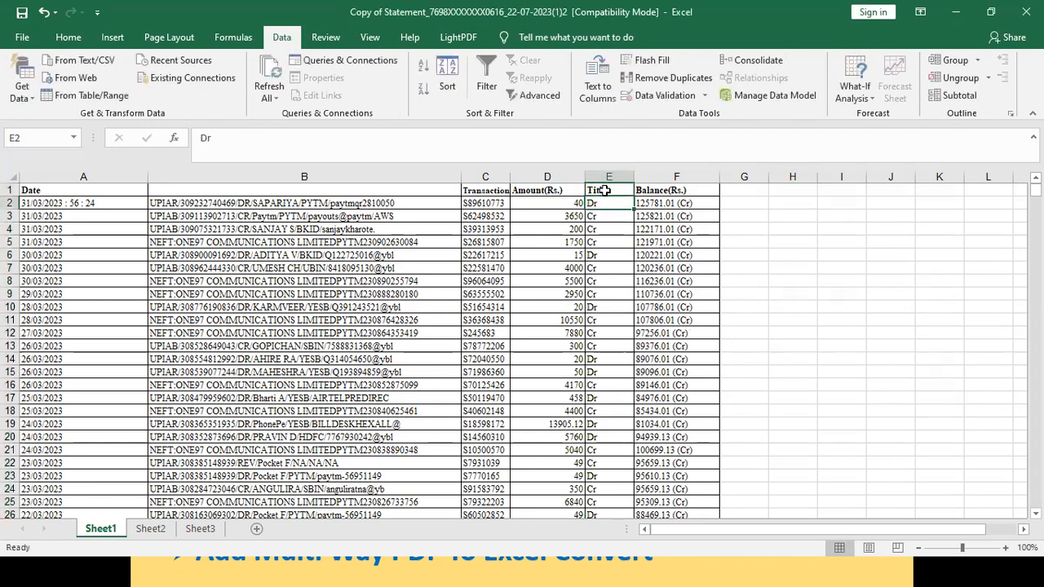
click(688, 281)
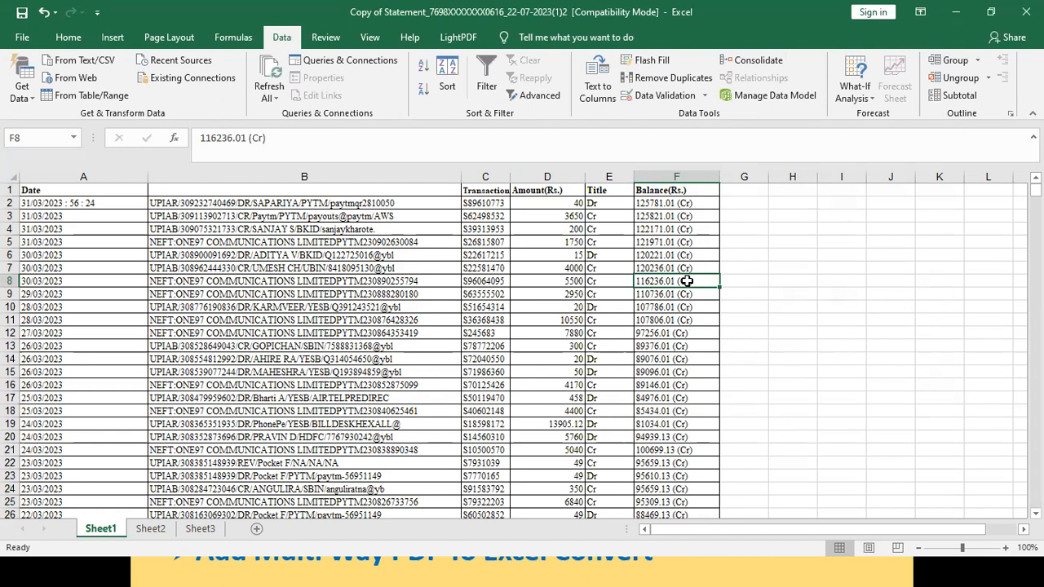
key(alt+Tab)
key(alt+Tab)
key(alt+Tab)
key(alt+Tab)
key(alt+Tab)
key(alt+Tab)
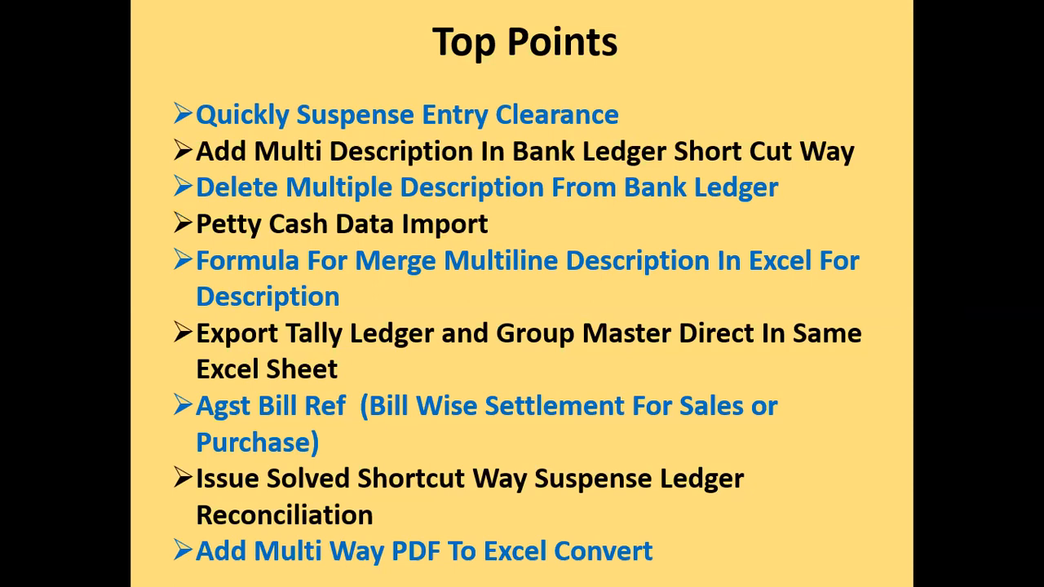
key(Right)
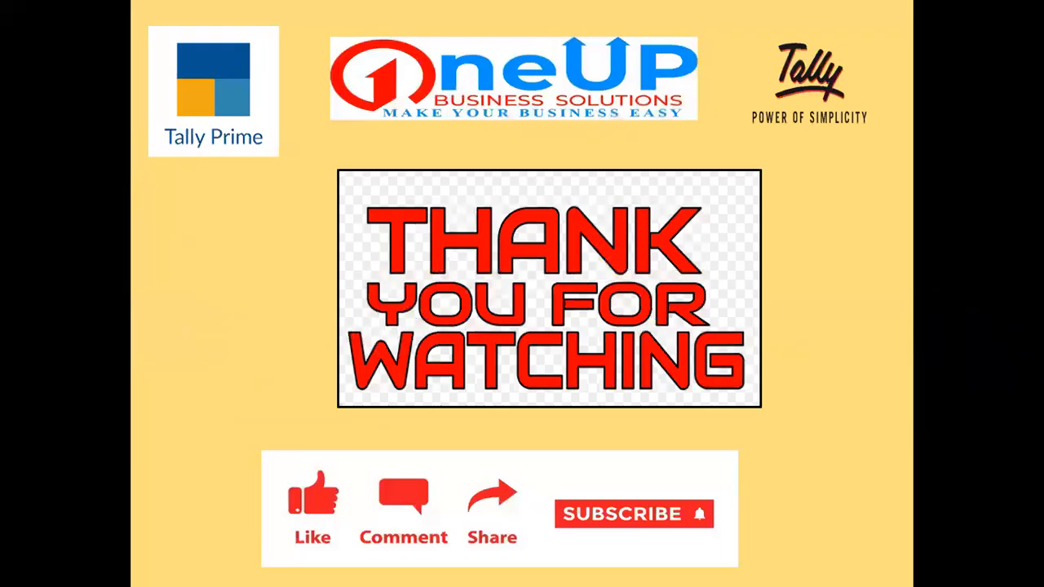